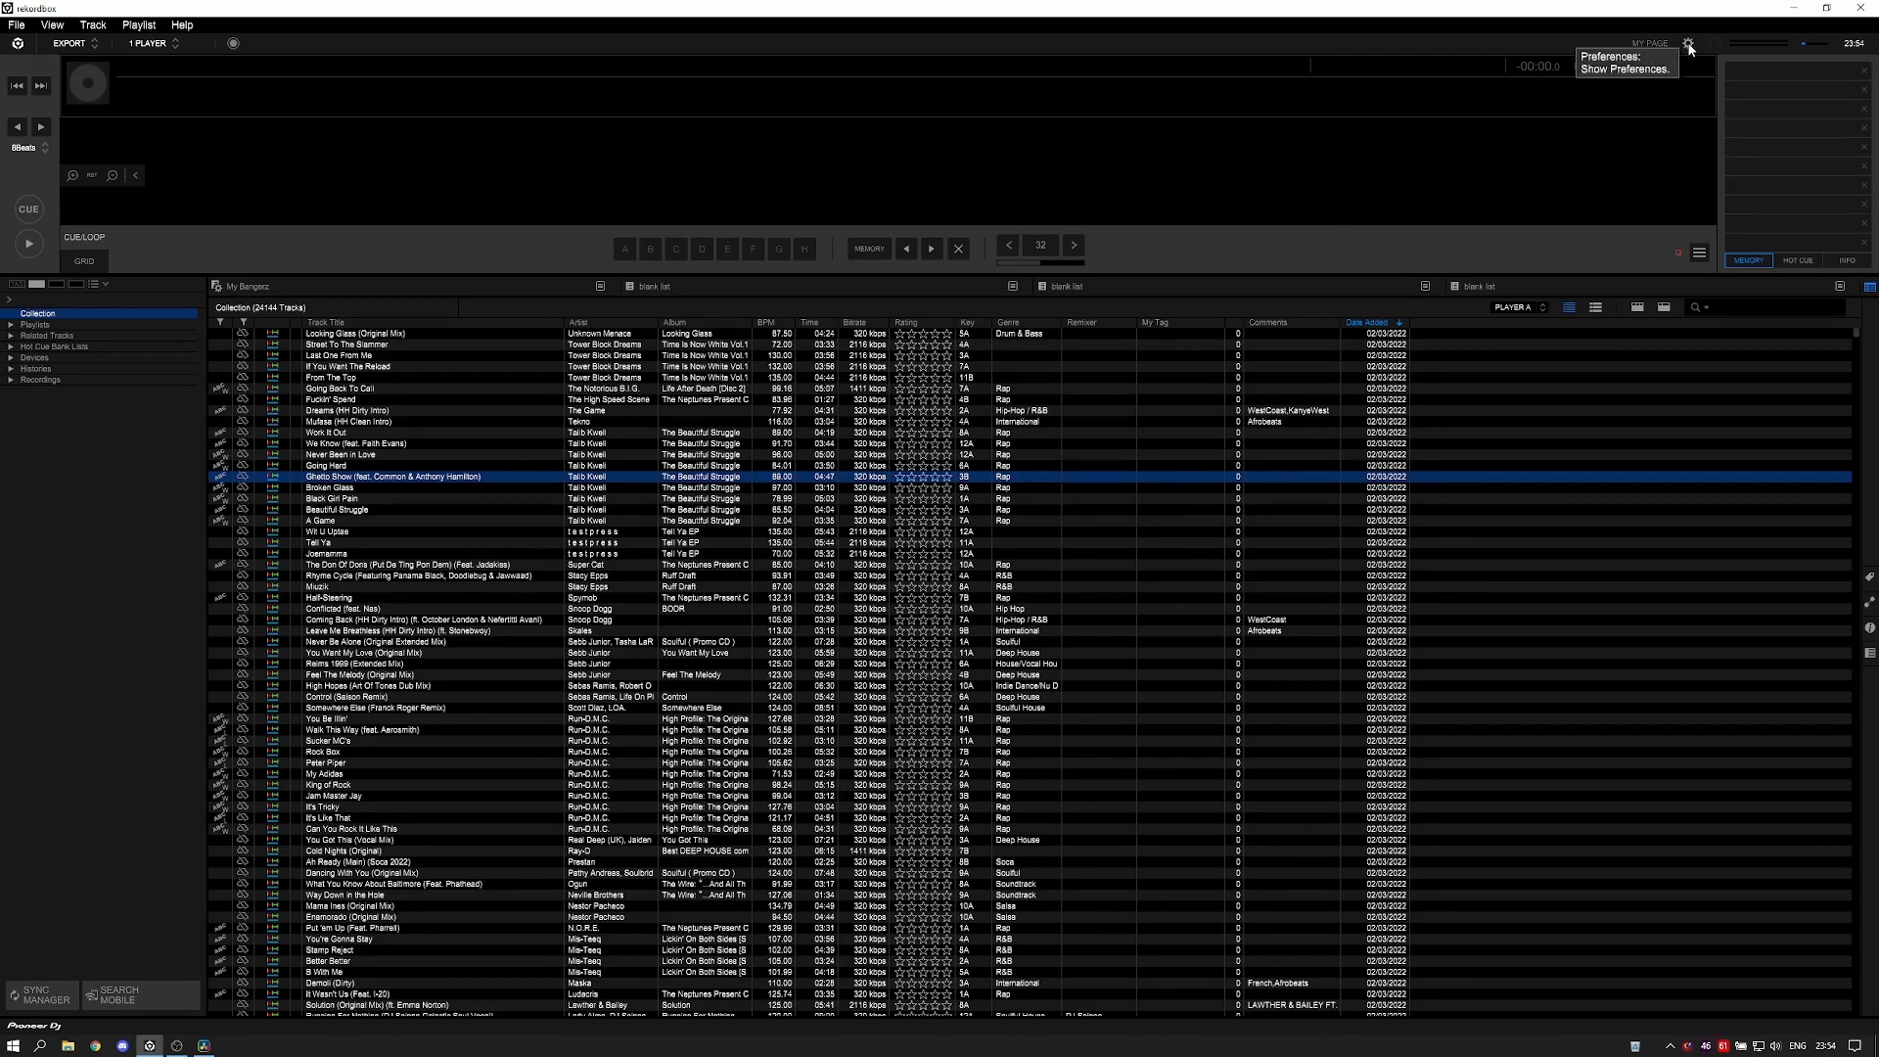
- Examine the keyboard shortcuts for Link Export, Help and Playlist in the preferences, and close the preferences
click(1687, 45)
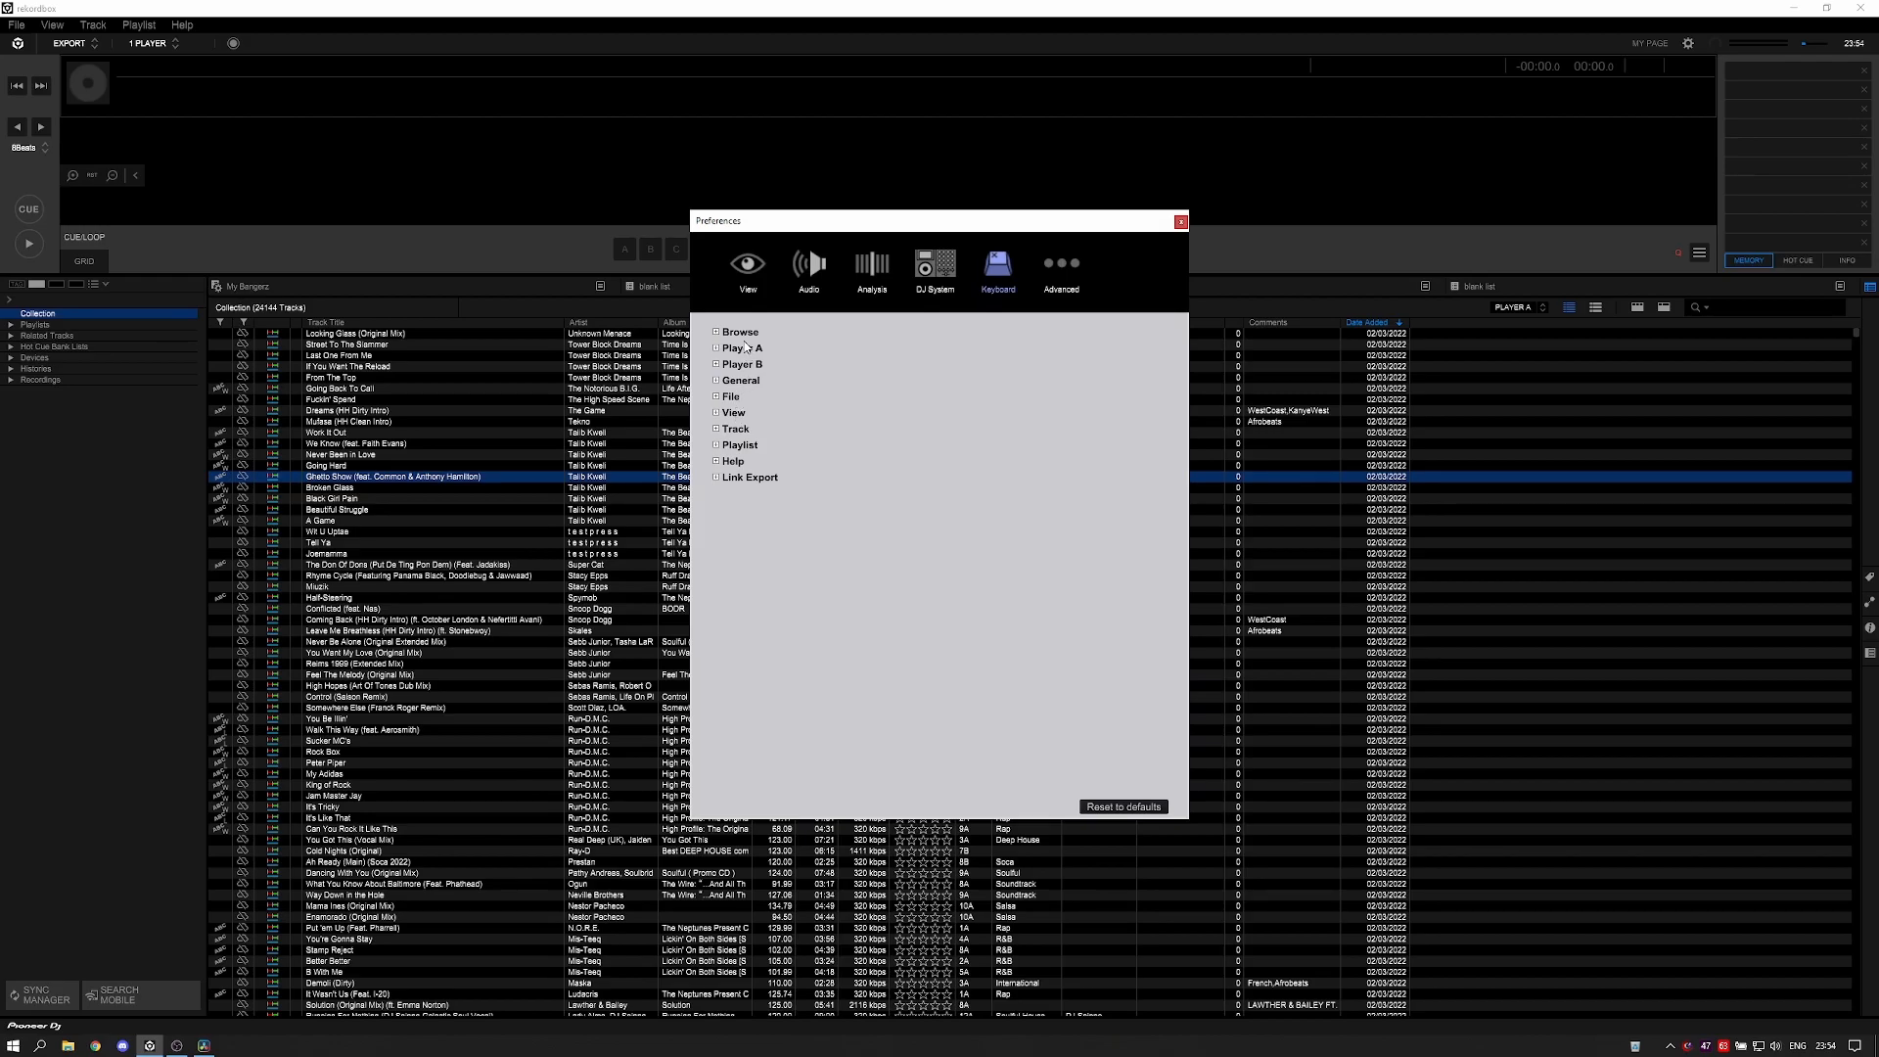
click(716, 477)
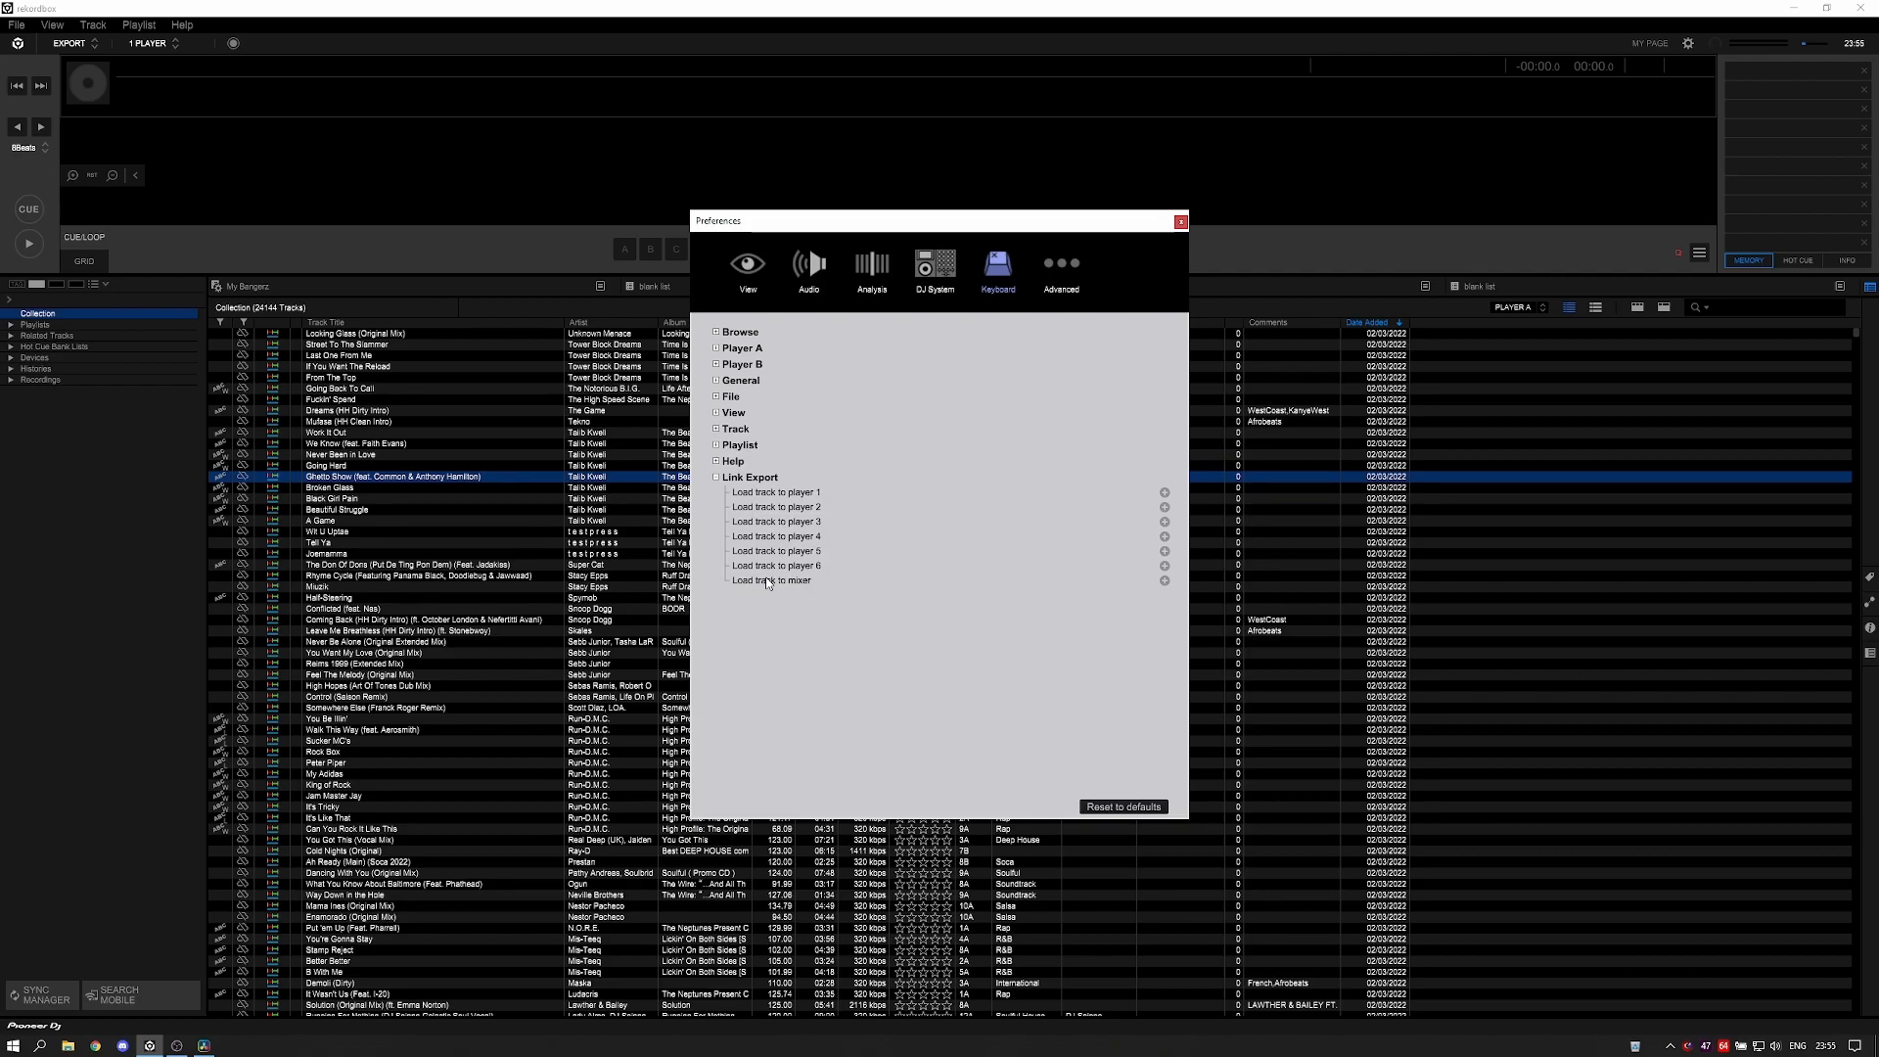
click(741, 477)
click(733, 461)
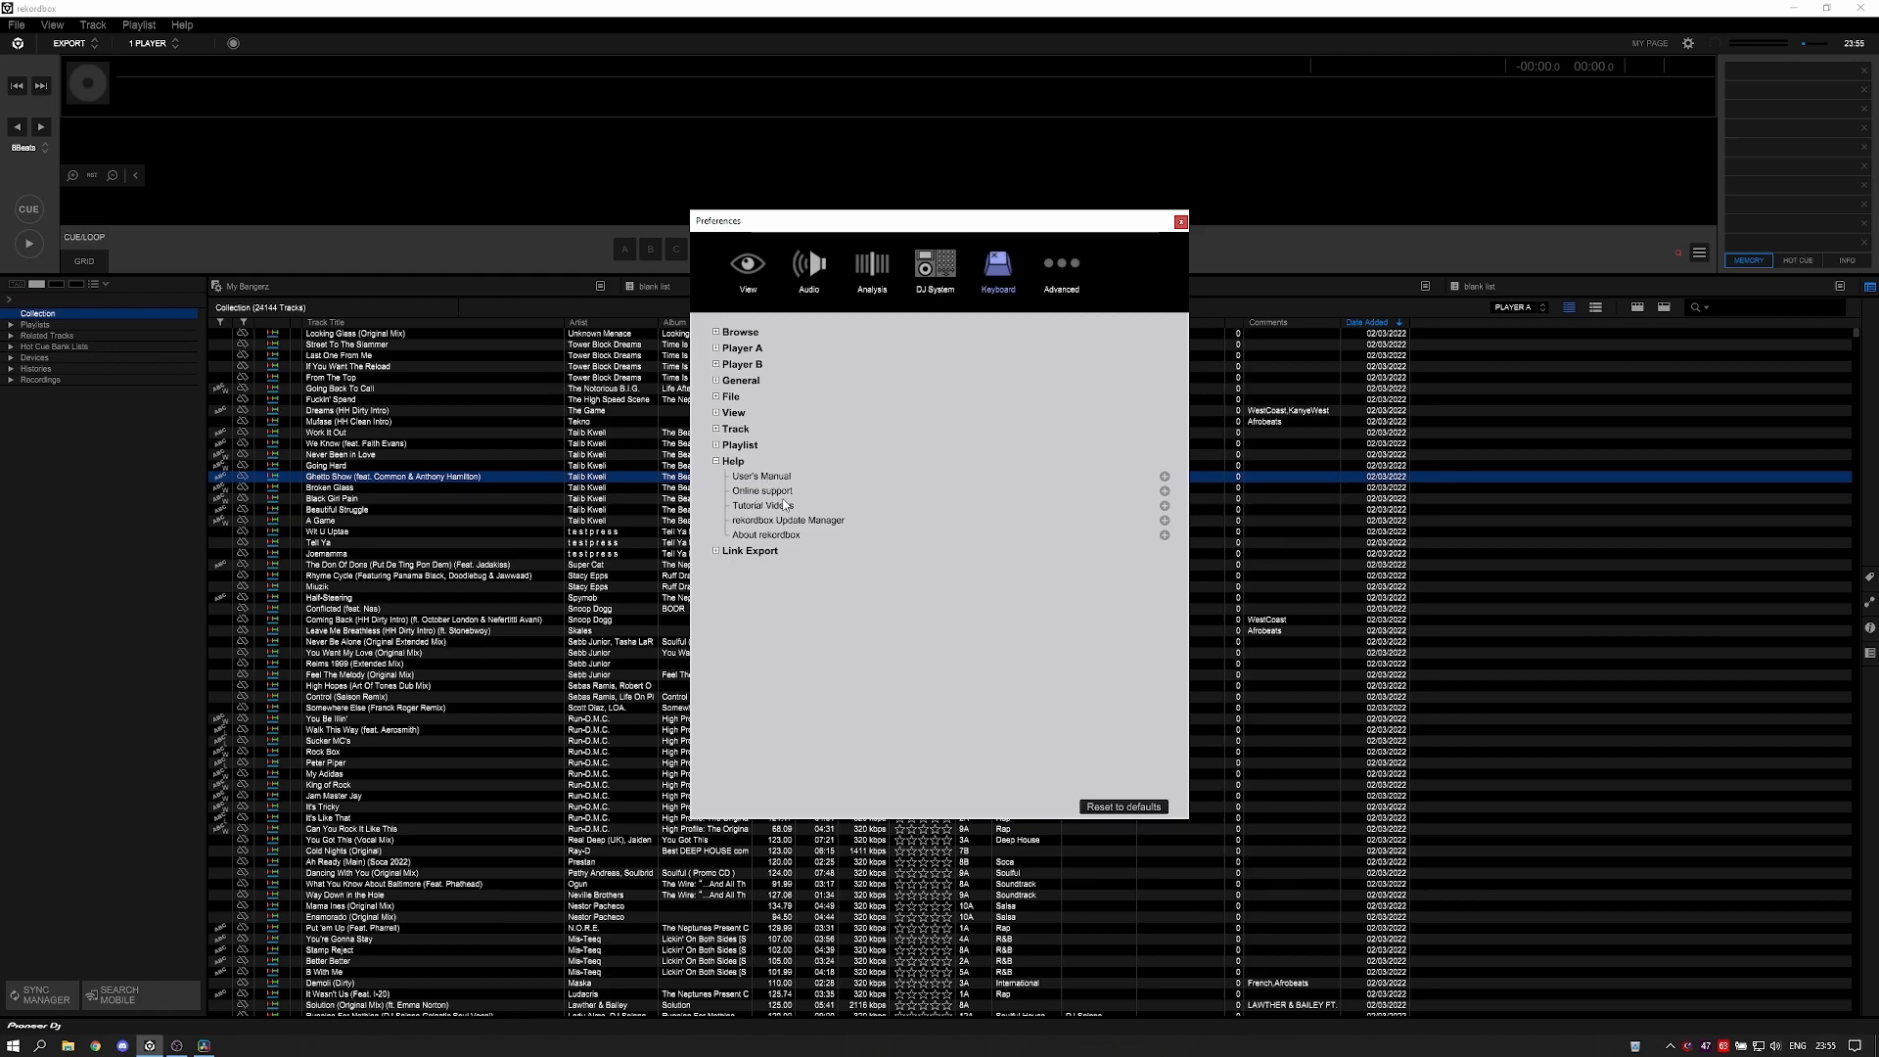
click(716, 445)
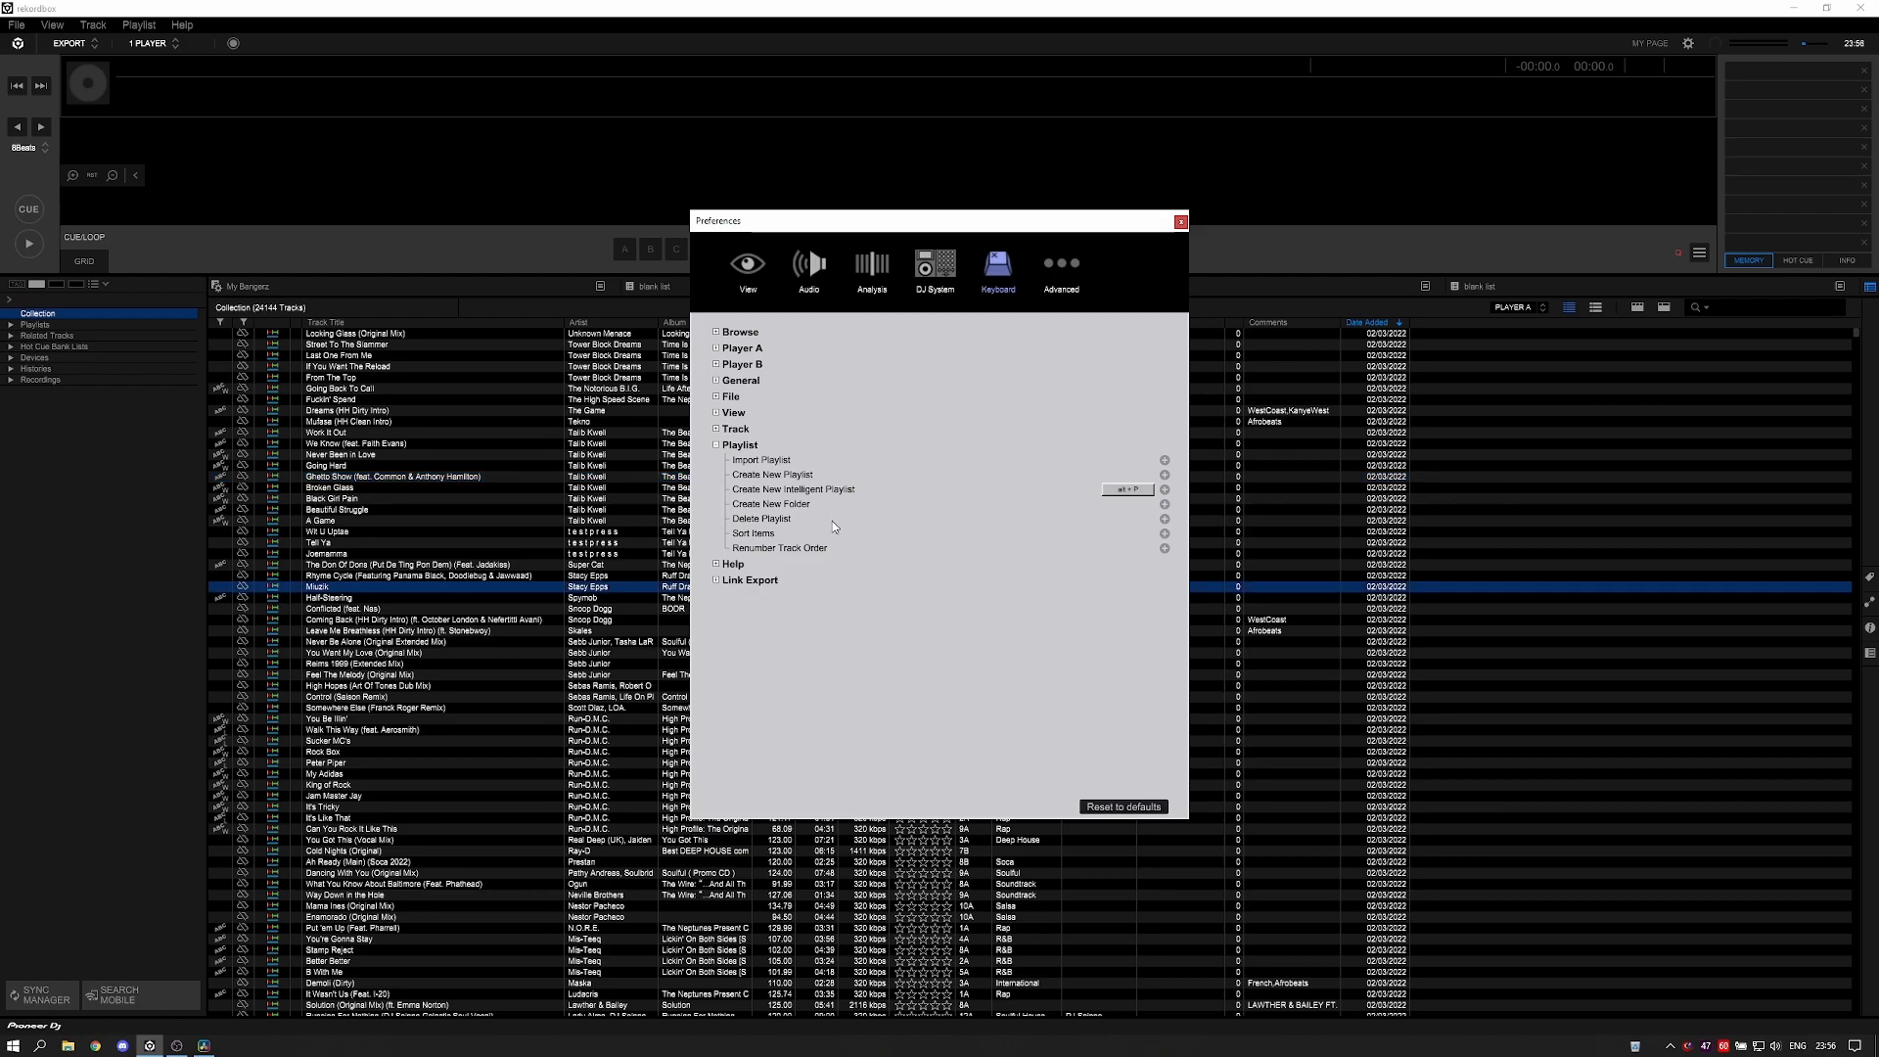
click(1181, 221)
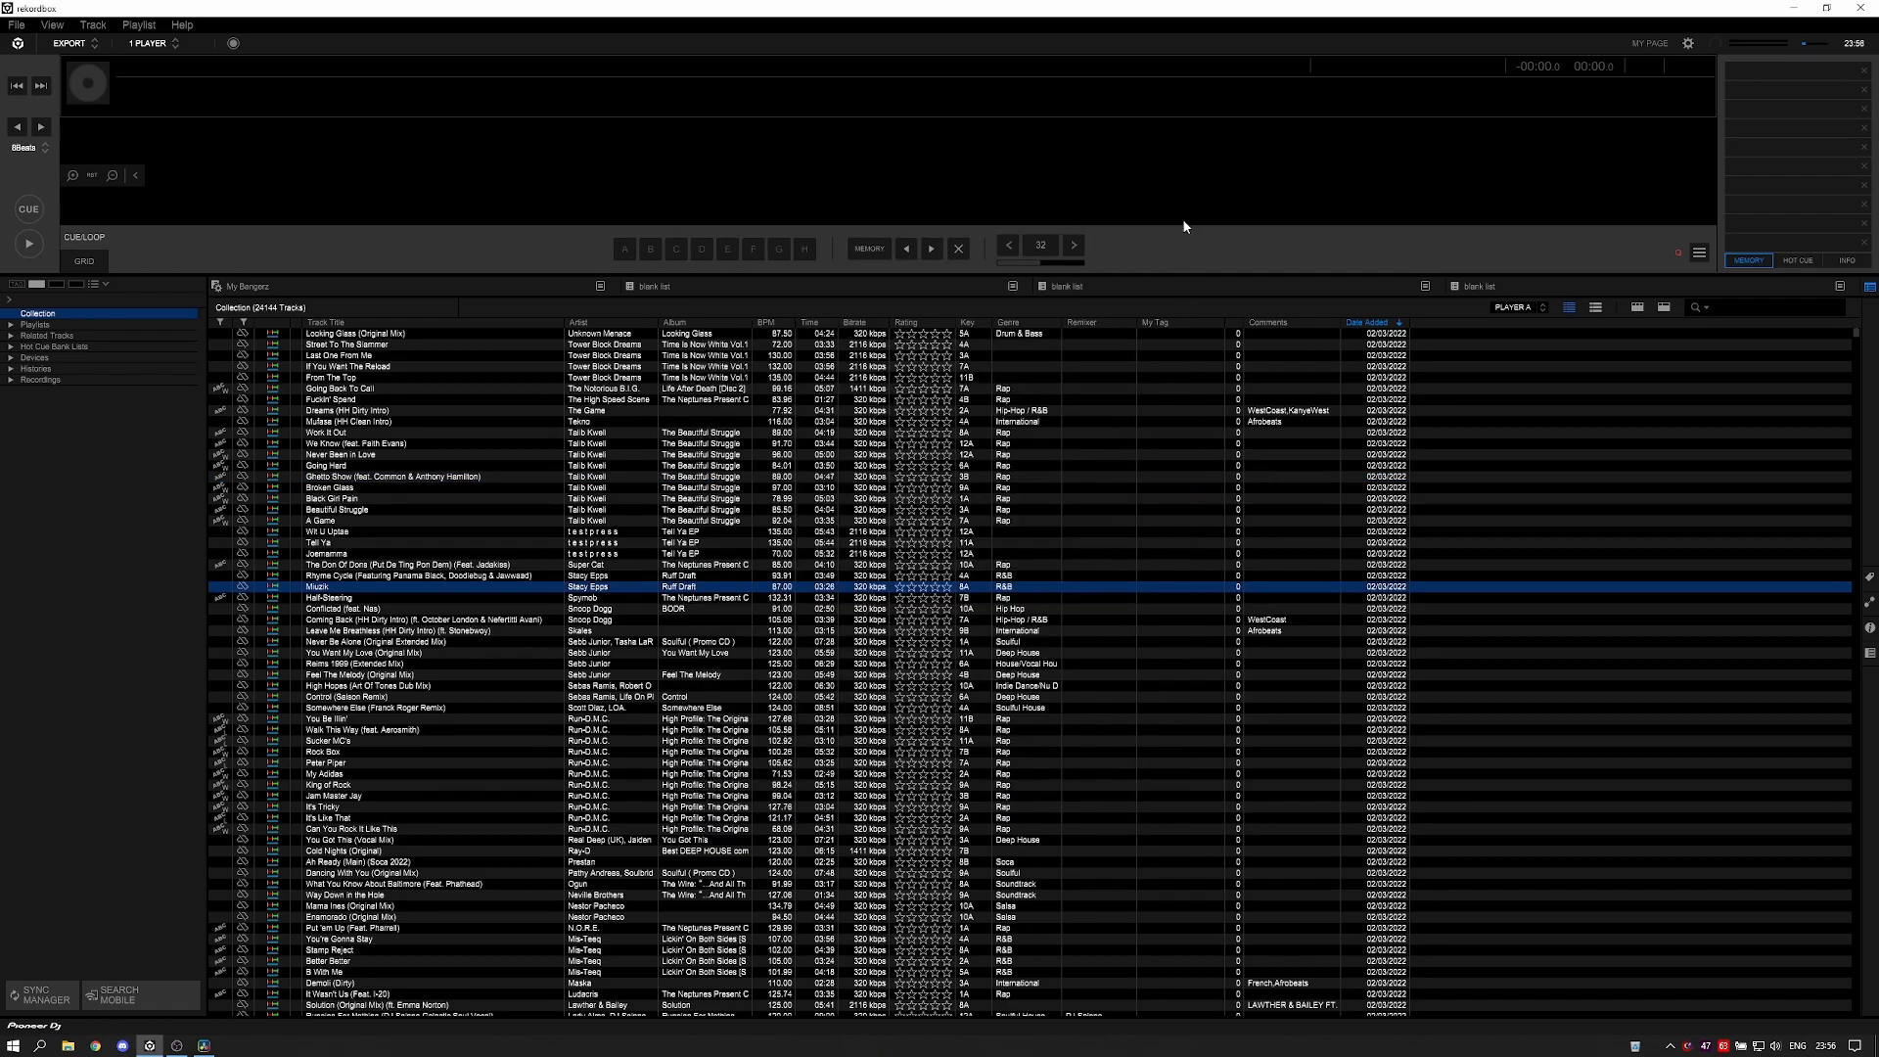
- Open the dialog for creating a new intelligent playlist and cancel it
click(516, 567)
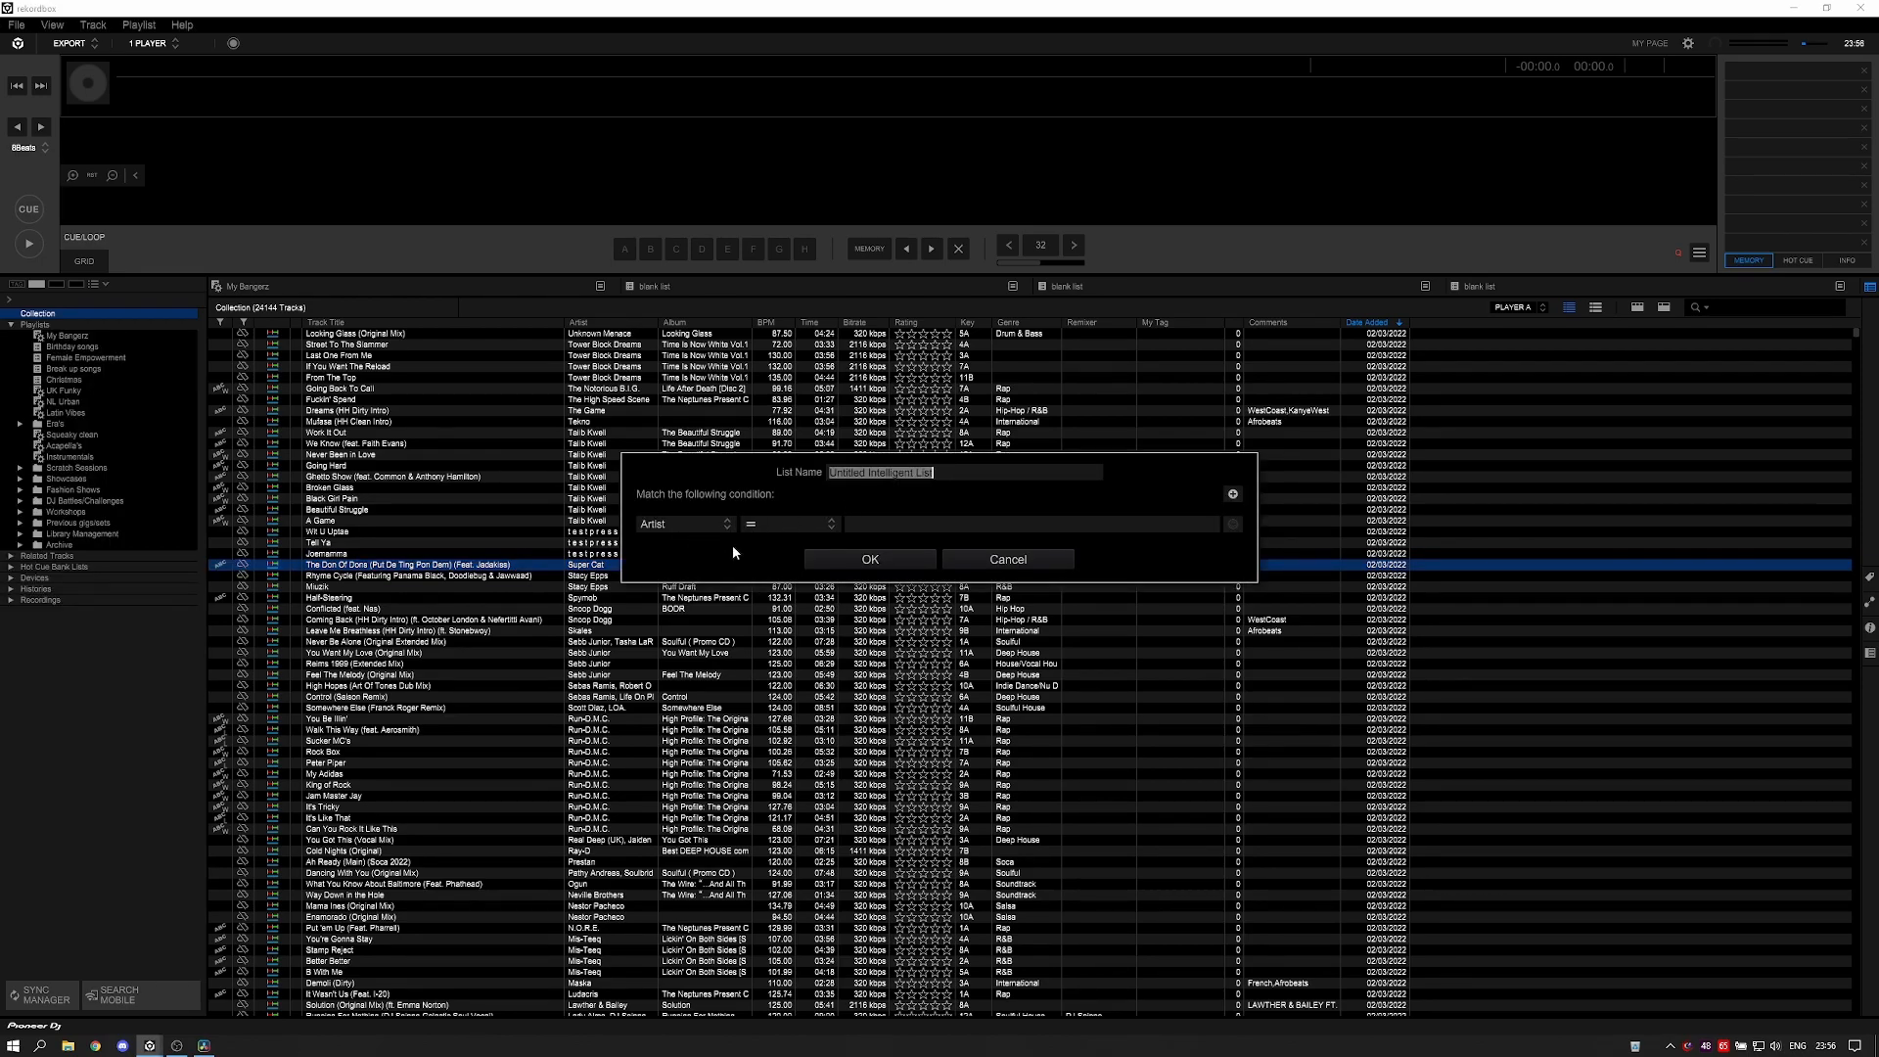
click(1029, 561)
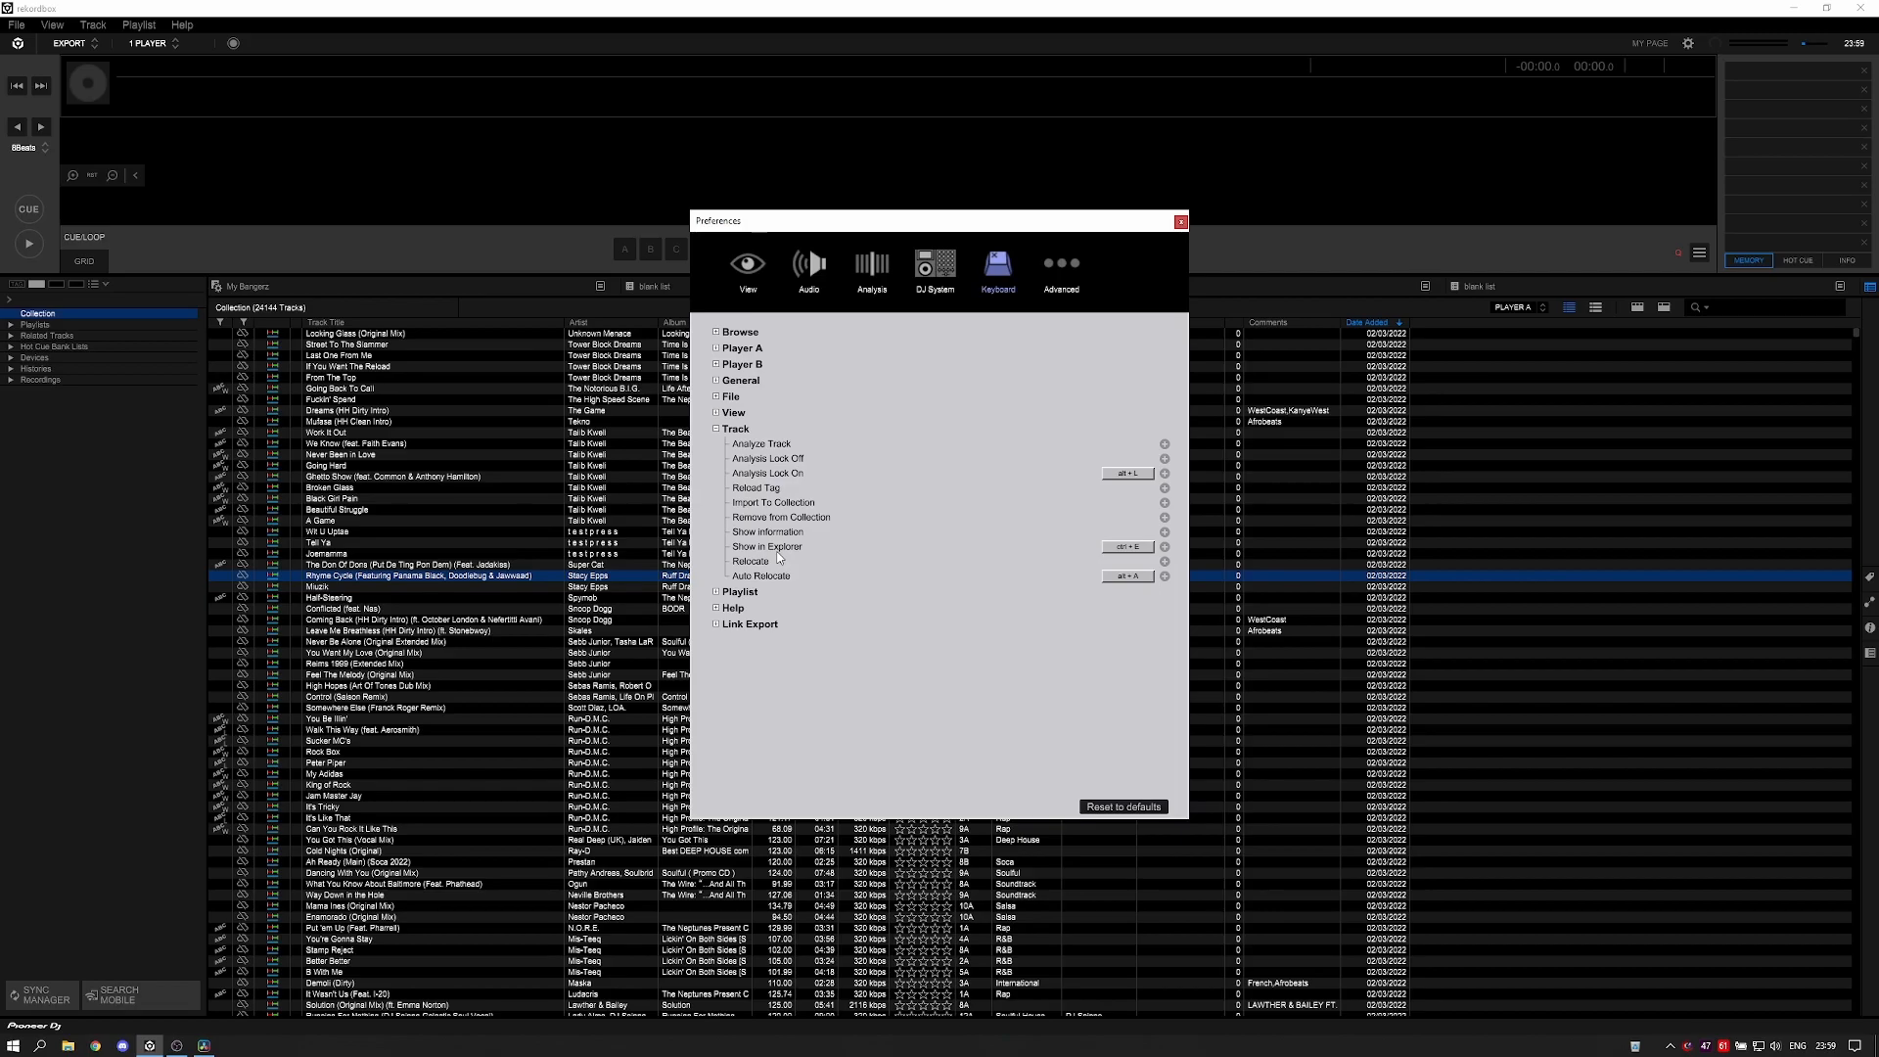
- Show the audio file of the track Rhyme Cycle in Explorer, and close the Explorer window
click(1181, 222)
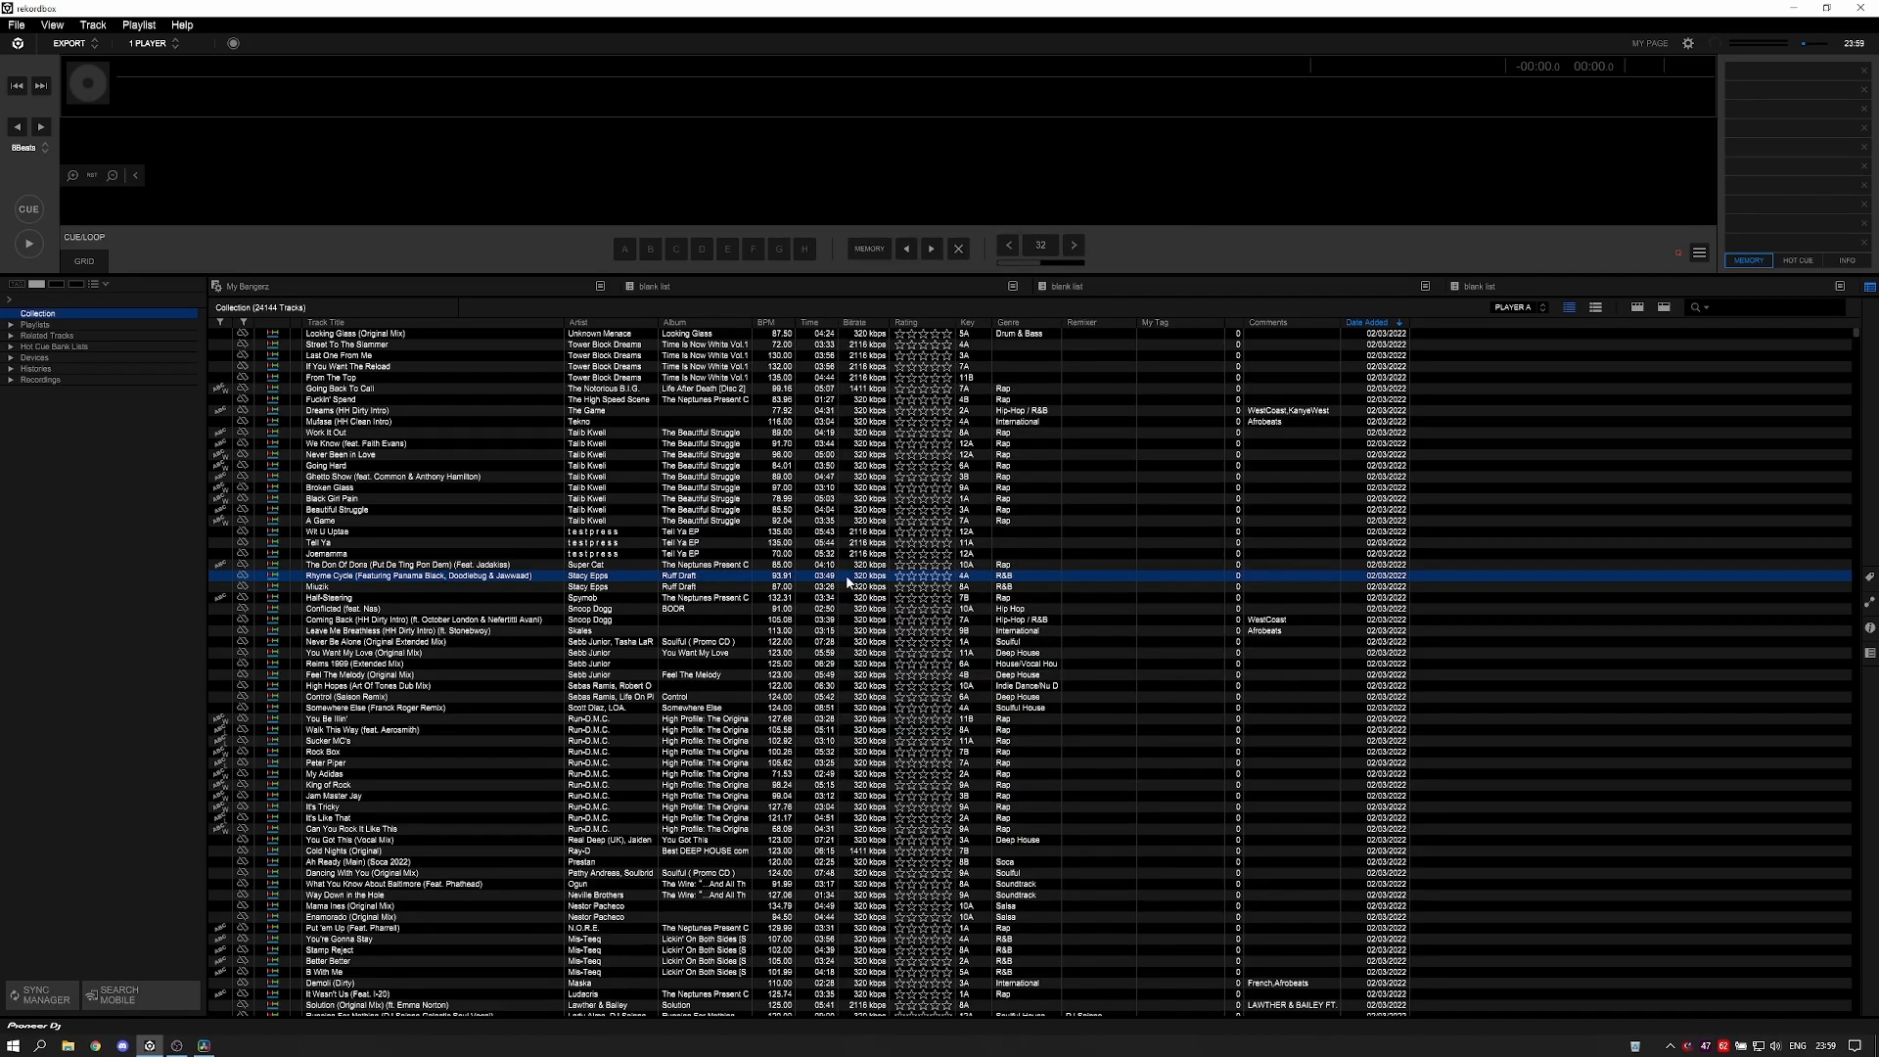
click(426, 698)
click(431, 578)
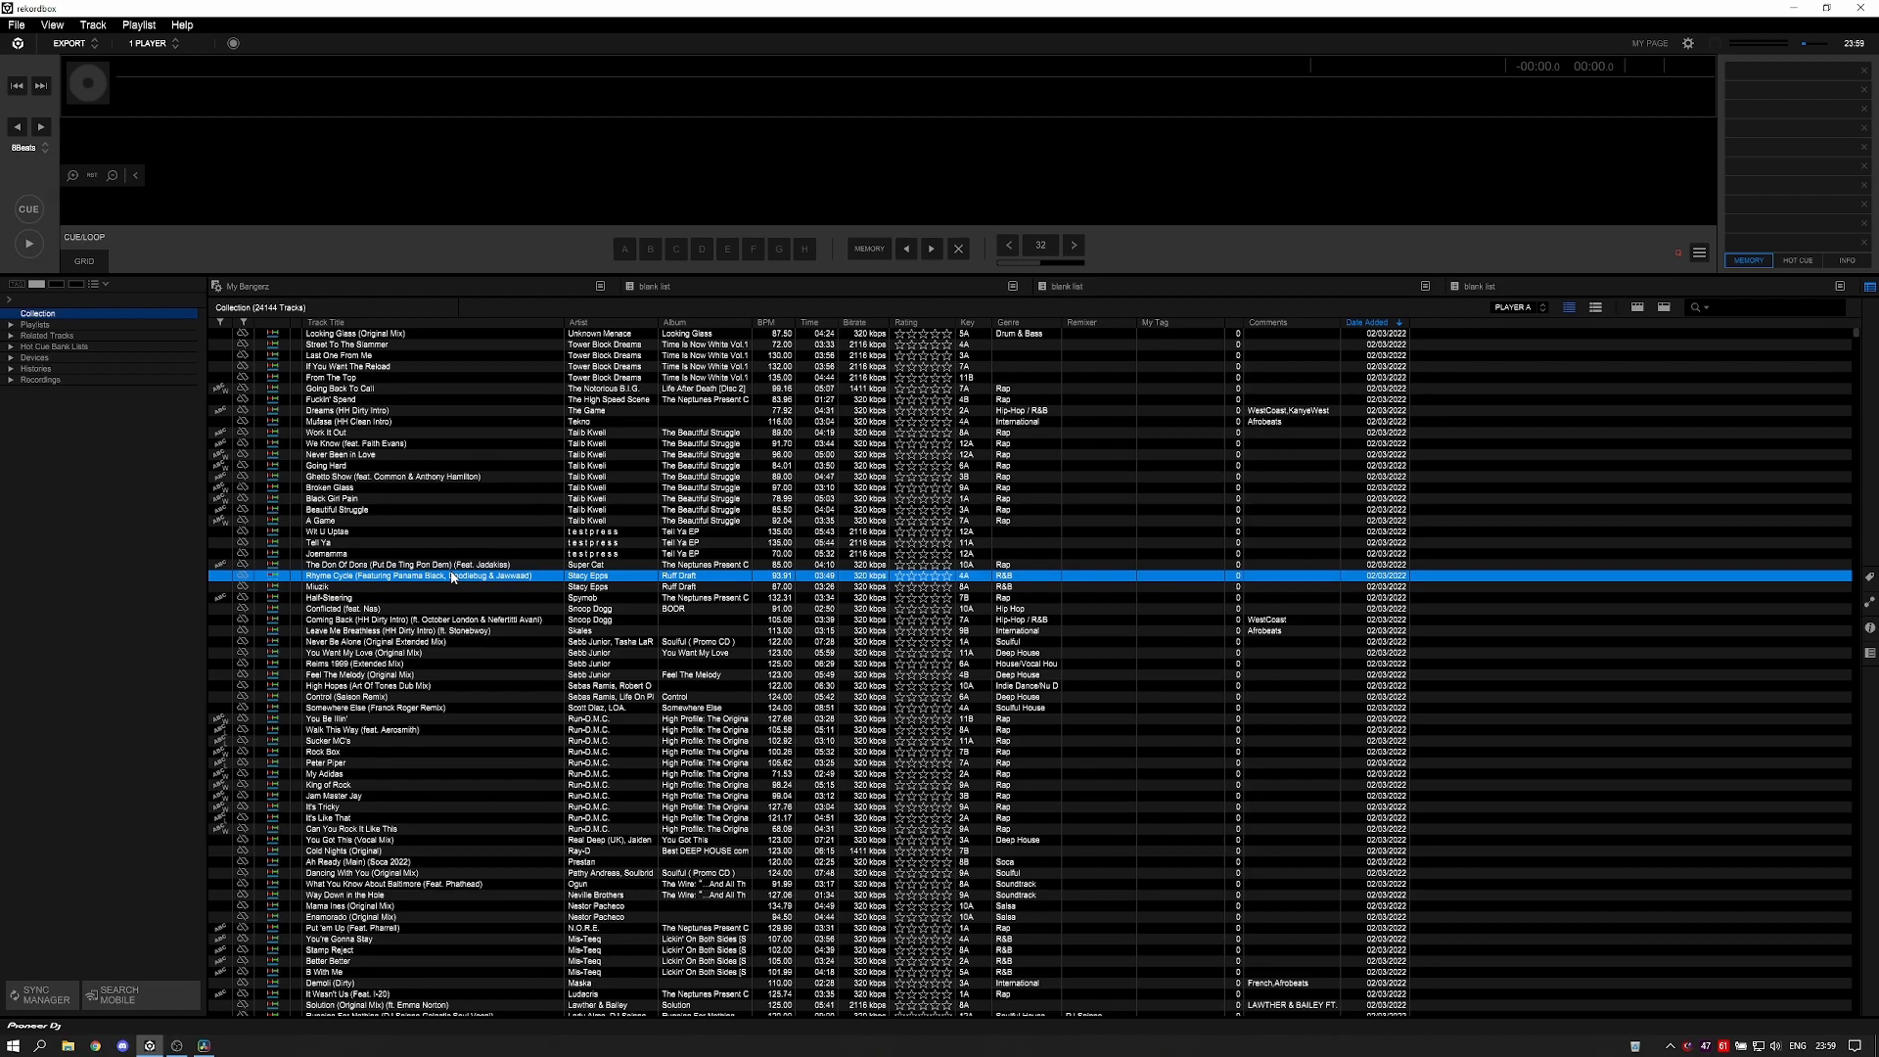
key(ctrl+r)
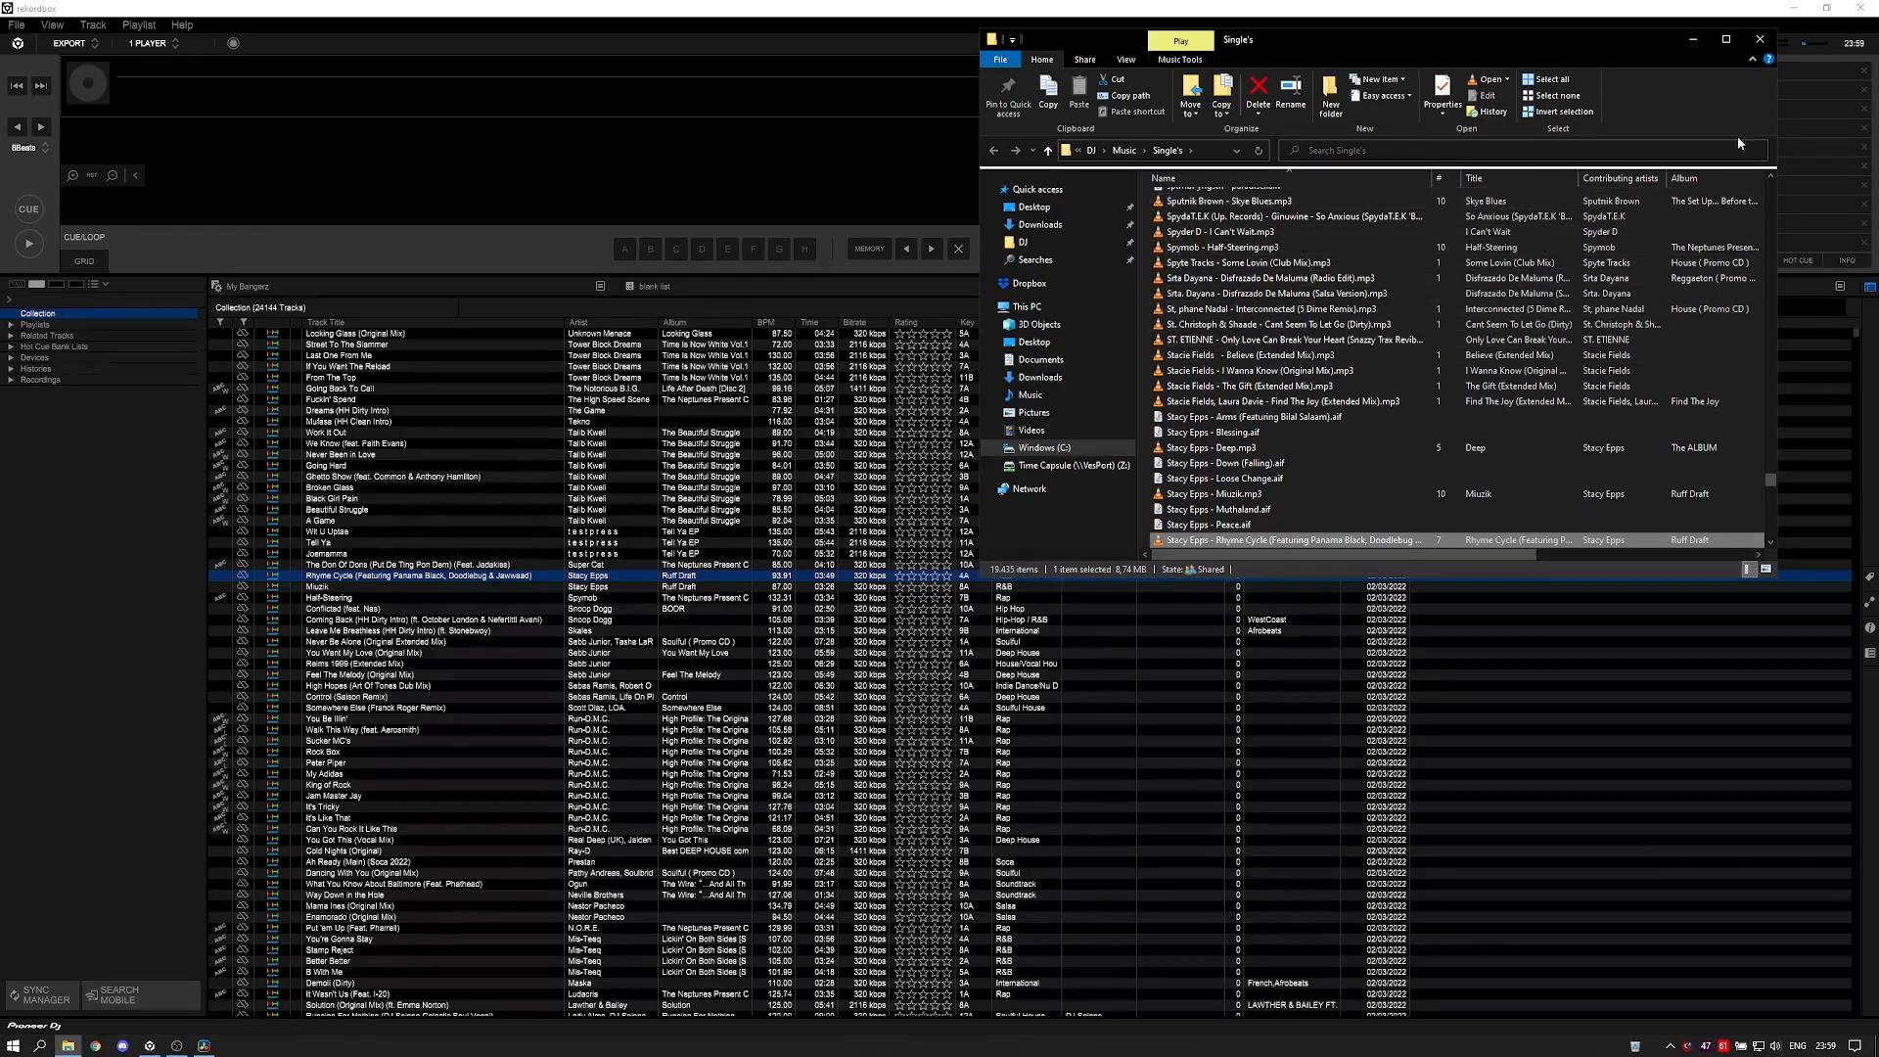
click(1759, 40)
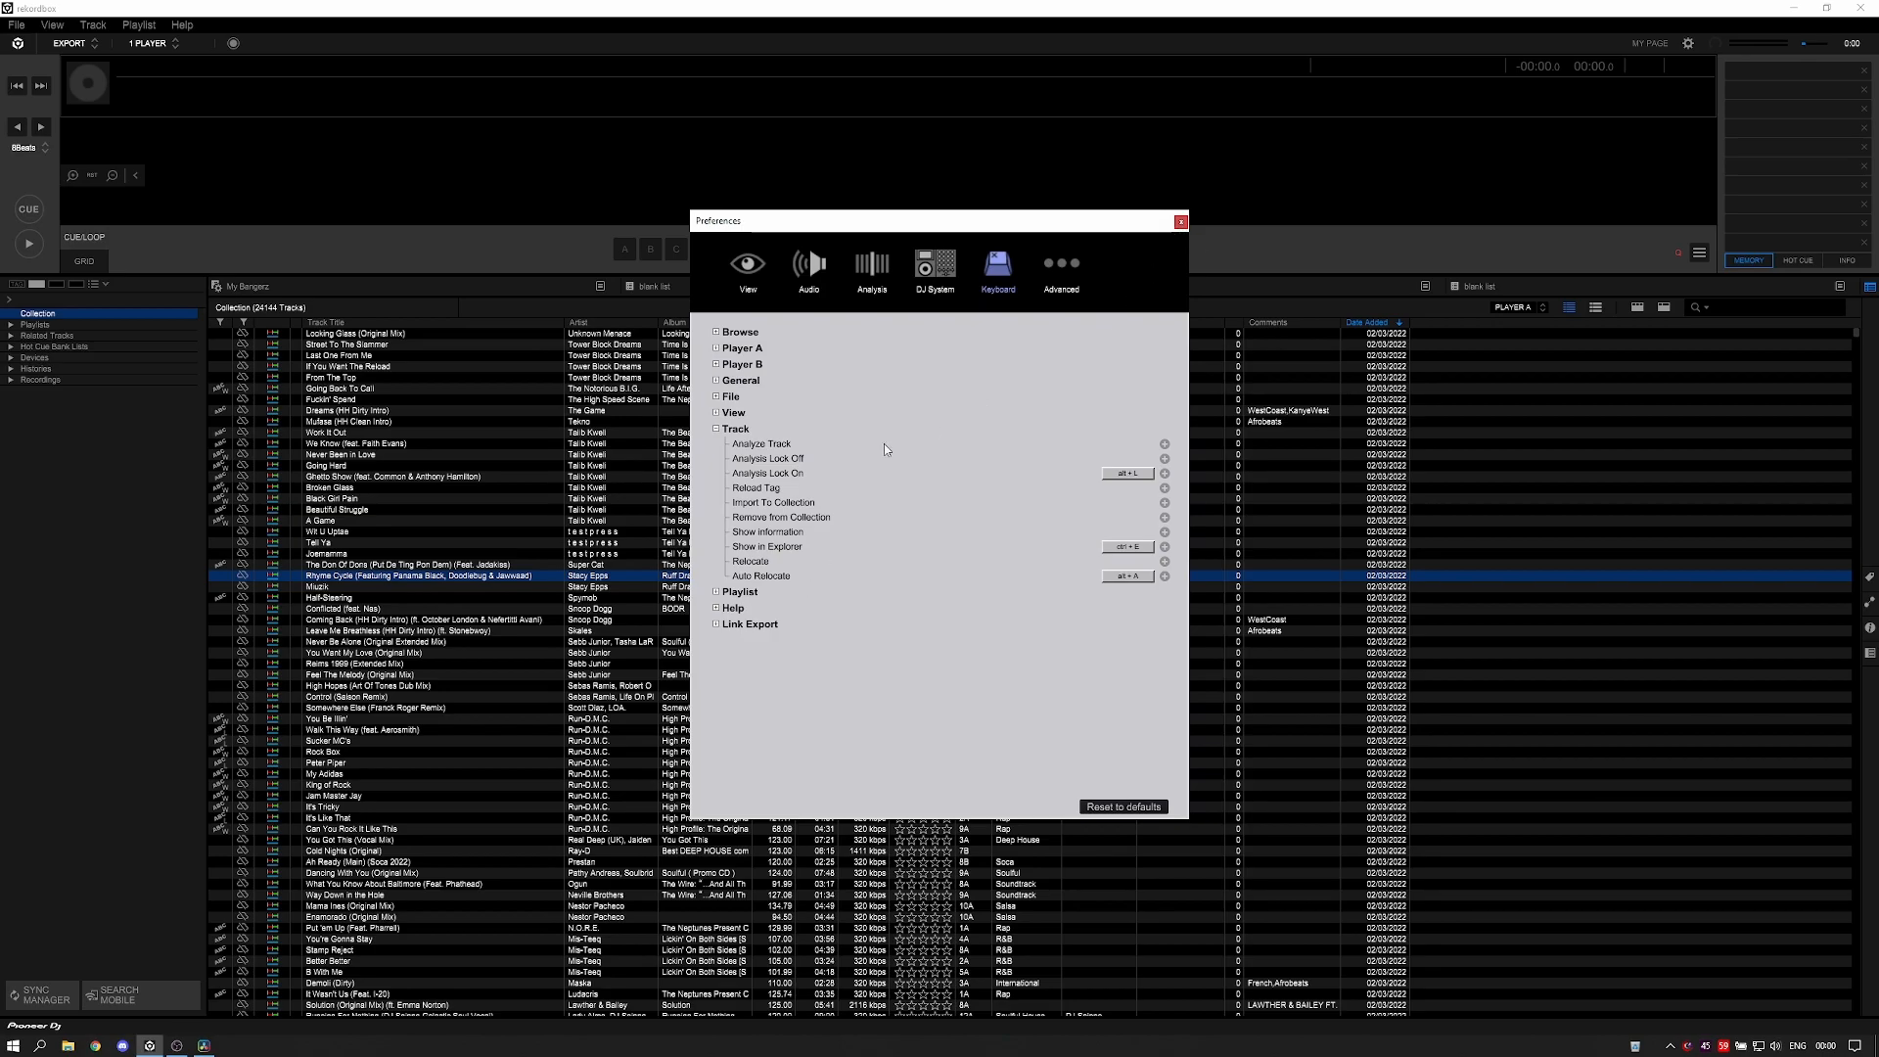
- Examine the keyboard shortcuts for View in the preferences, and close the preferences
click(716, 428)
click(715, 411)
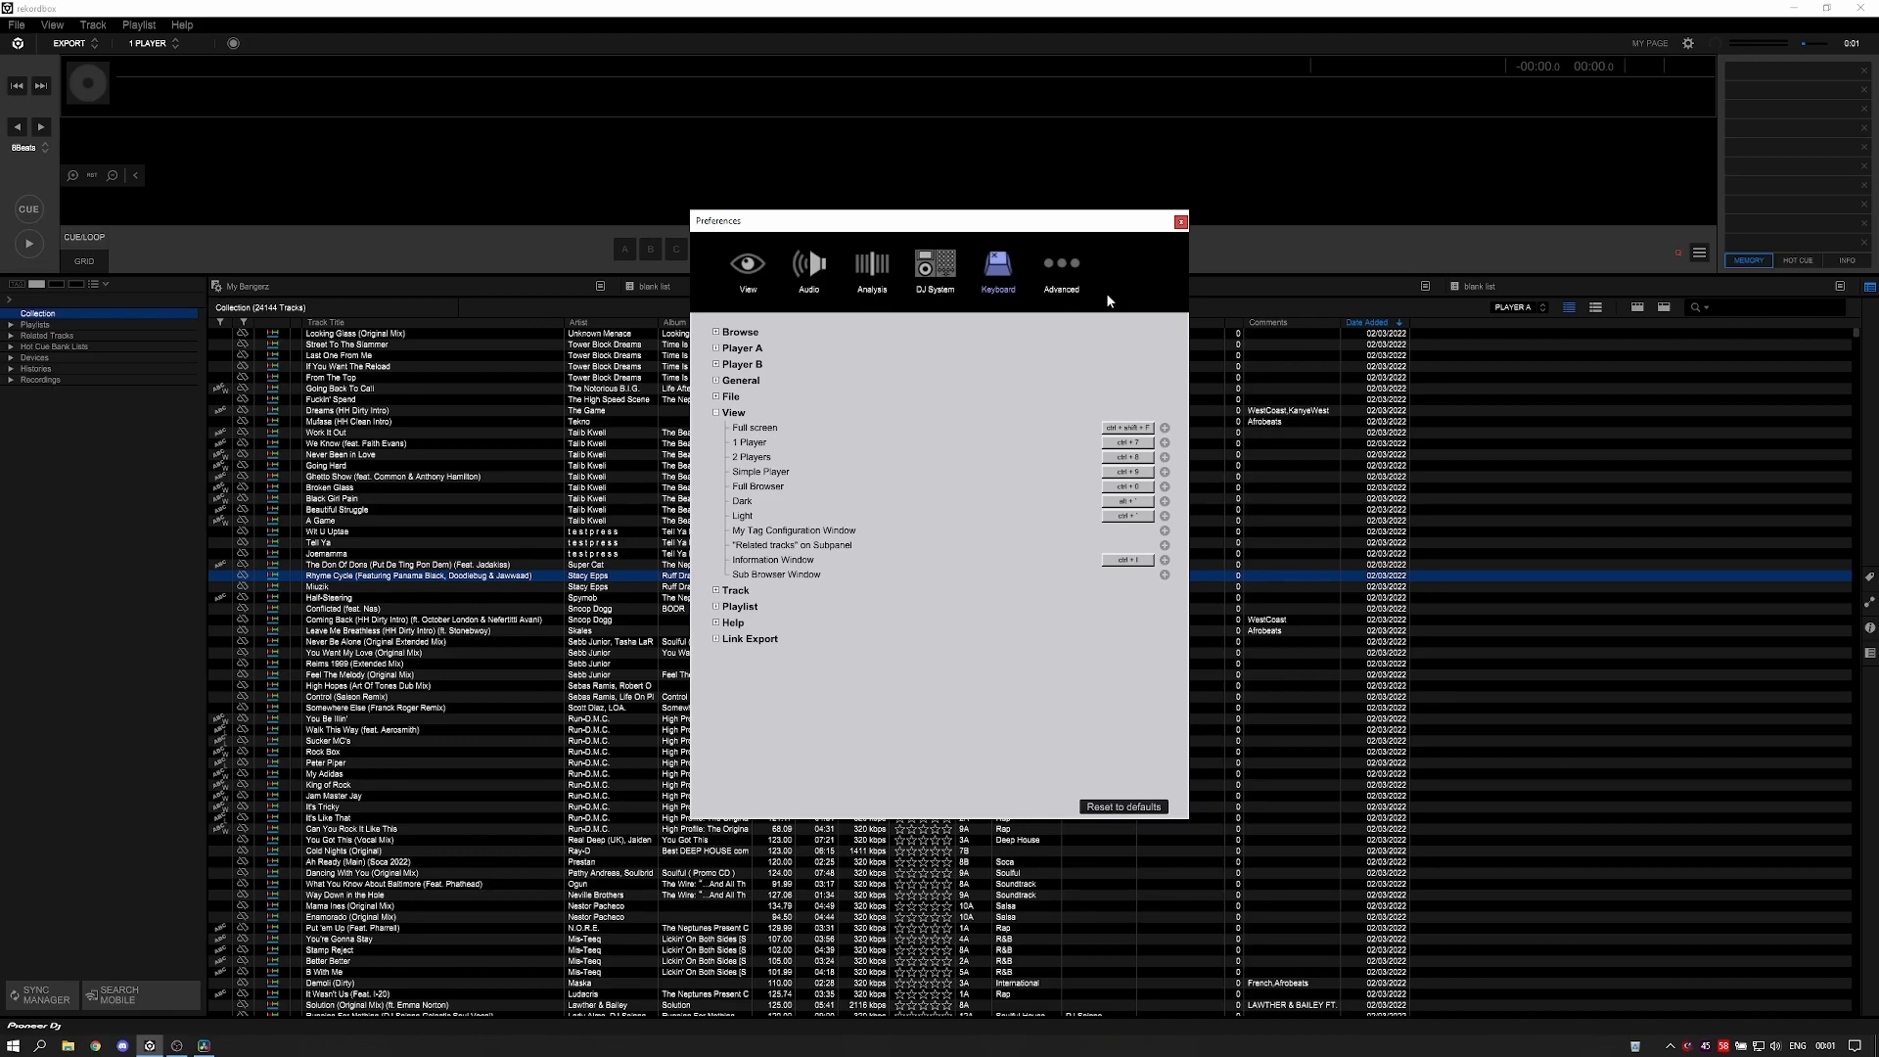
click(1181, 221)
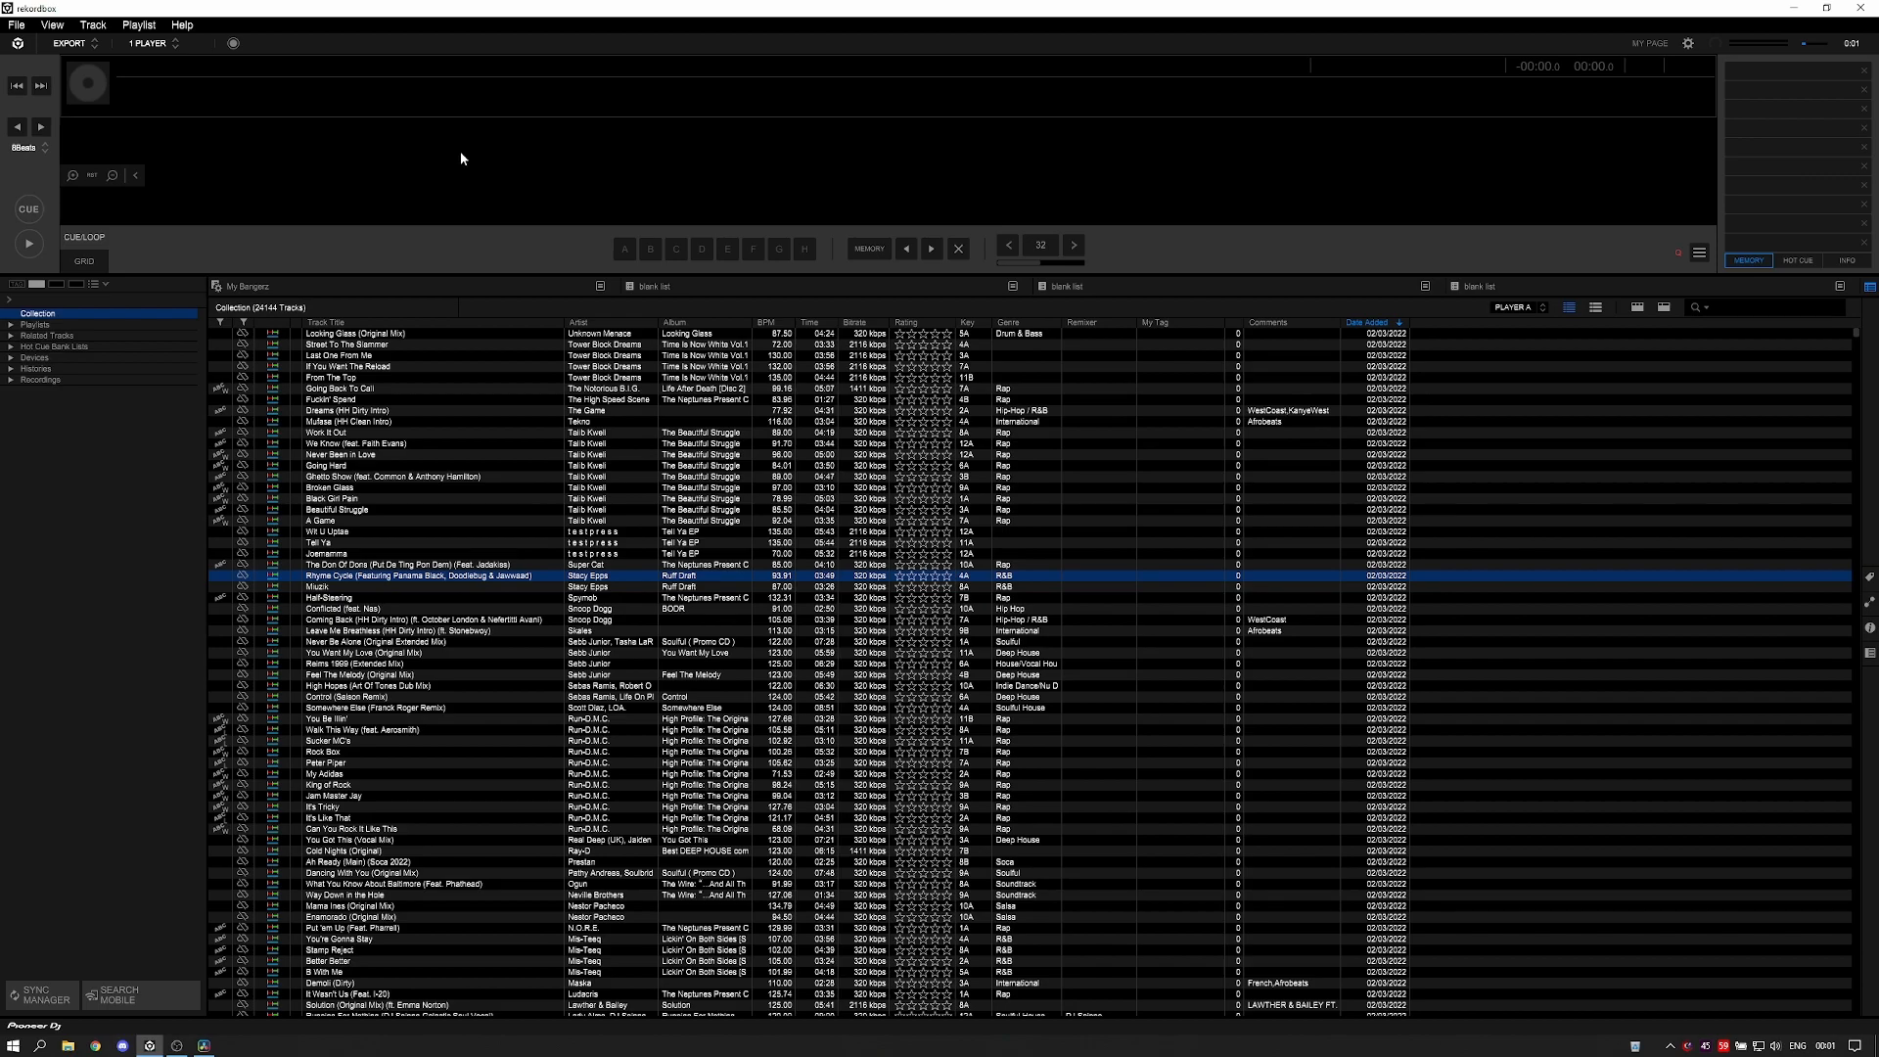
- Switch to the 2 Player layout and load Mufasa (HH Clean Intro) on the first deck and Broken Glass on the second
key(ctrl+2)
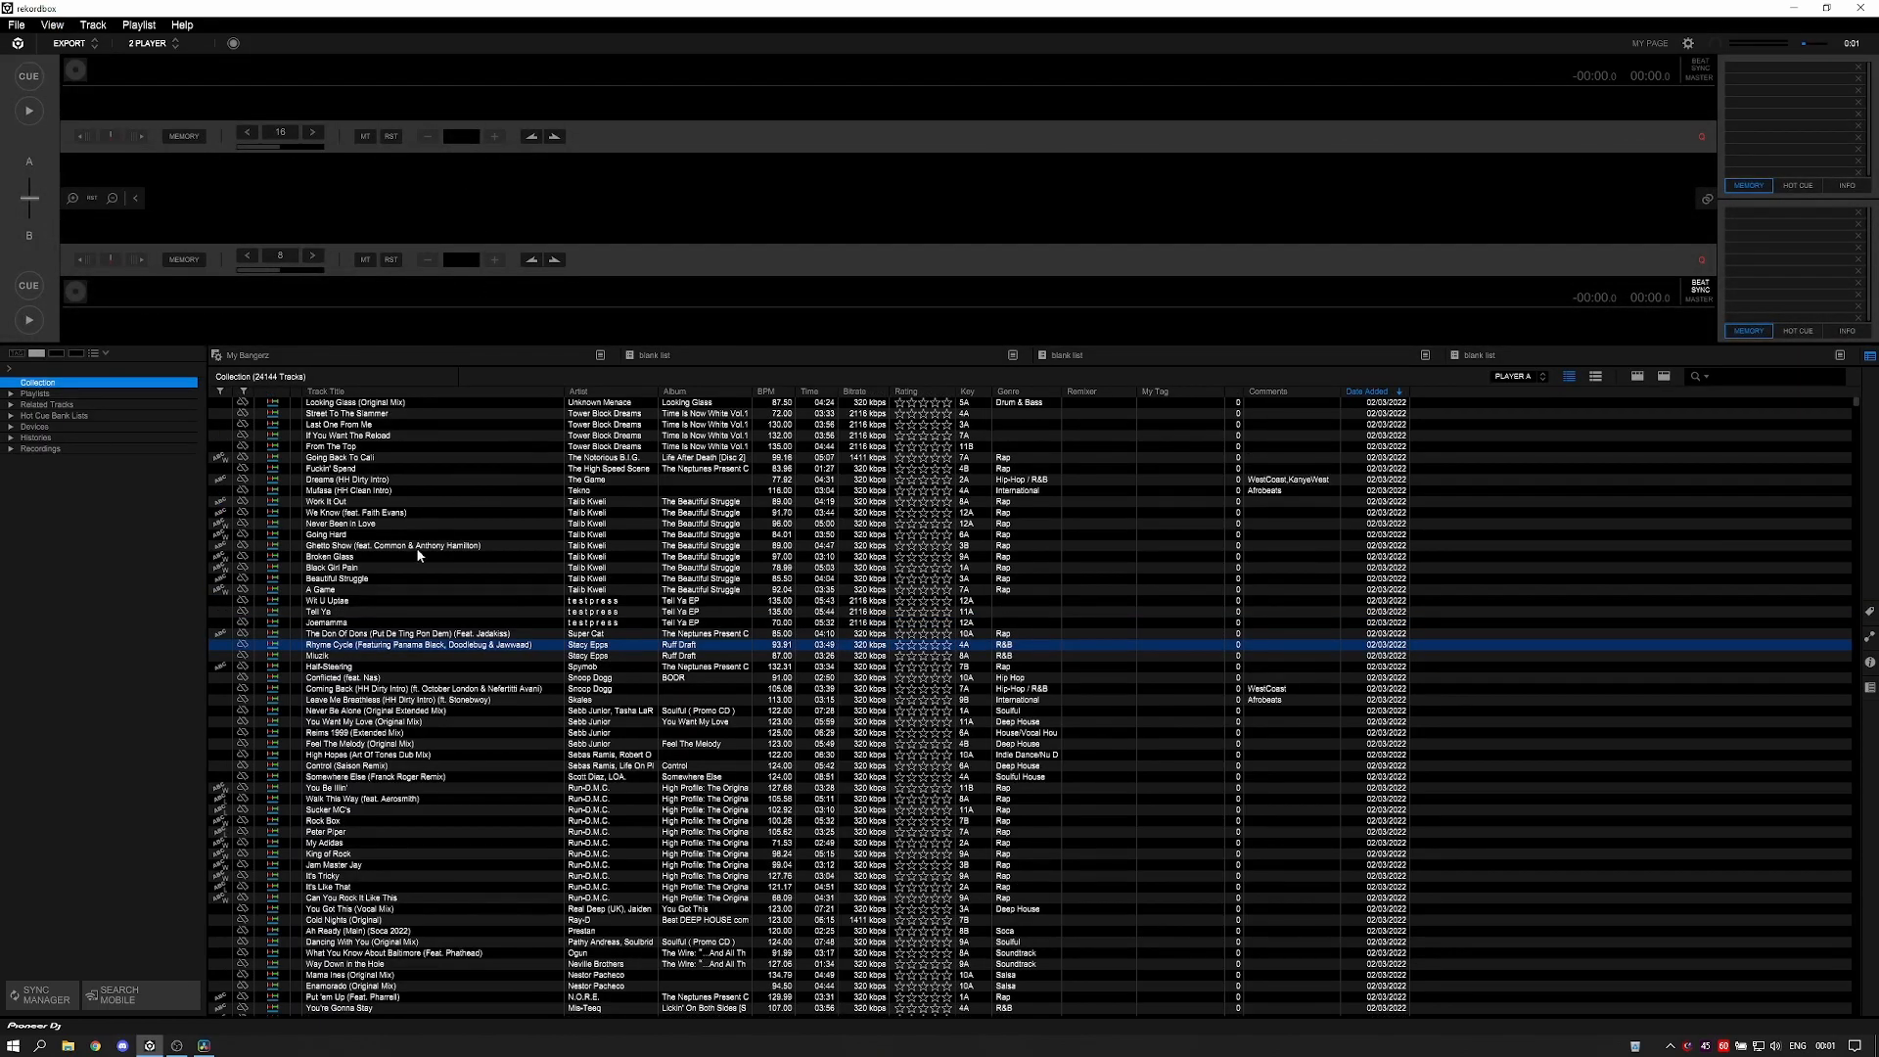
double_click(426, 490)
drag(425, 563, 384, 290)
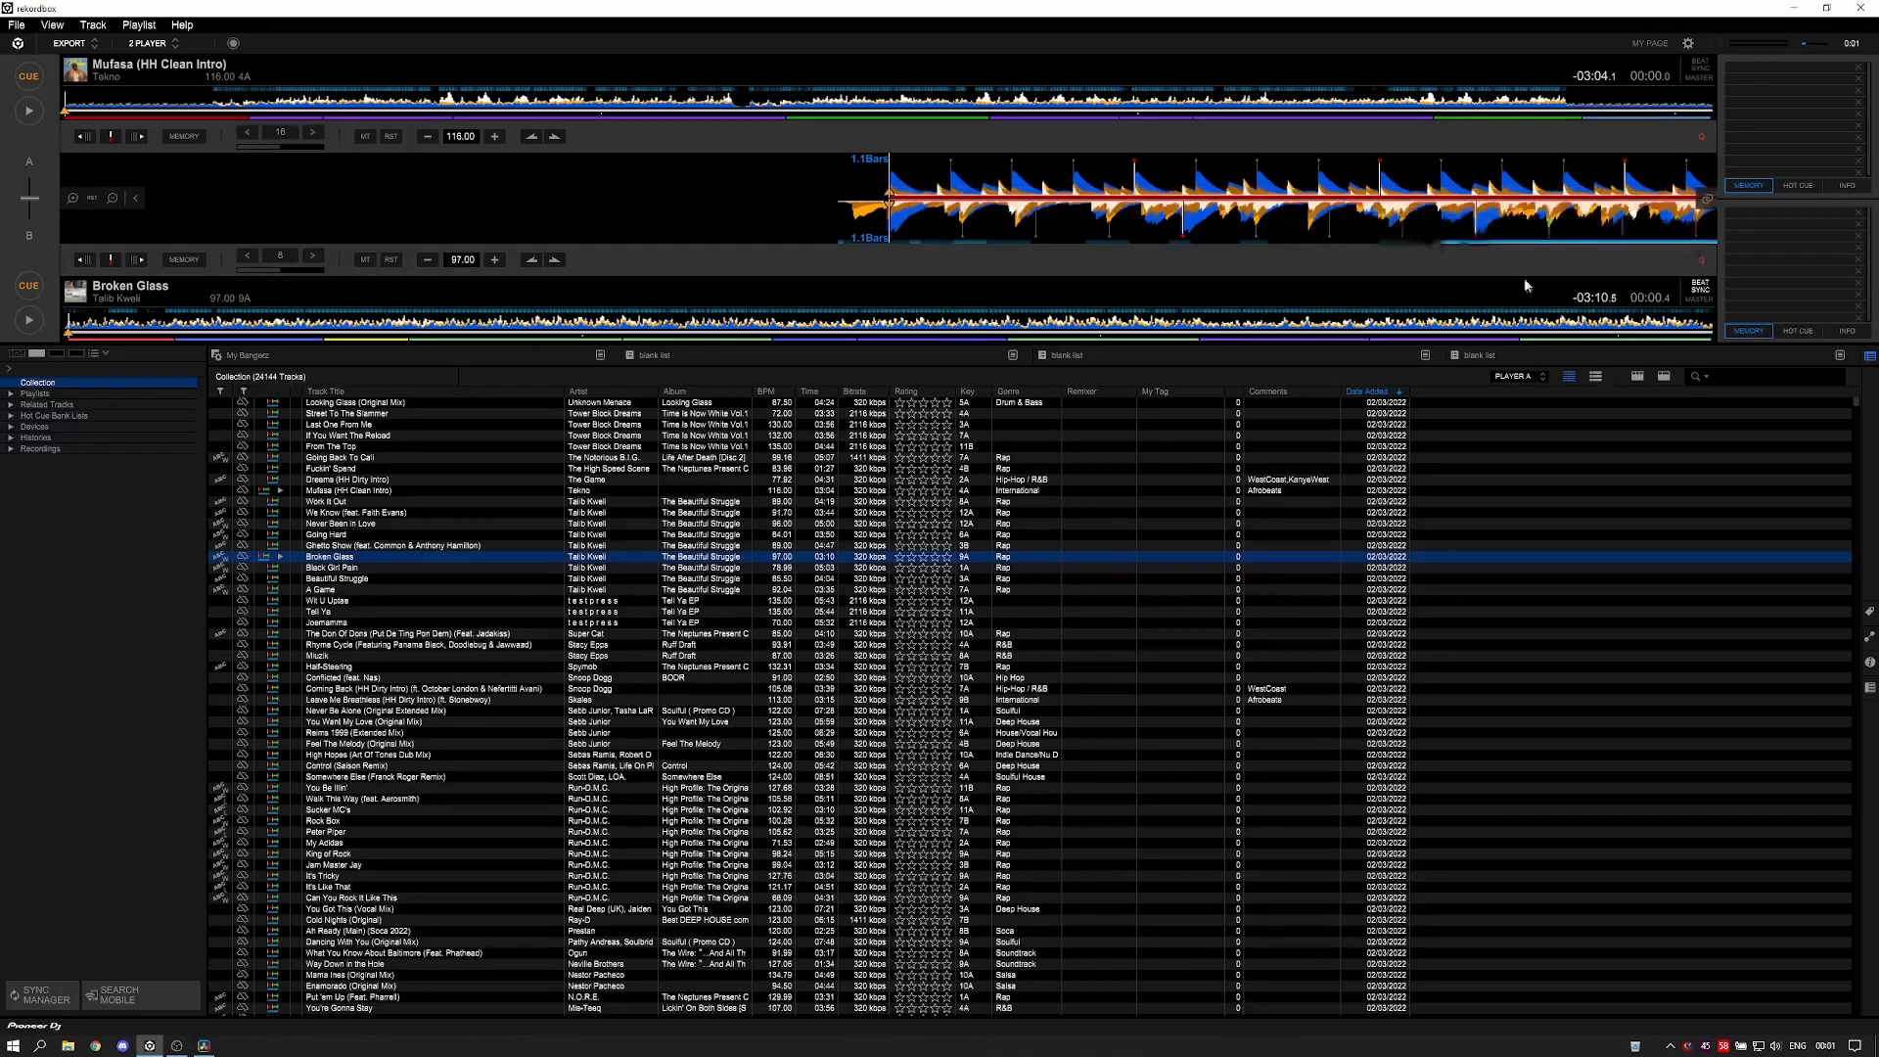
- Unload Broken Glass from the second deck and switch back to the 1 Player layout
click(136, 196)
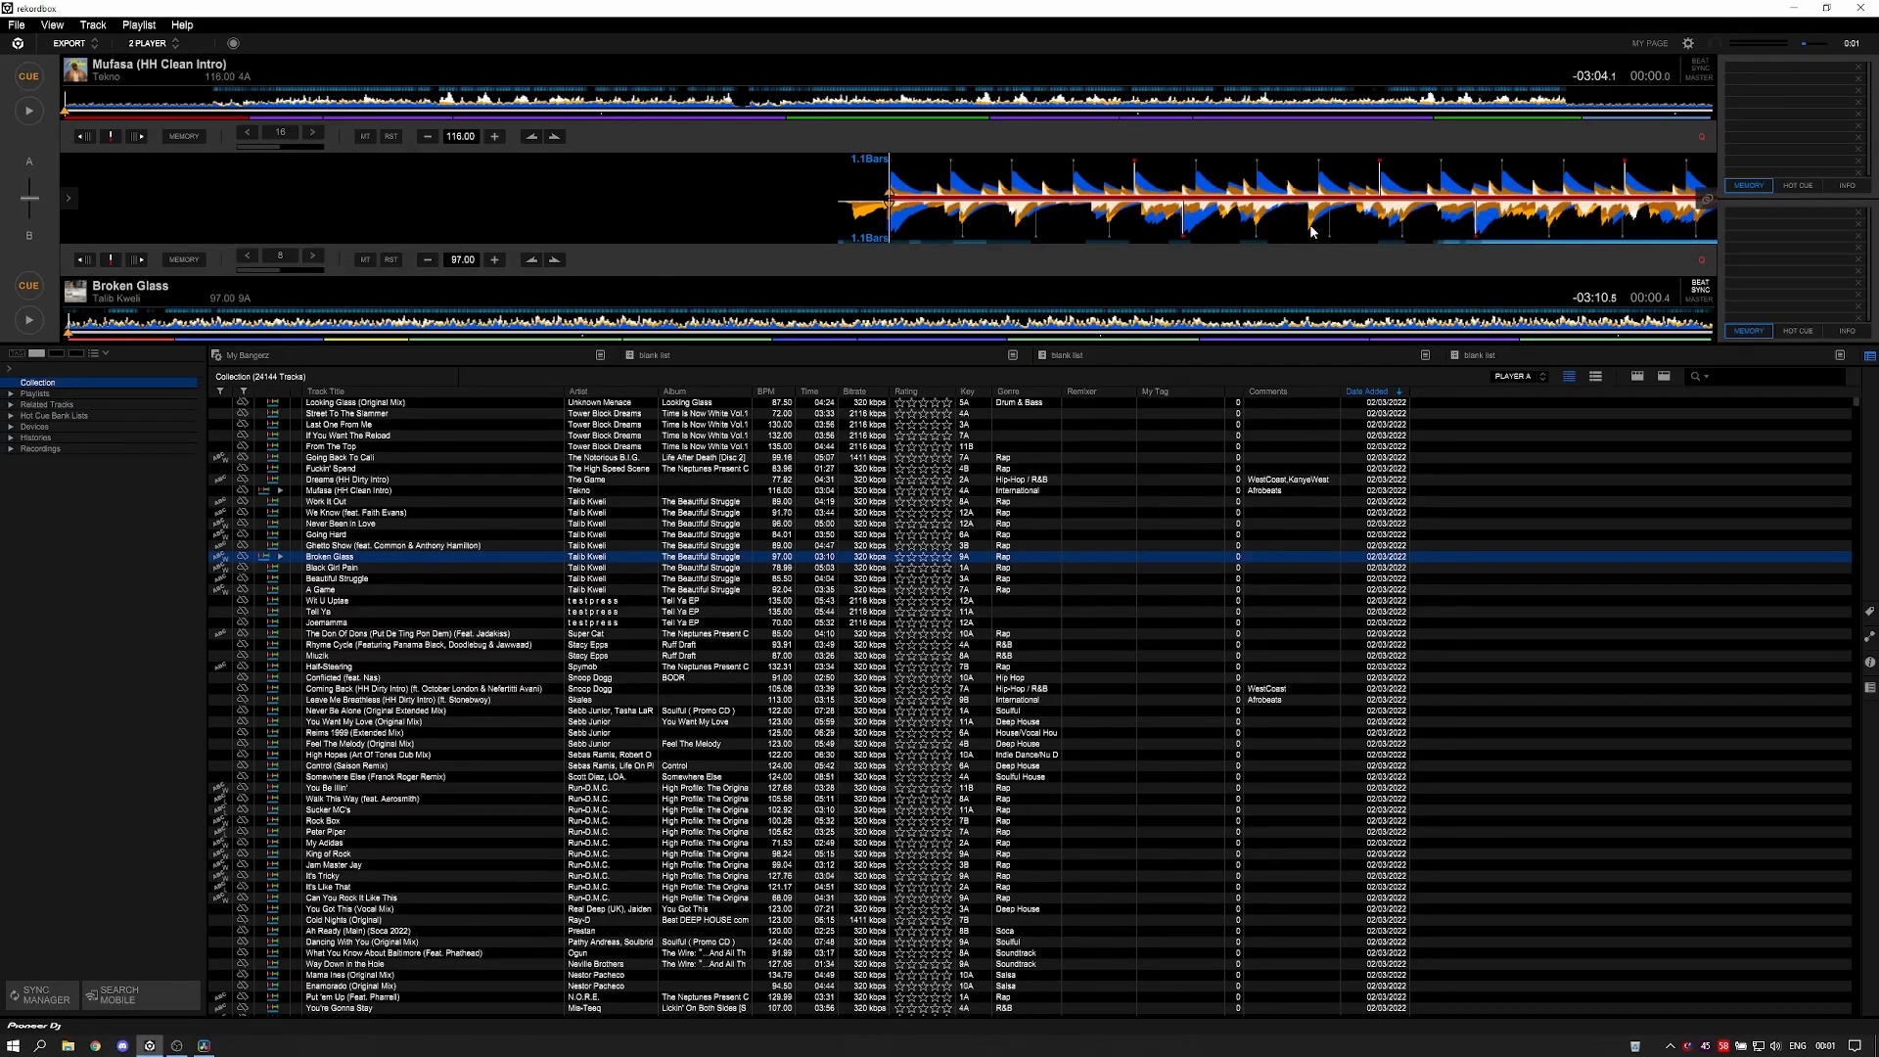
click(82, 294)
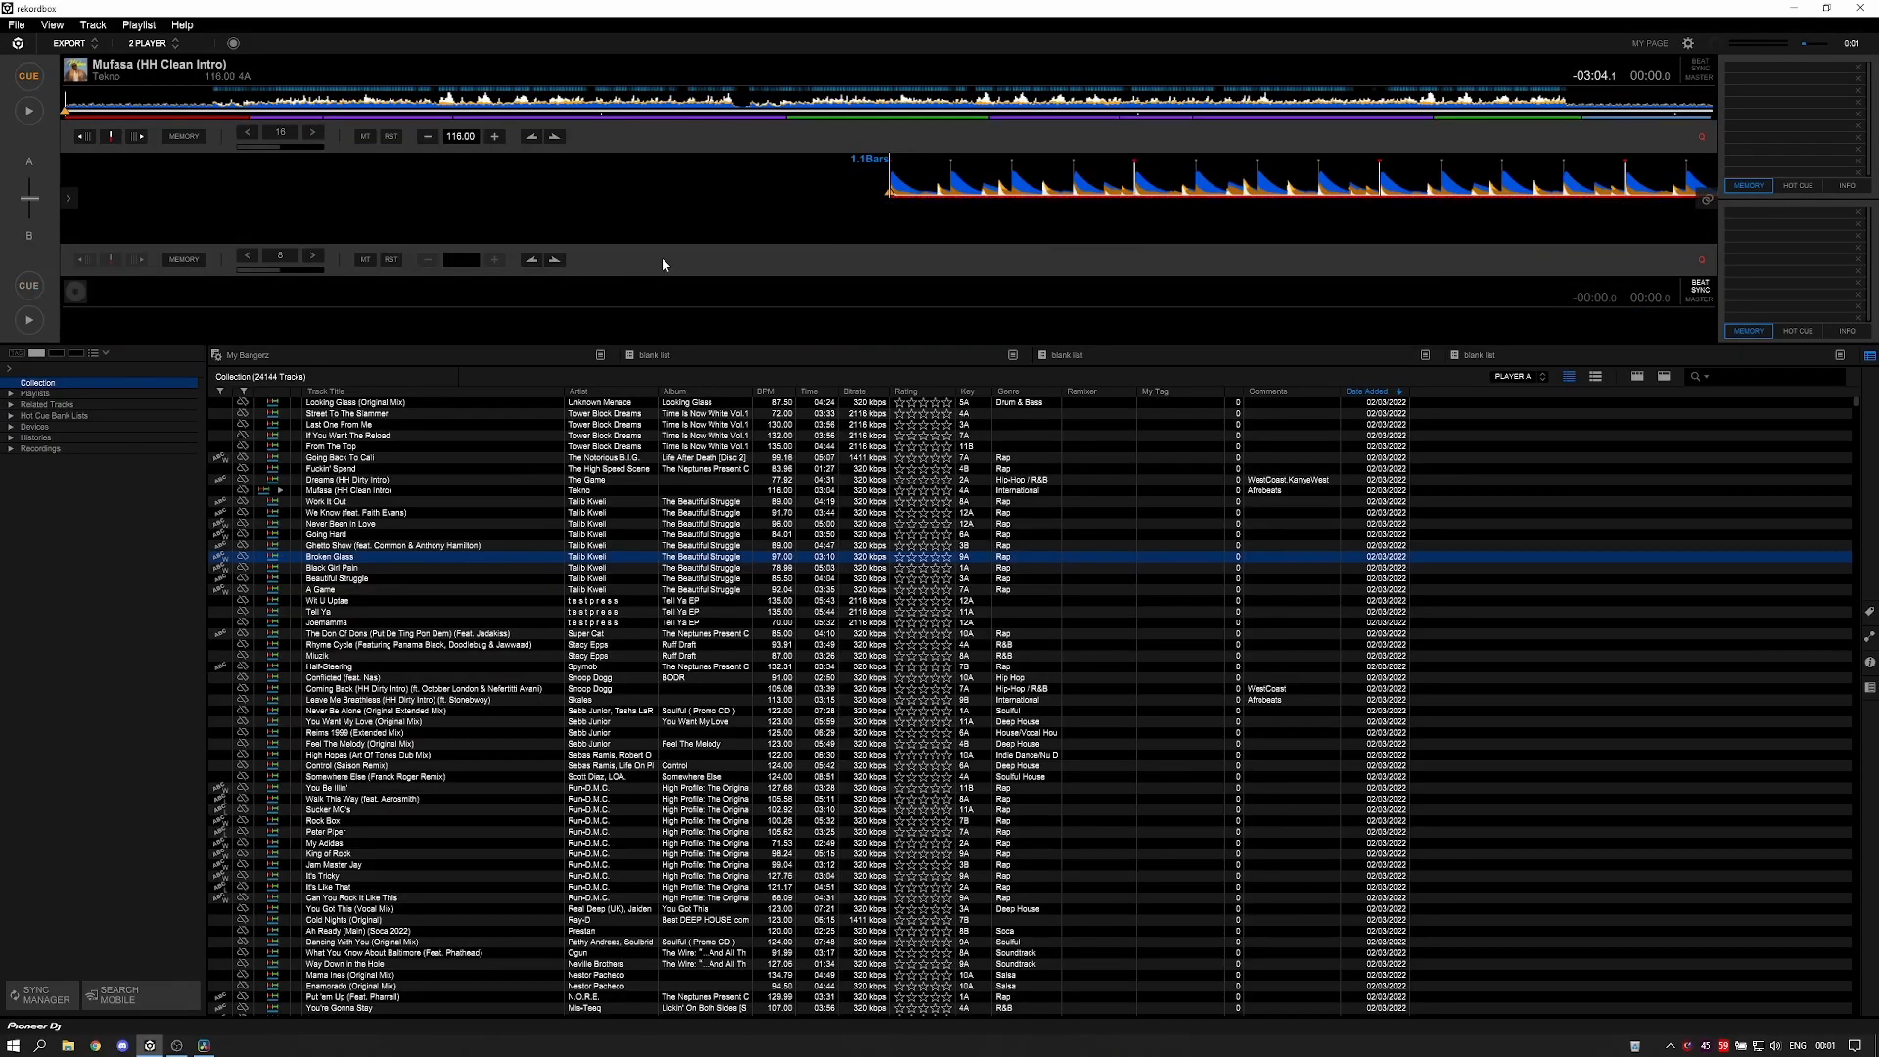
key(ctrl+1)
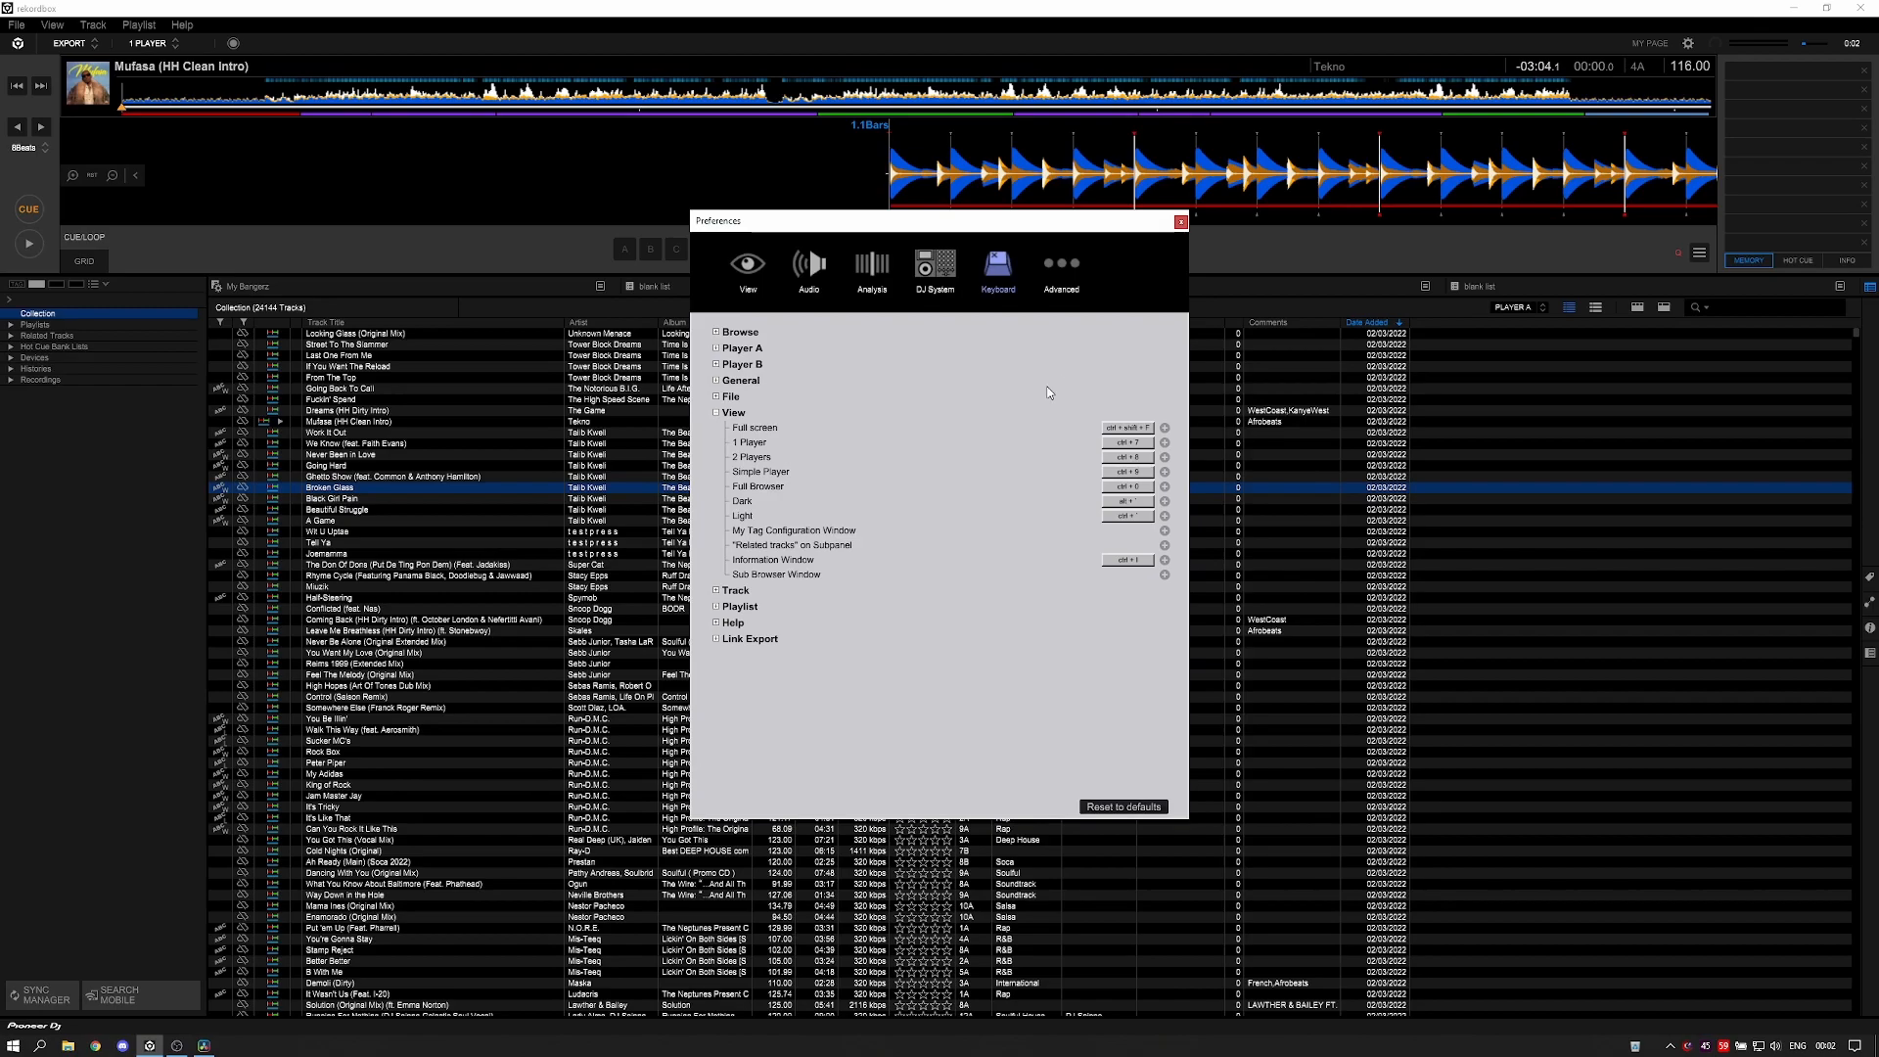
- Examine the keyboard shortcuts for File and General in the preferences, and close the preferences
click(715, 396)
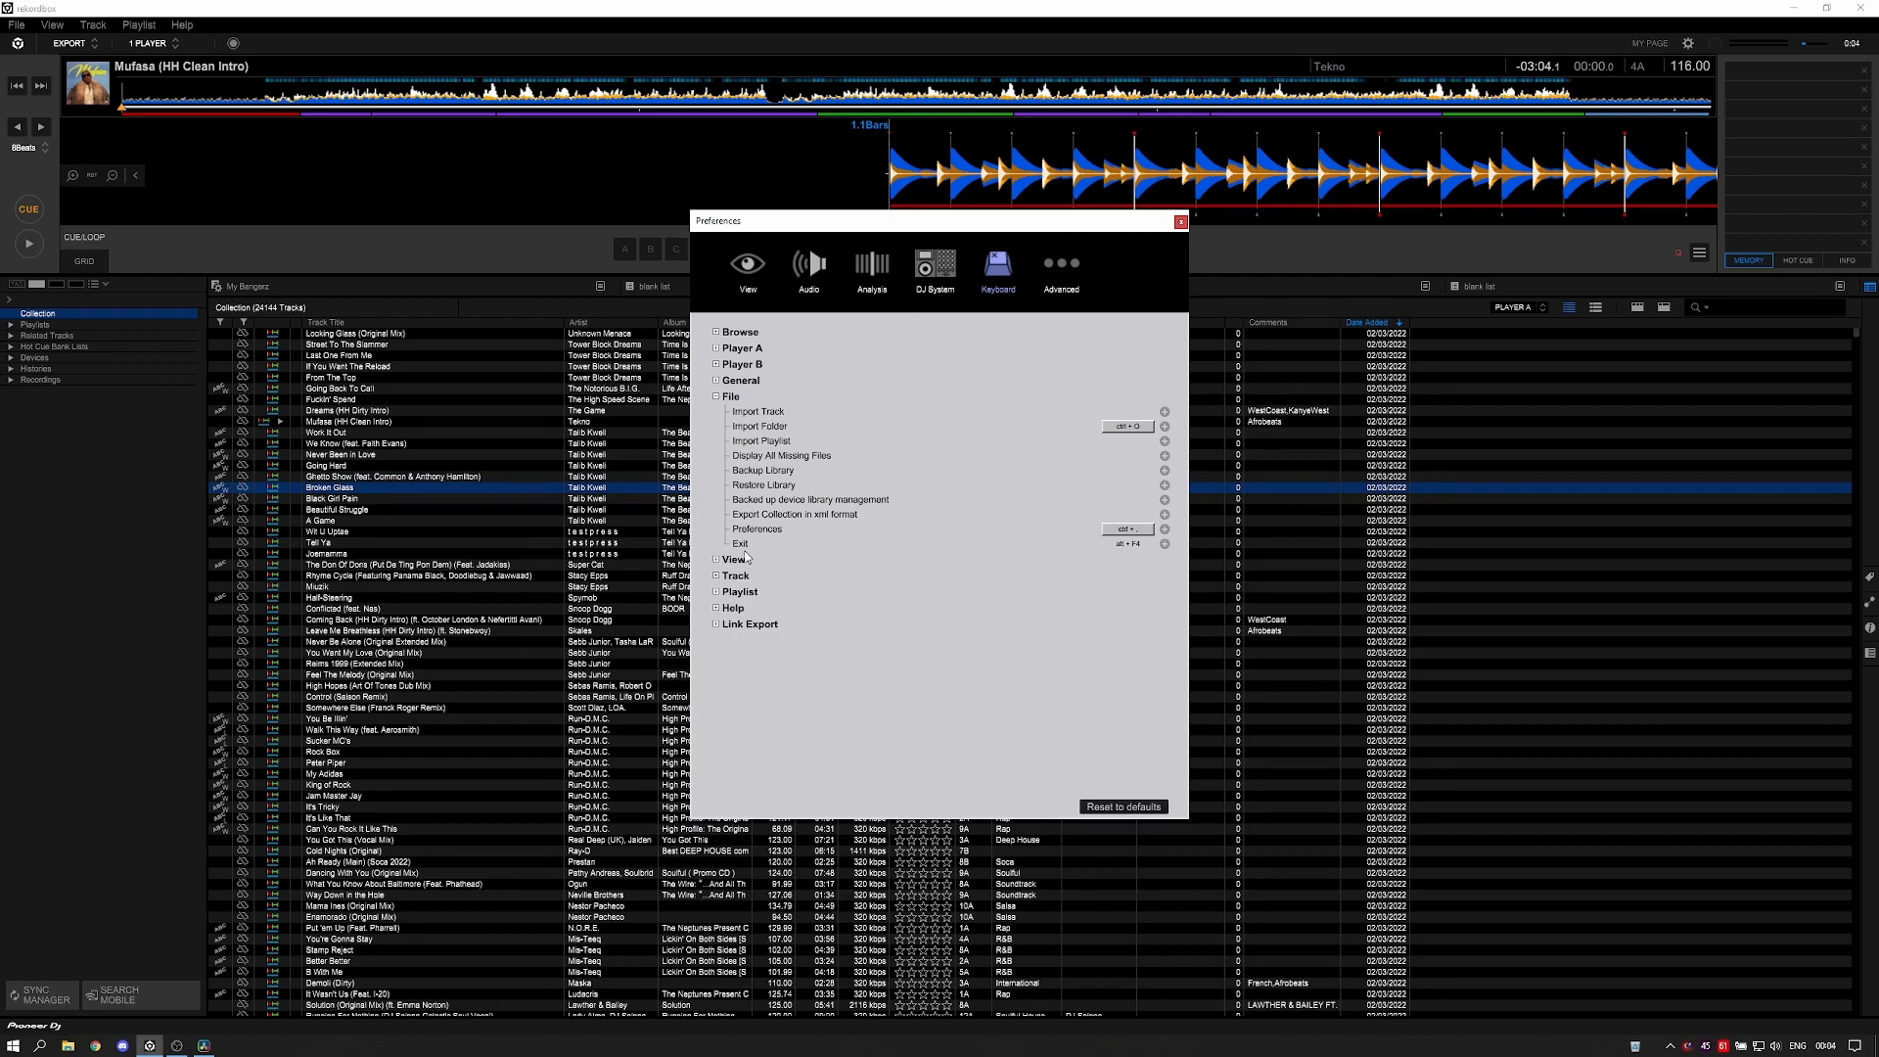
click(715, 397)
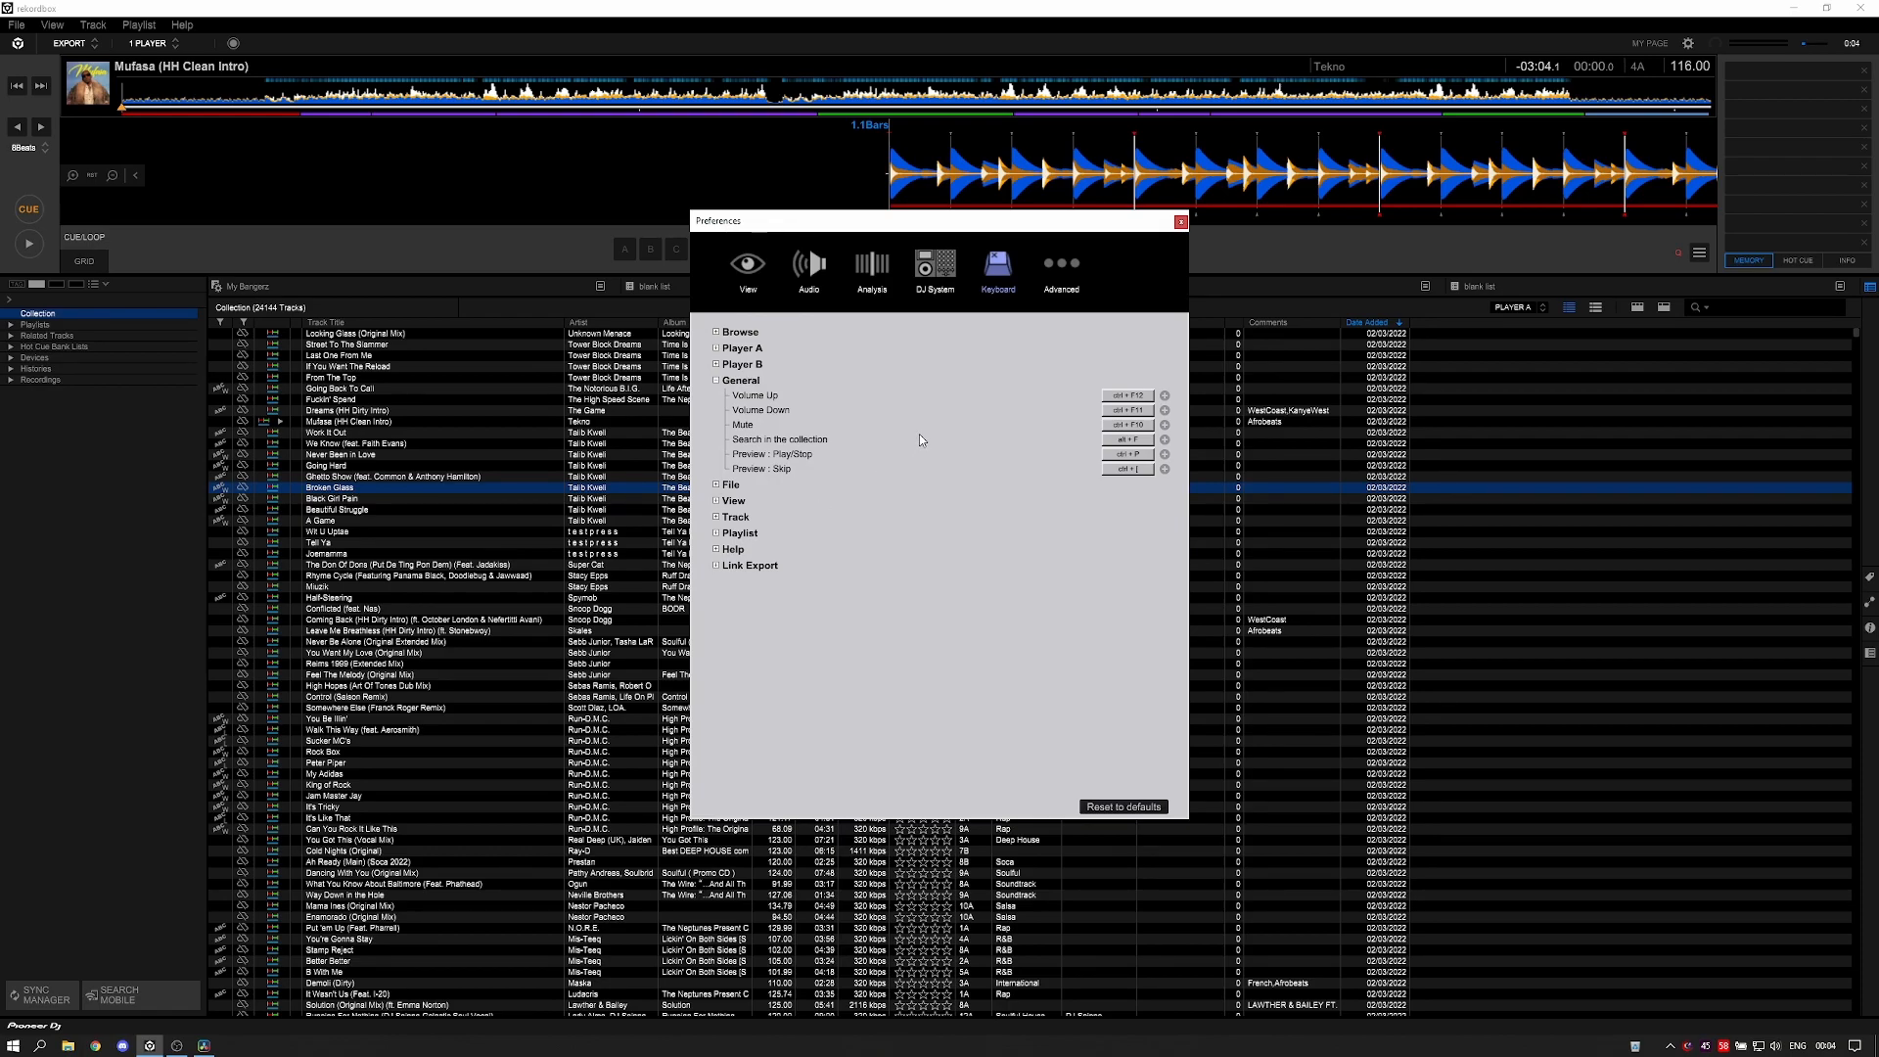
click(1181, 221)
- Select the track The Don Of Dons, browse the collection and start a search in the collection
click(661, 566)
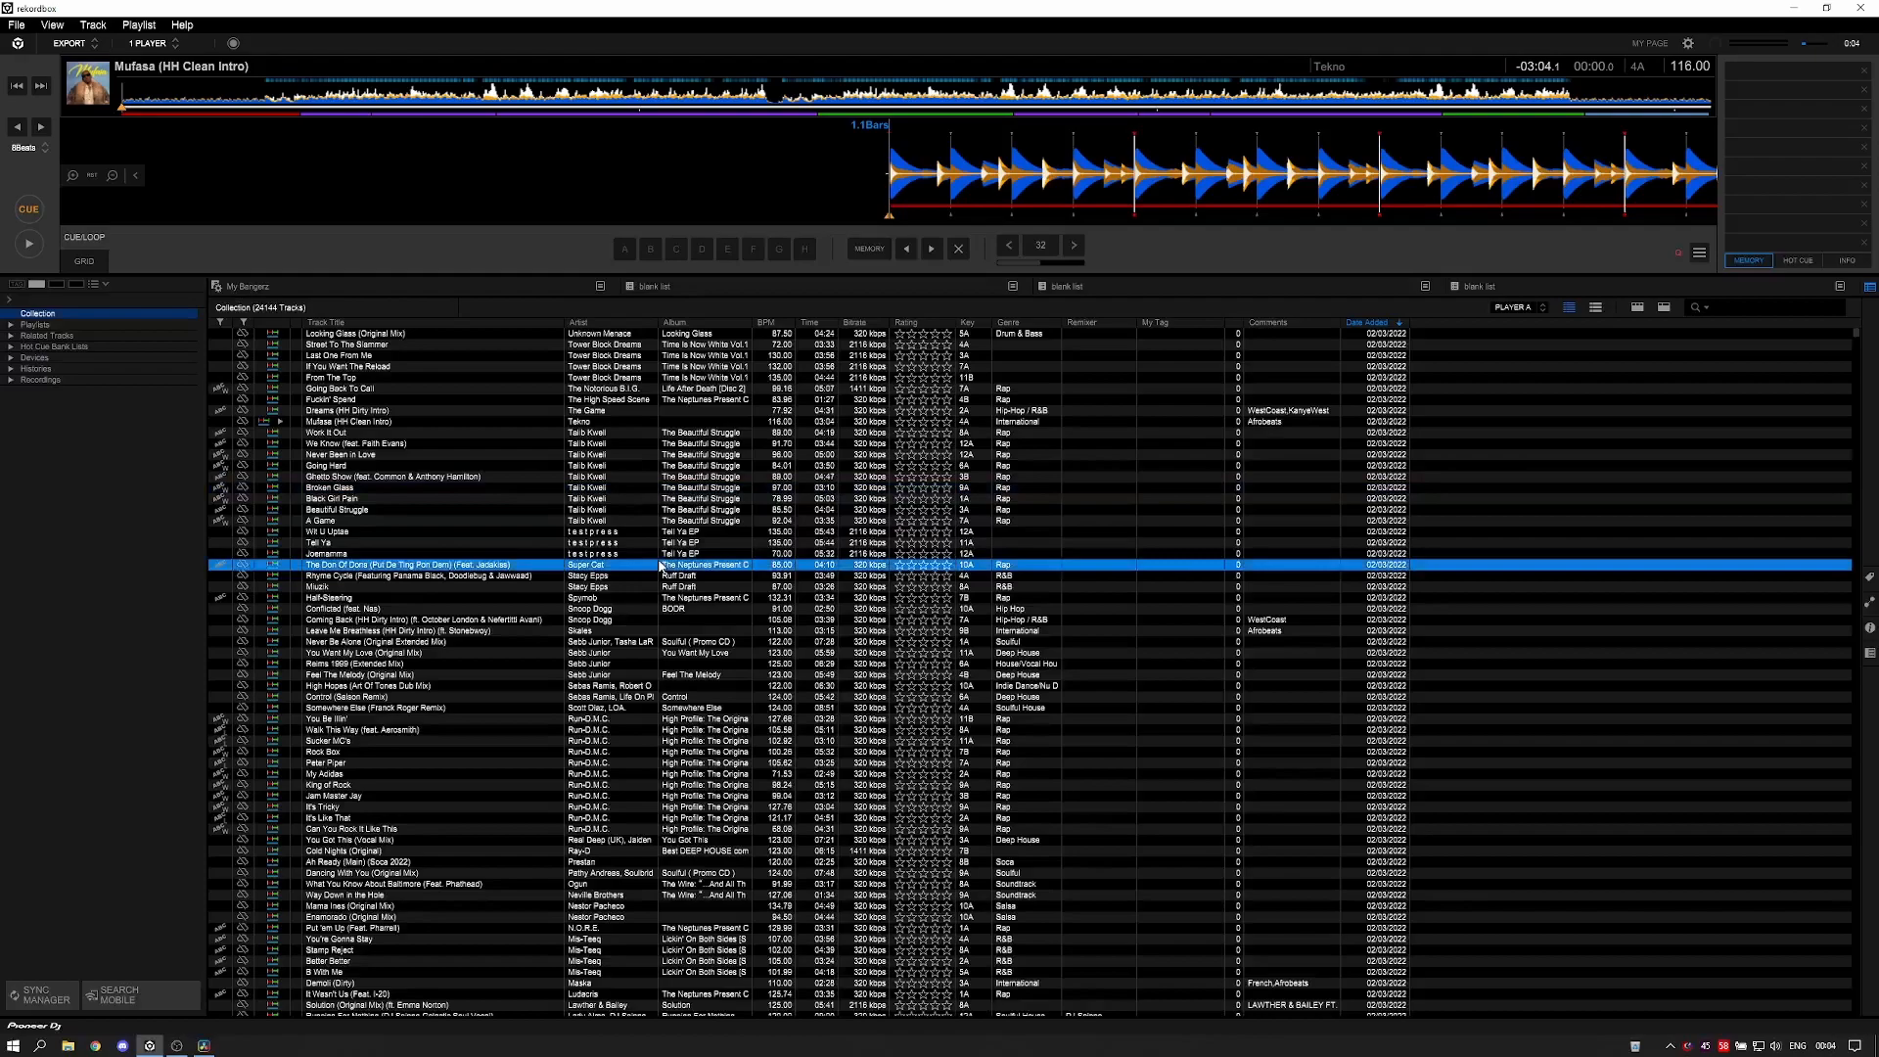
scroll(660, 565, down, 7)
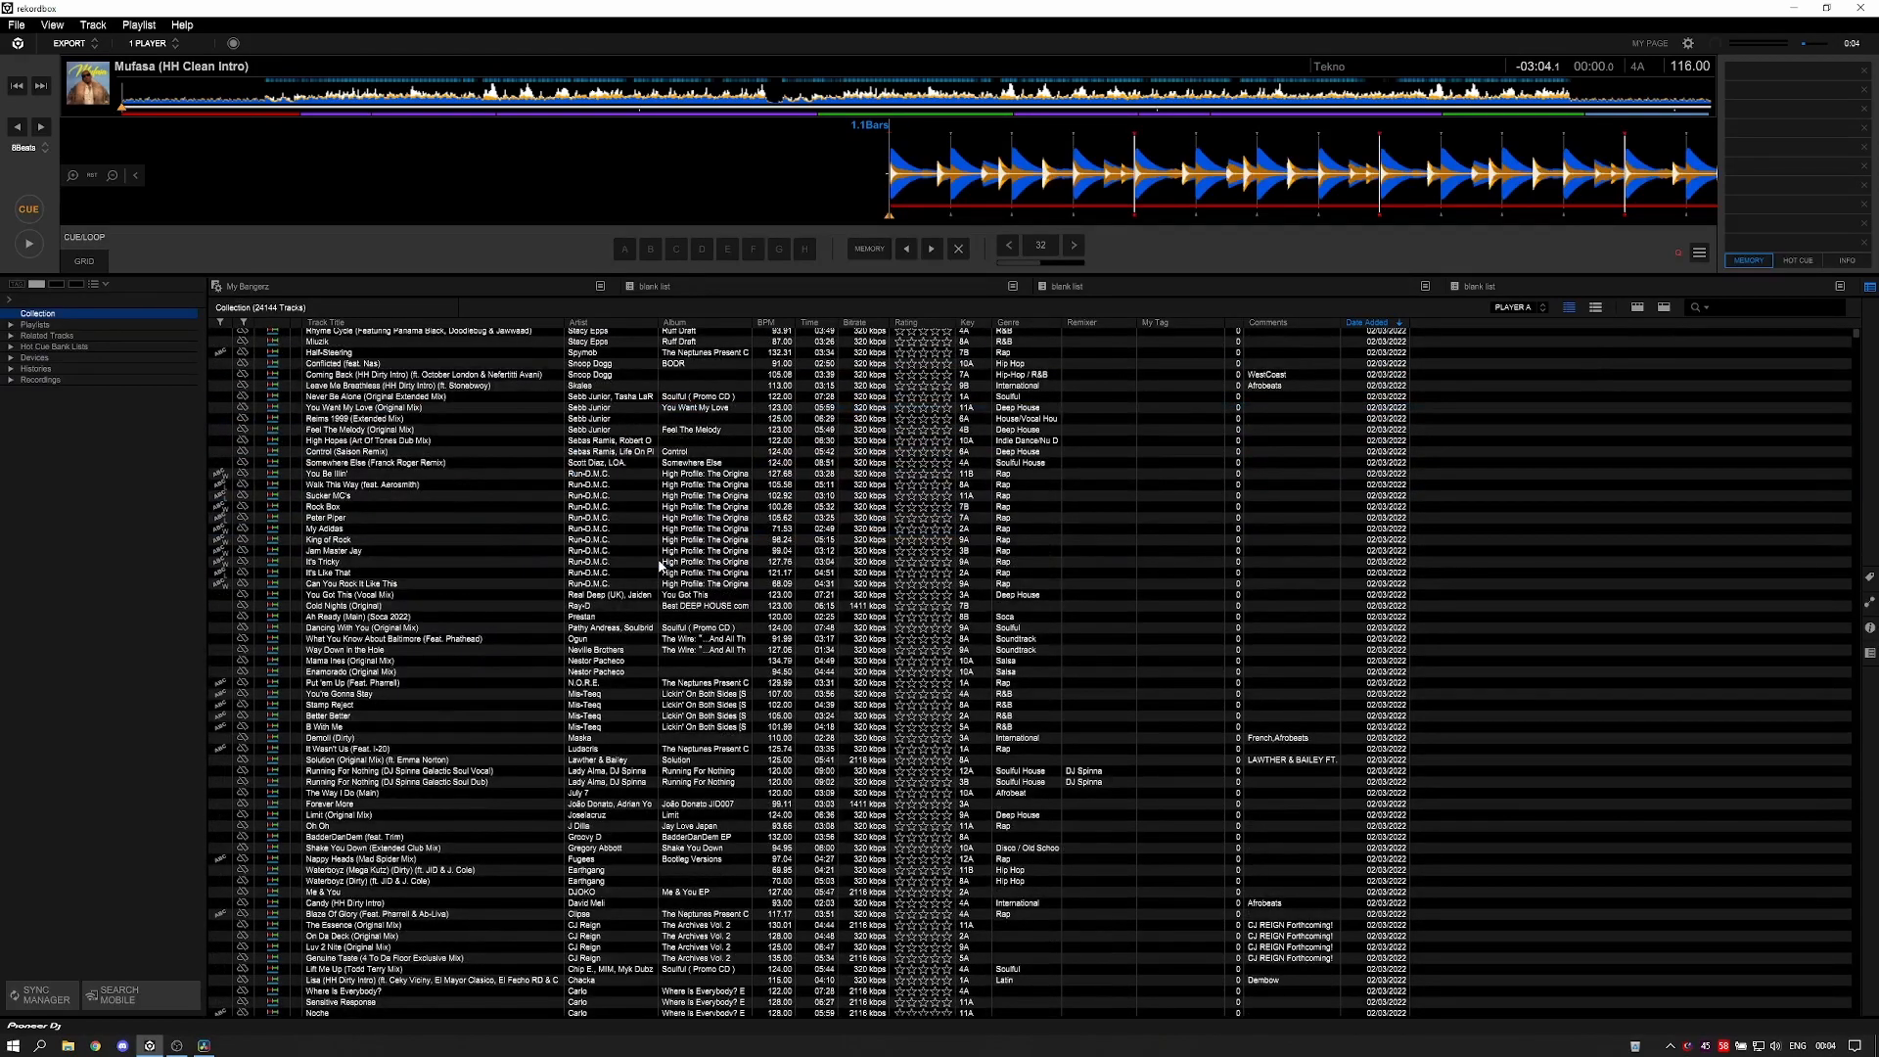
scroll(660, 565, up, 2)
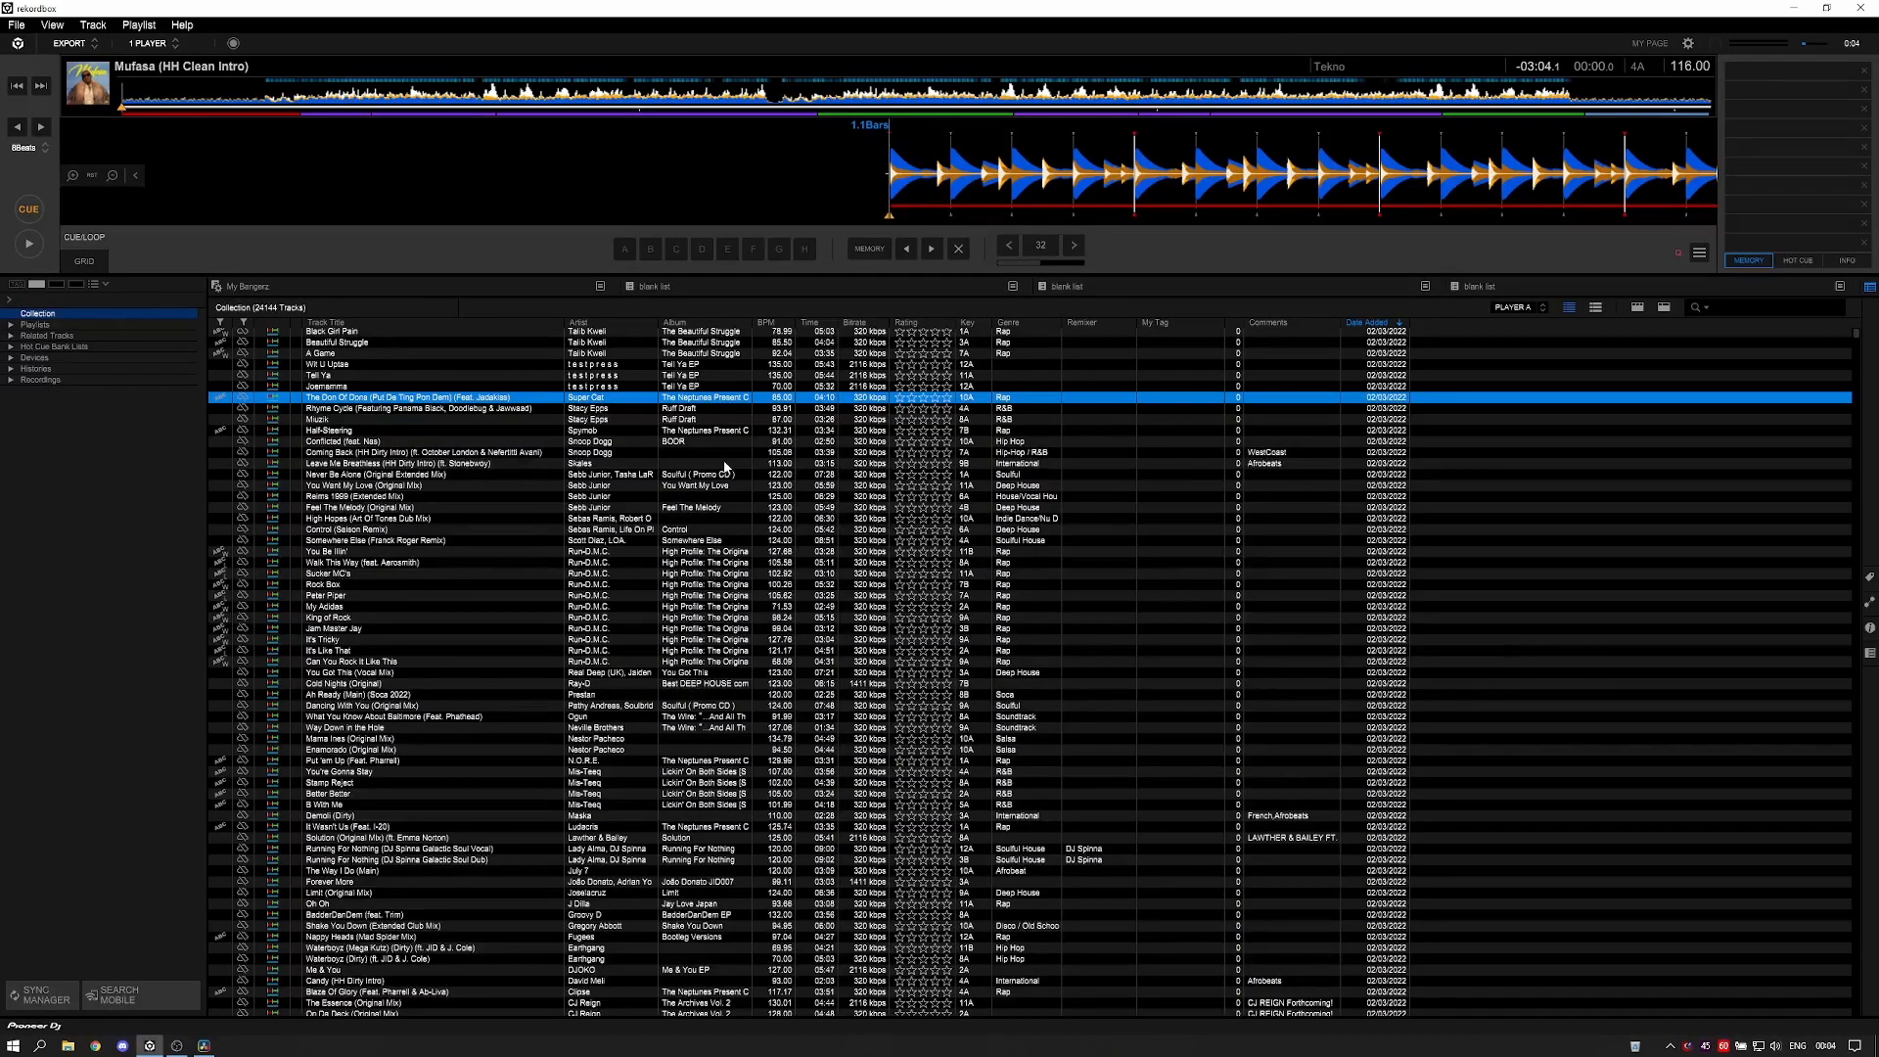
key(ctrl+f)
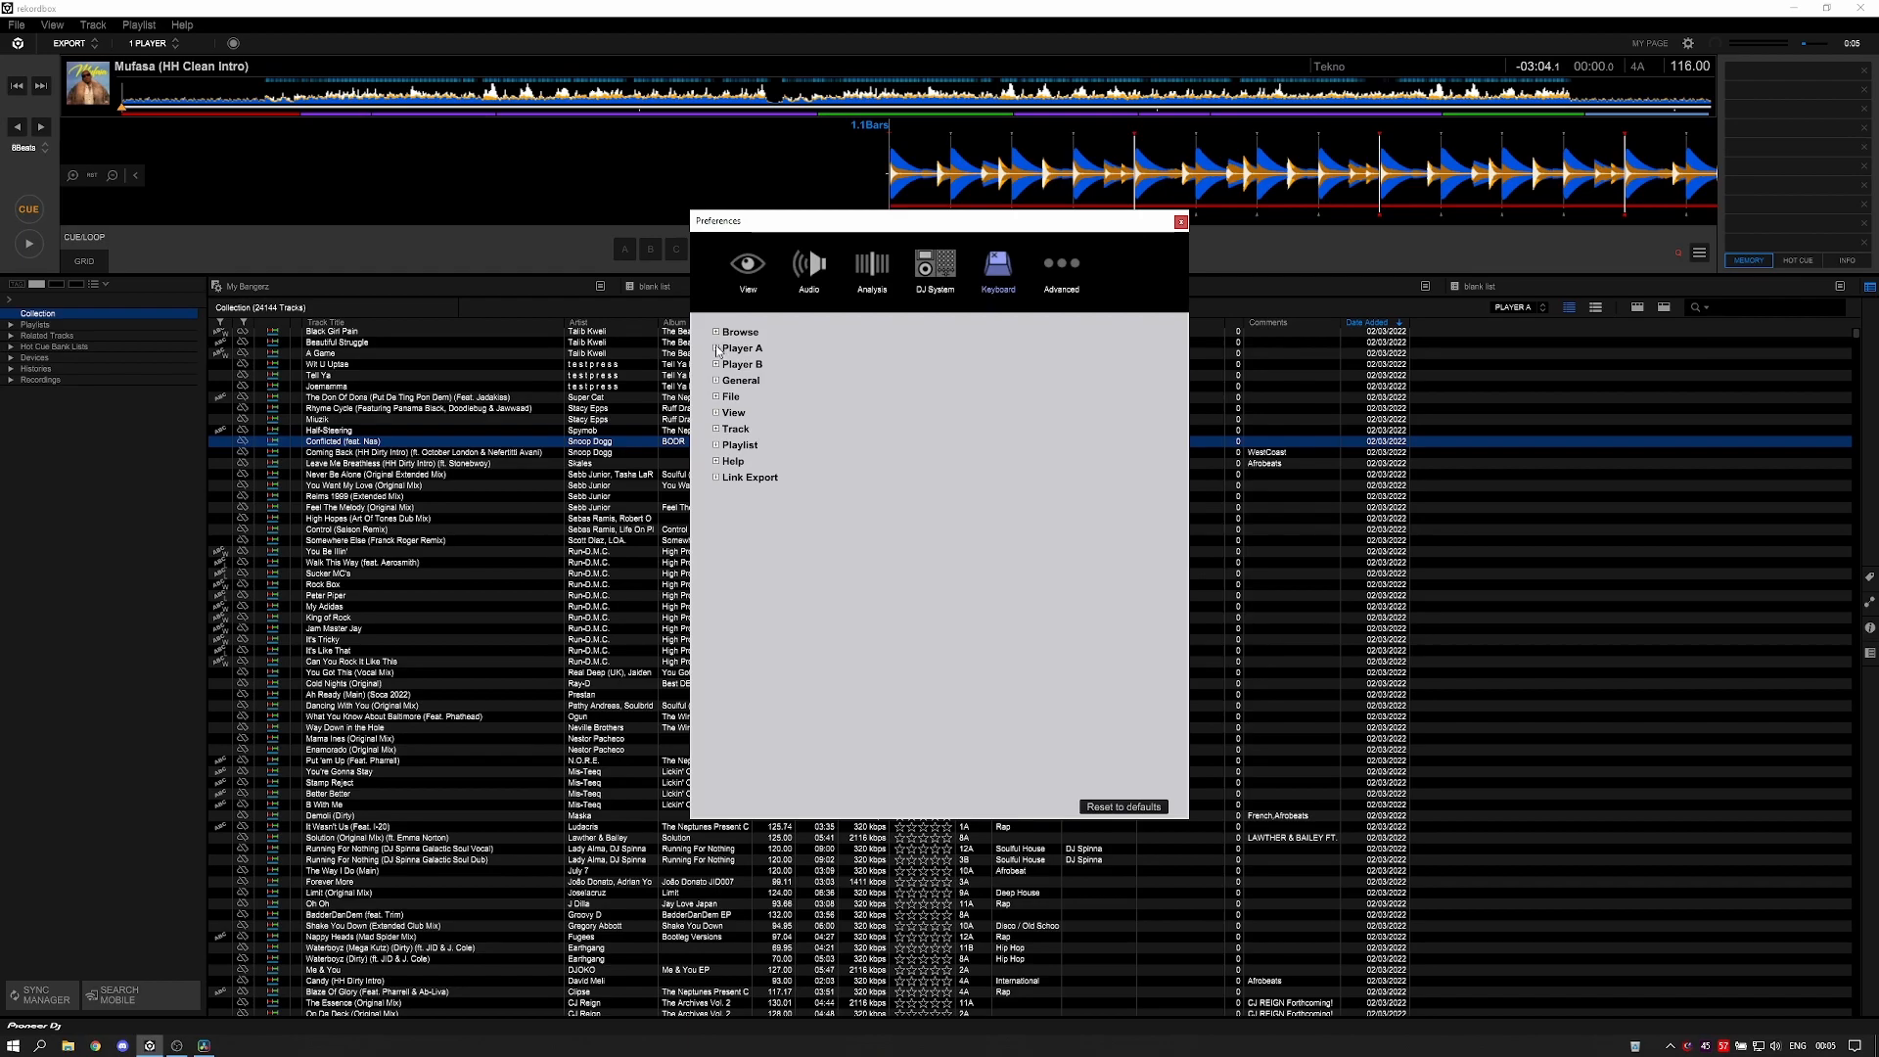
- Examine the playback, cue and loop shortcuts for Player A in the preferences, and close the preferences
click(715, 347)
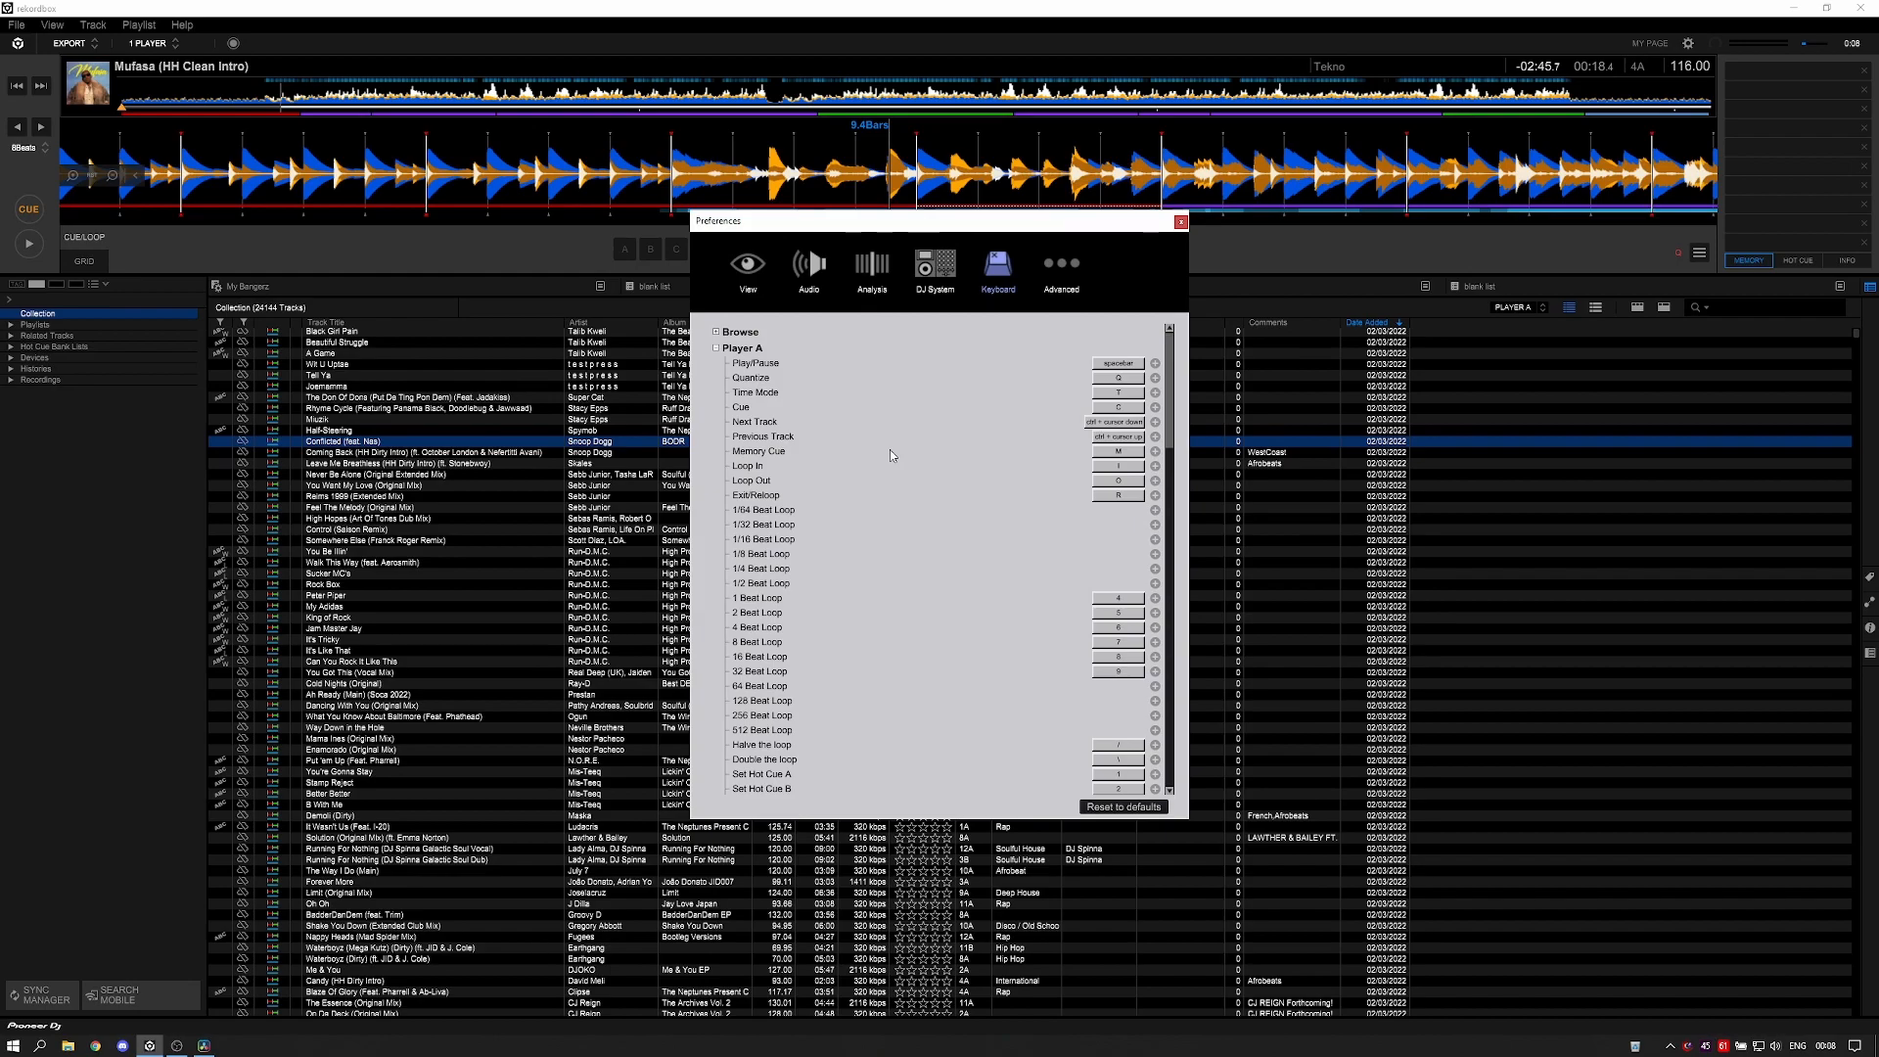
click(1179, 223)
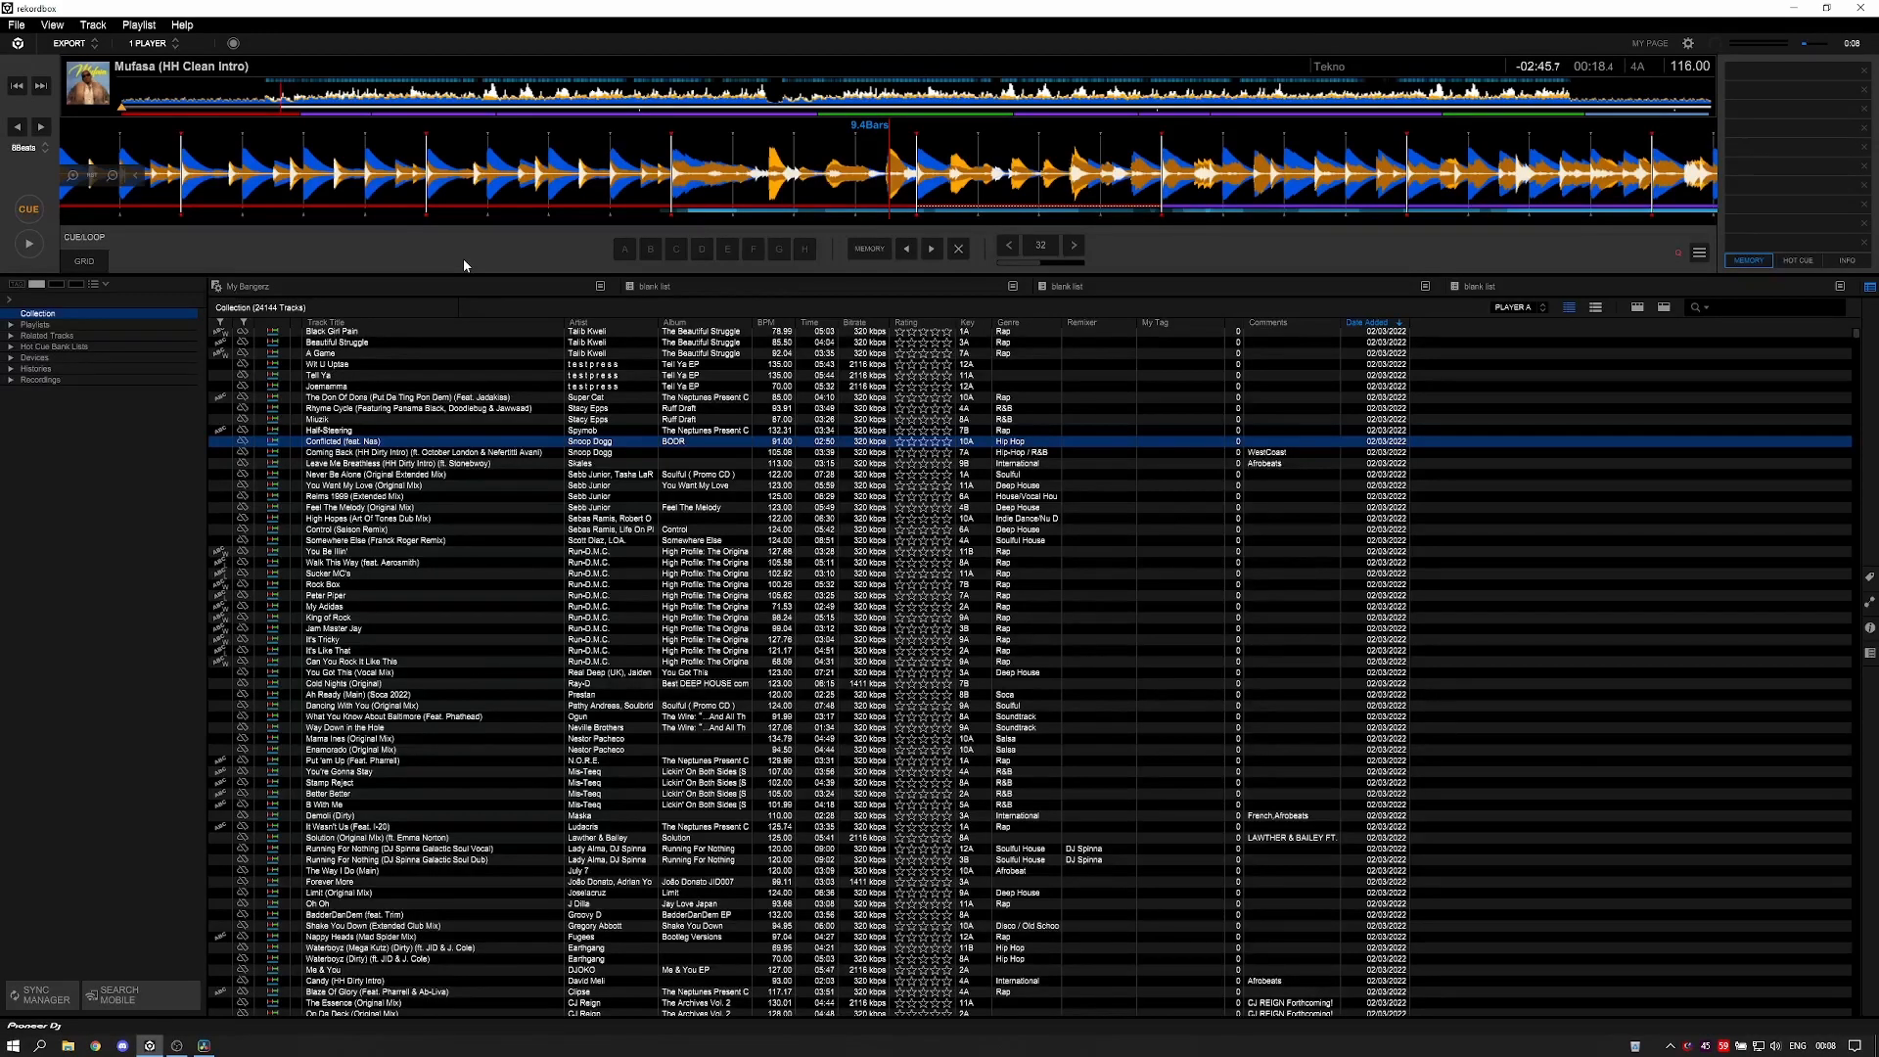
- Play Mufasa, return to the cue point at 11.1 bars and store that point as a memory cue
key(space)
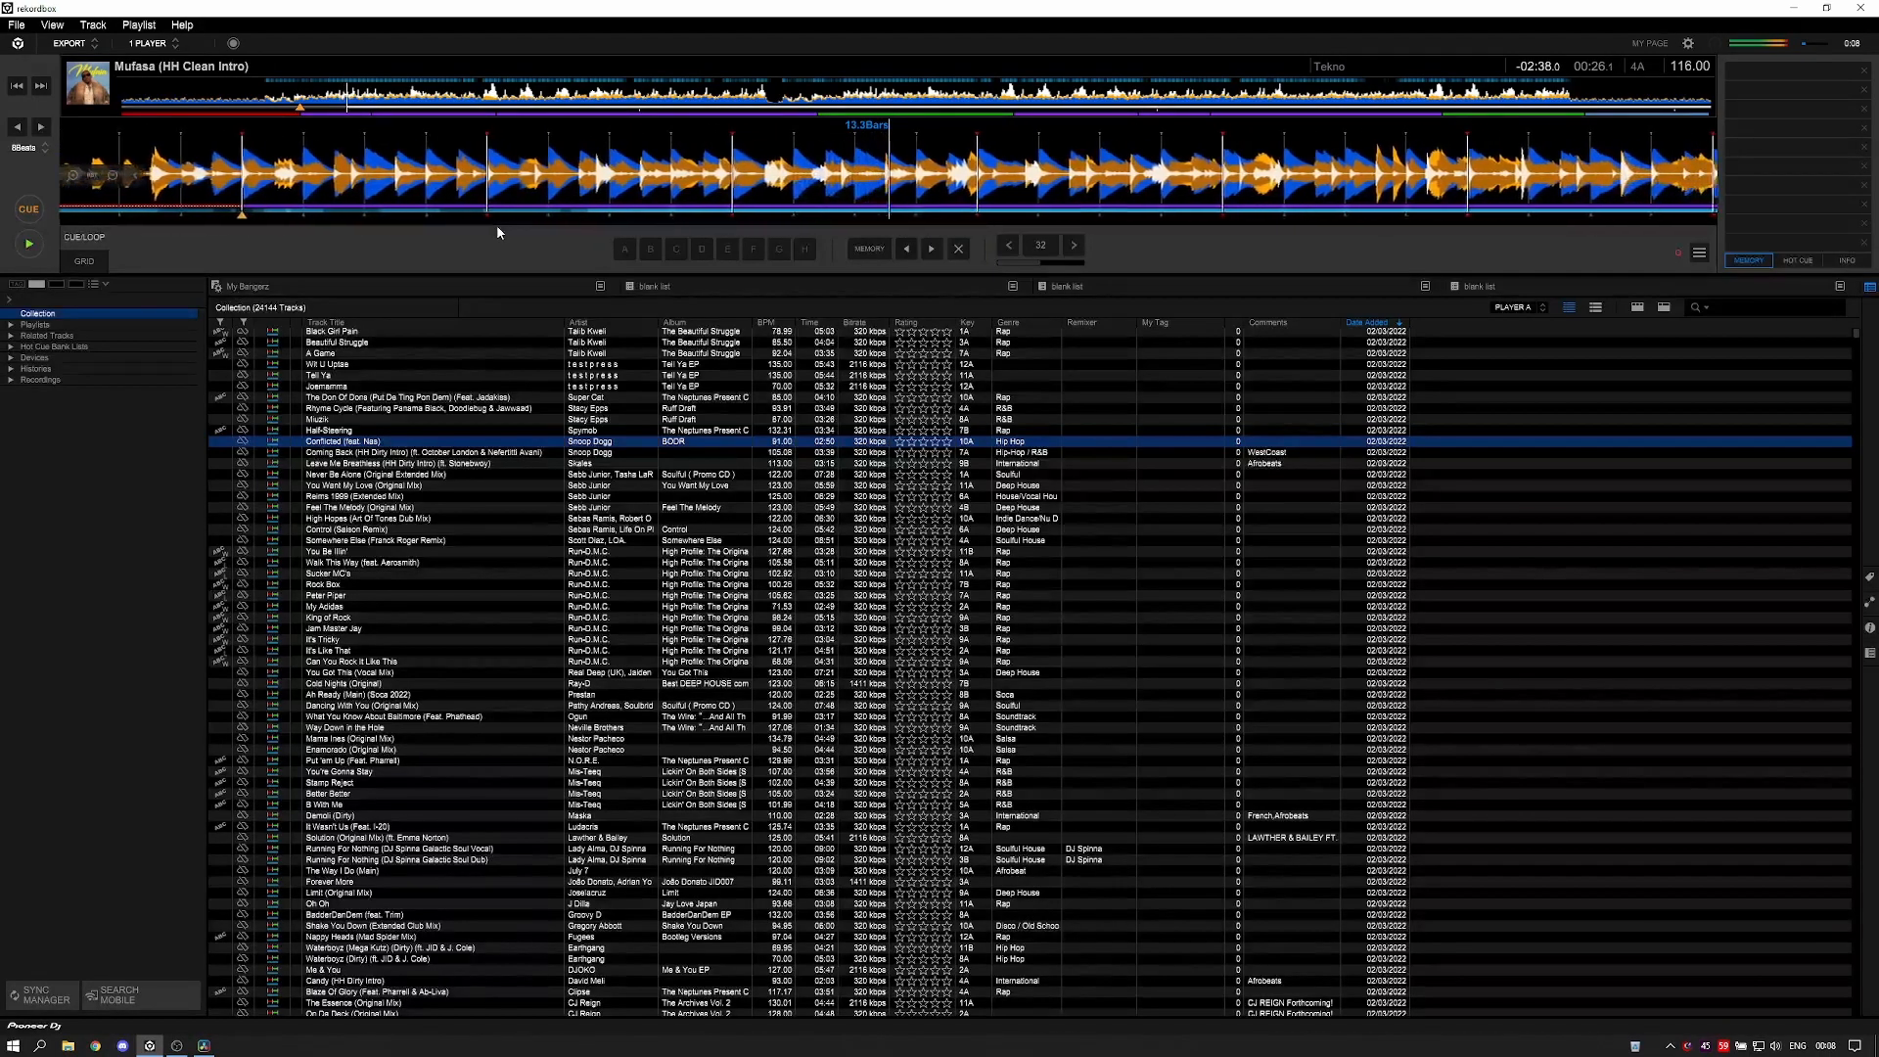
key(c)
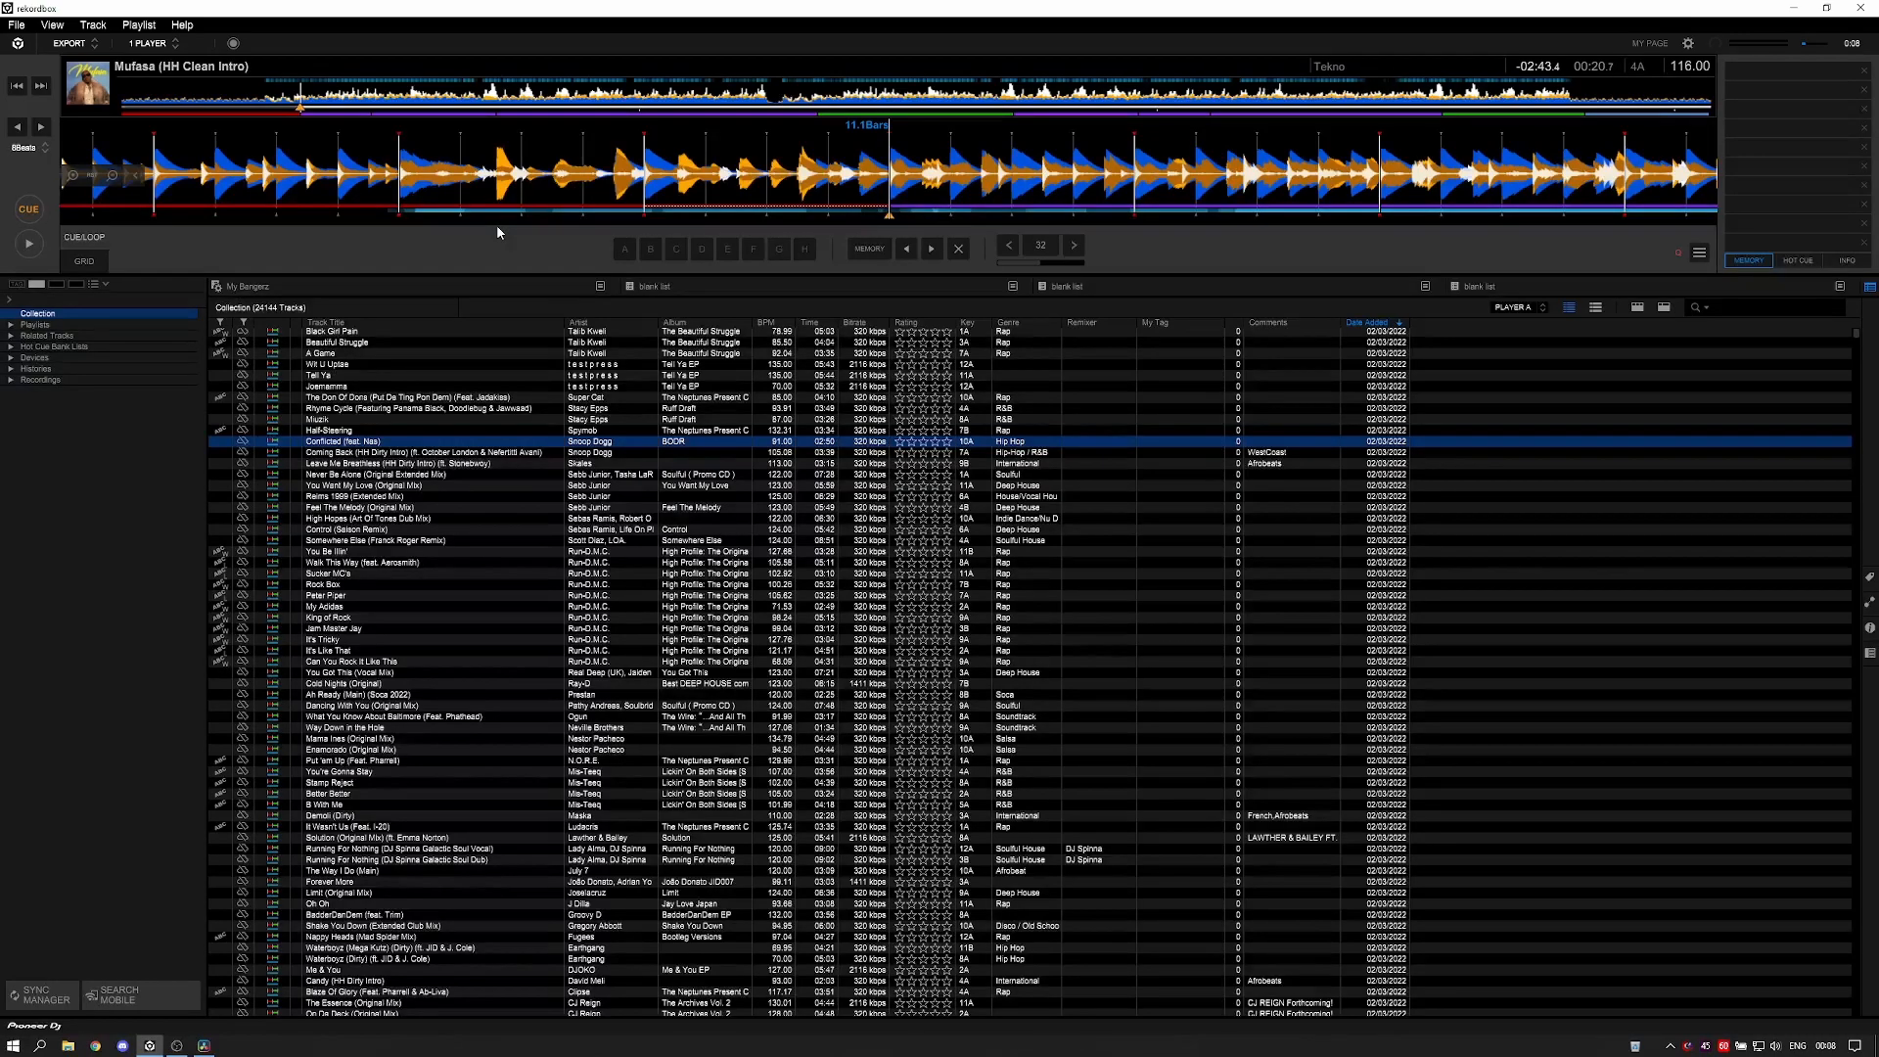
key(space)
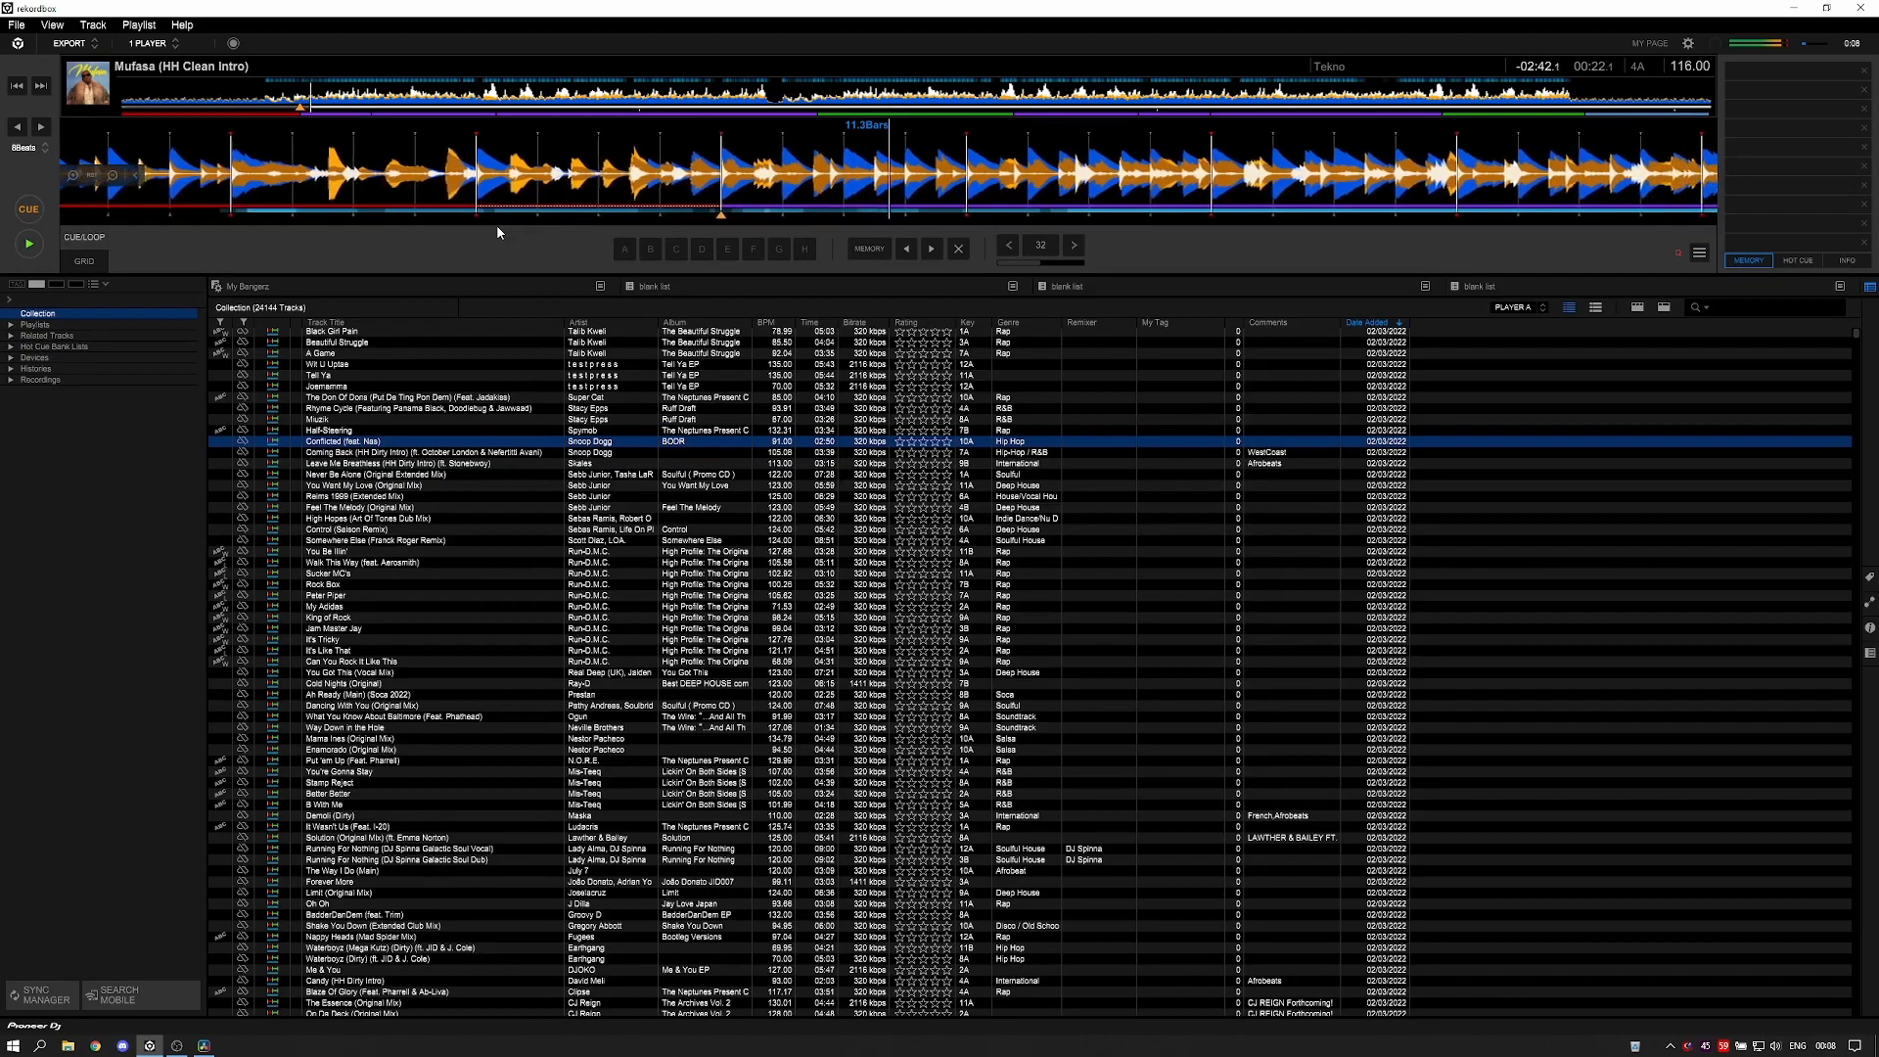
key(m)
key(space)
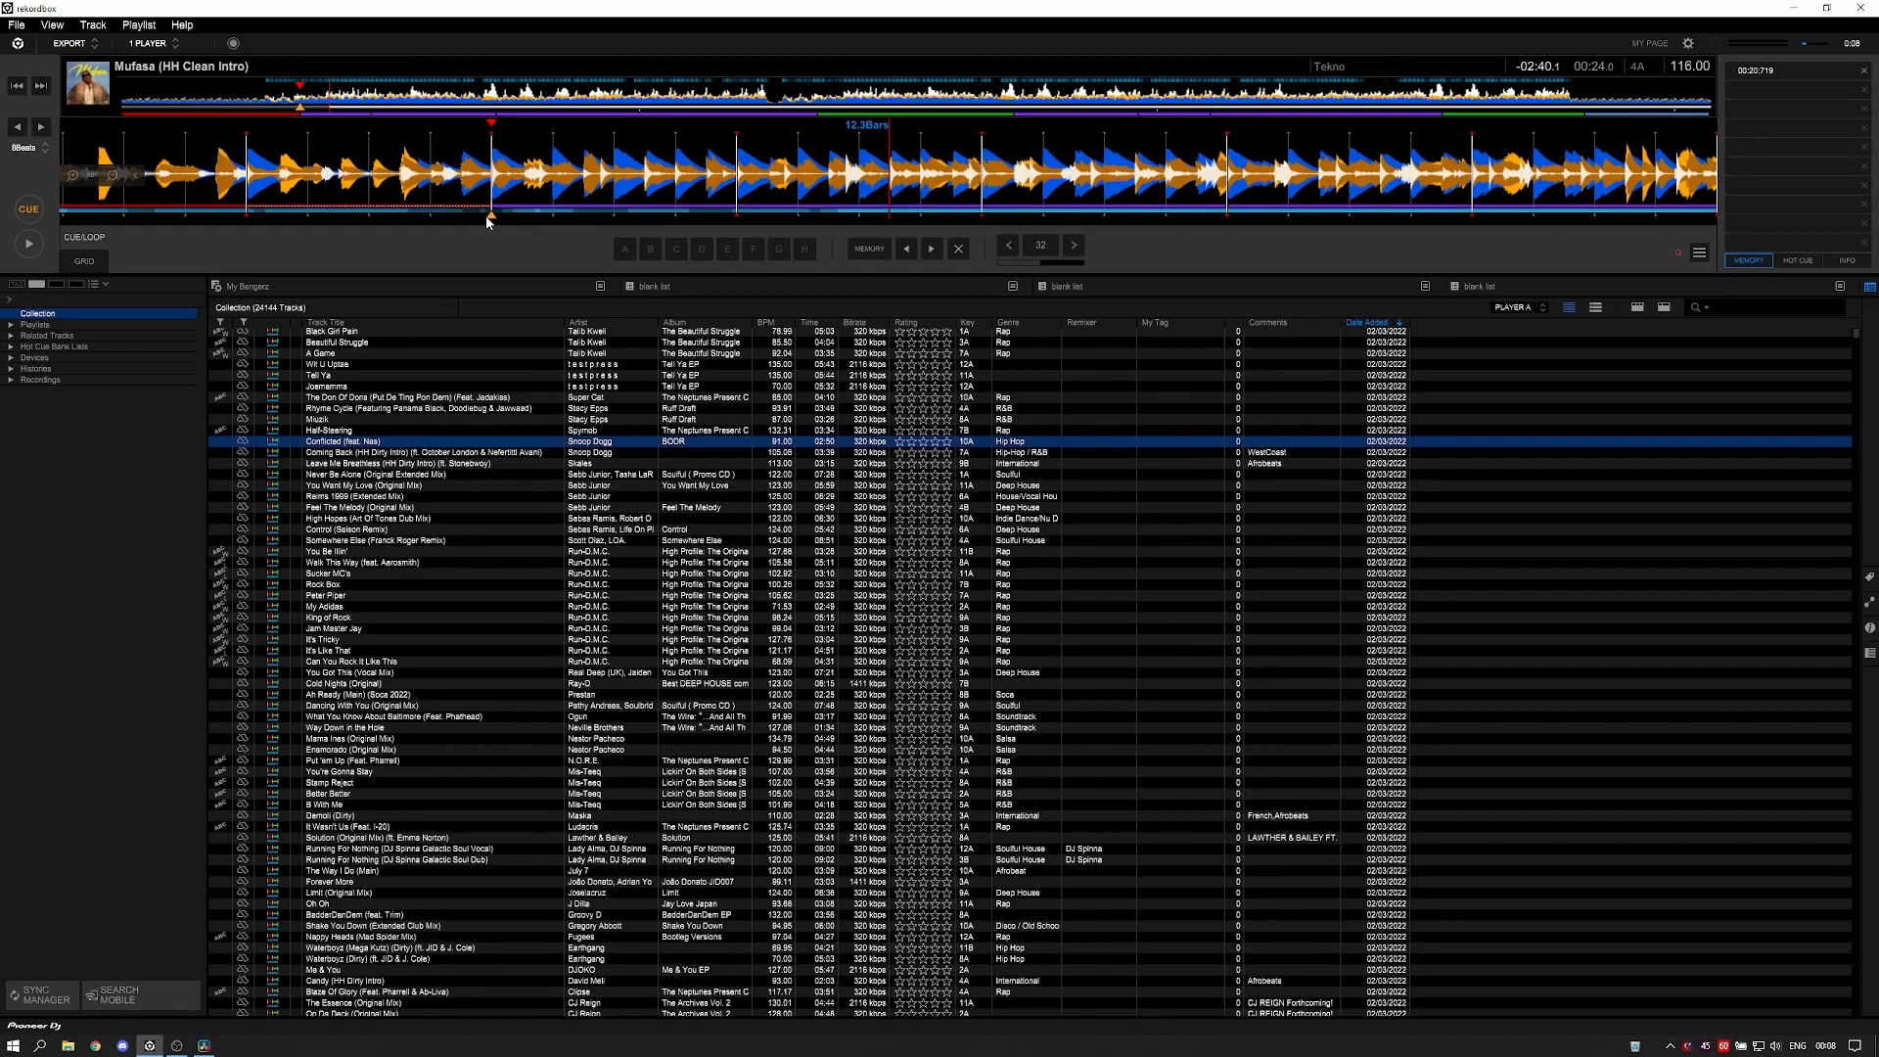
- Set a new cue point at 12.3 bars in Mufasa, play from it and return to it
key(c)
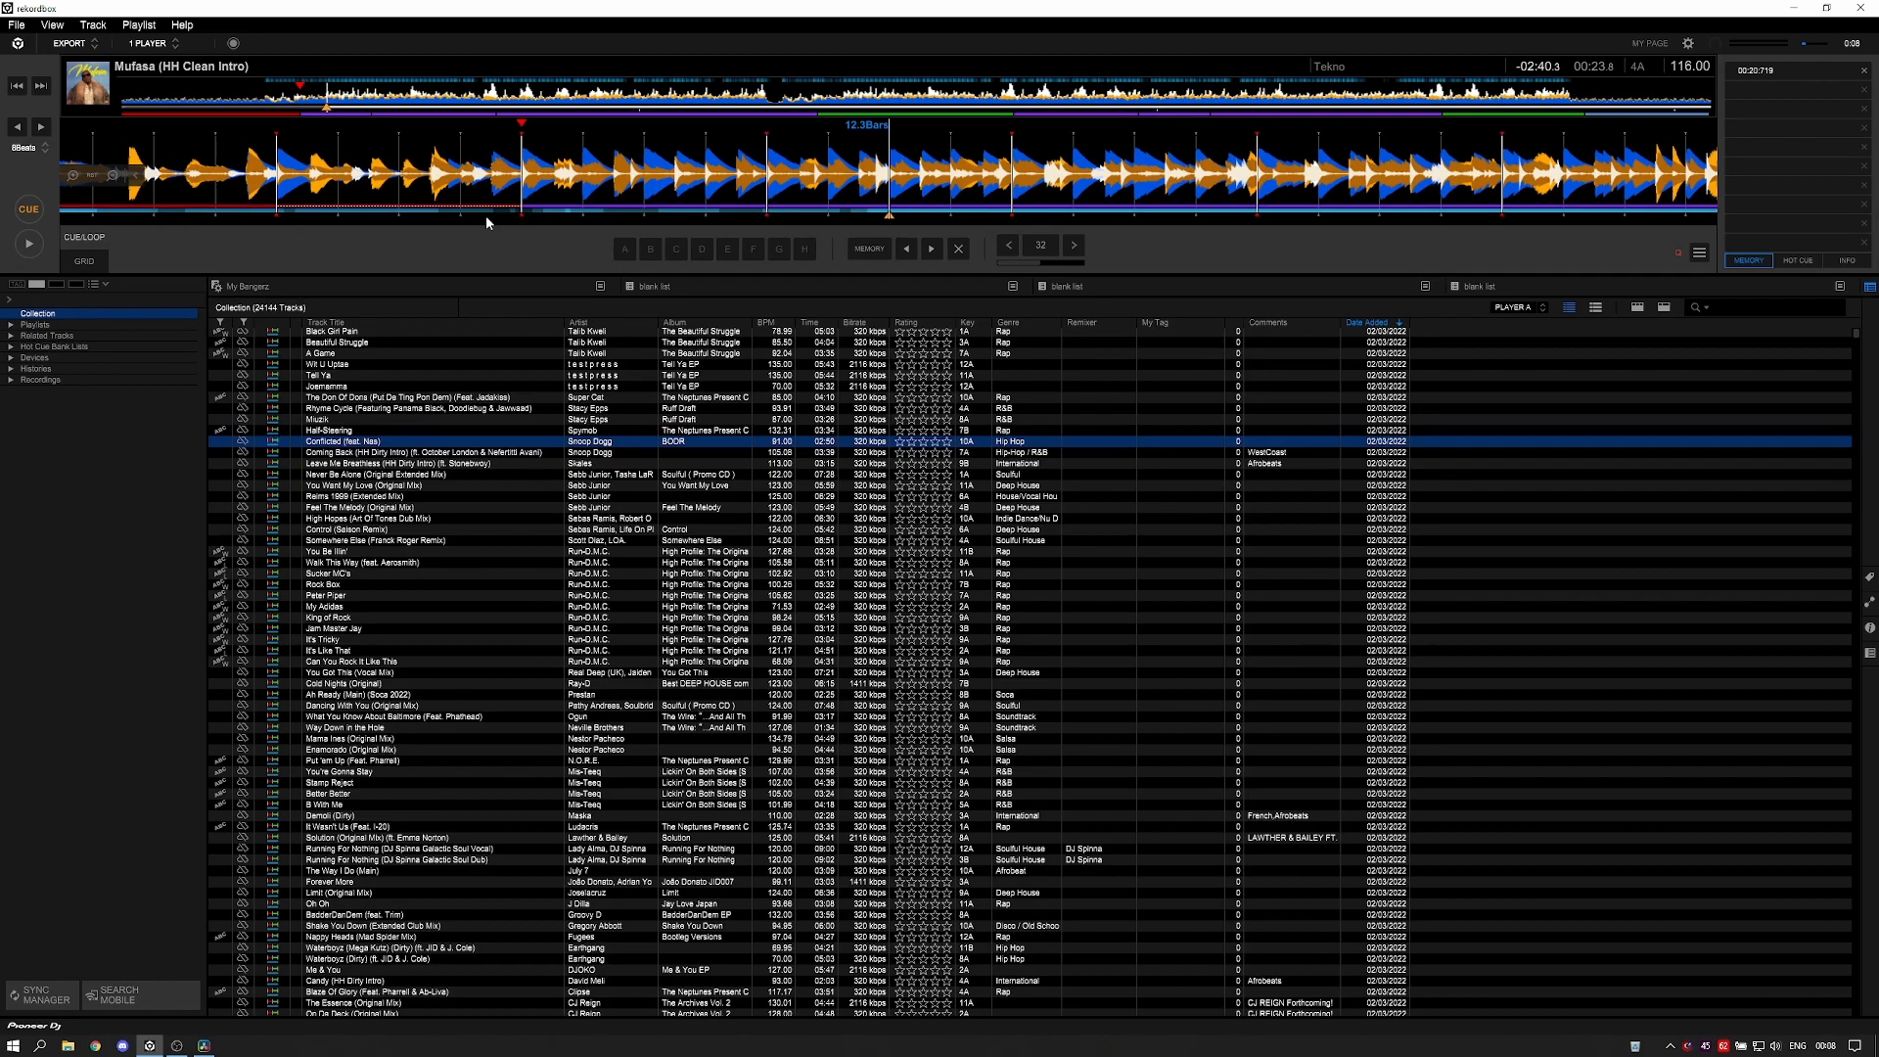
key(space)
key(c)
- Reopen the keyboard preferences and examine the Player A shortcuts for beat loops, loop length and hot cues
click(1687, 45)
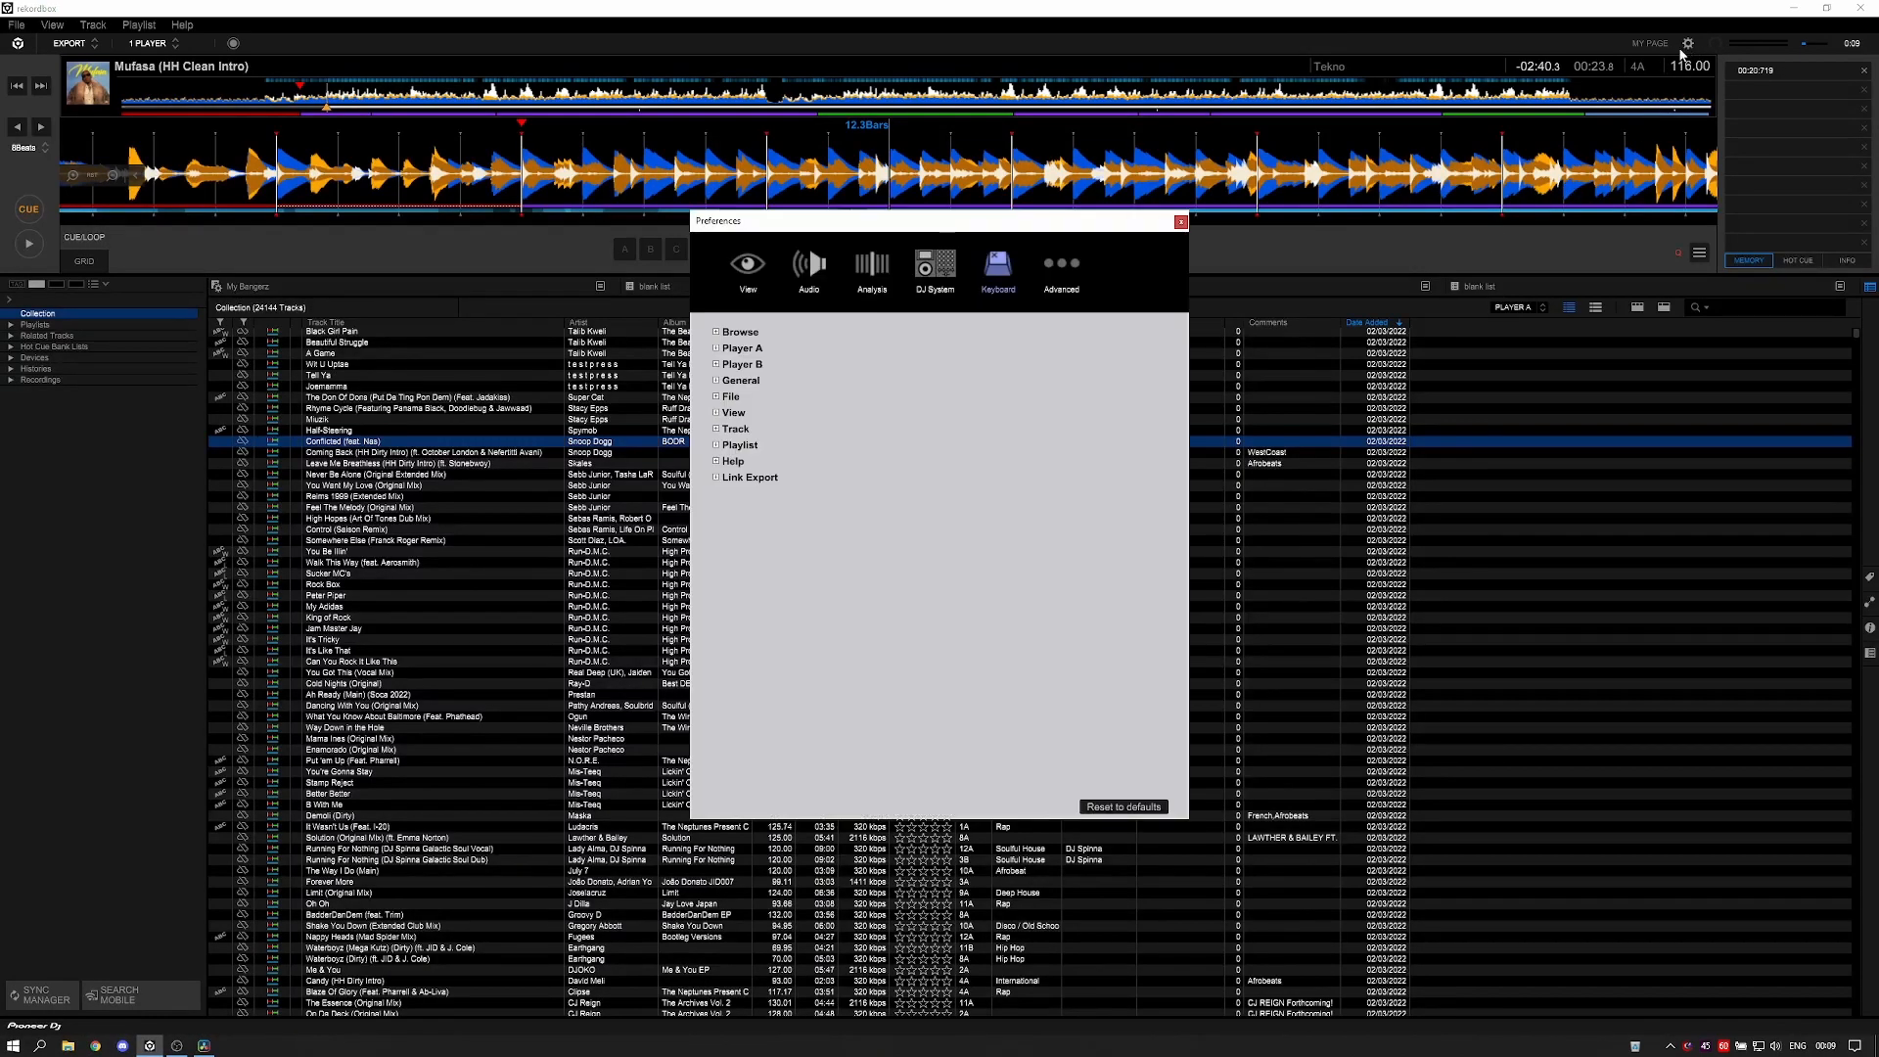
click(716, 351)
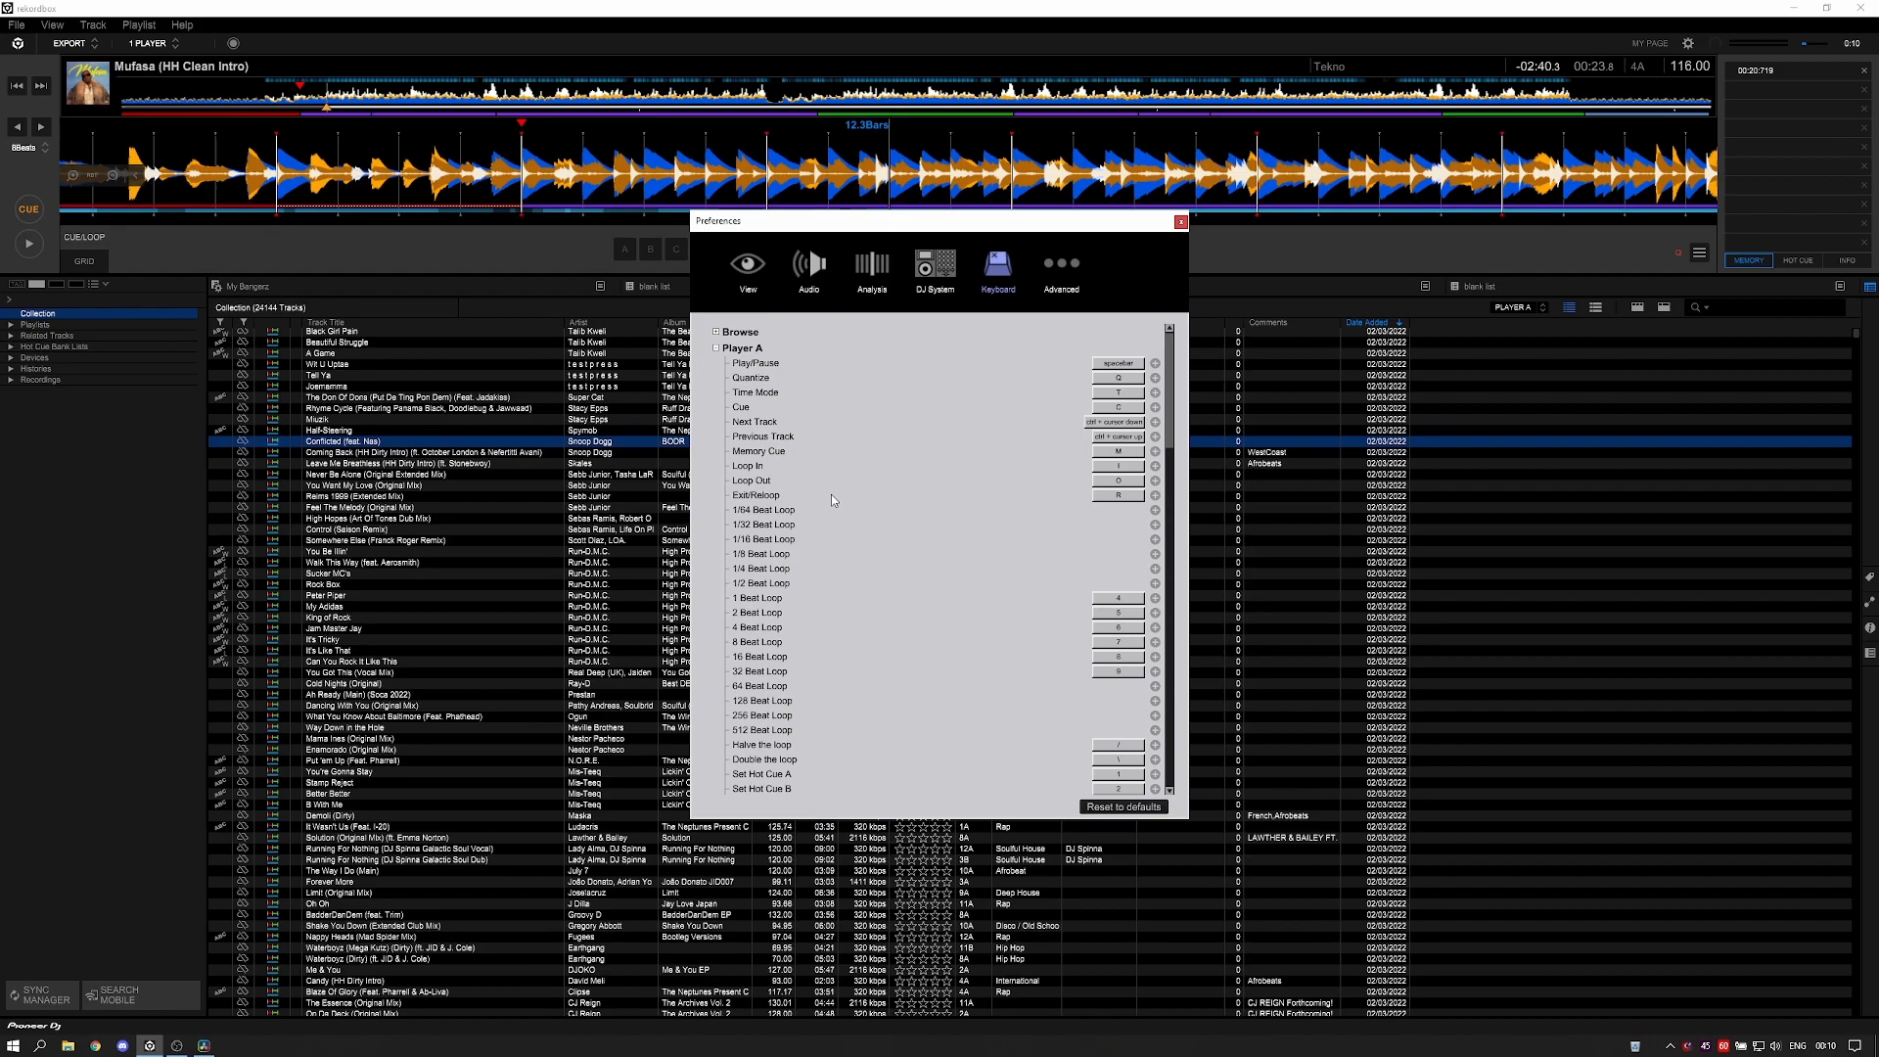
scroll(808, 562, down, 3)
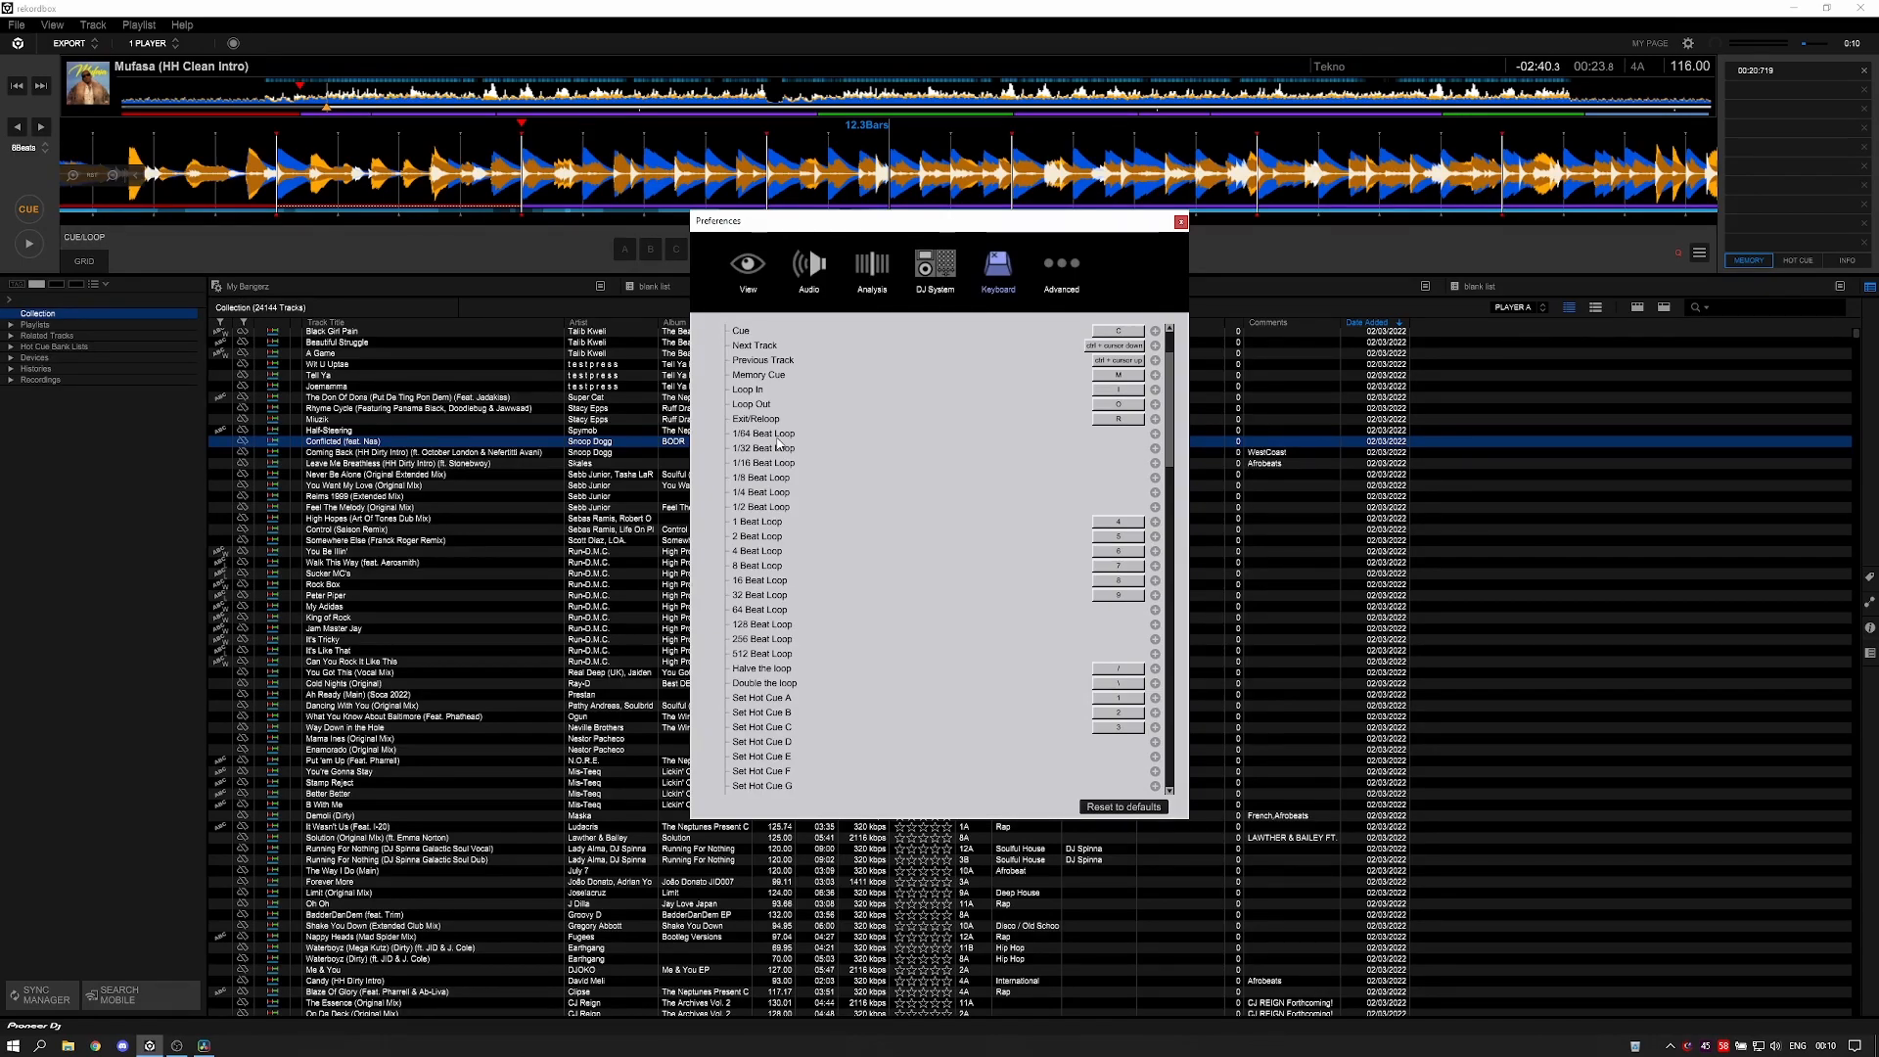
scroll(782, 489, up, 2)
scroll(792, 538, down, 2)
scroll(789, 600, down, 1)
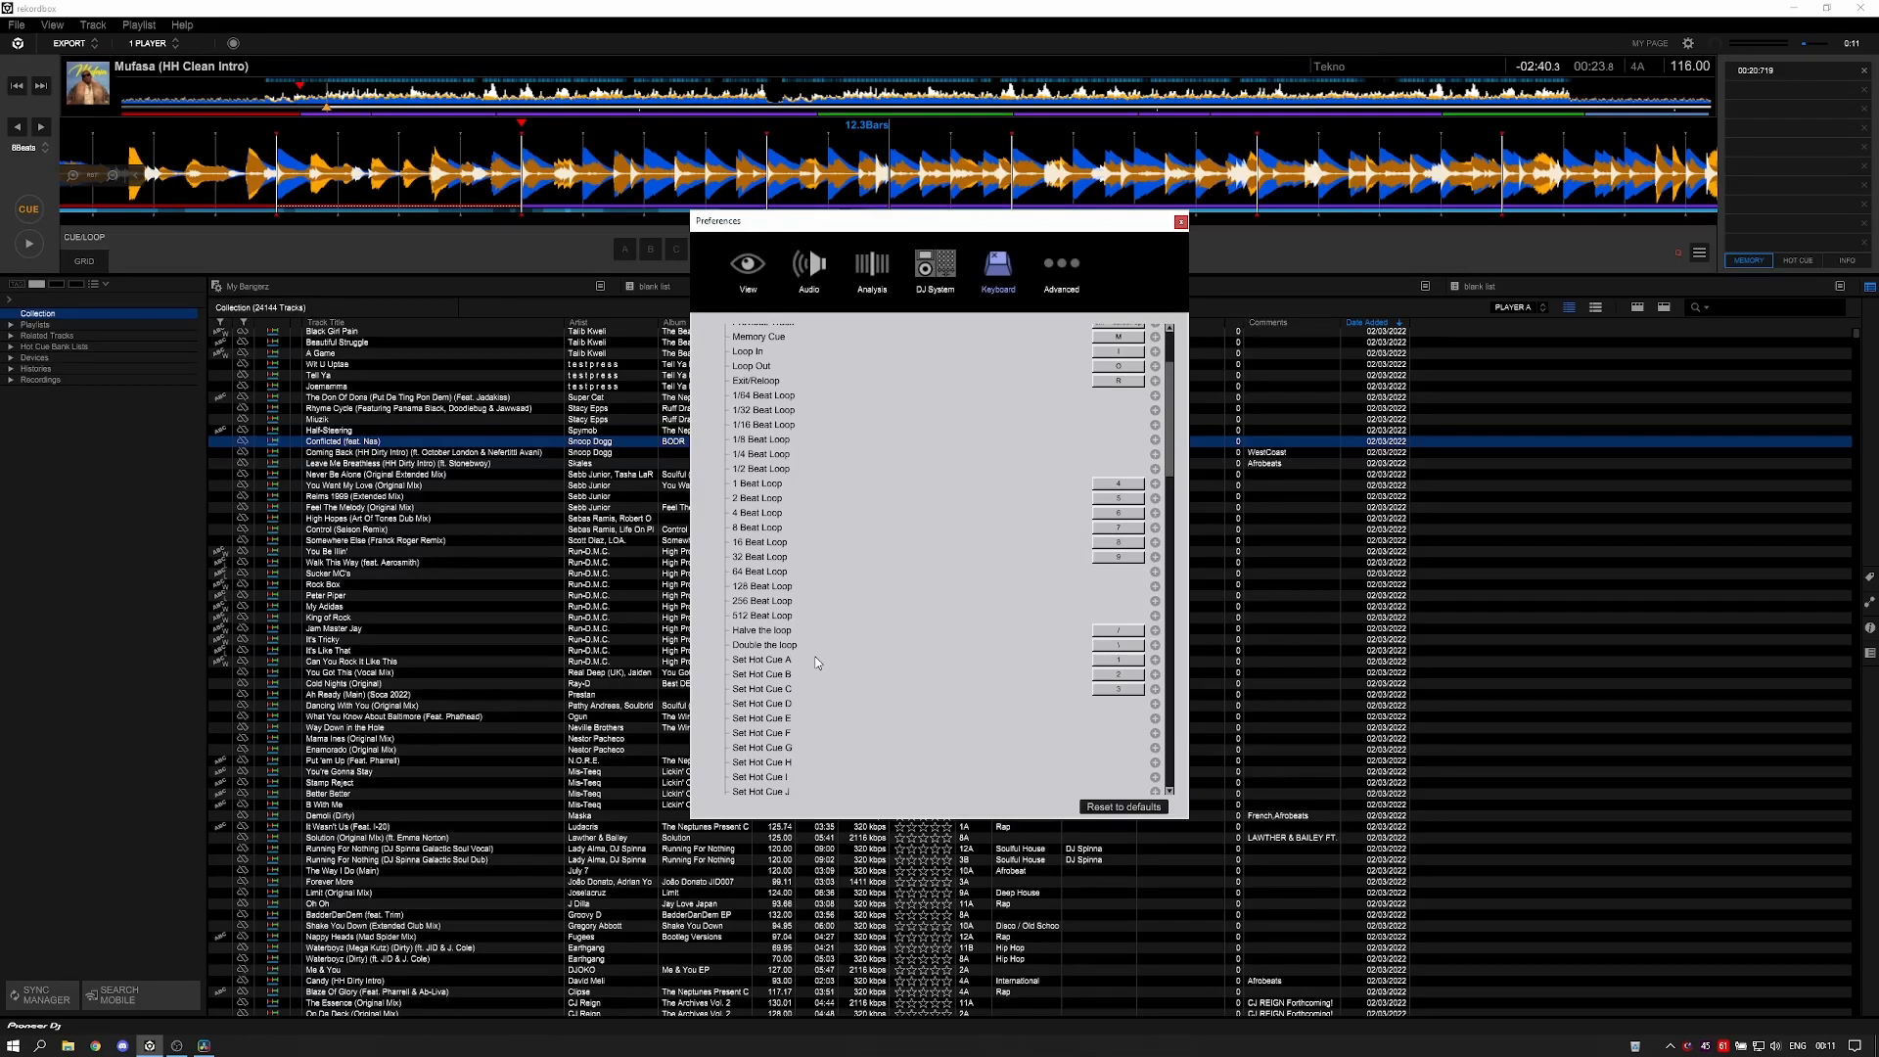
- Examine the remaining hot cue, memory cue and jump shortcuts for Player A, and close the preferences
scroll(817, 662, down, 2)
scroll(818, 664, down, 1)
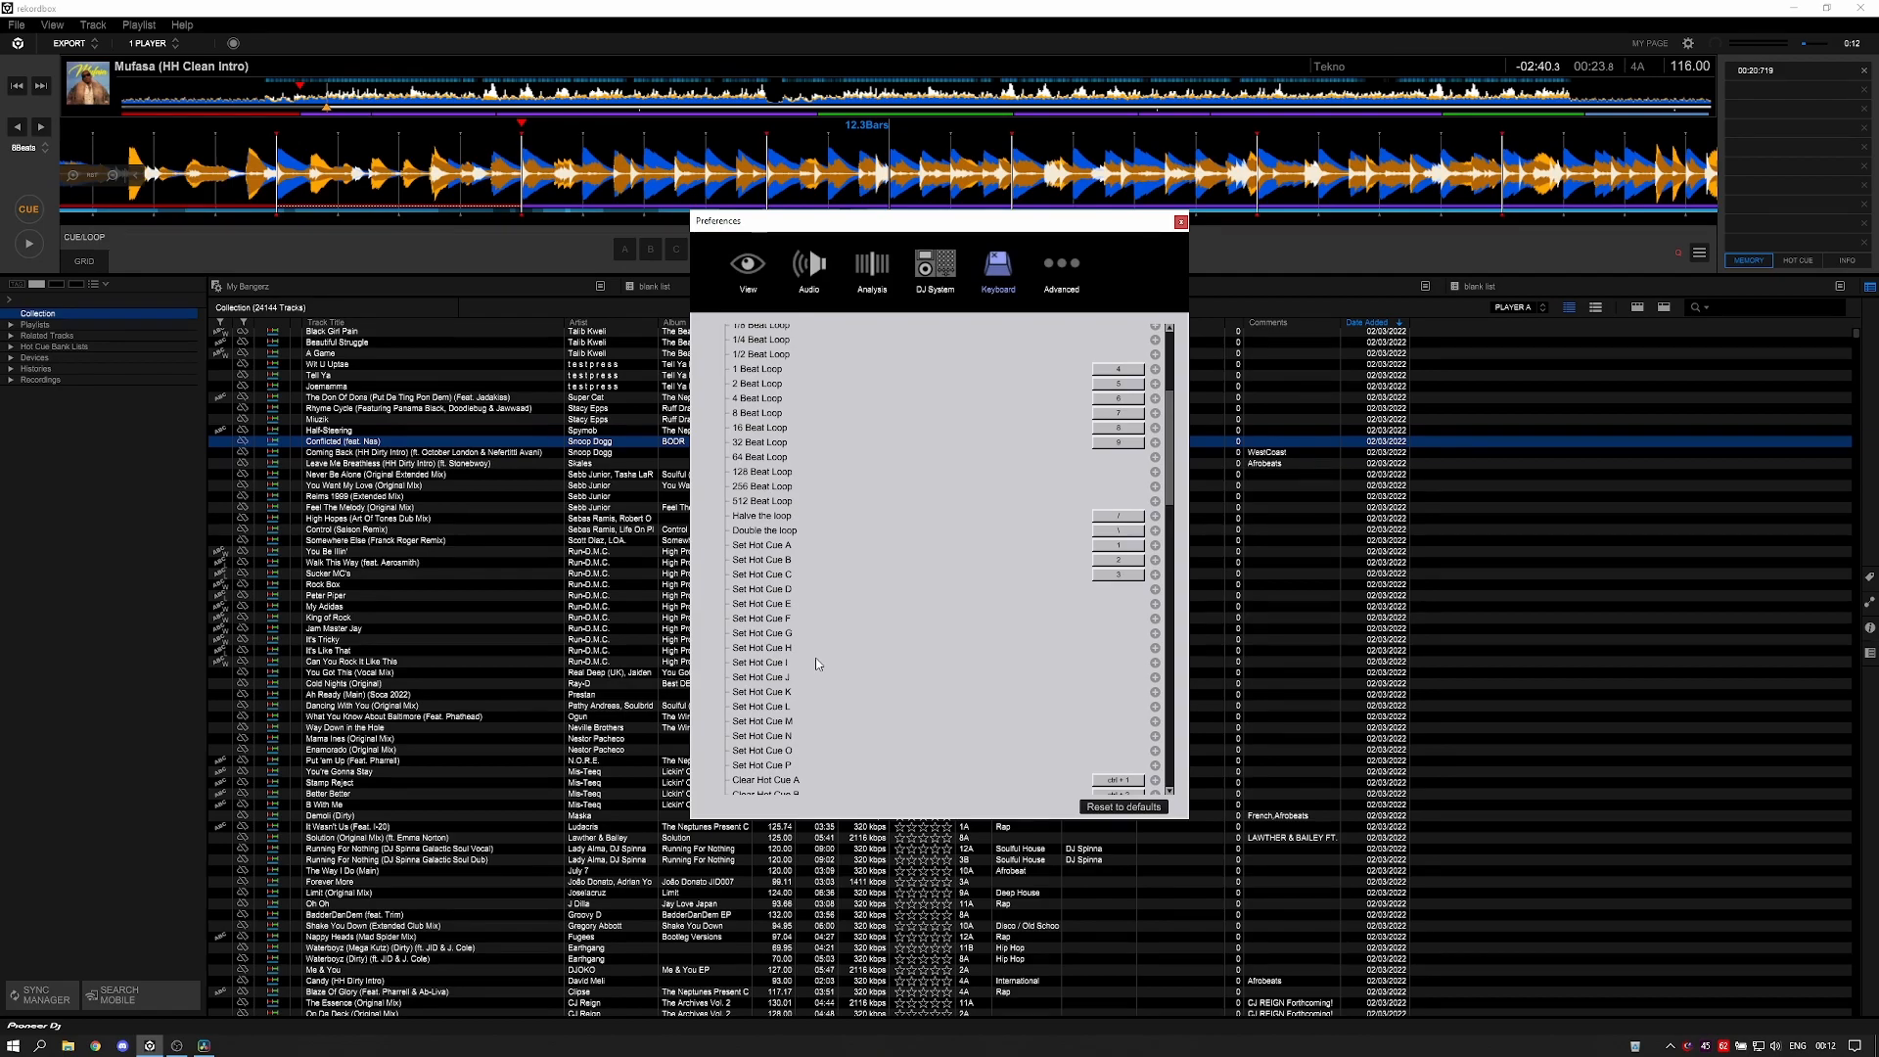
scroll(818, 662, down, 10)
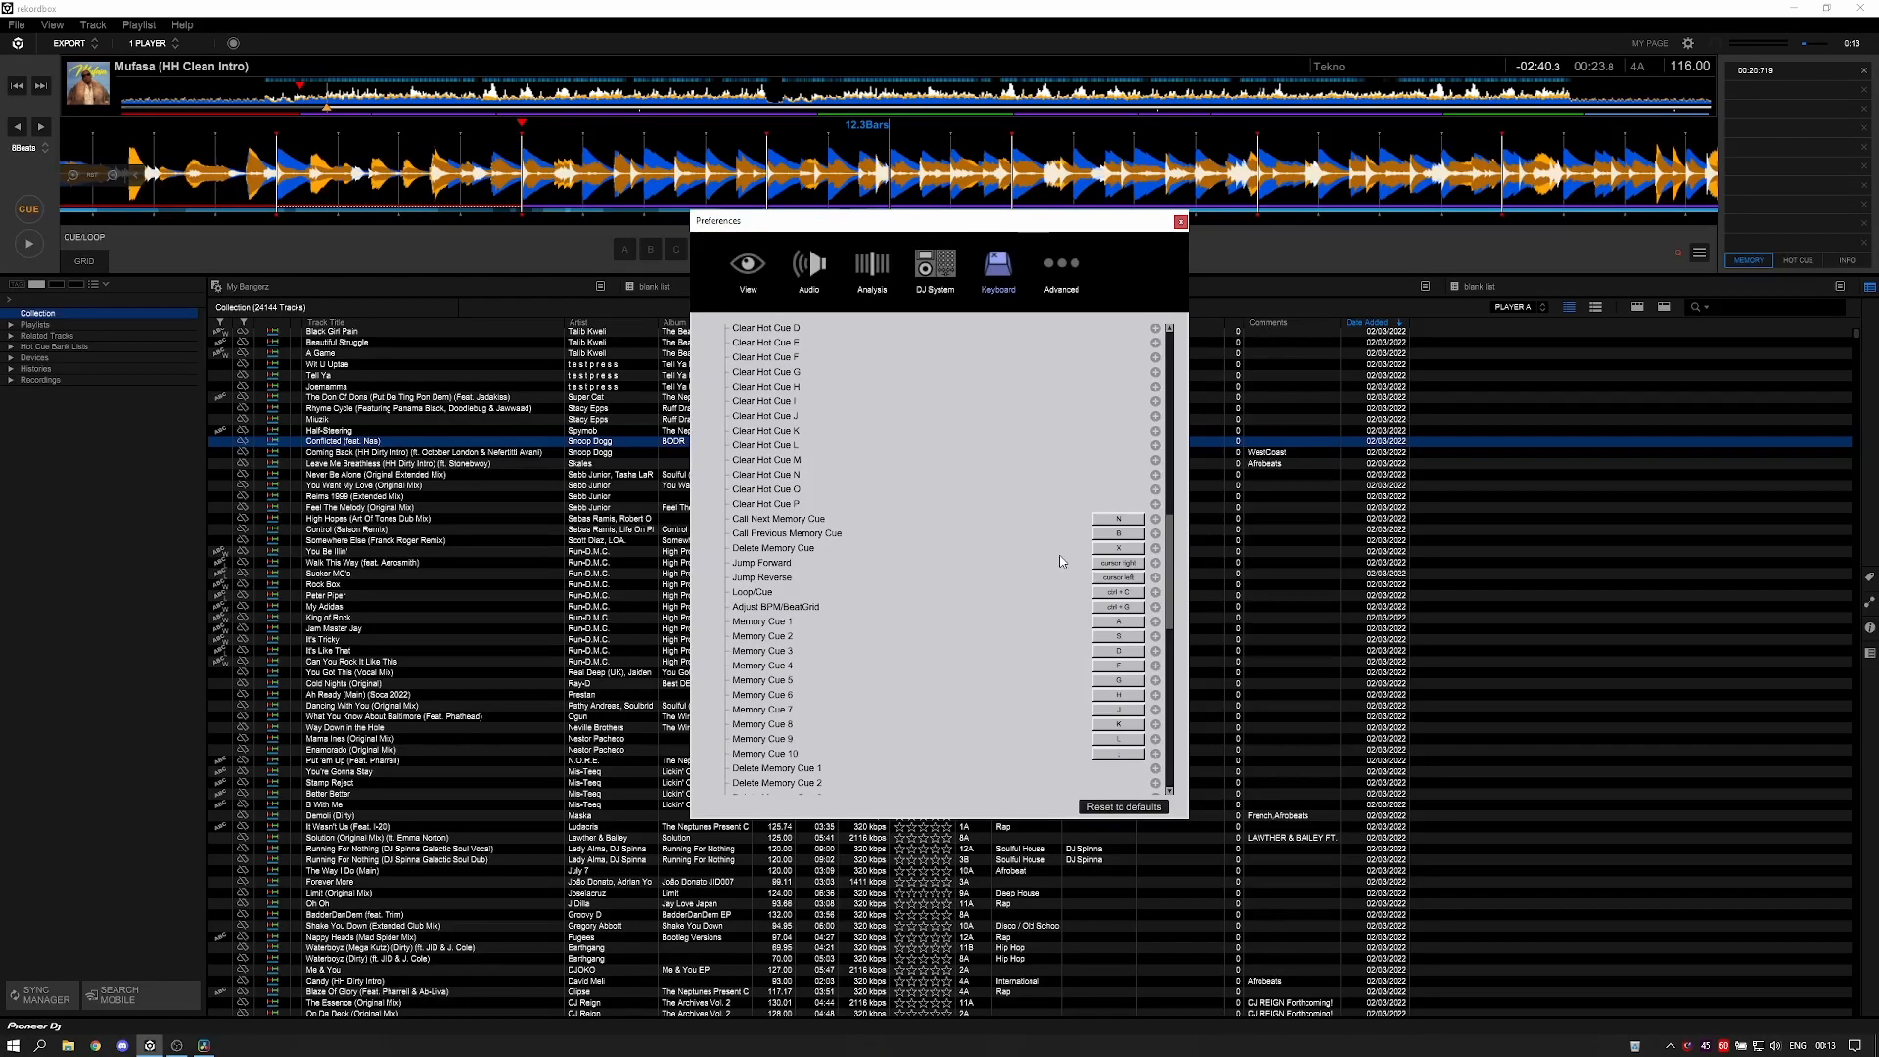
click(1181, 221)
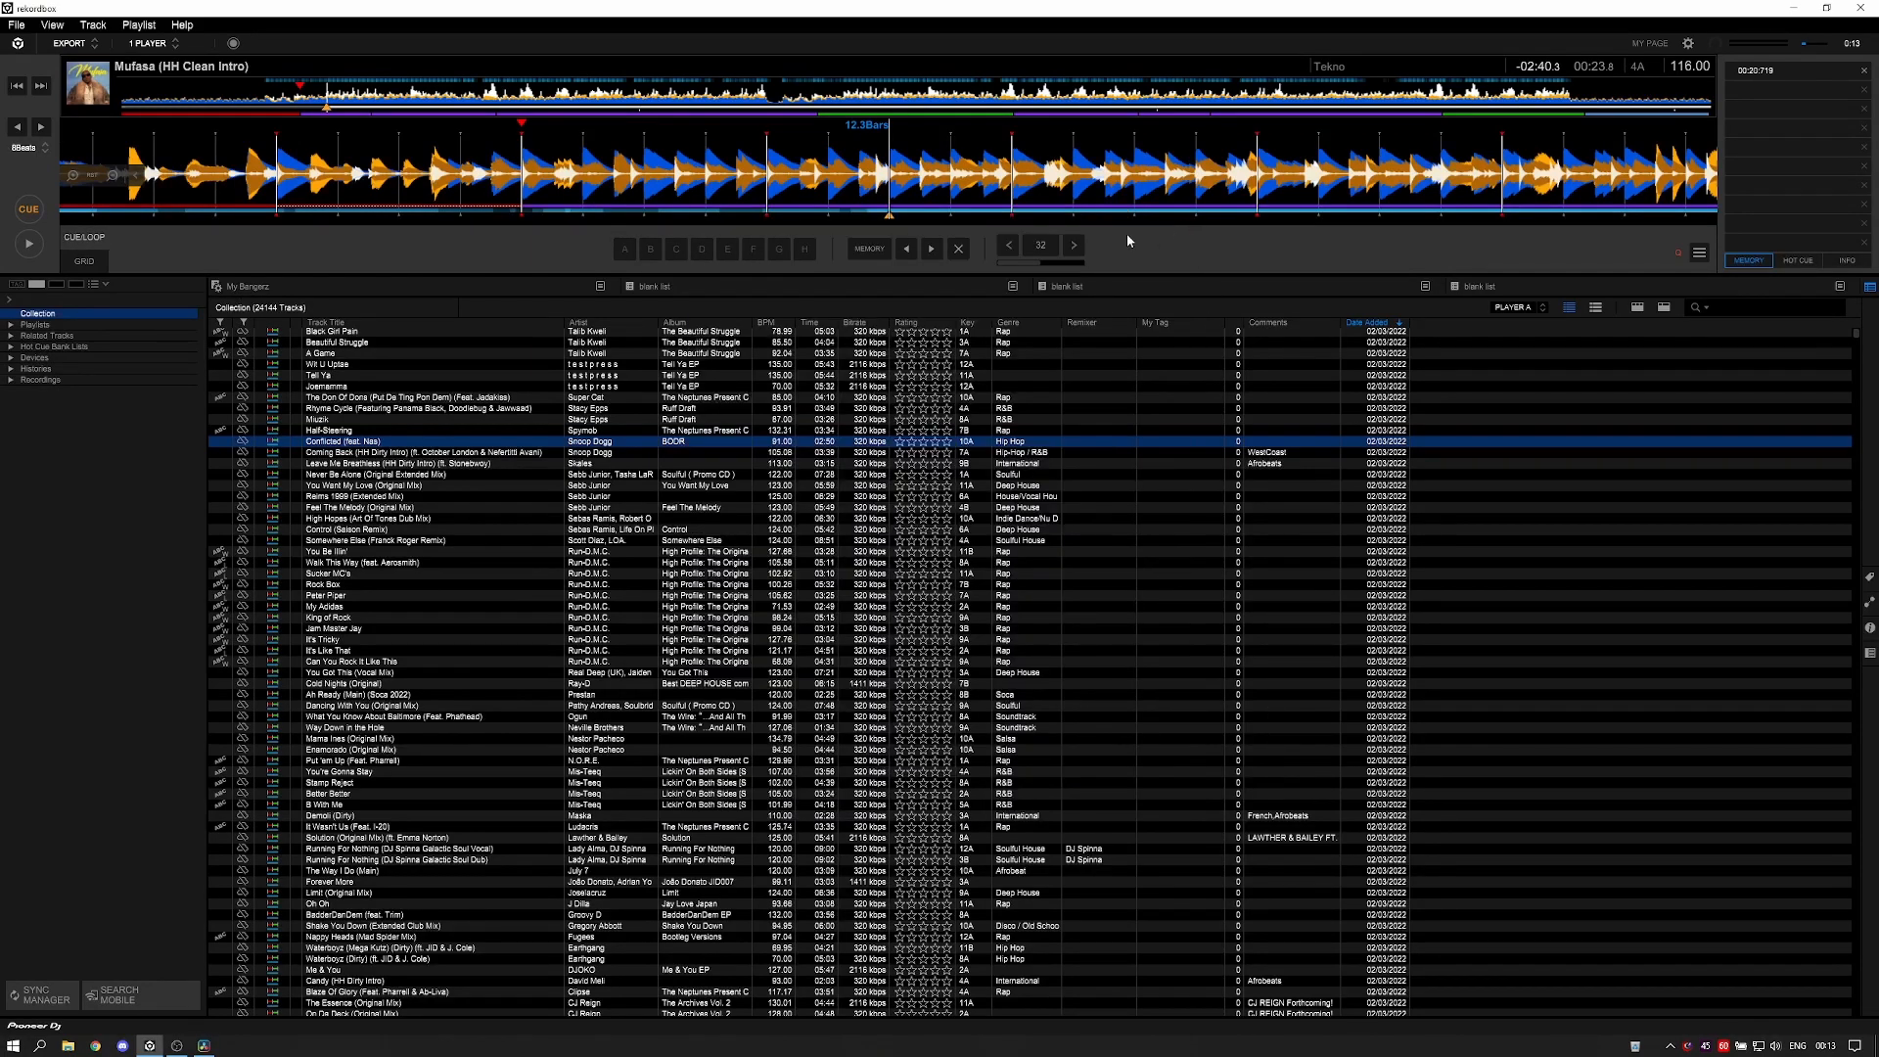
- Play Mufasa, store a memory cue at 14.1 bars during playback and return to that cue point
key(space)
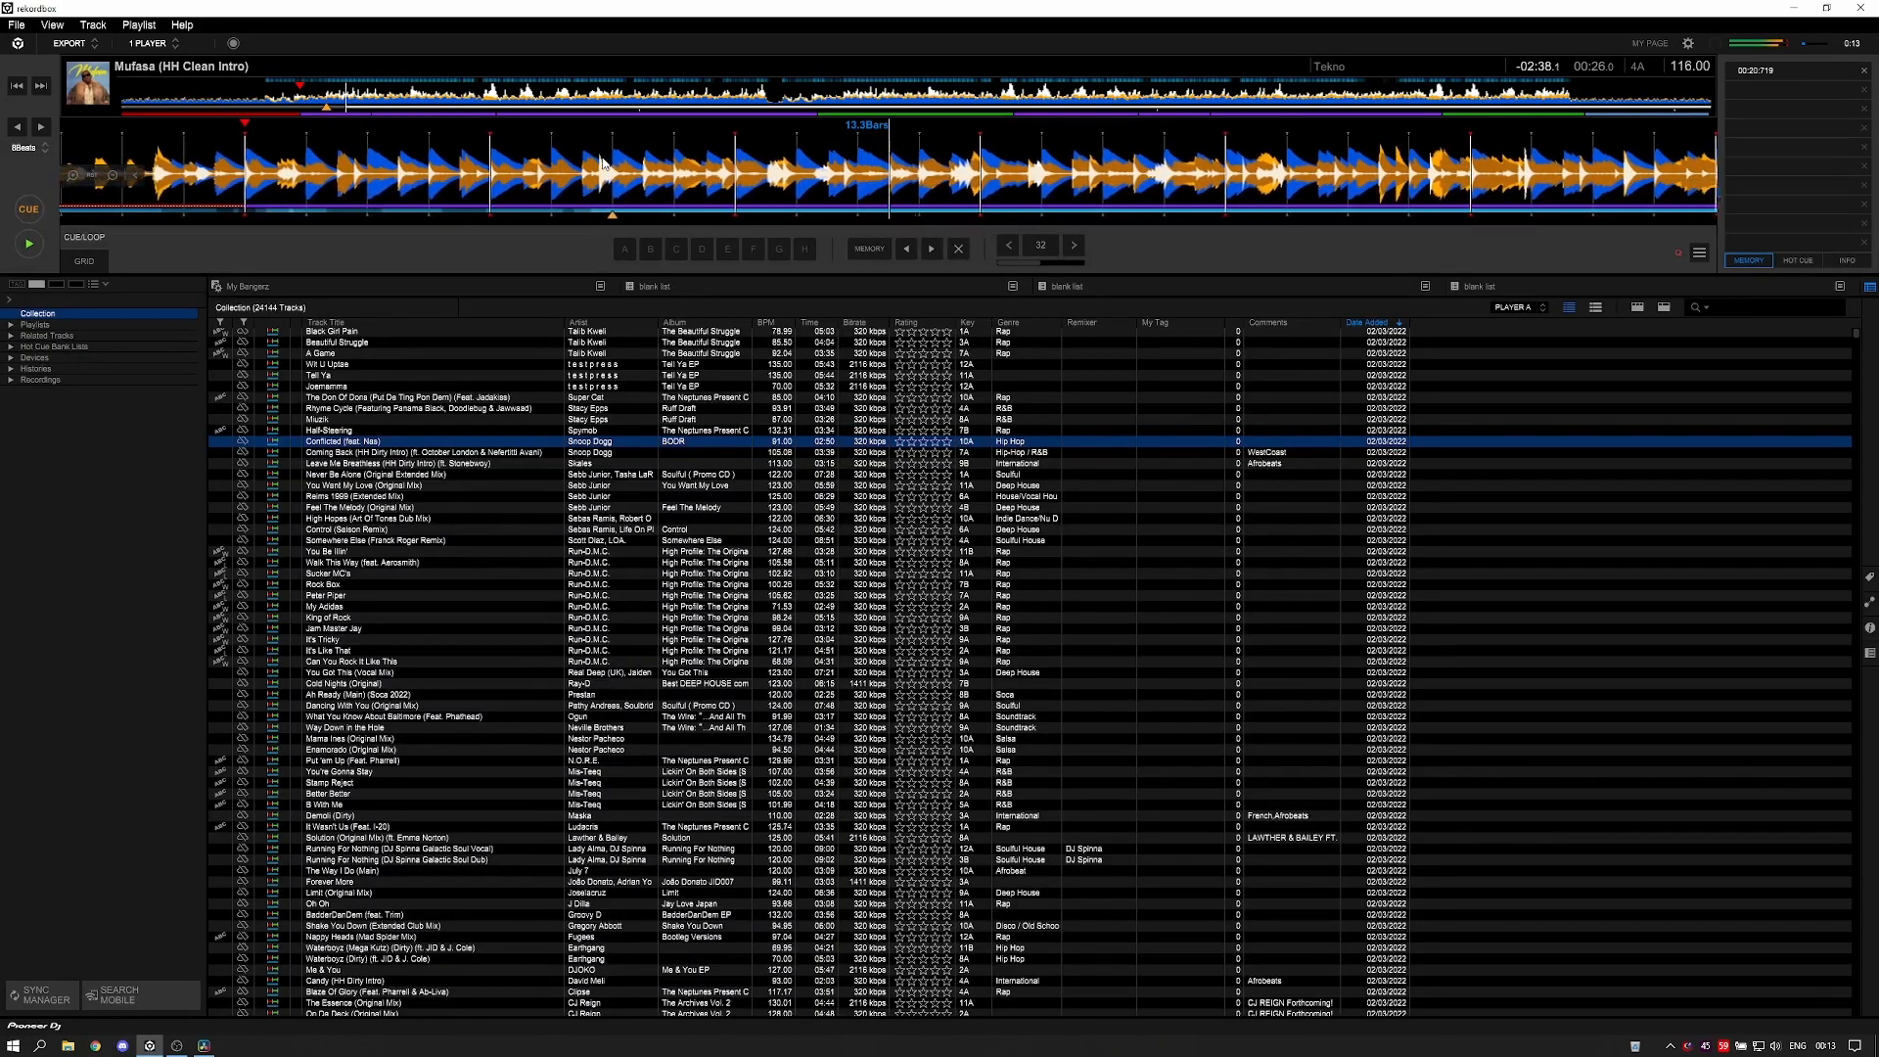
key(m)
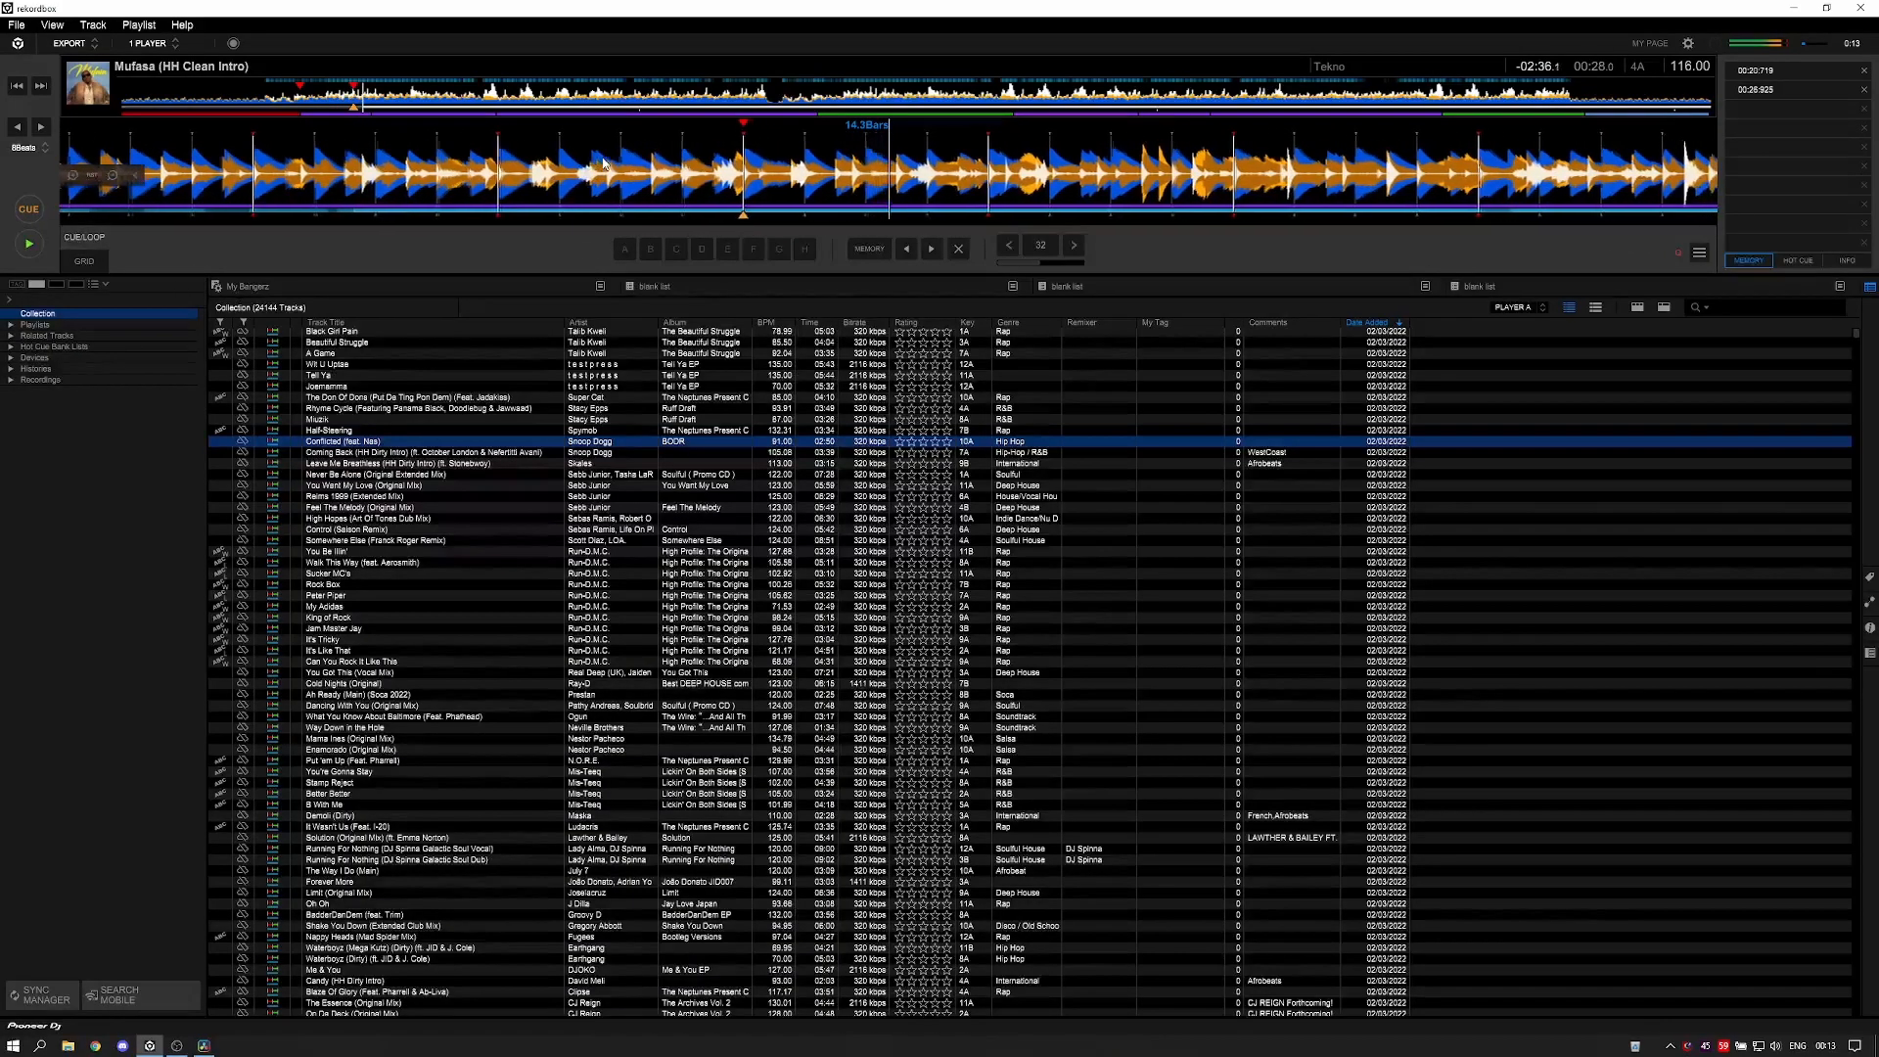
key(c)
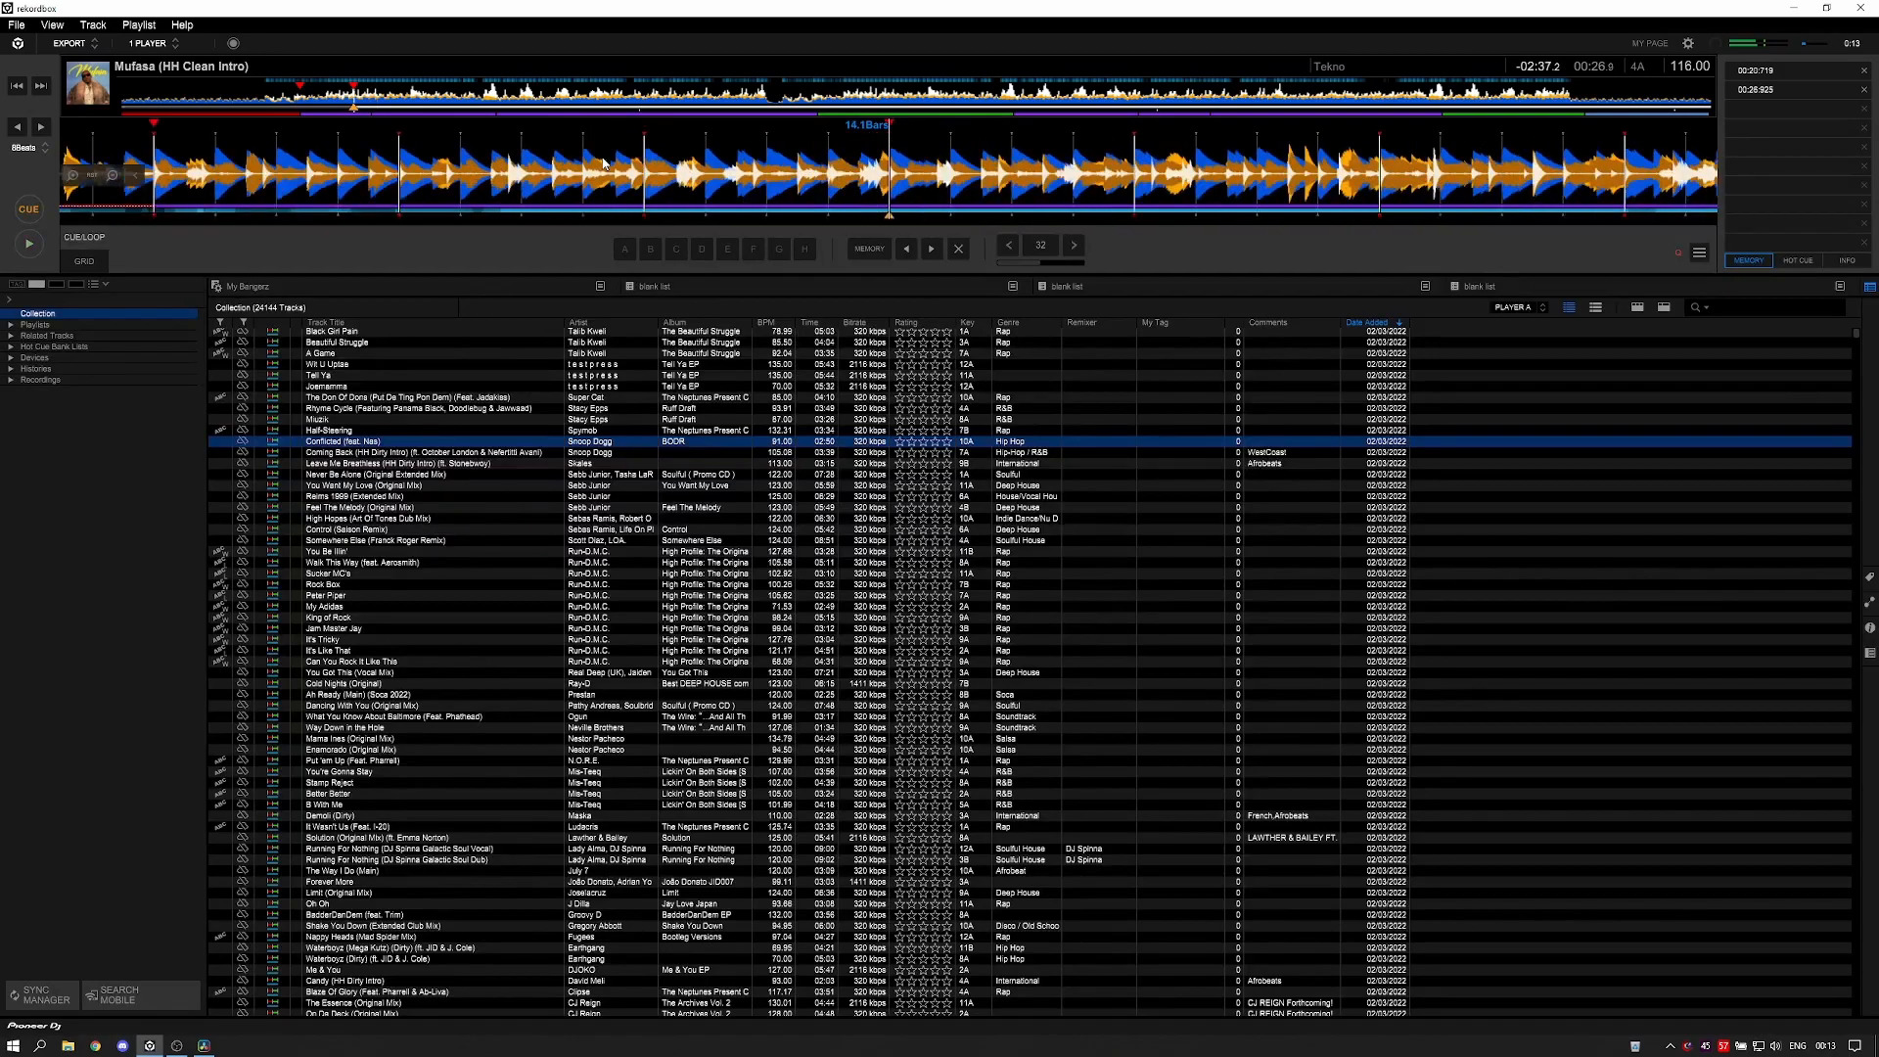
- Call the previous memory cue at 11.1 bars in Mufasa, and call the next one at 14.1 bars
key(ctrl+Left)
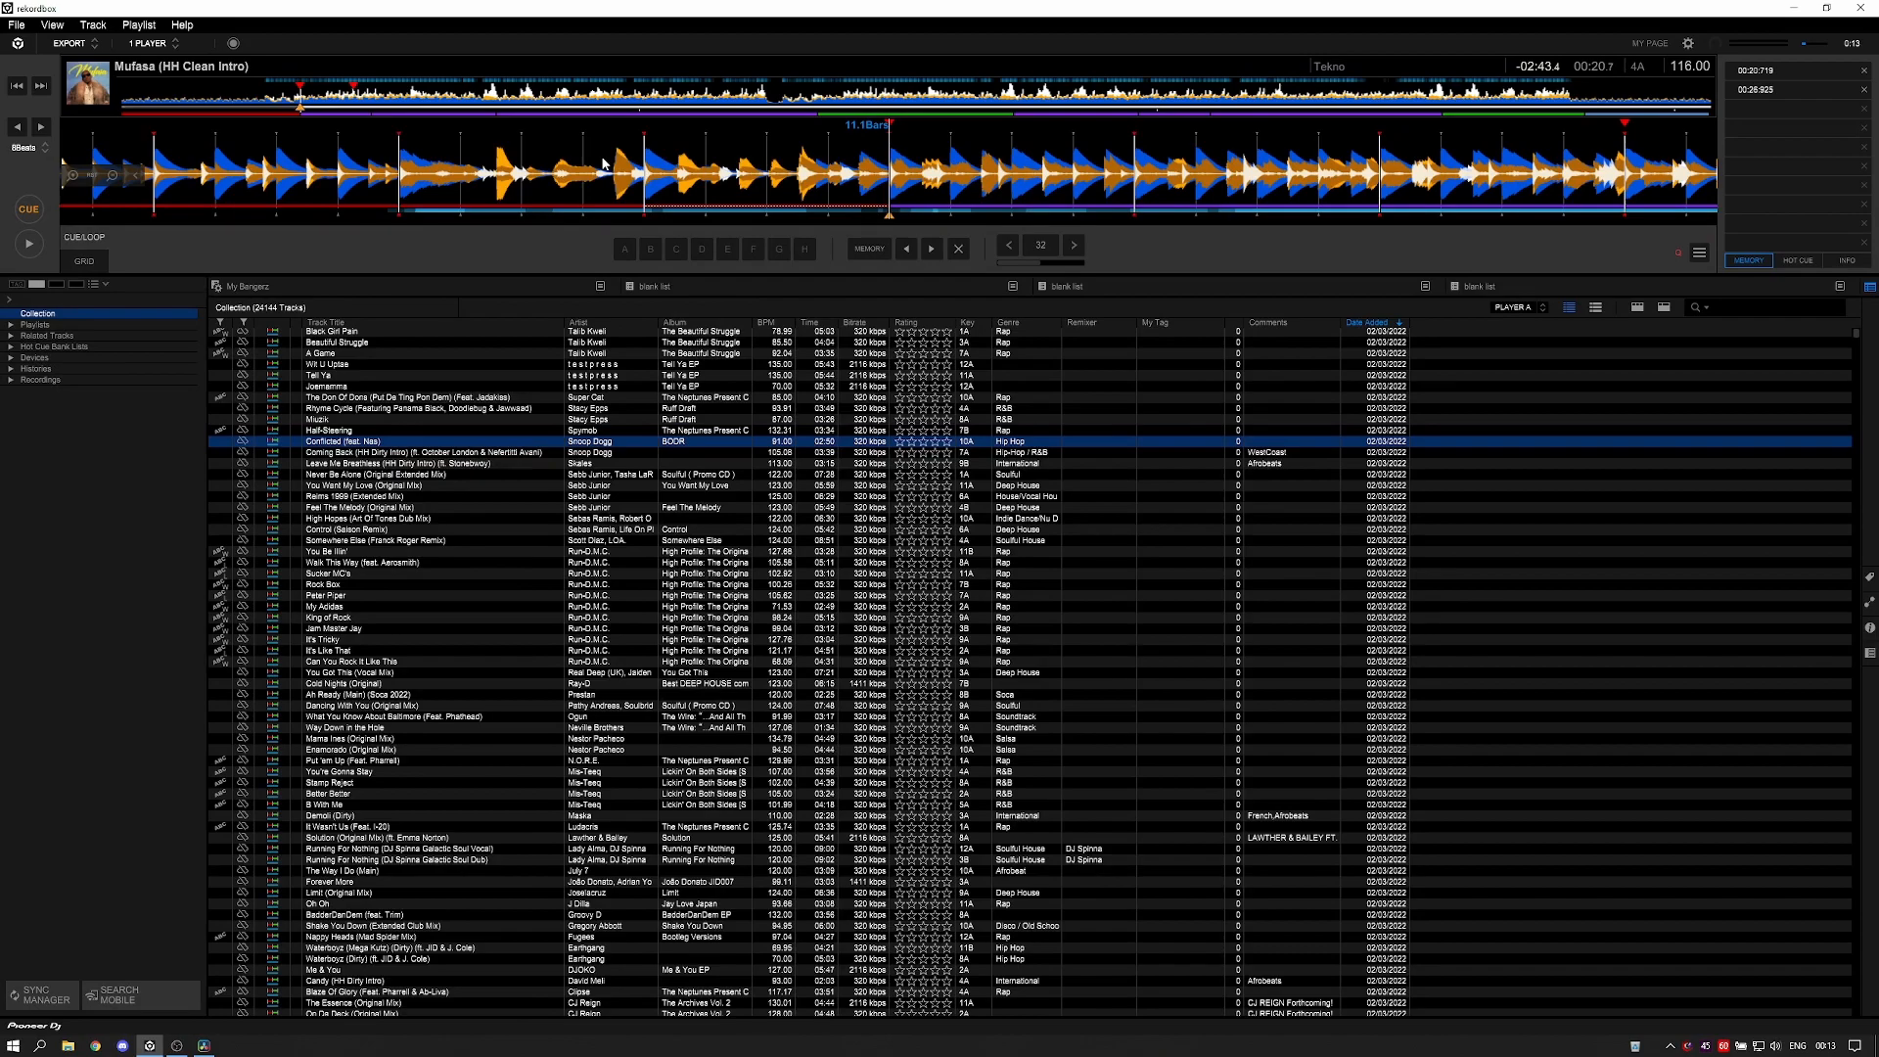
key(ctrl+Right)
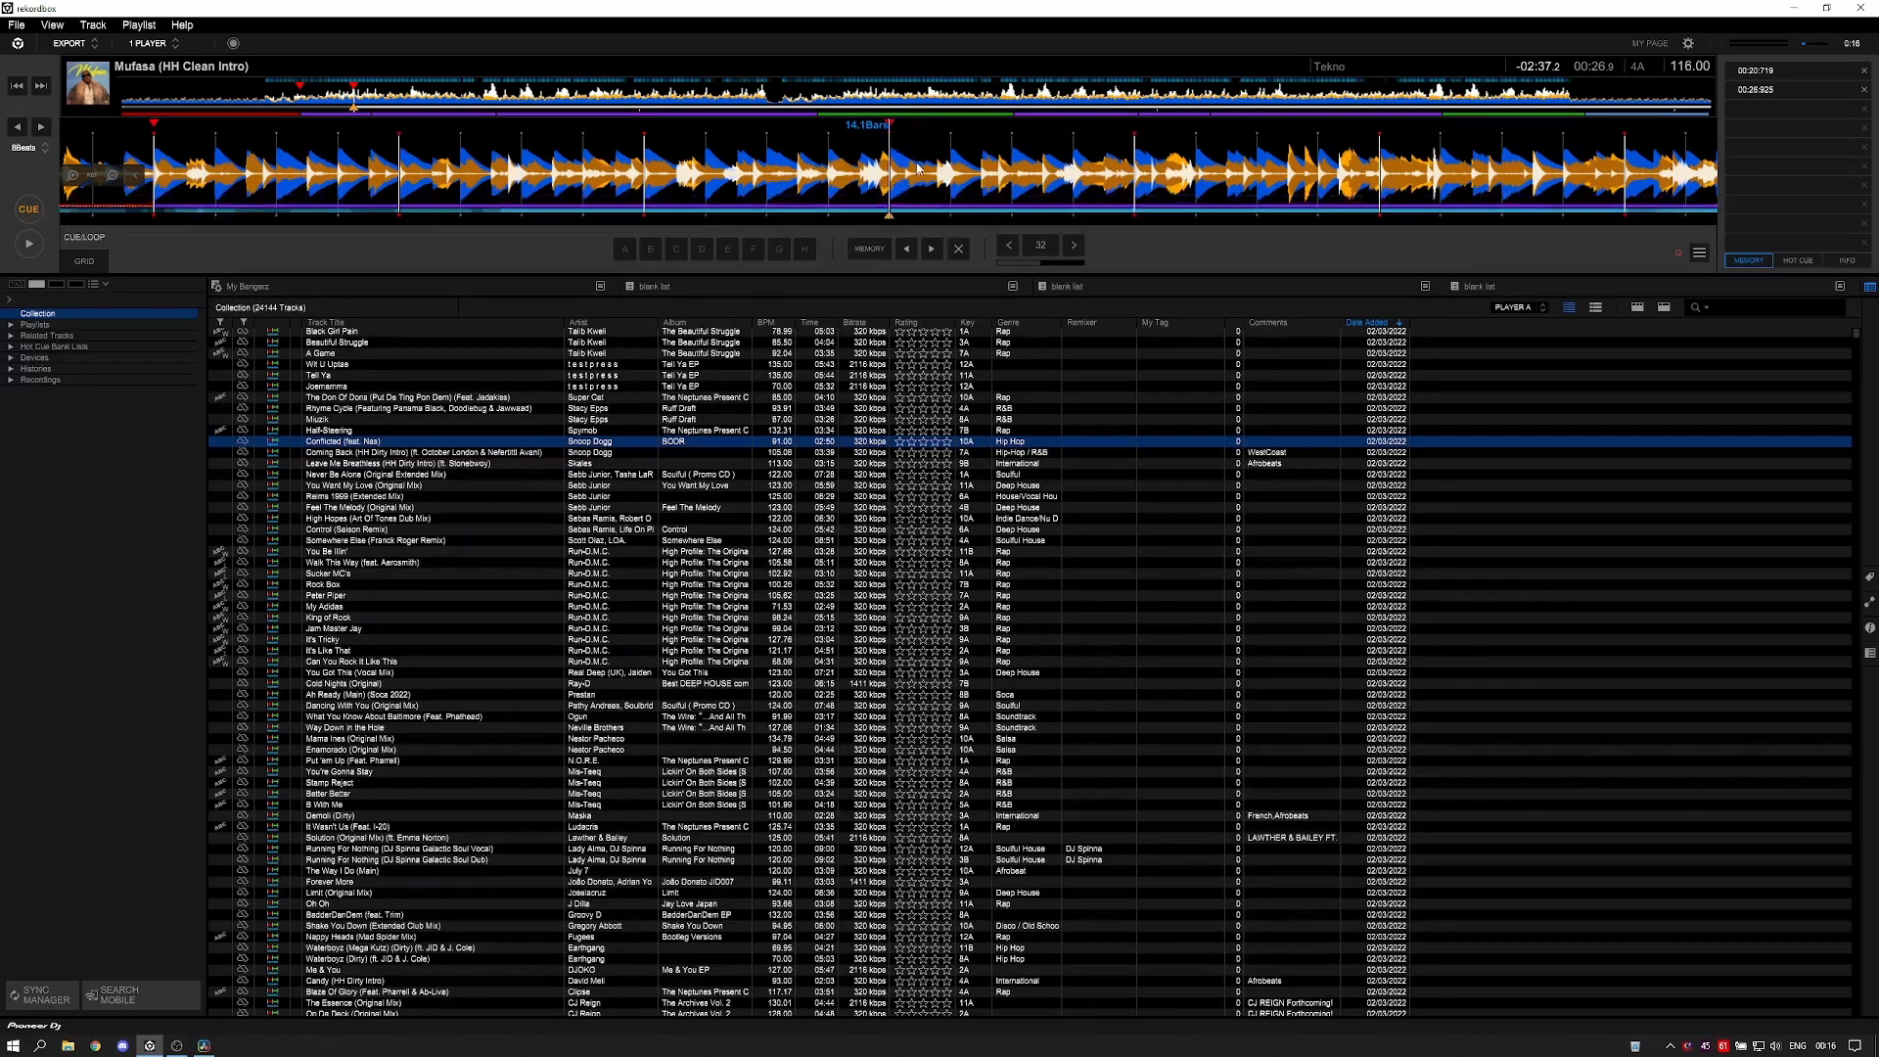
- Try to delete the stored memory cues from Mufasa
key(Delete)
key(Left)
key(Delete)
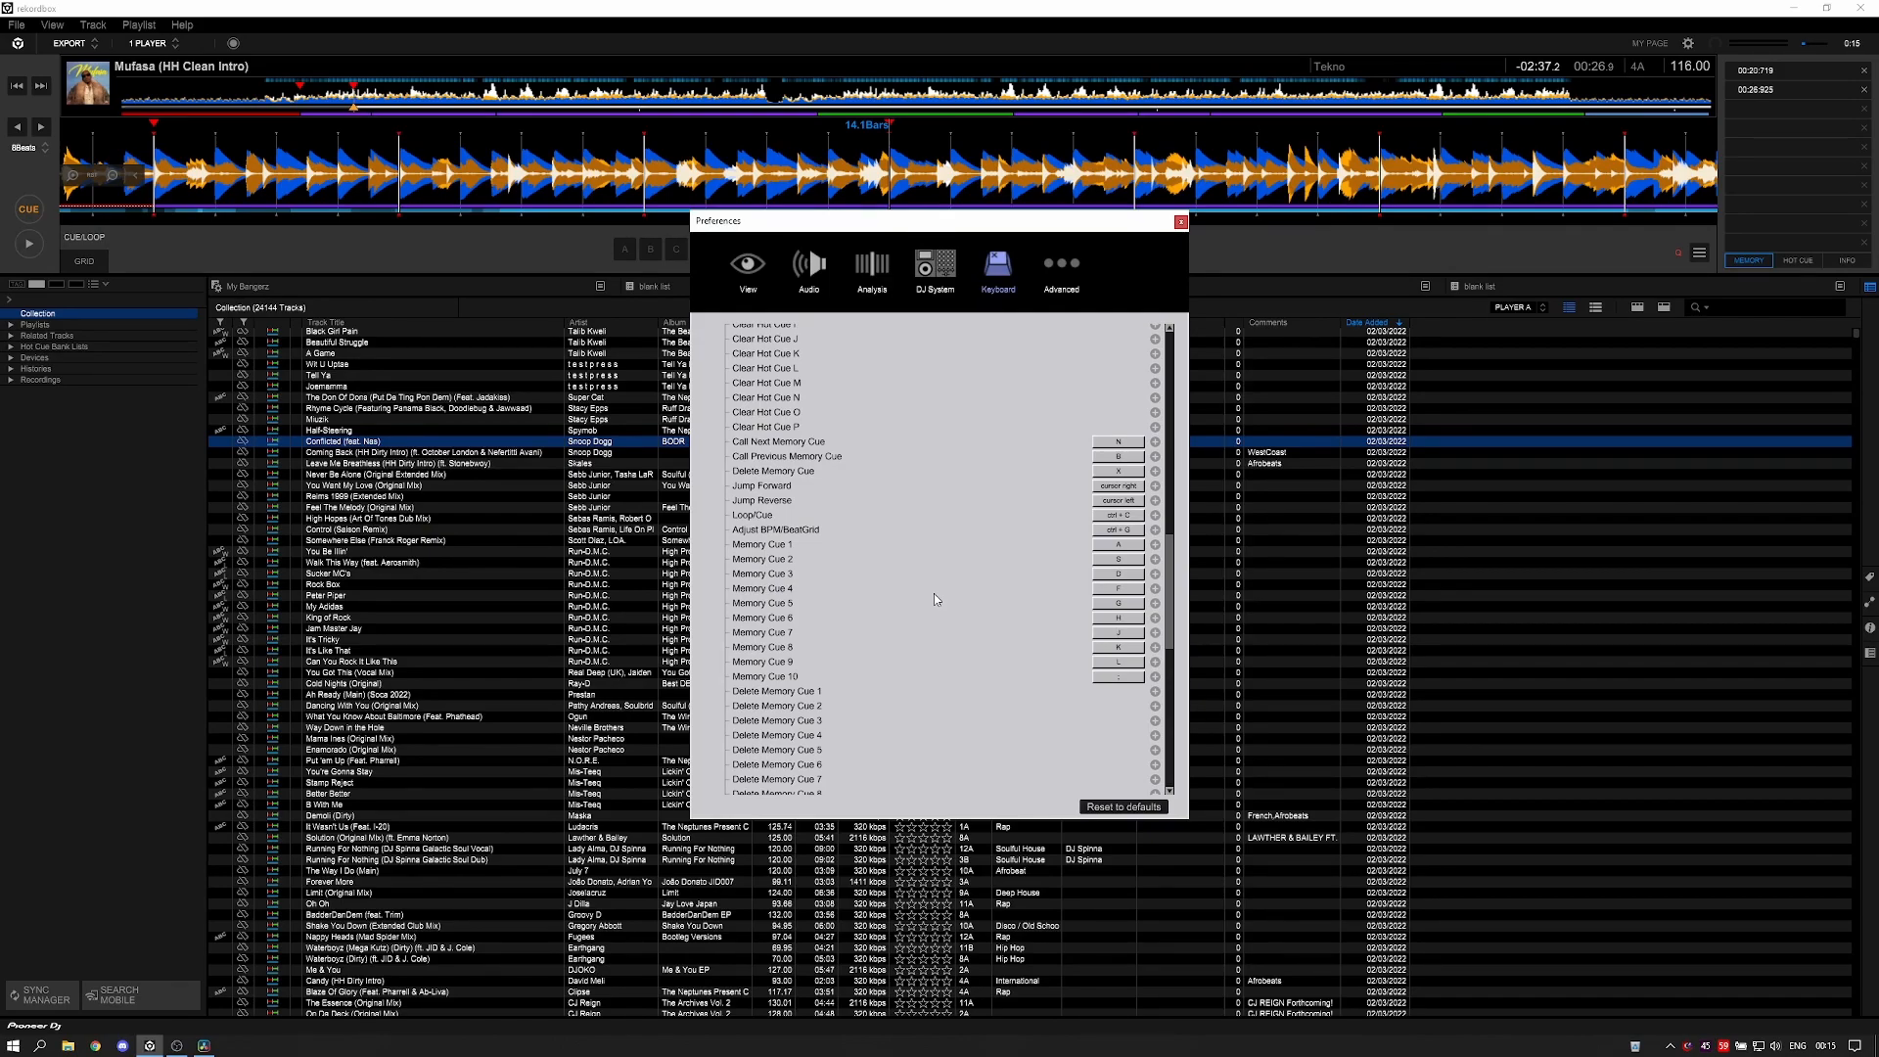
- Check Player A's cue display shortcuts, close the preferences, and cycle the player's side display through hot cues and track information back to memory cues
scroll(934, 593, down, 10)
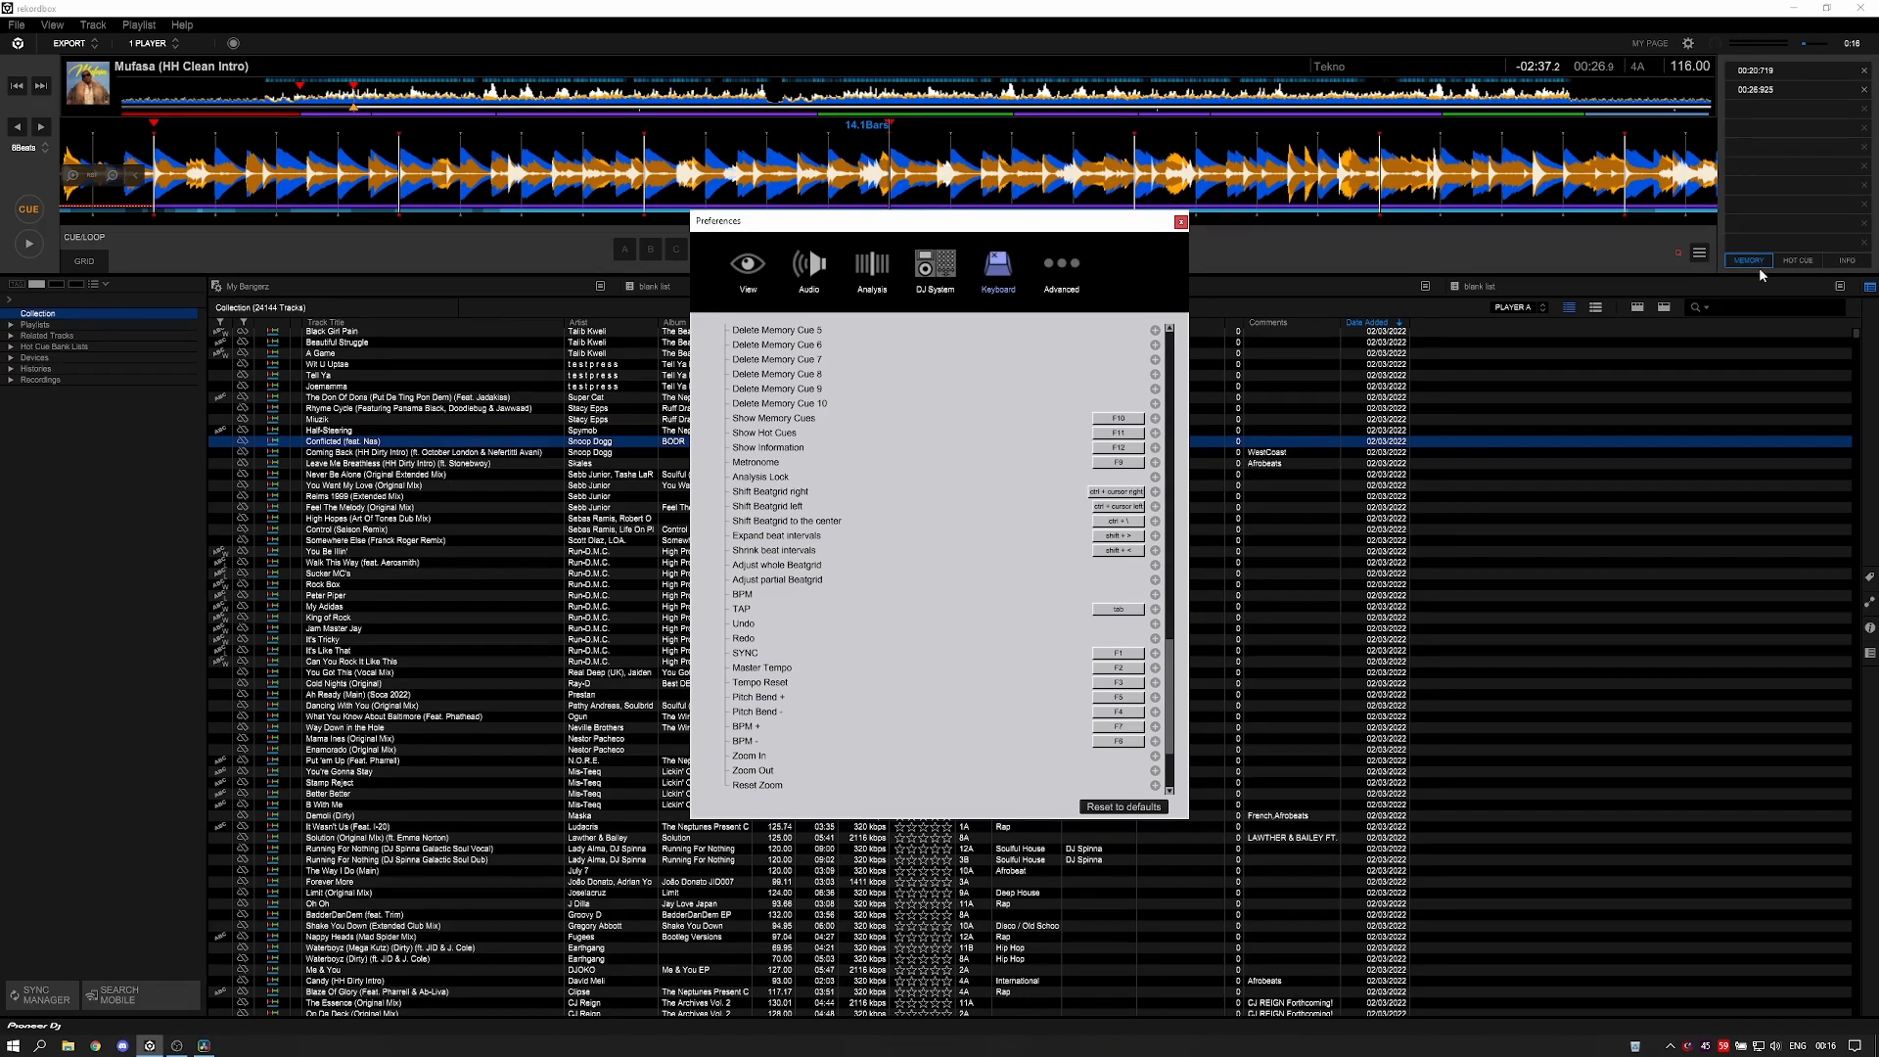
click(1181, 223)
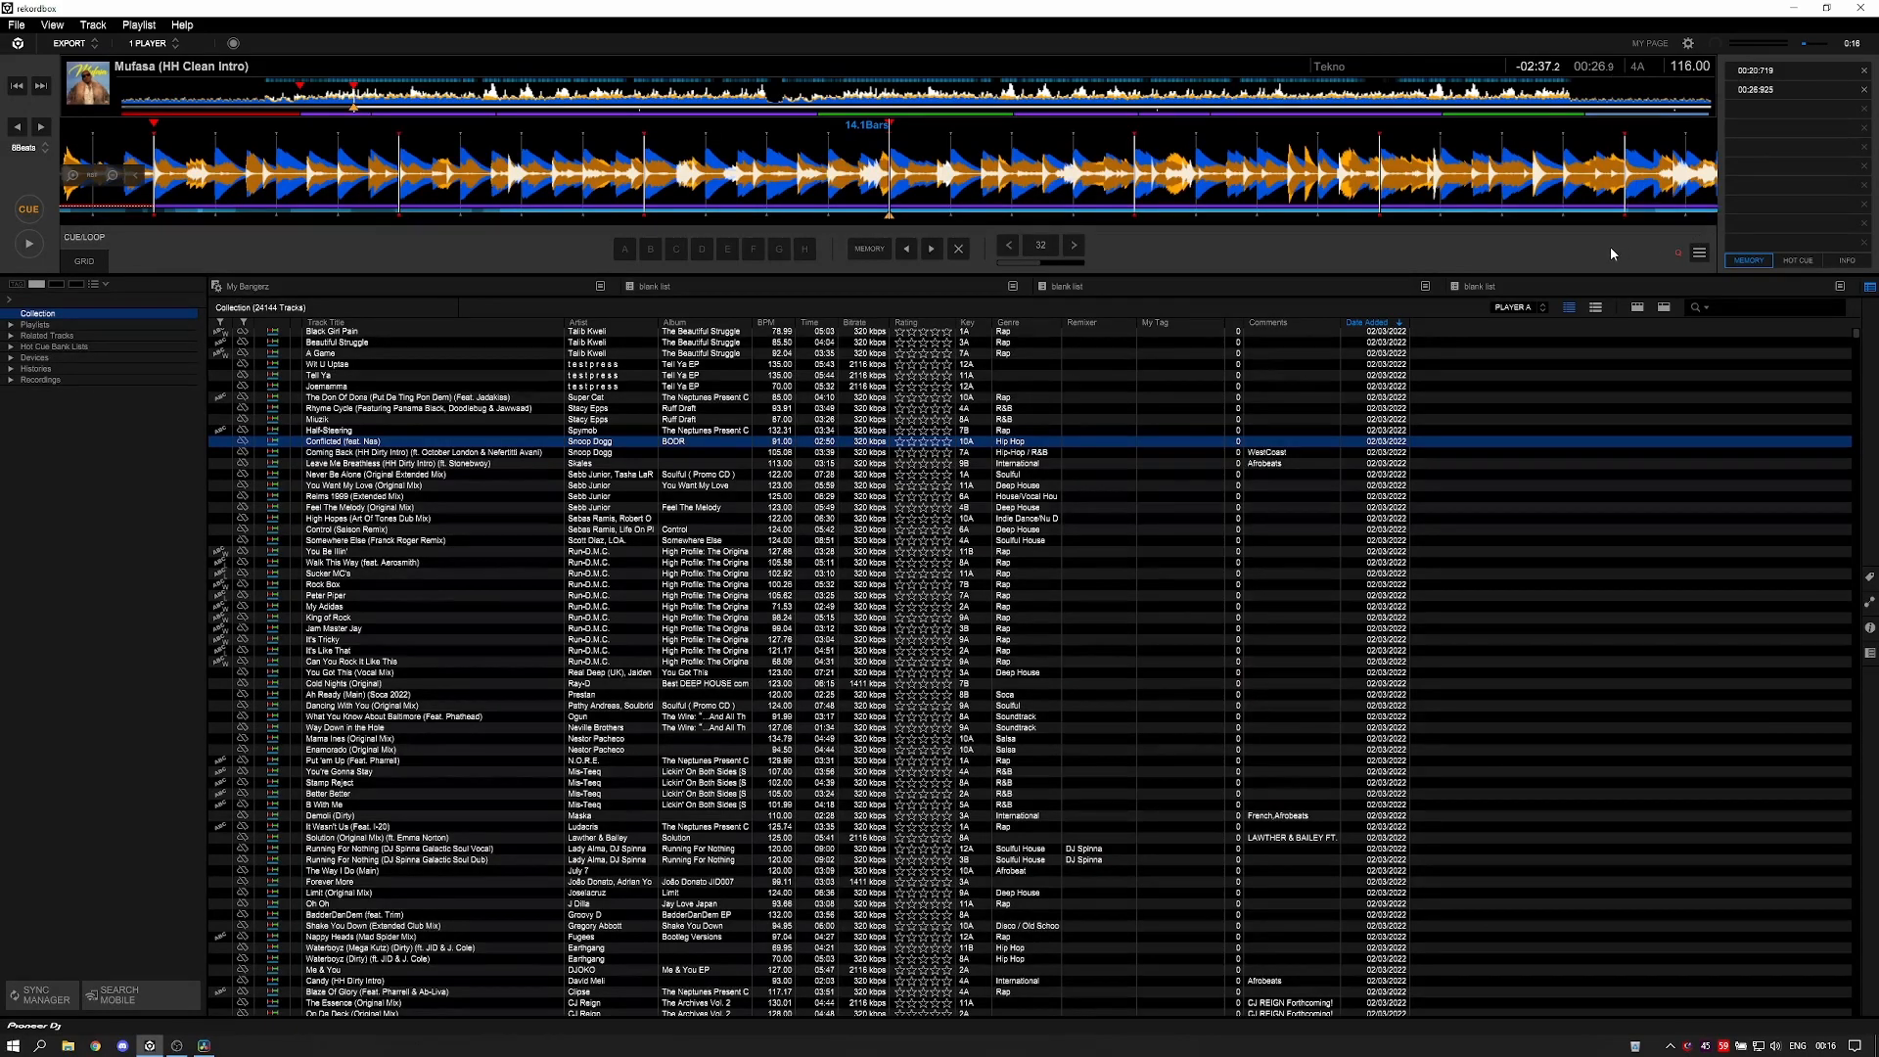
key(Tab)
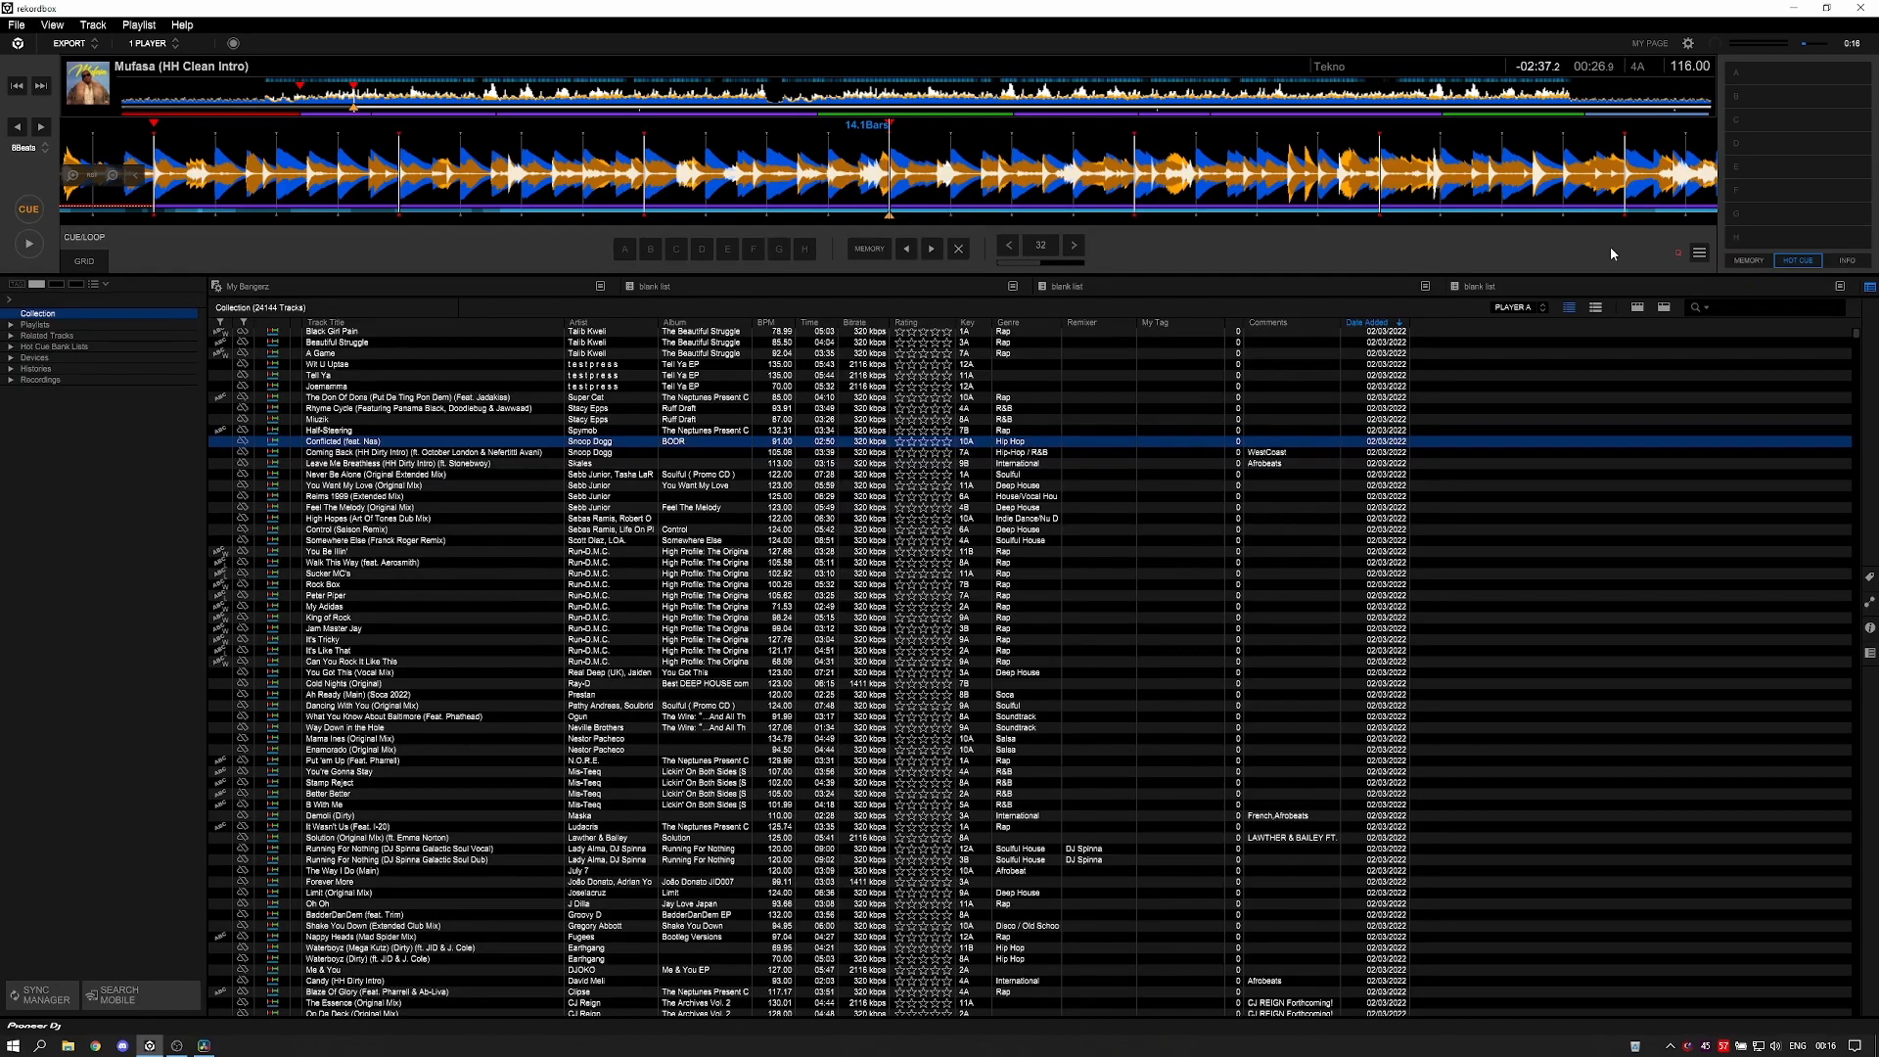
key(Tab)
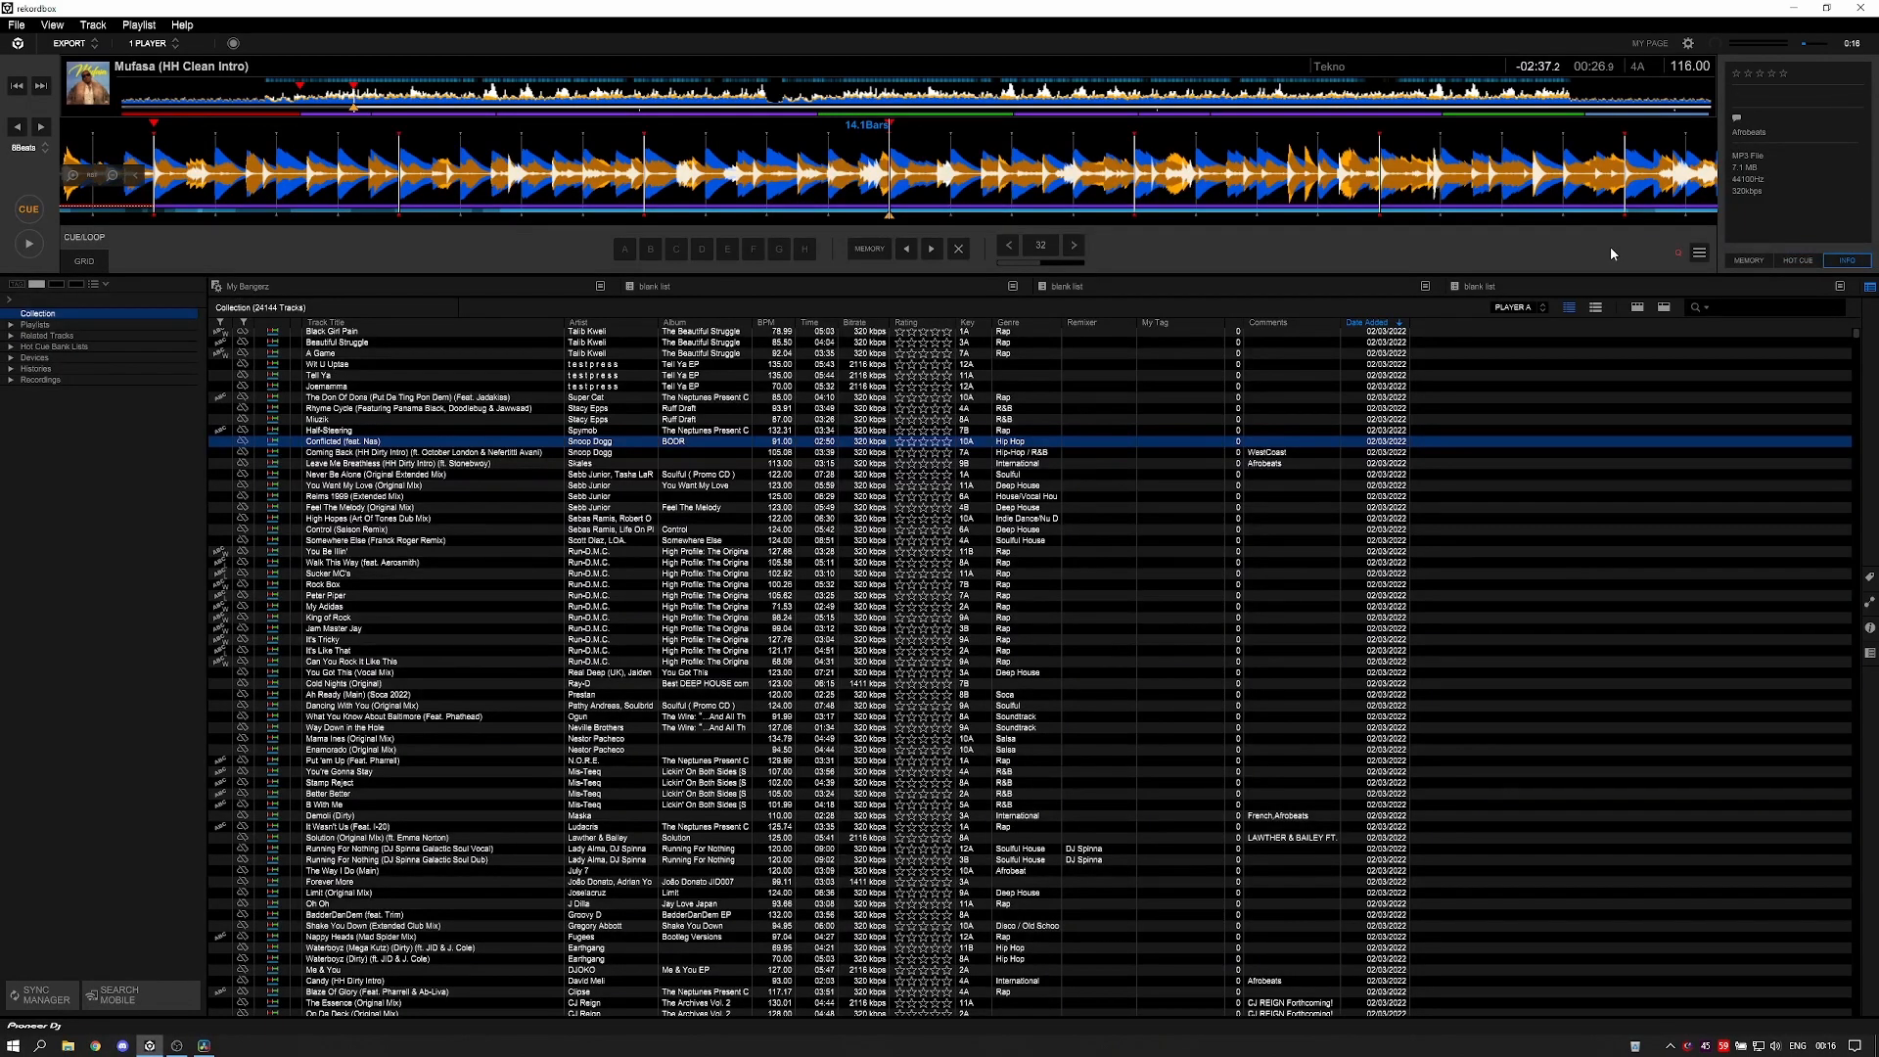
key(Tab)
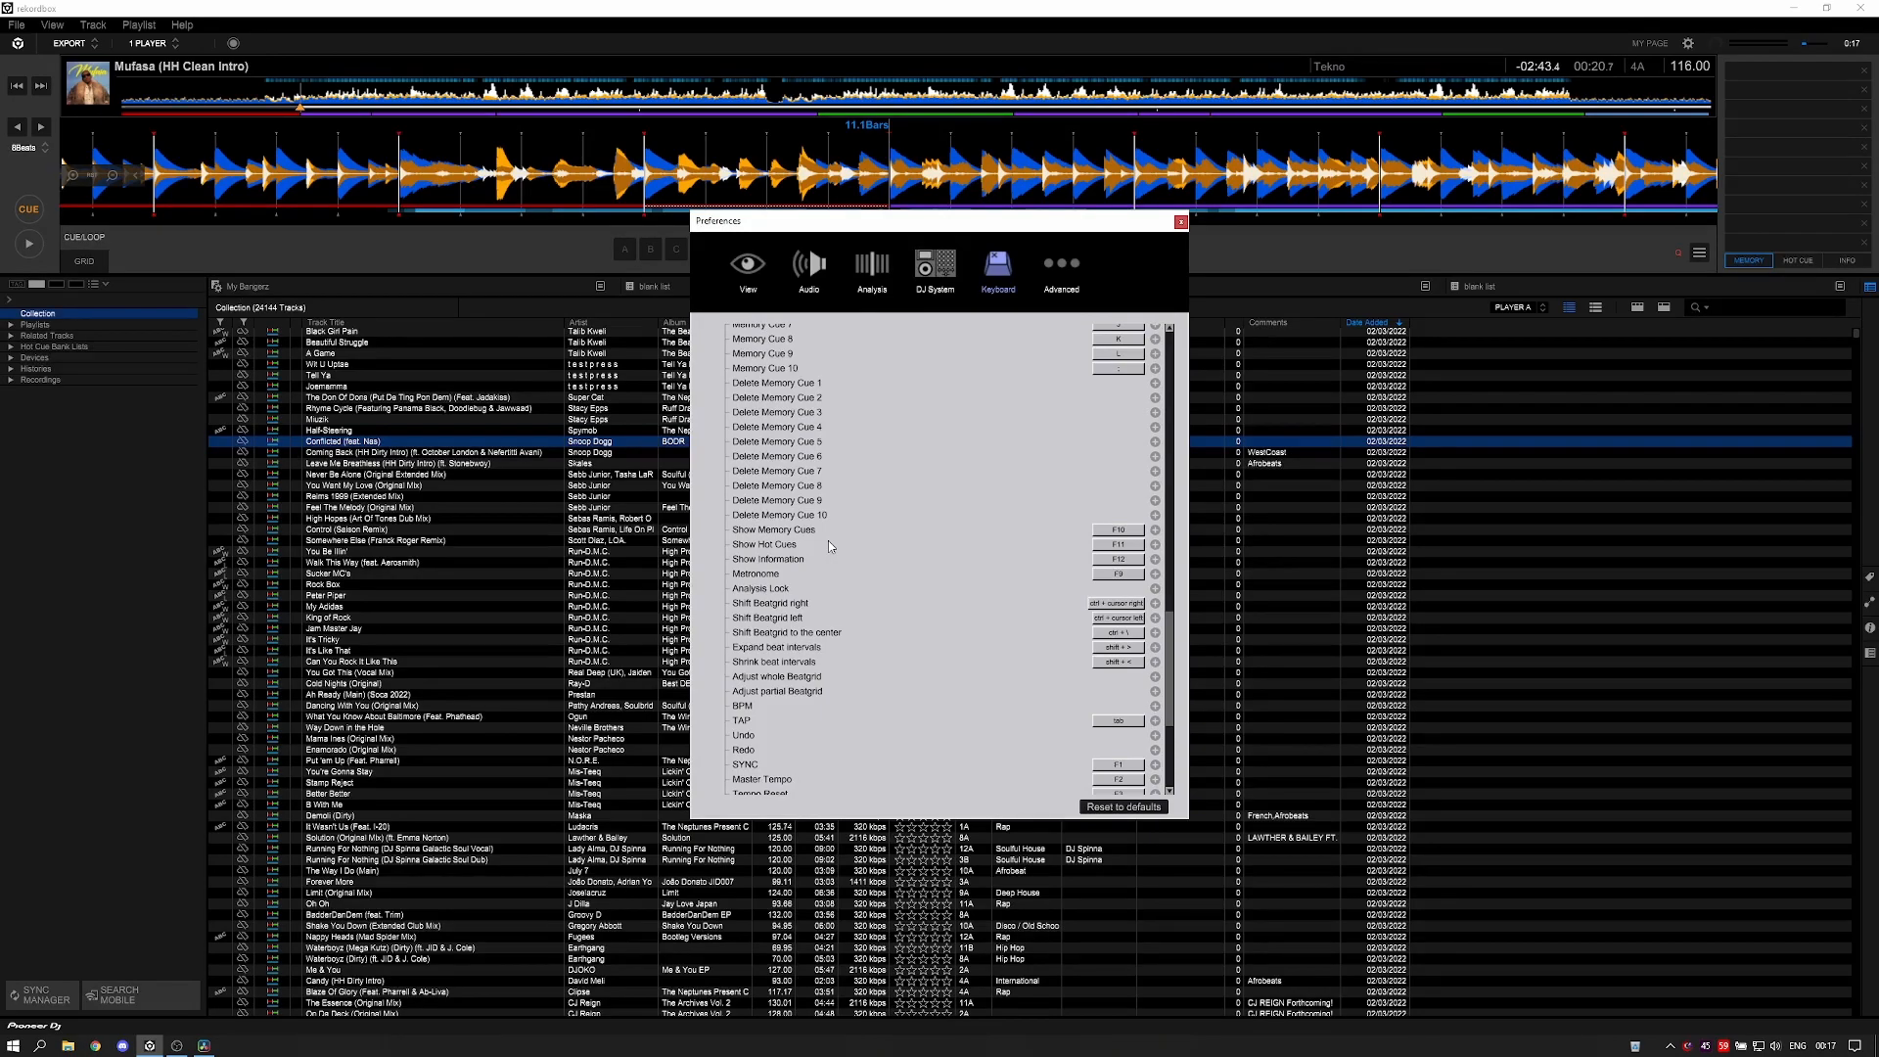
- Examine the remaining Player A shortcuts for beatgrid, tempo and zoom, and expand and review the Player B shortcuts
scroll(900, 631, down, 1)
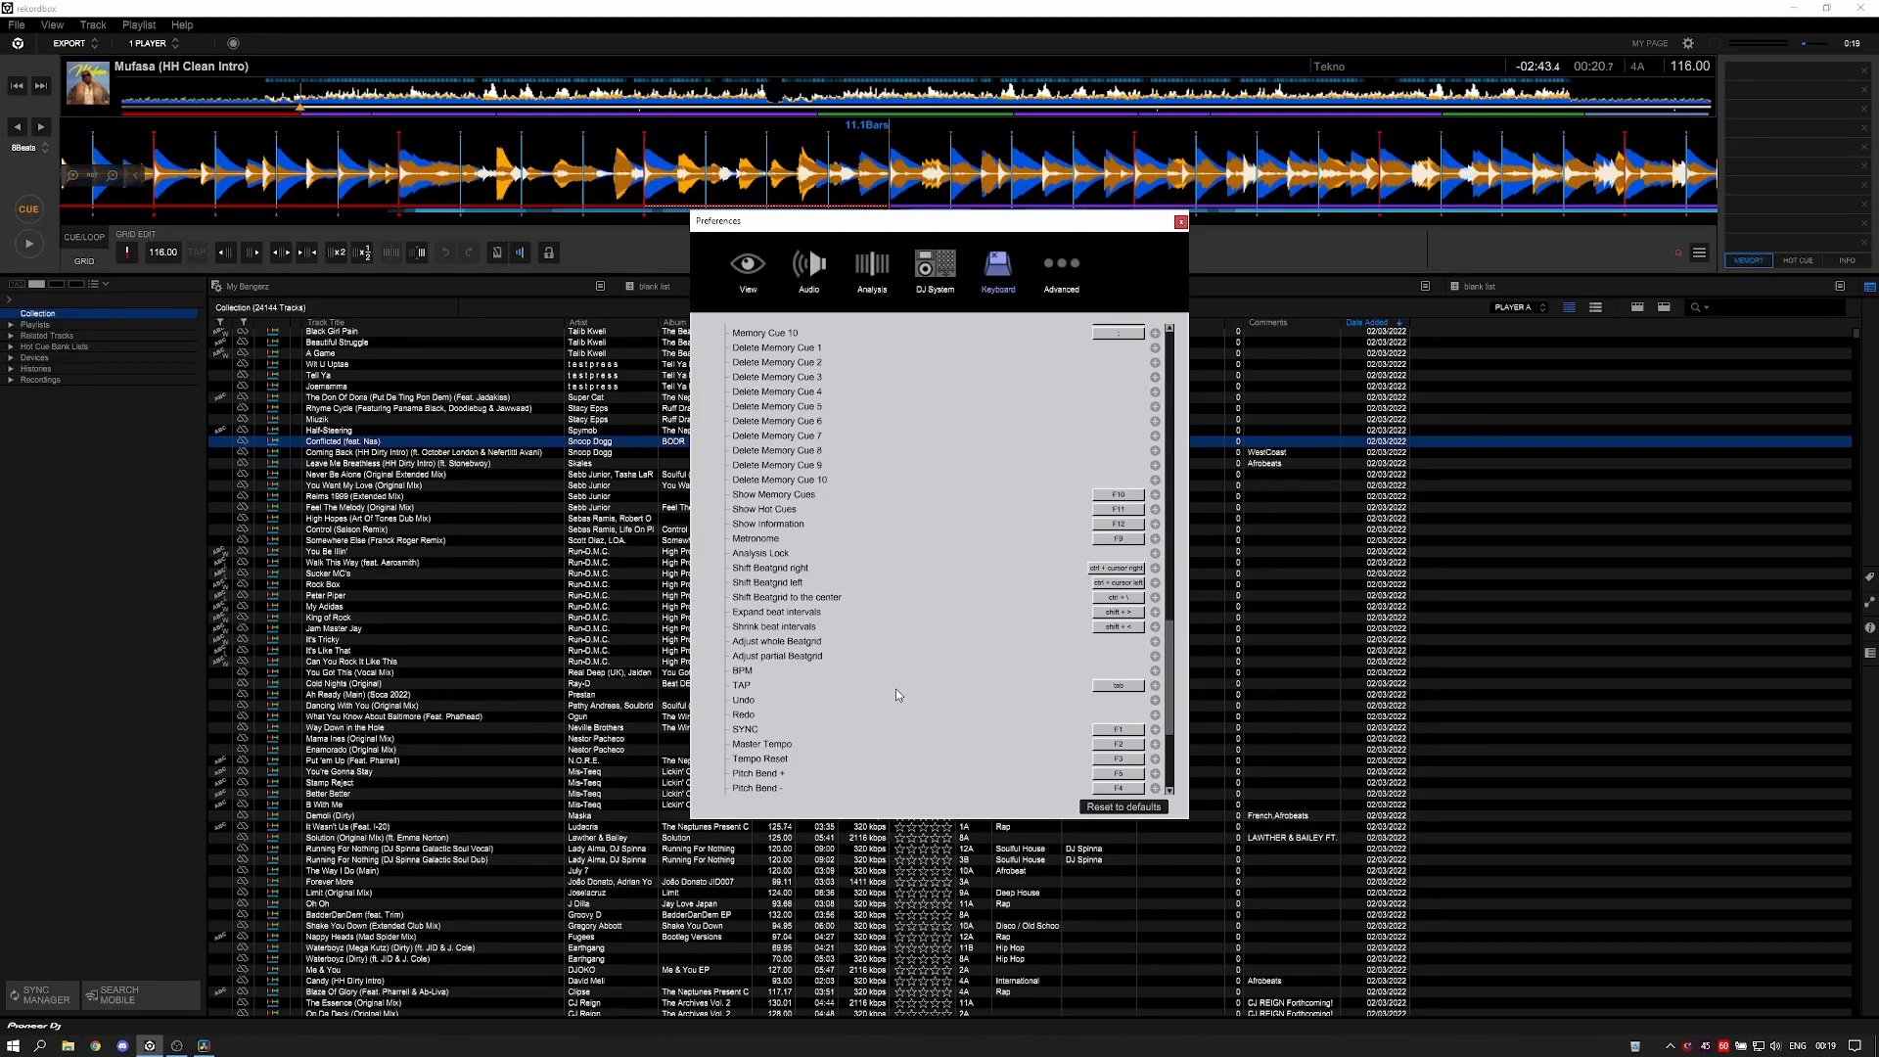
scroll(896, 689, down, 3)
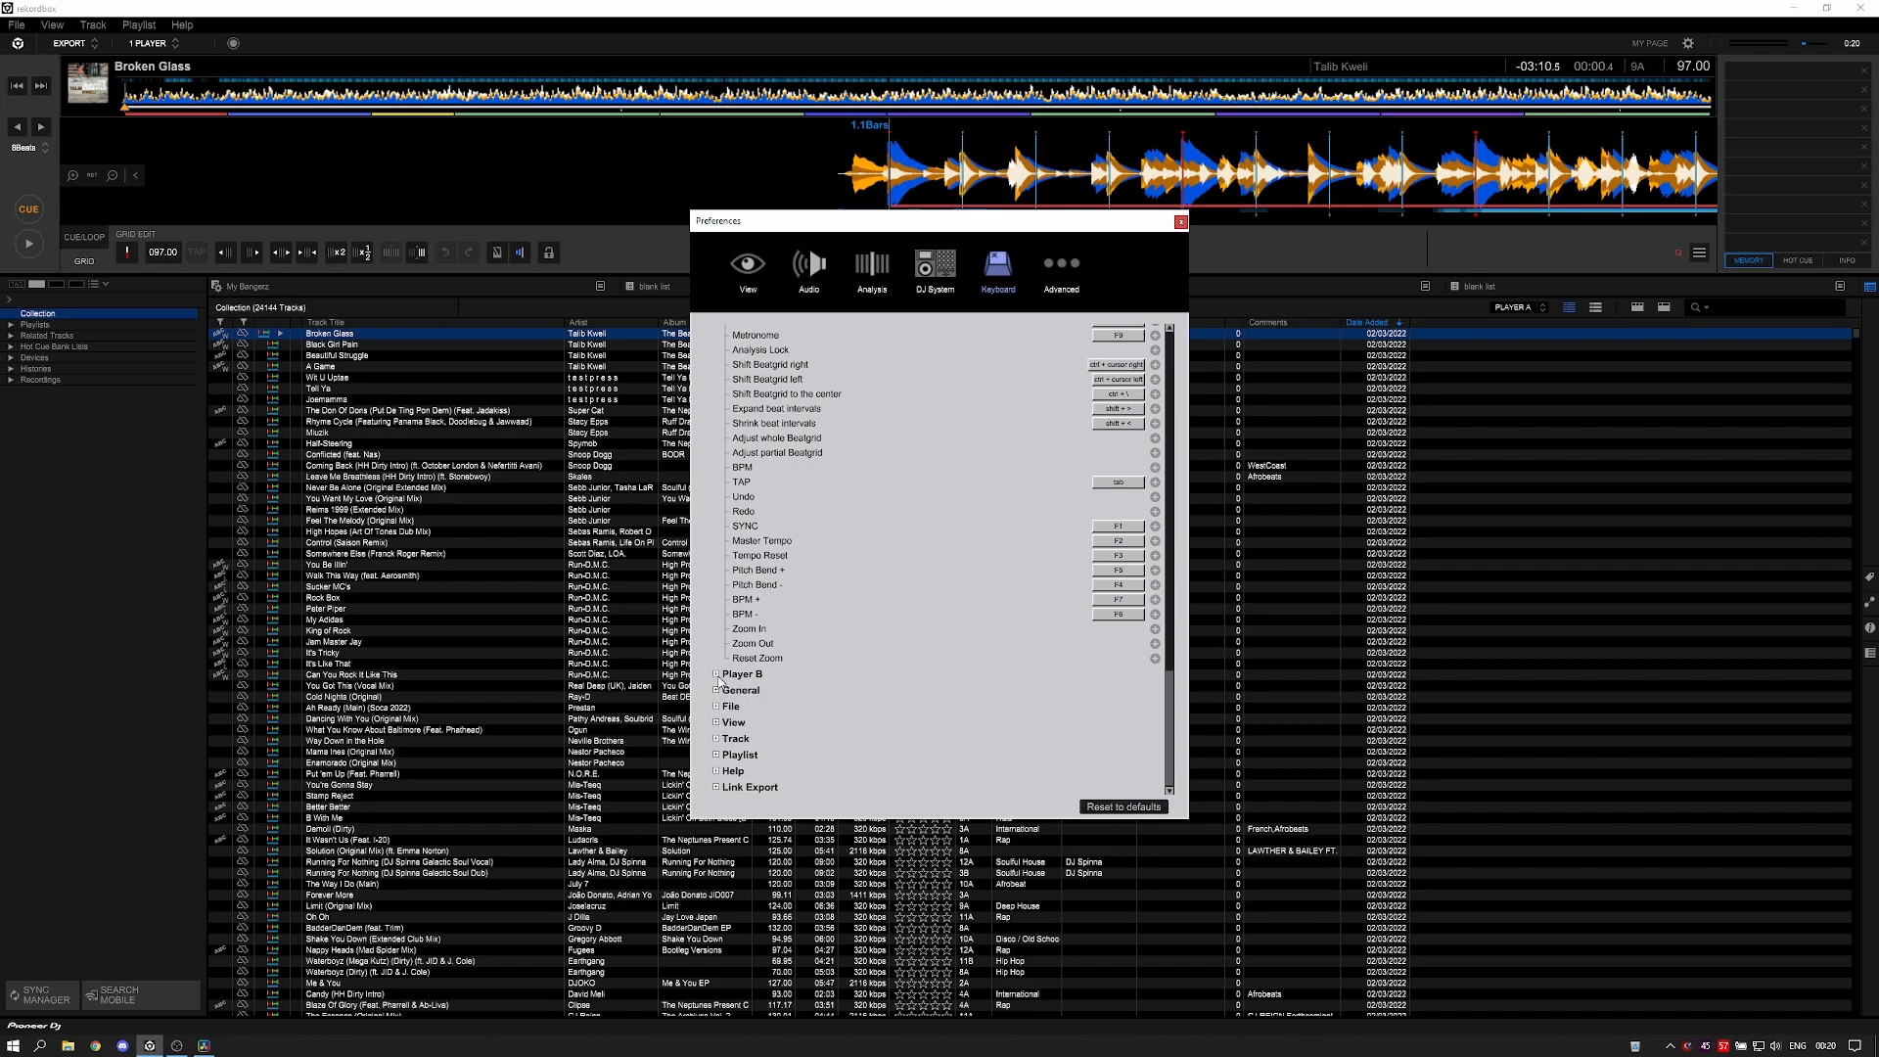
click(717, 675)
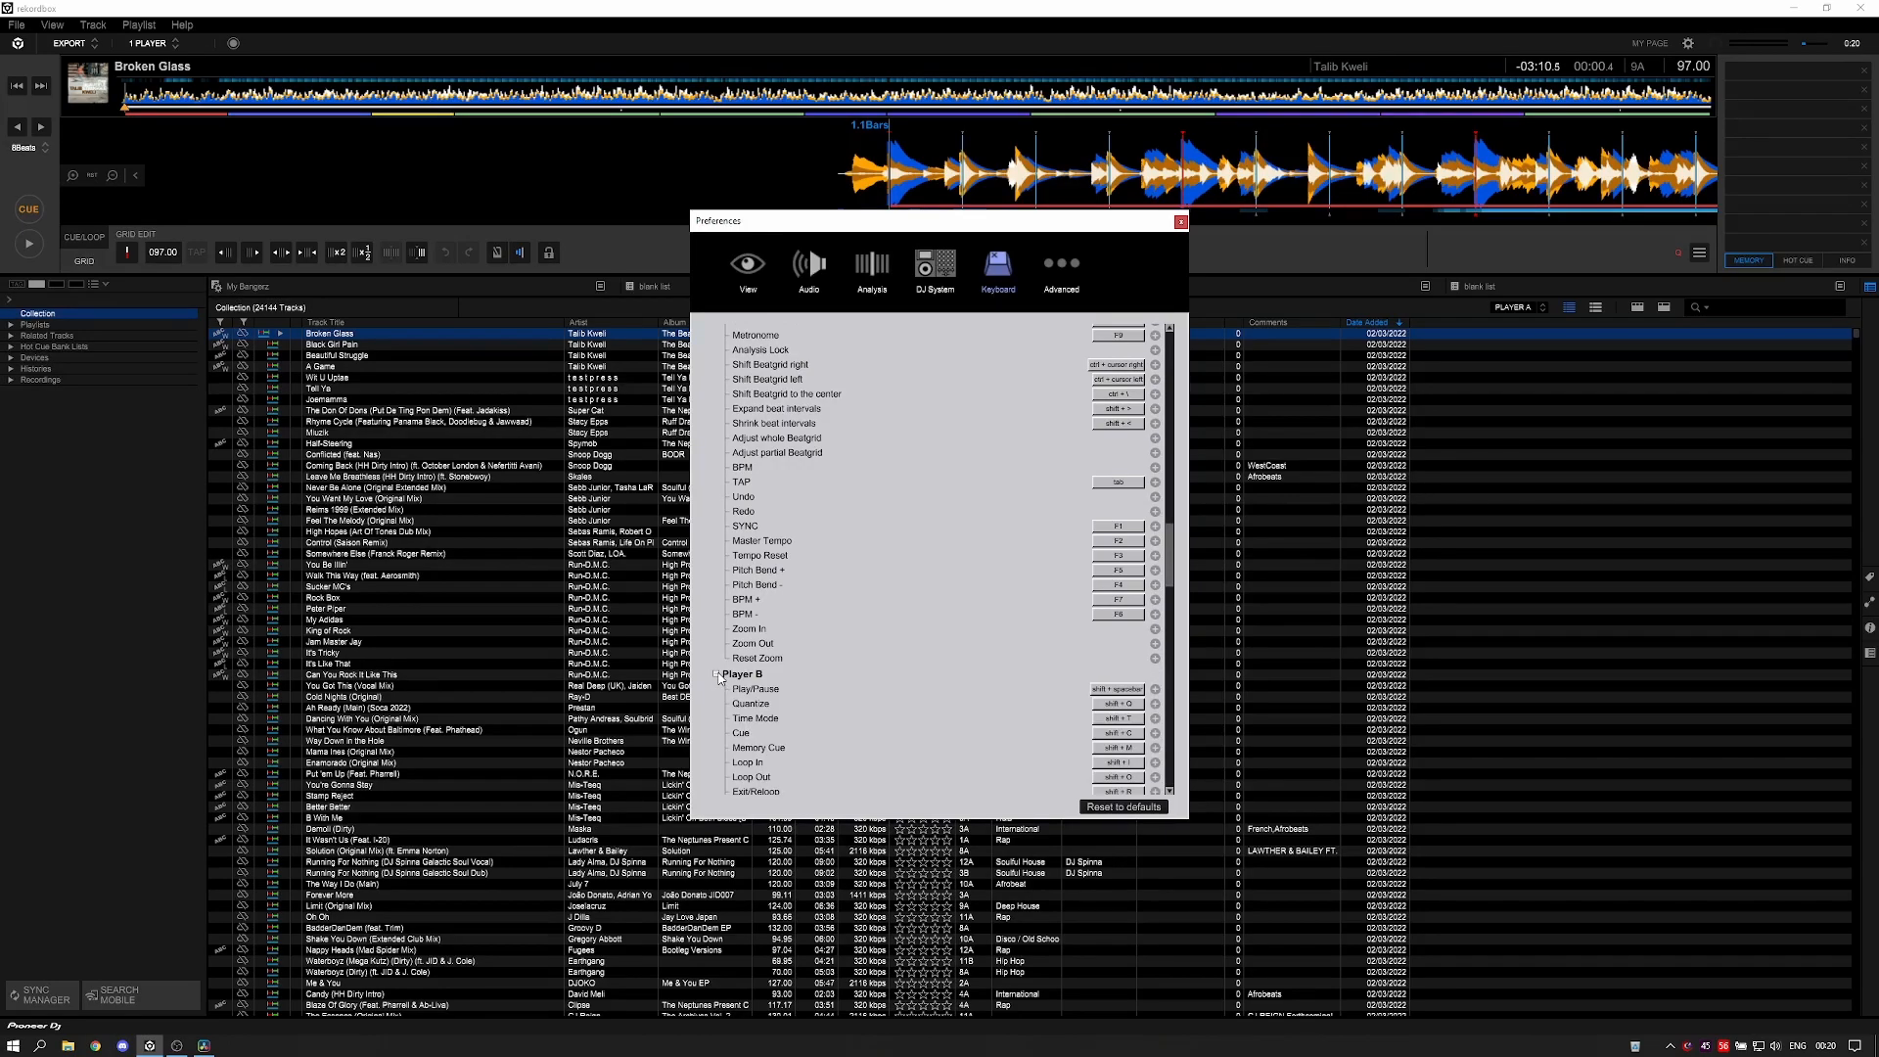
scroll(830, 652, down, 7)
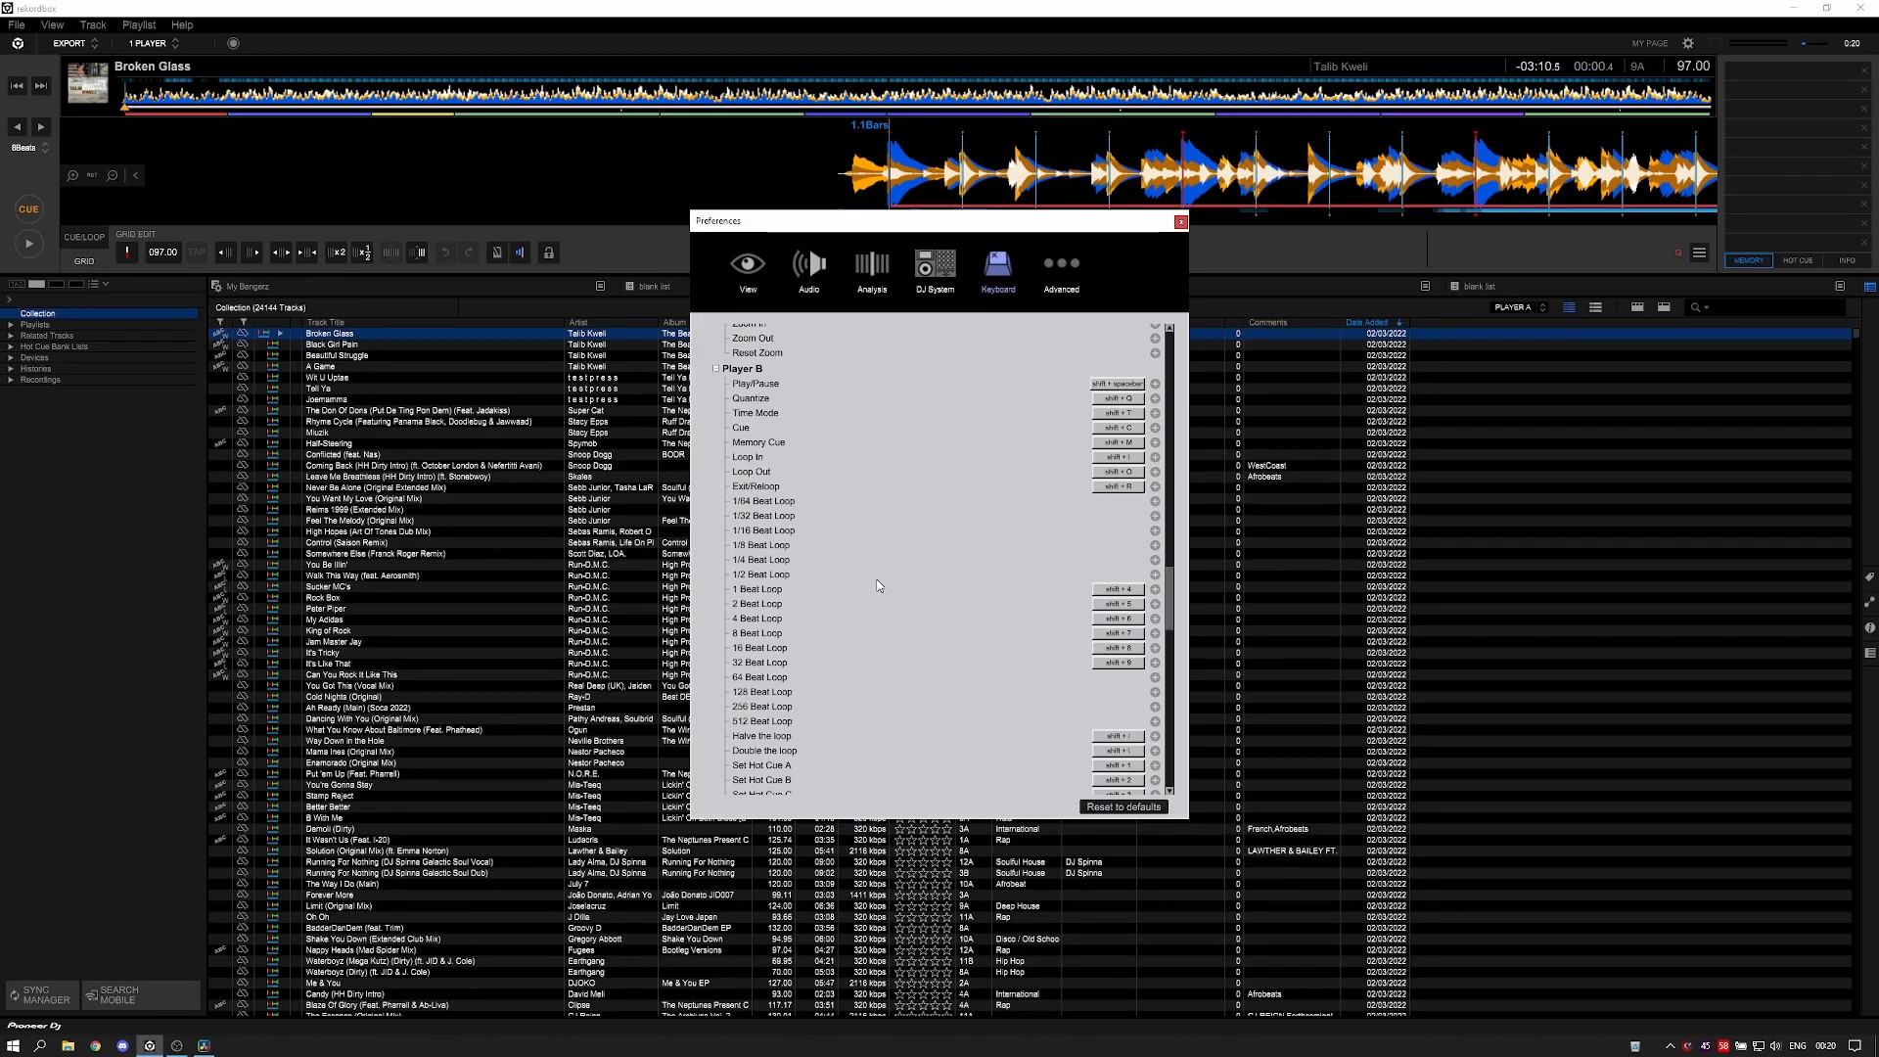
scroll(876, 587, down, 3)
scroll(869, 590, down, 6)
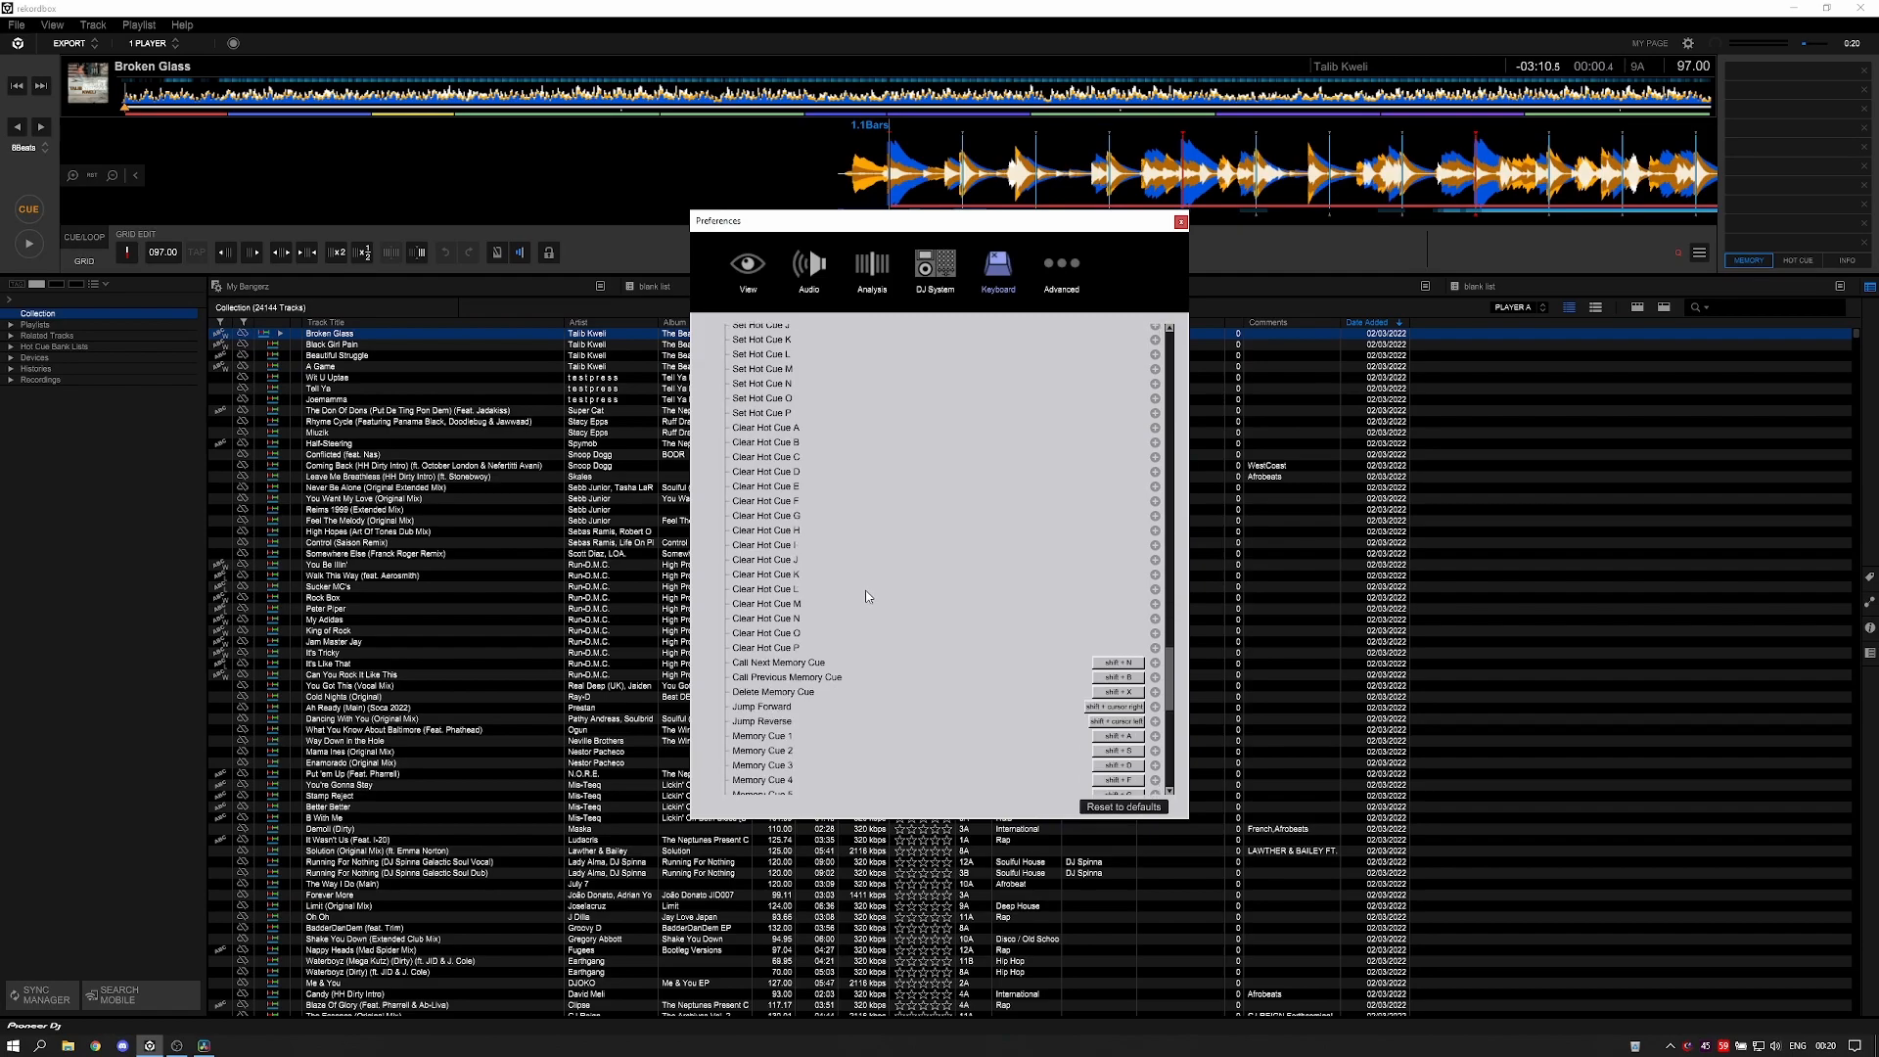
scroll(865, 595, up, 10)
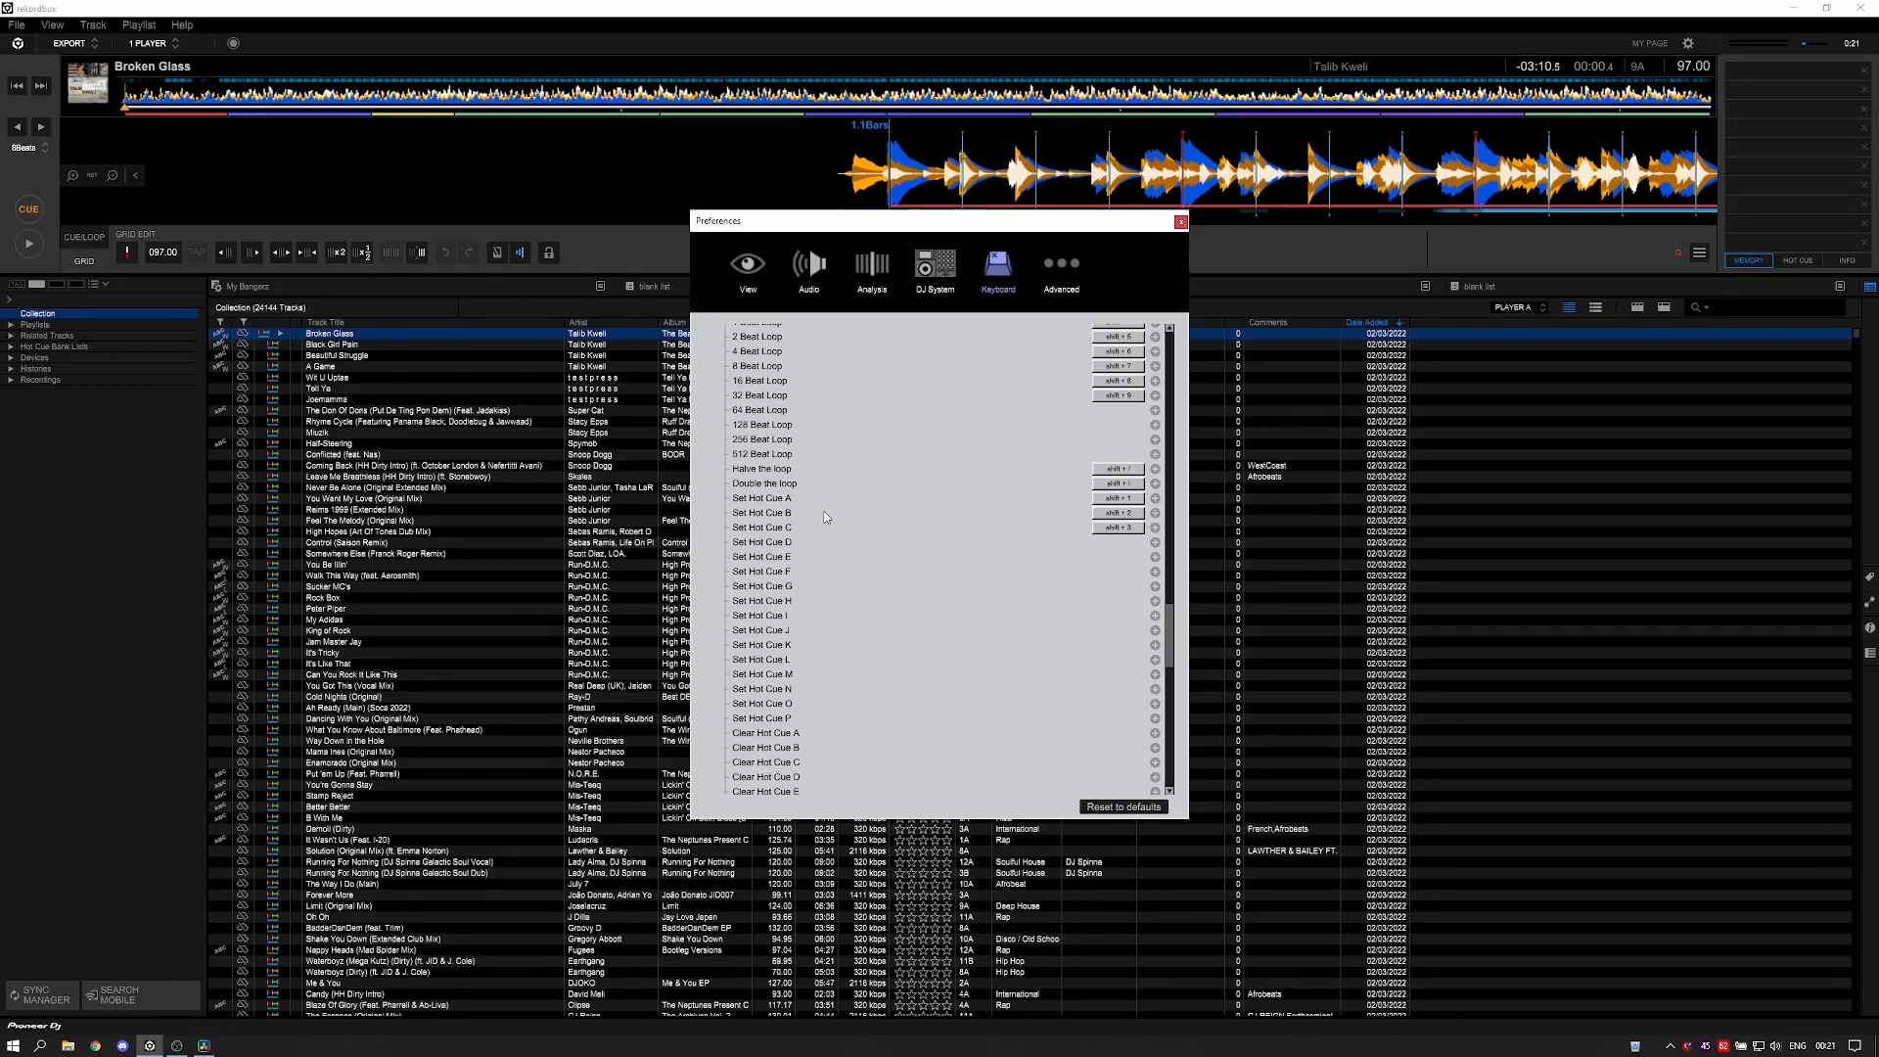
scroll(824, 517, up, 7)
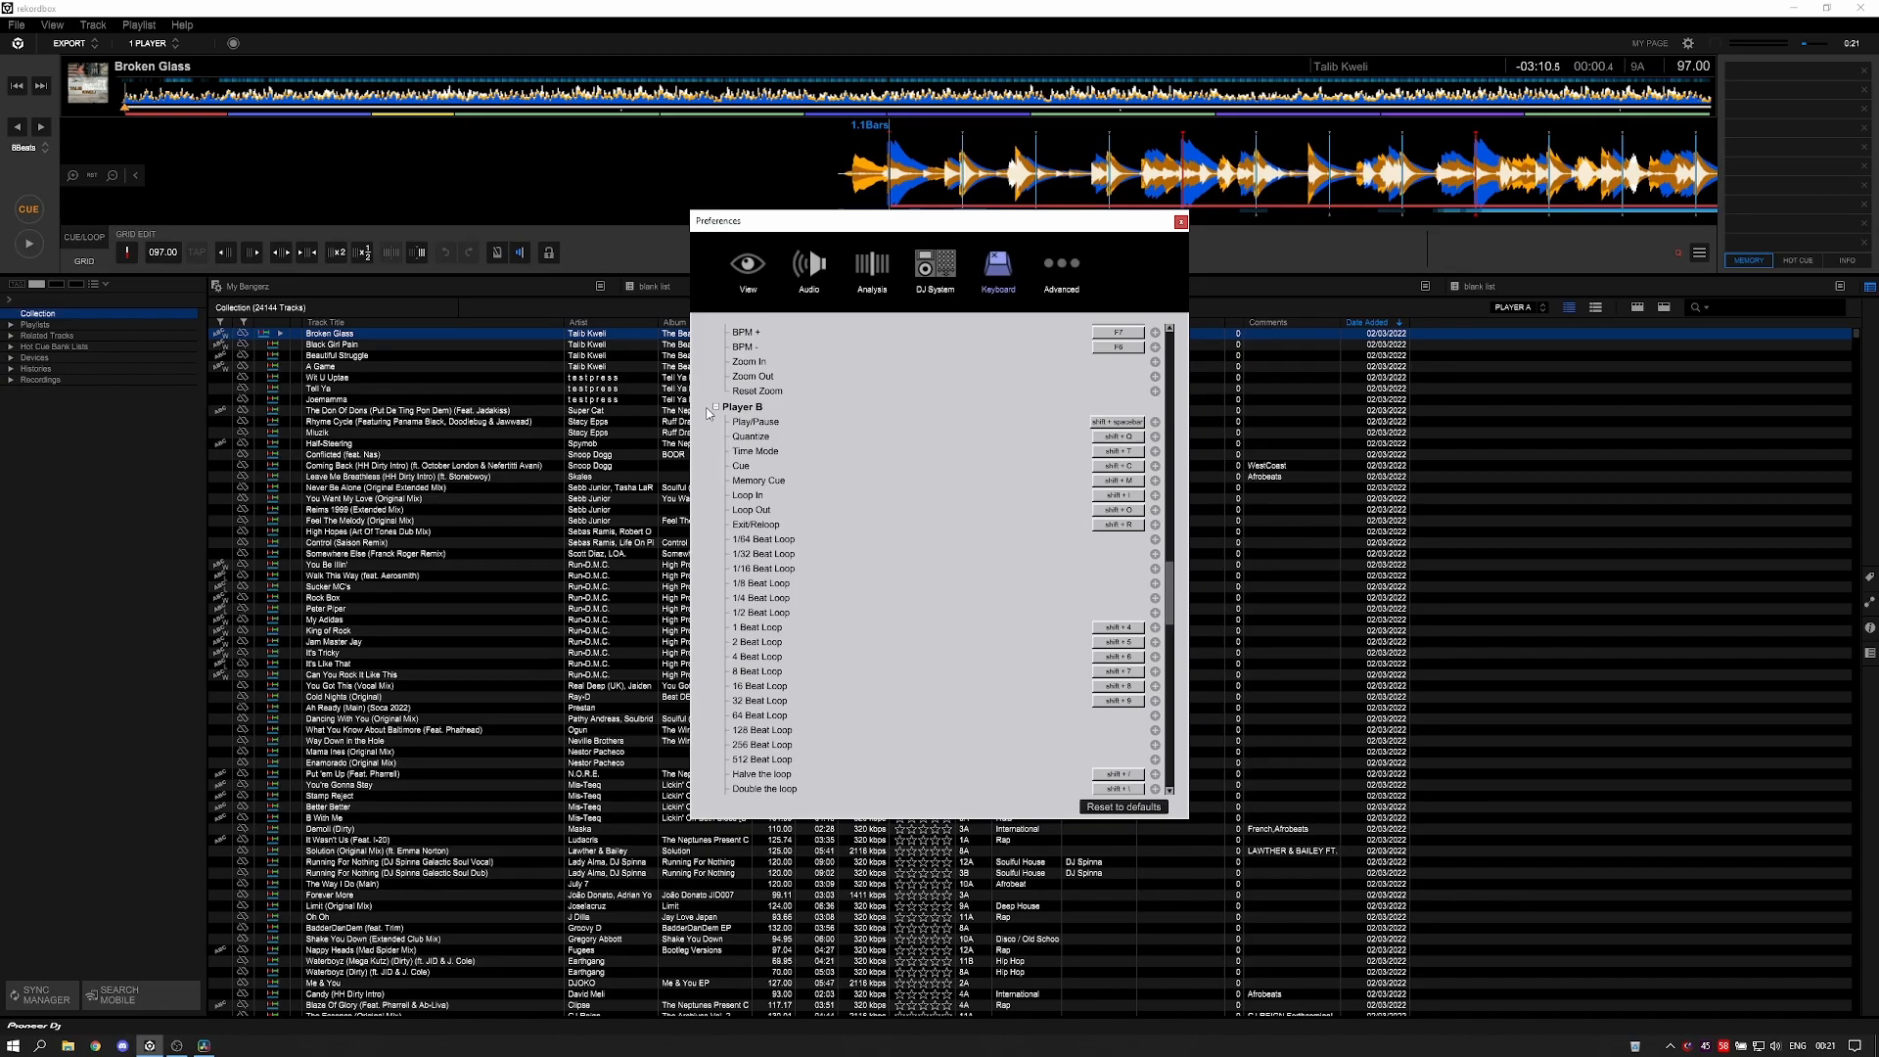
- Collapse Player A, examine the Browse shortcuts for track loading, Tag List and palette playlists, and close the preferences
scroll(878, 491, up, 10)
scroll(842, 487, up, 10)
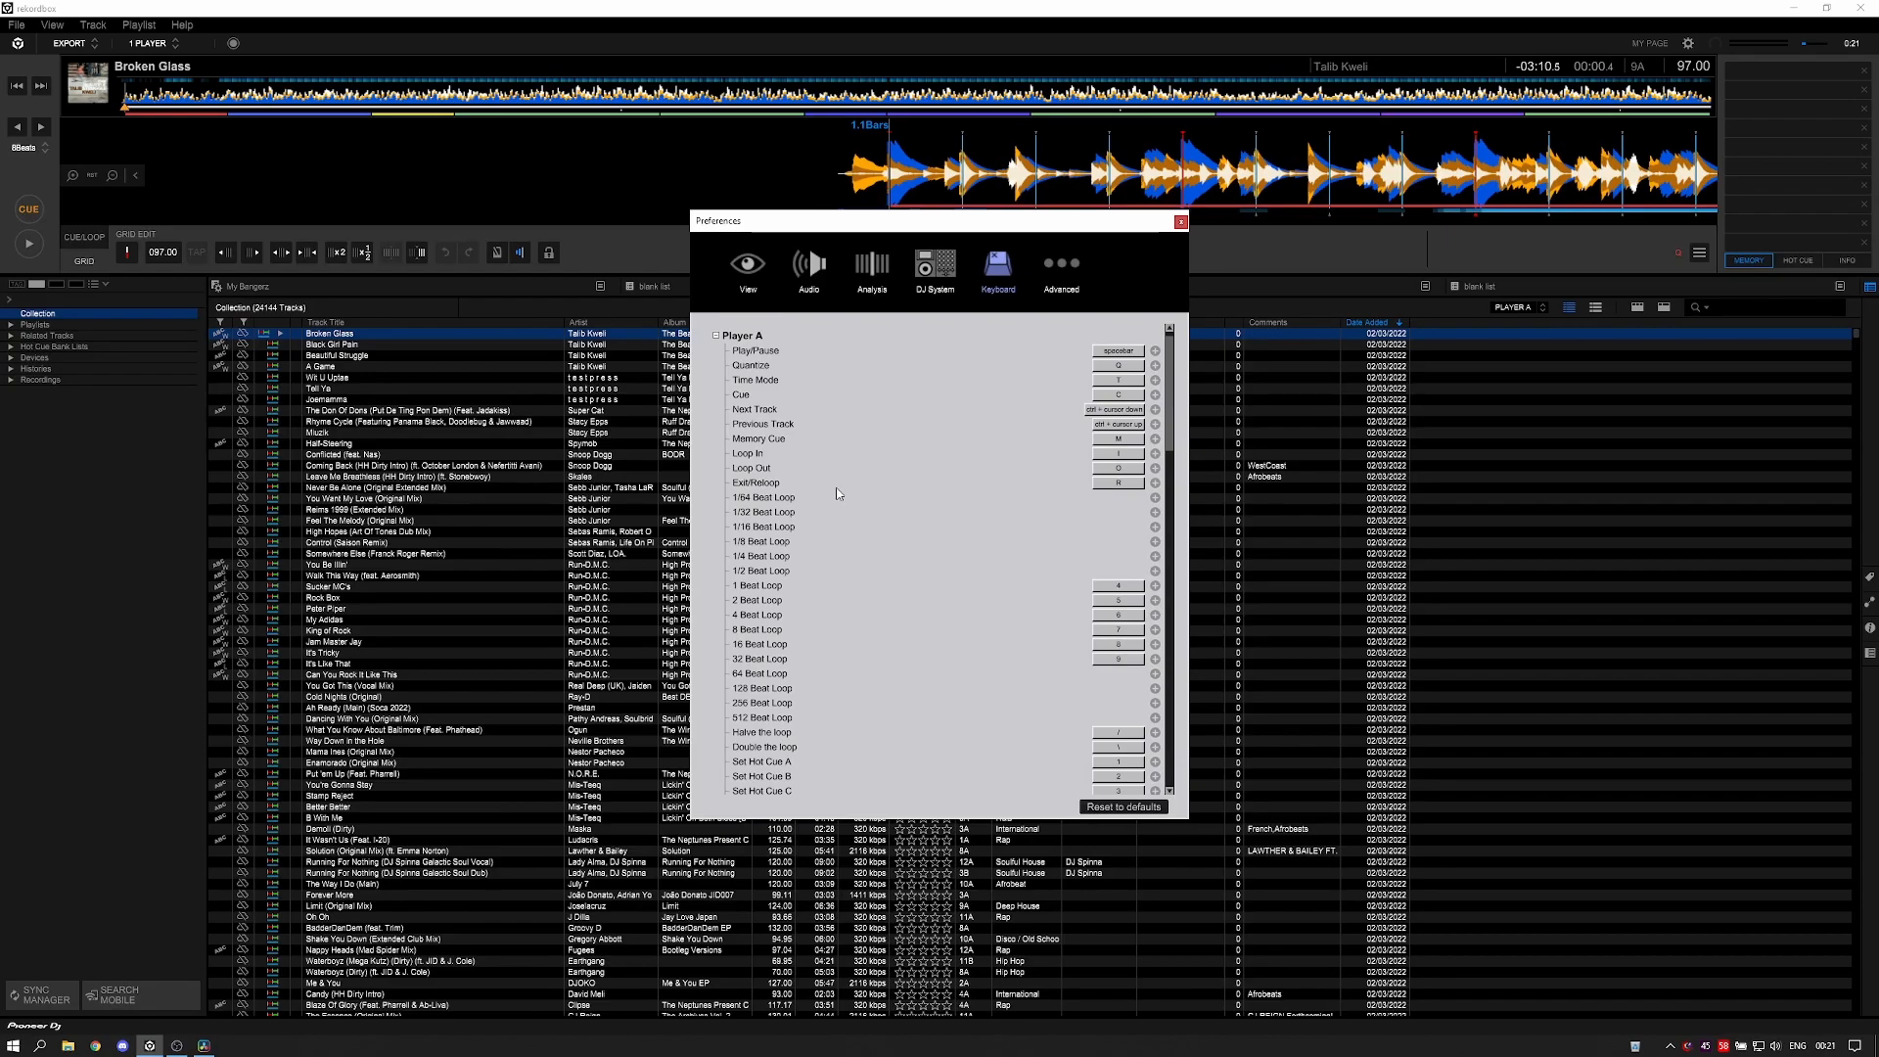
click(715, 335)
click(715, 331)
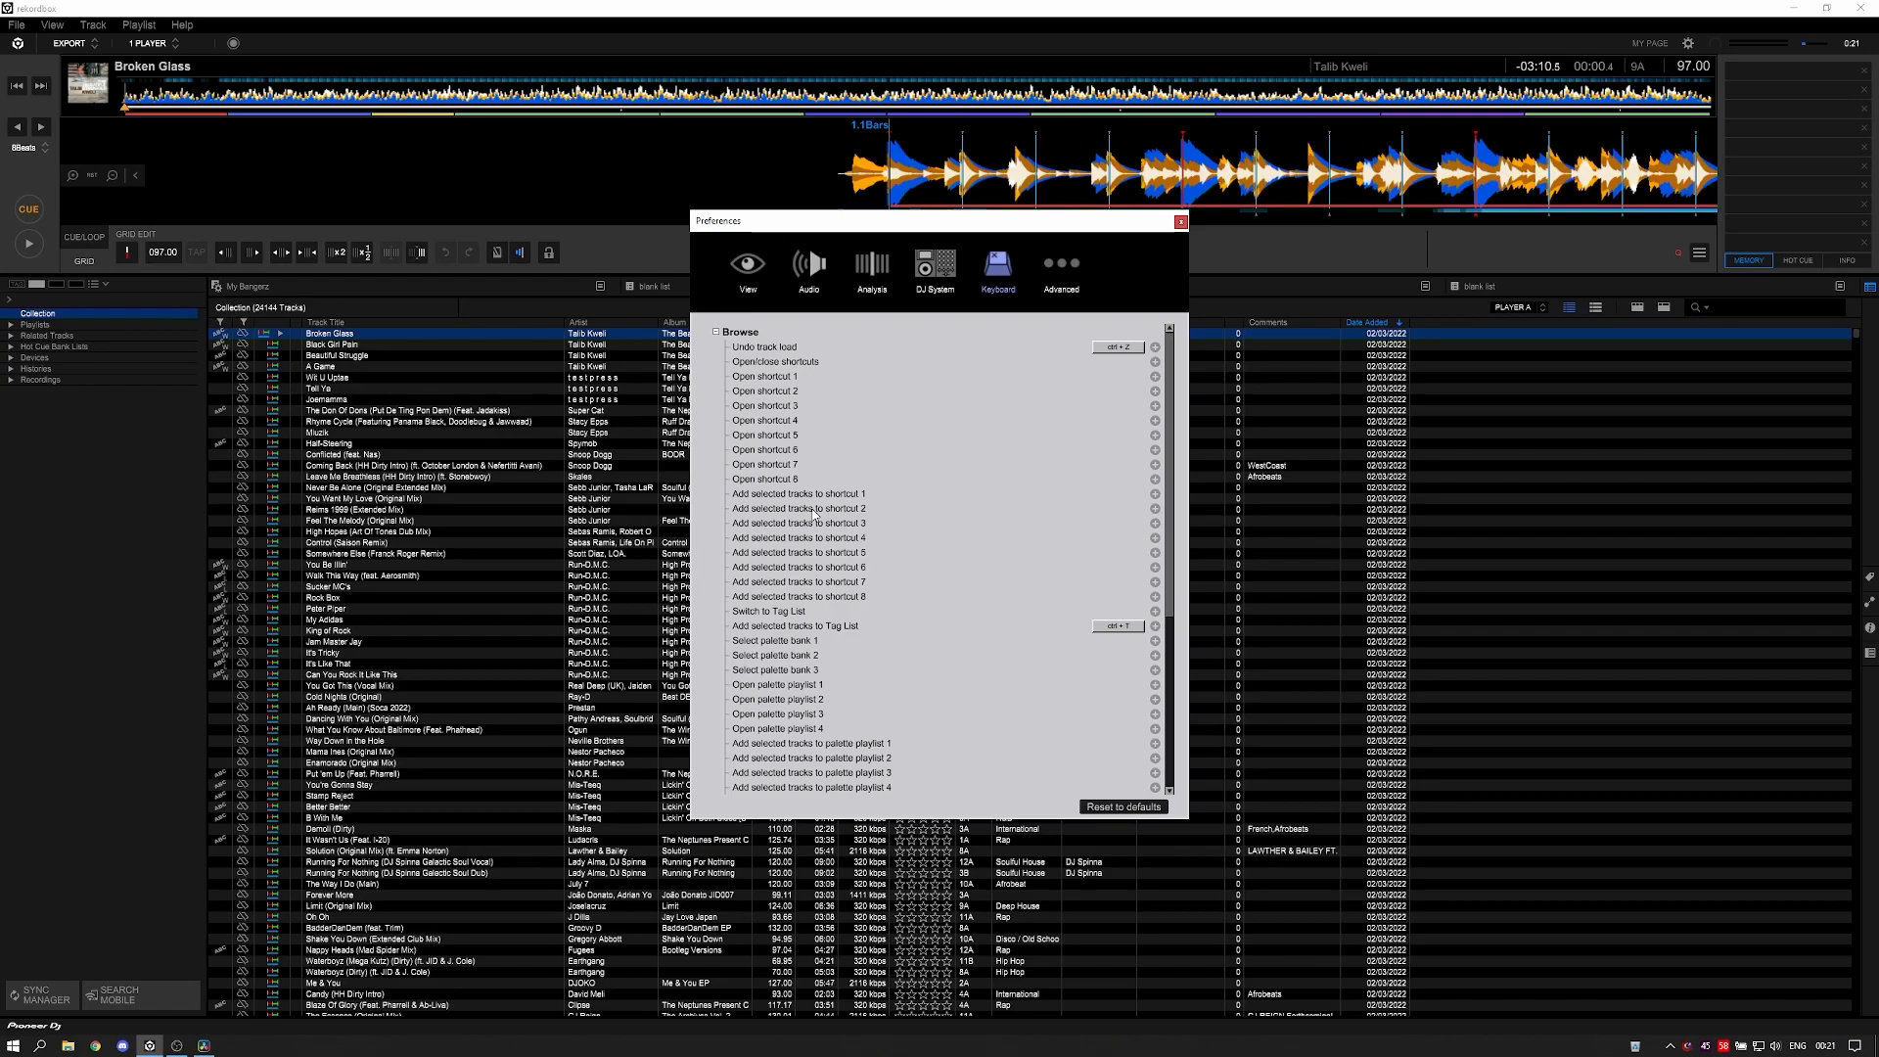
drag(853, 226, 1521, 318)
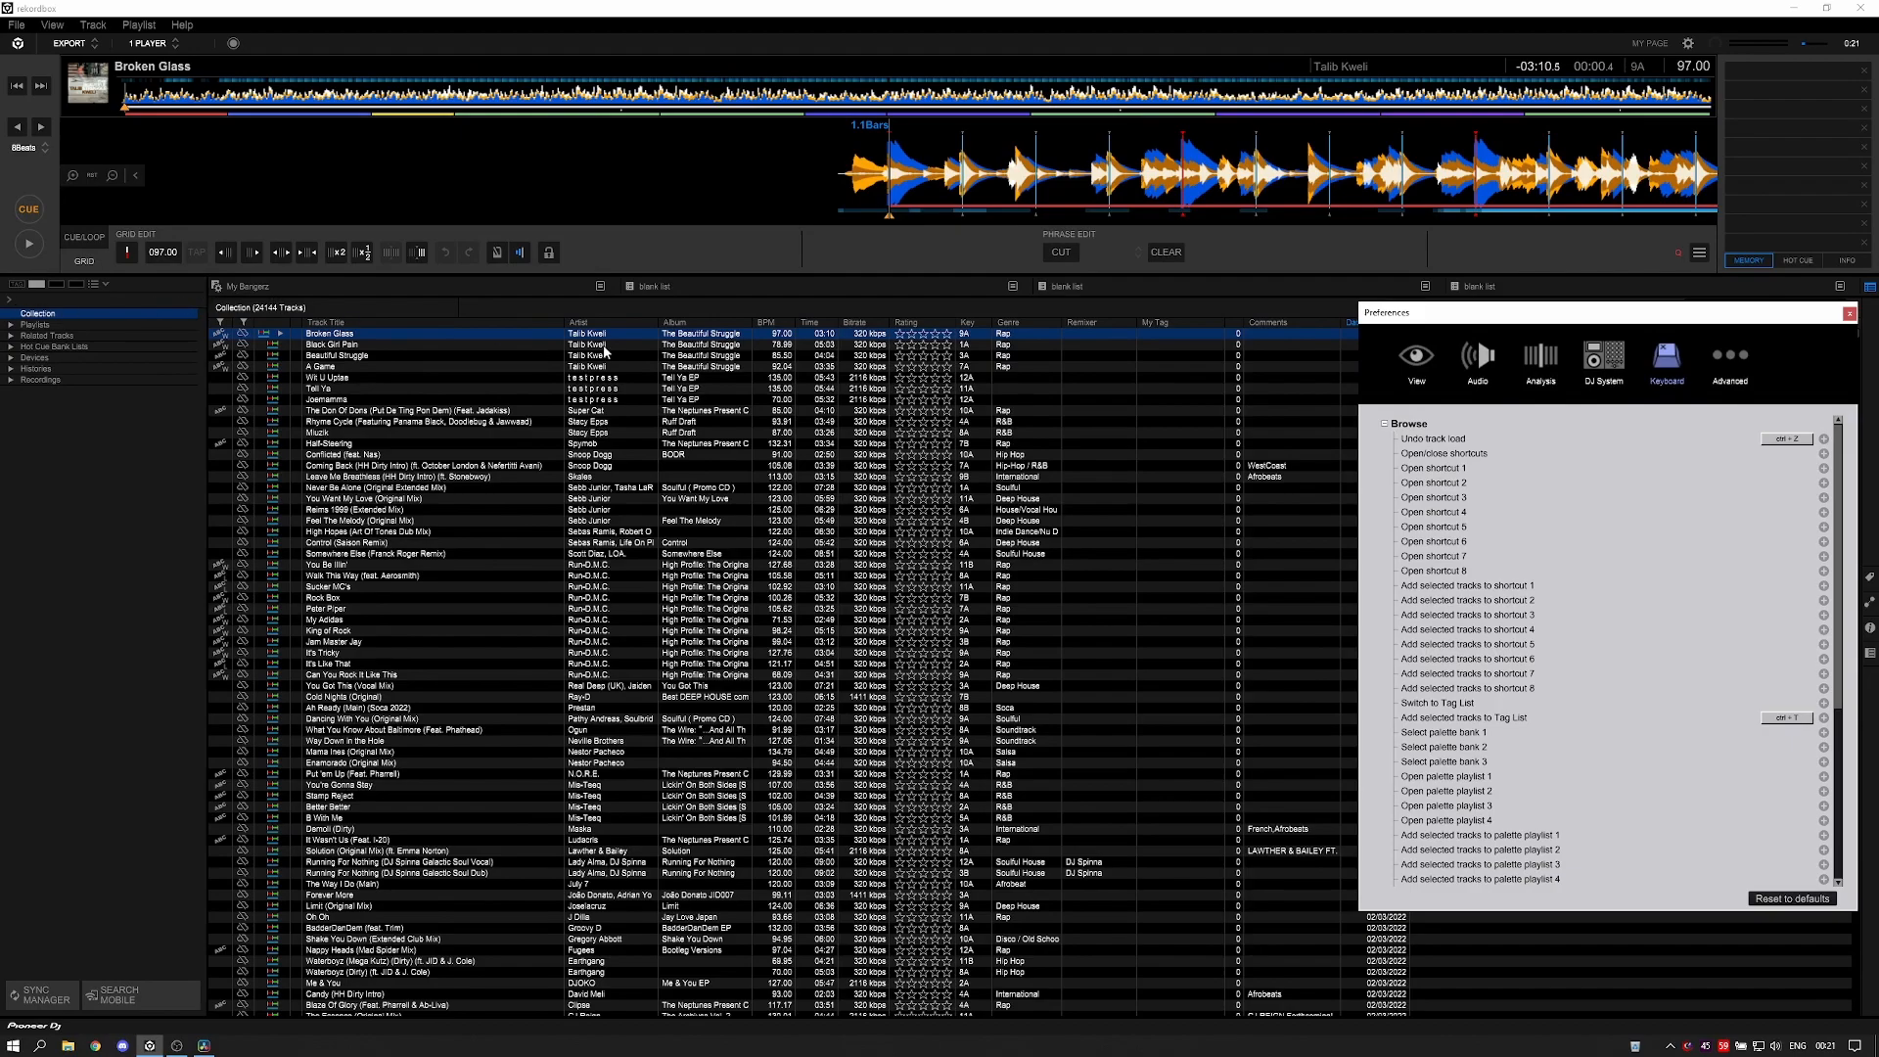
drag(1526, 315, 858, 312)
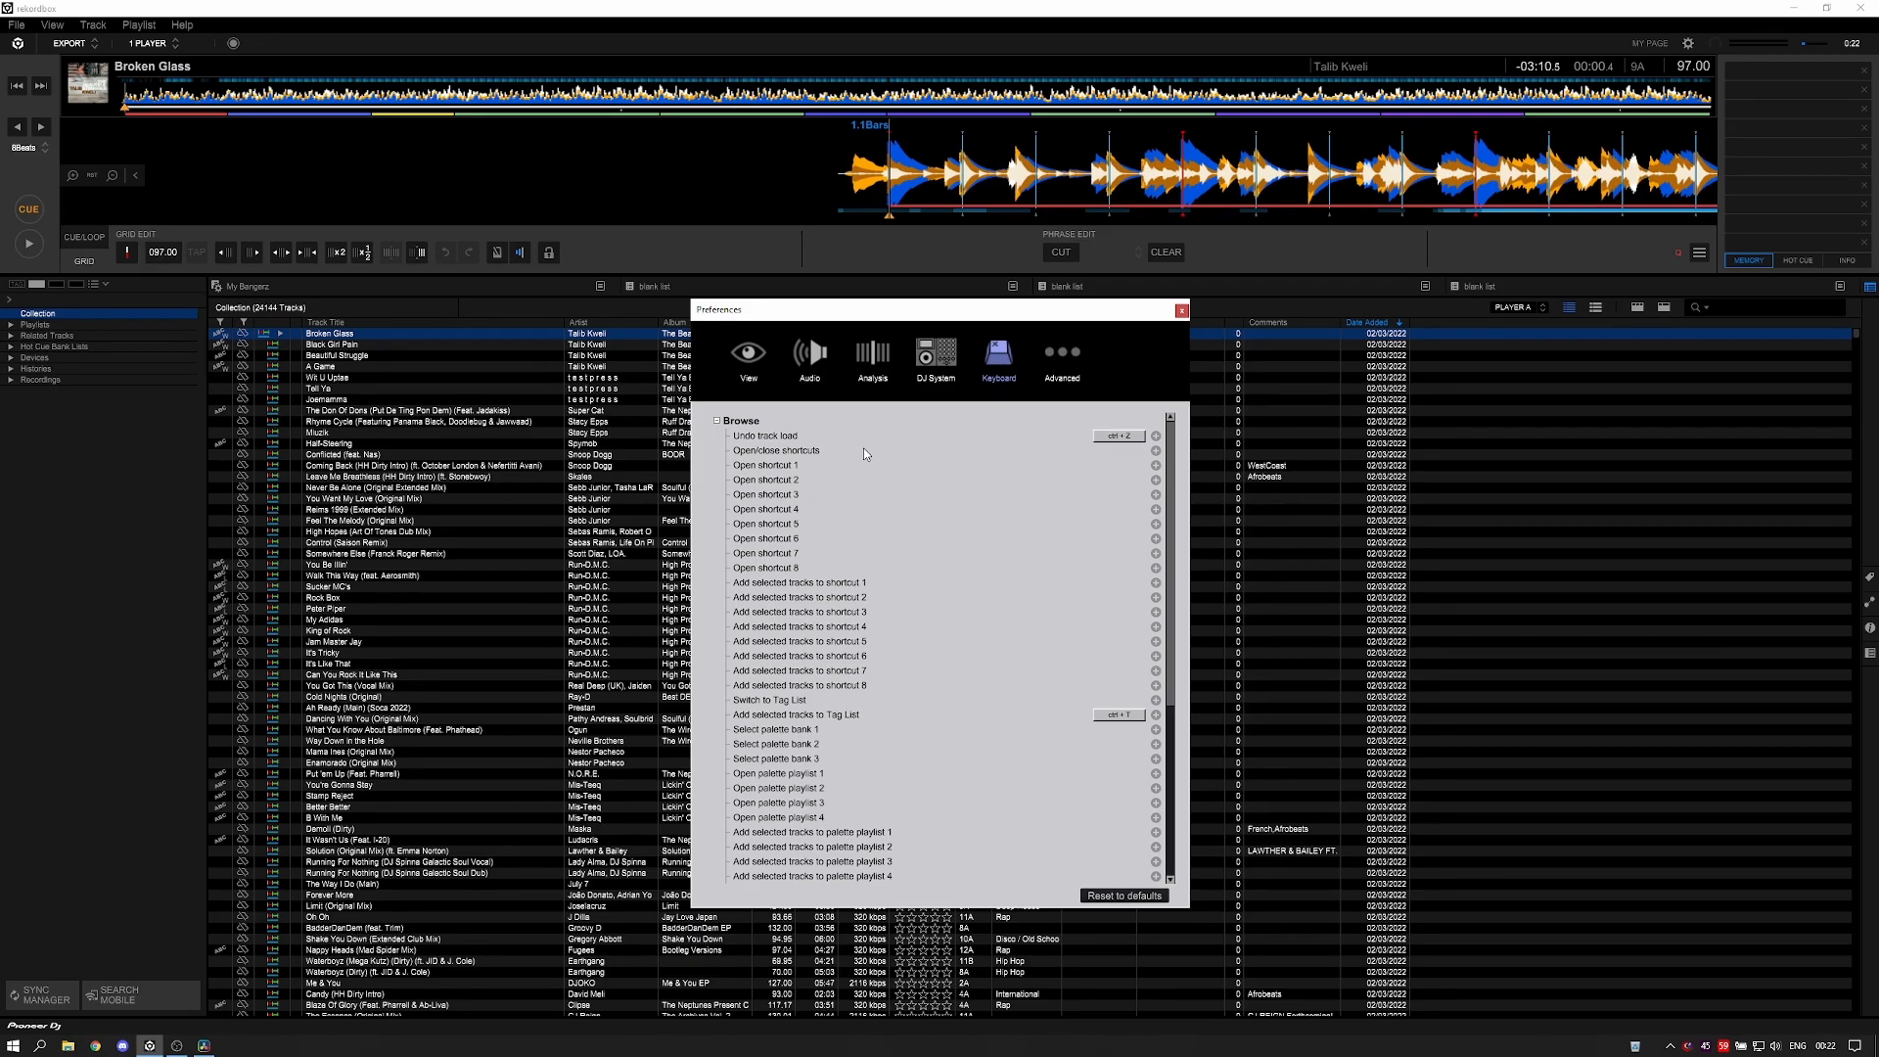
scroll(805, 526, down, 1)
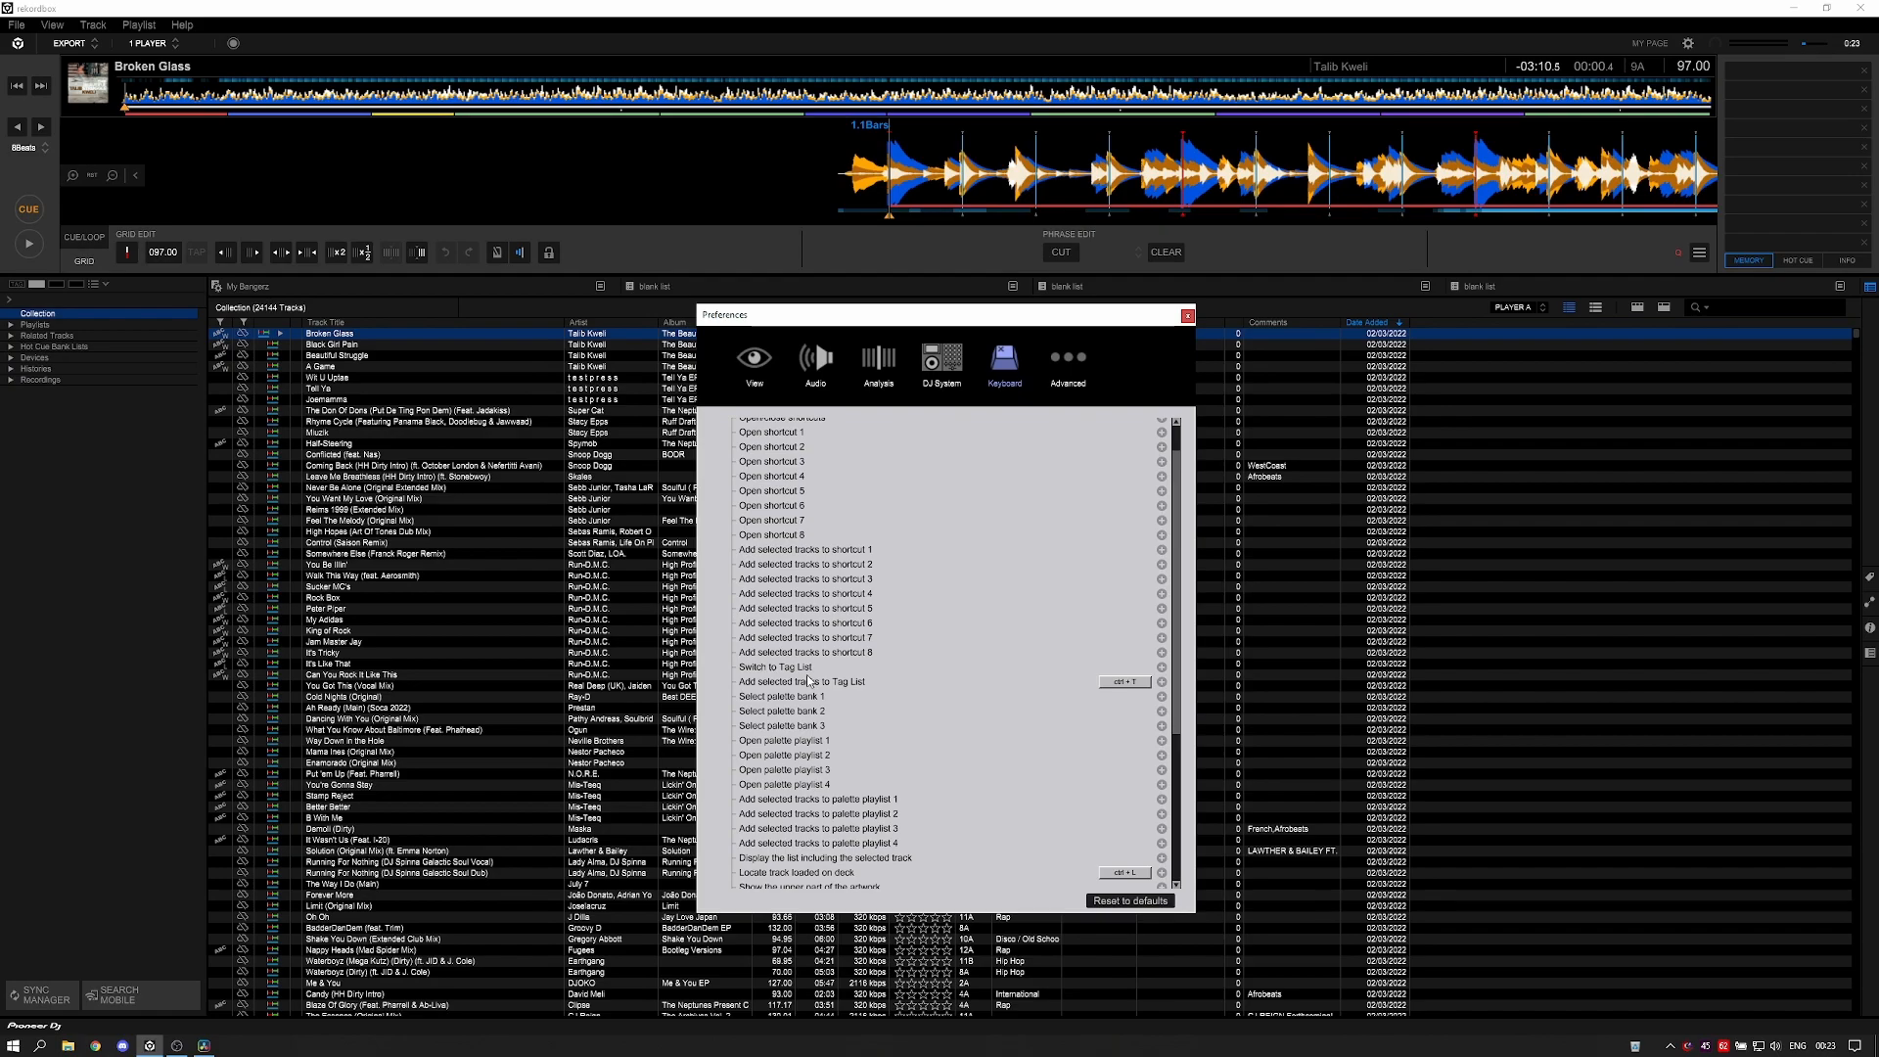
scroll(808, 679, up, 1)
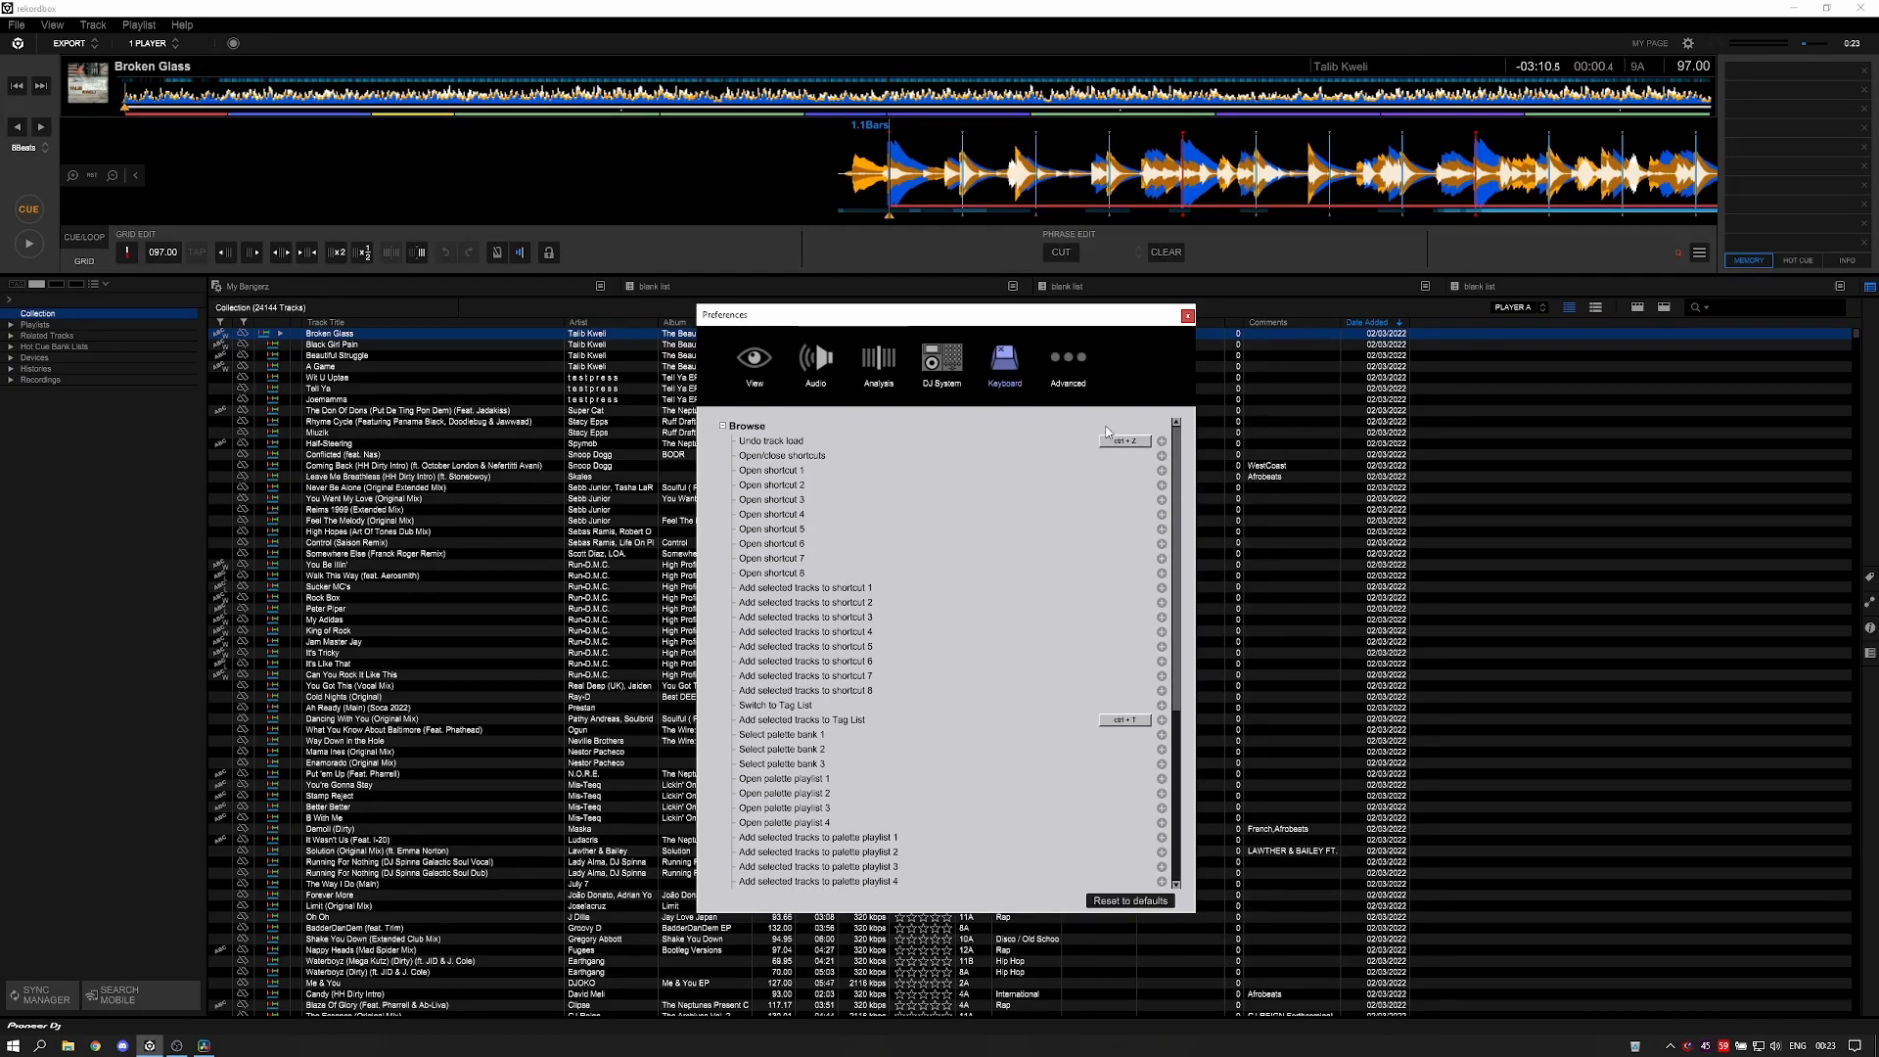
click(1187, 315)
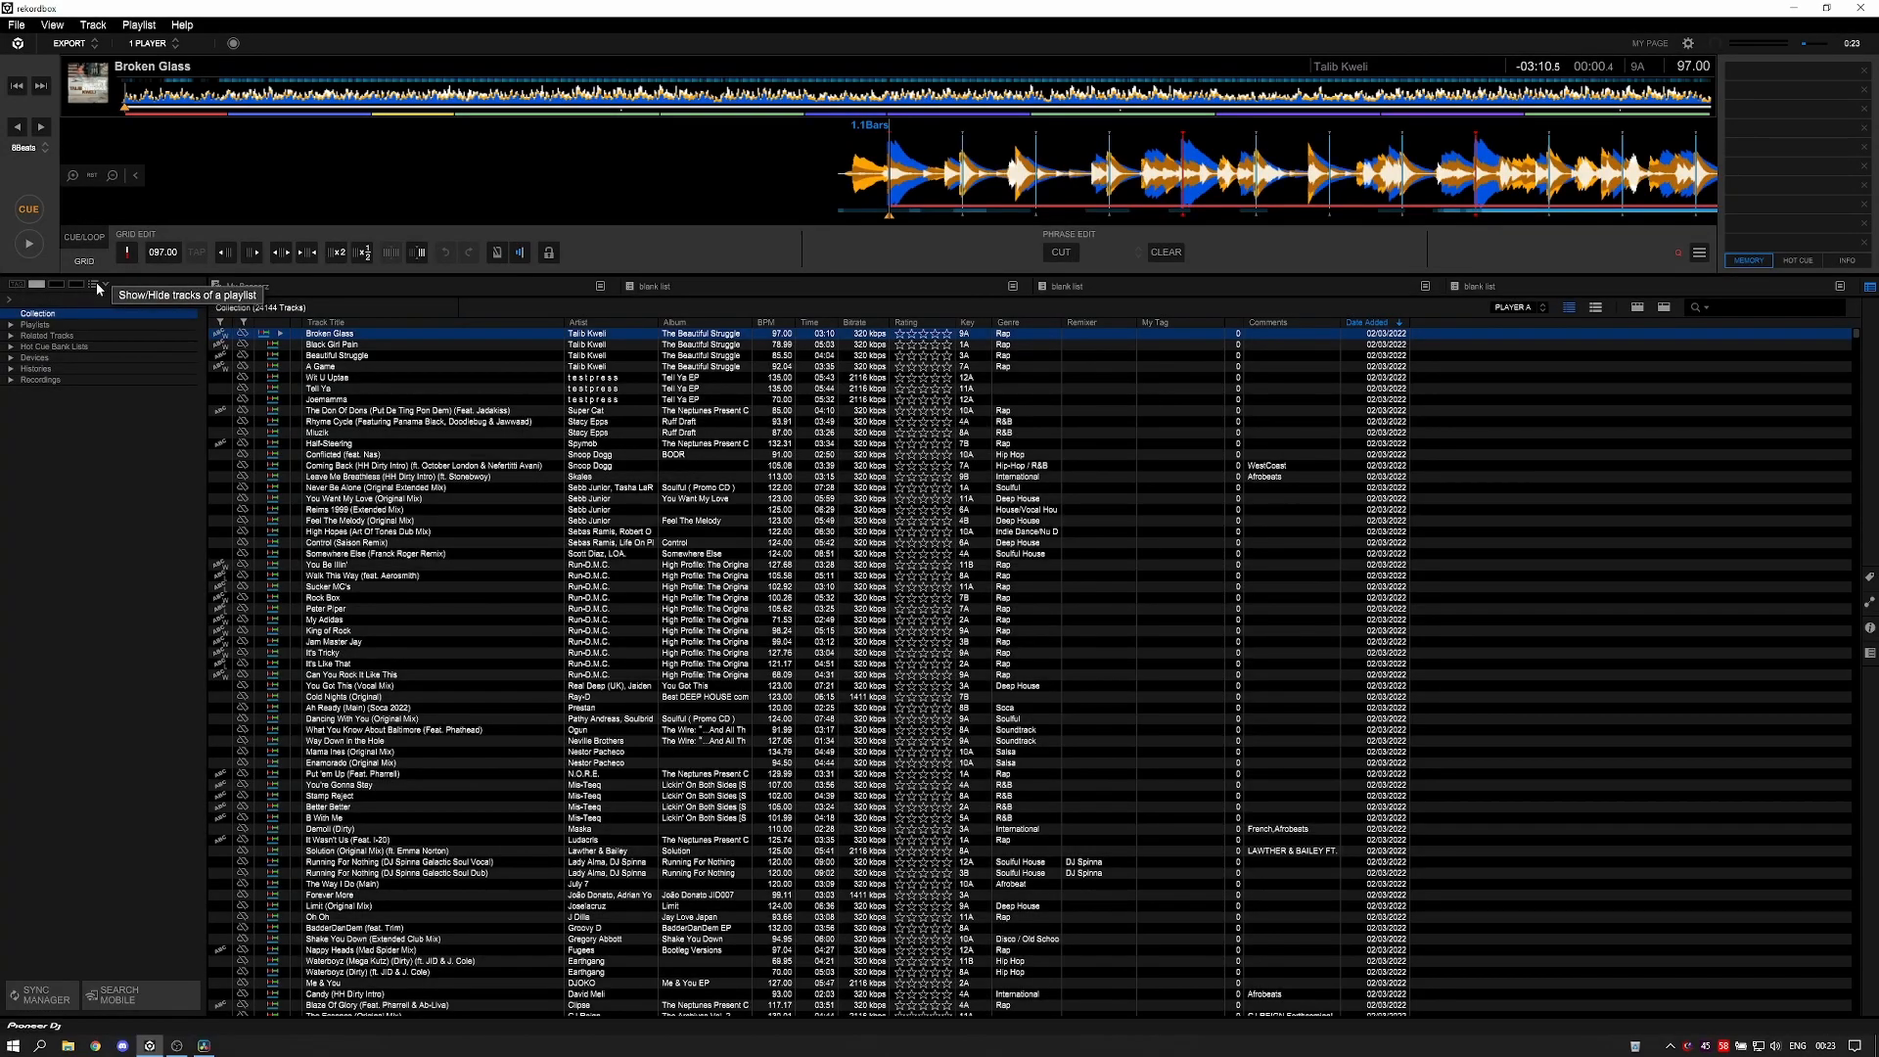
- Show the tracks of the palette playlists, and change the display from palette bank 2 to the Tag List
click(96, 283)
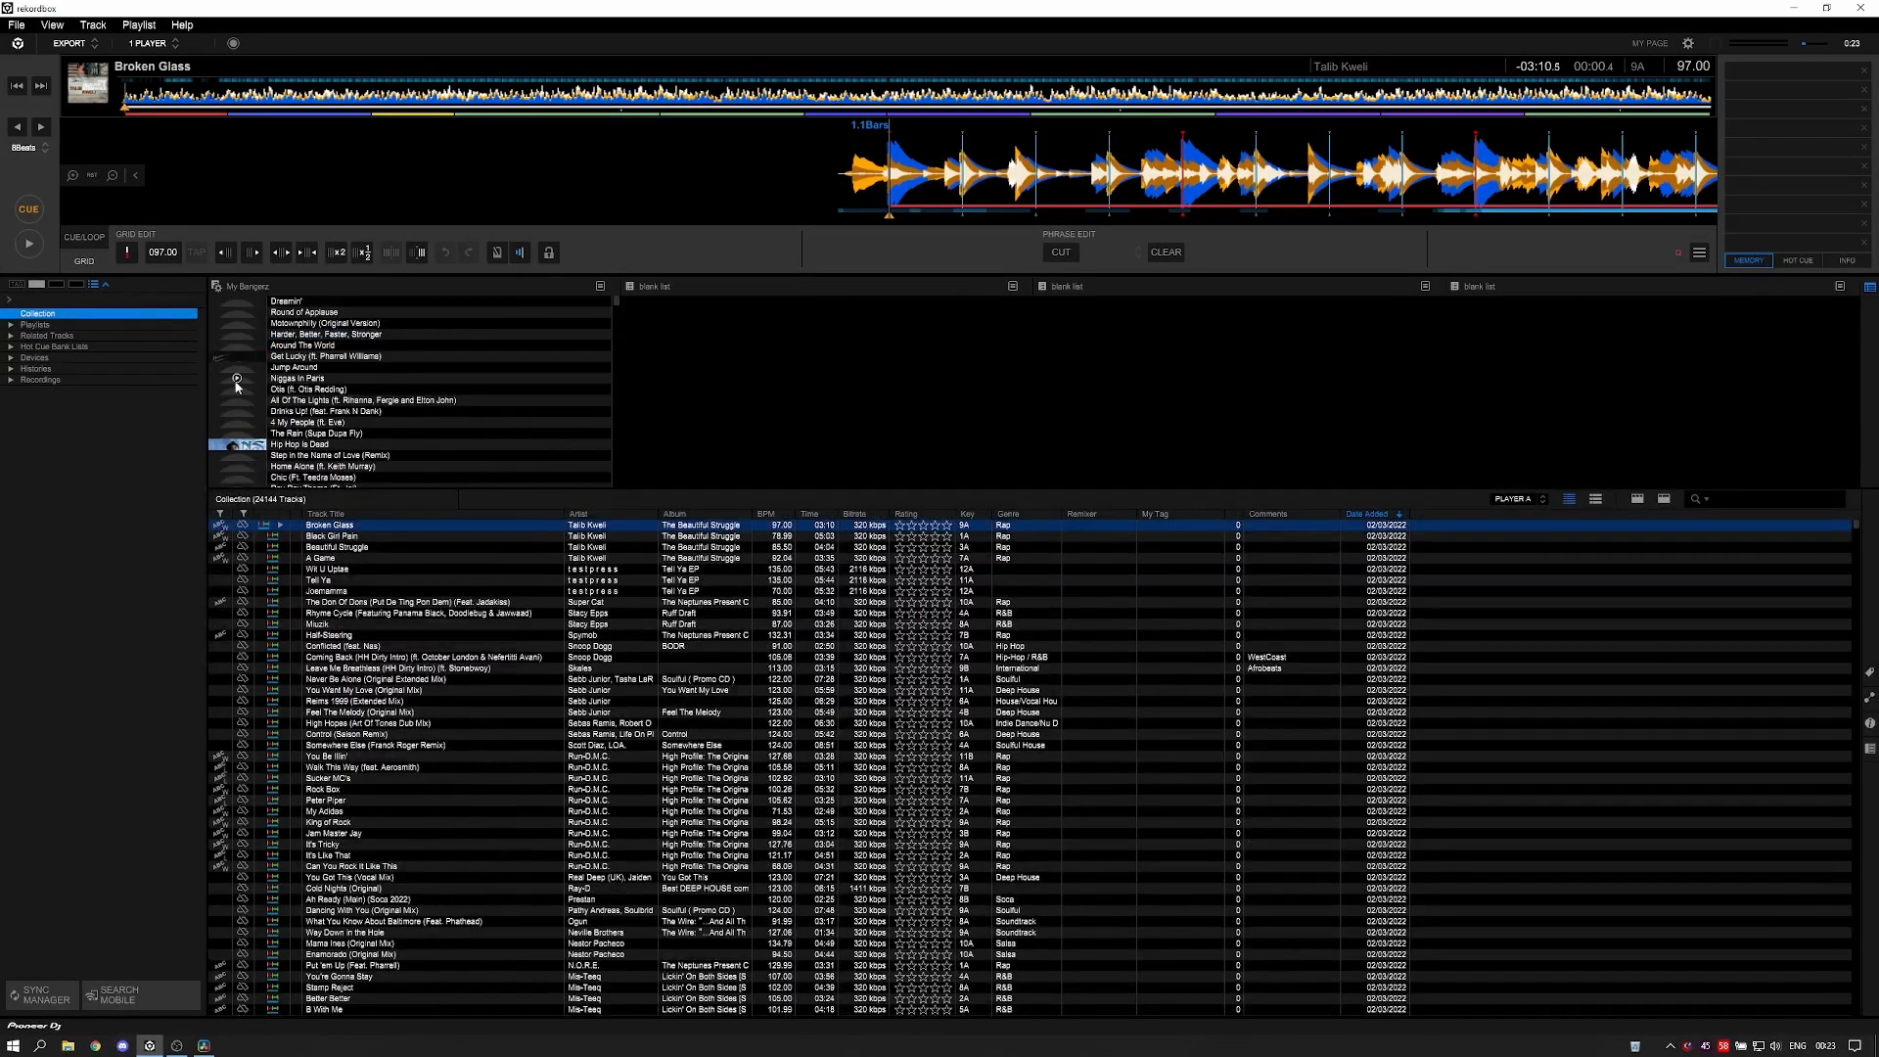
click(55, 284)
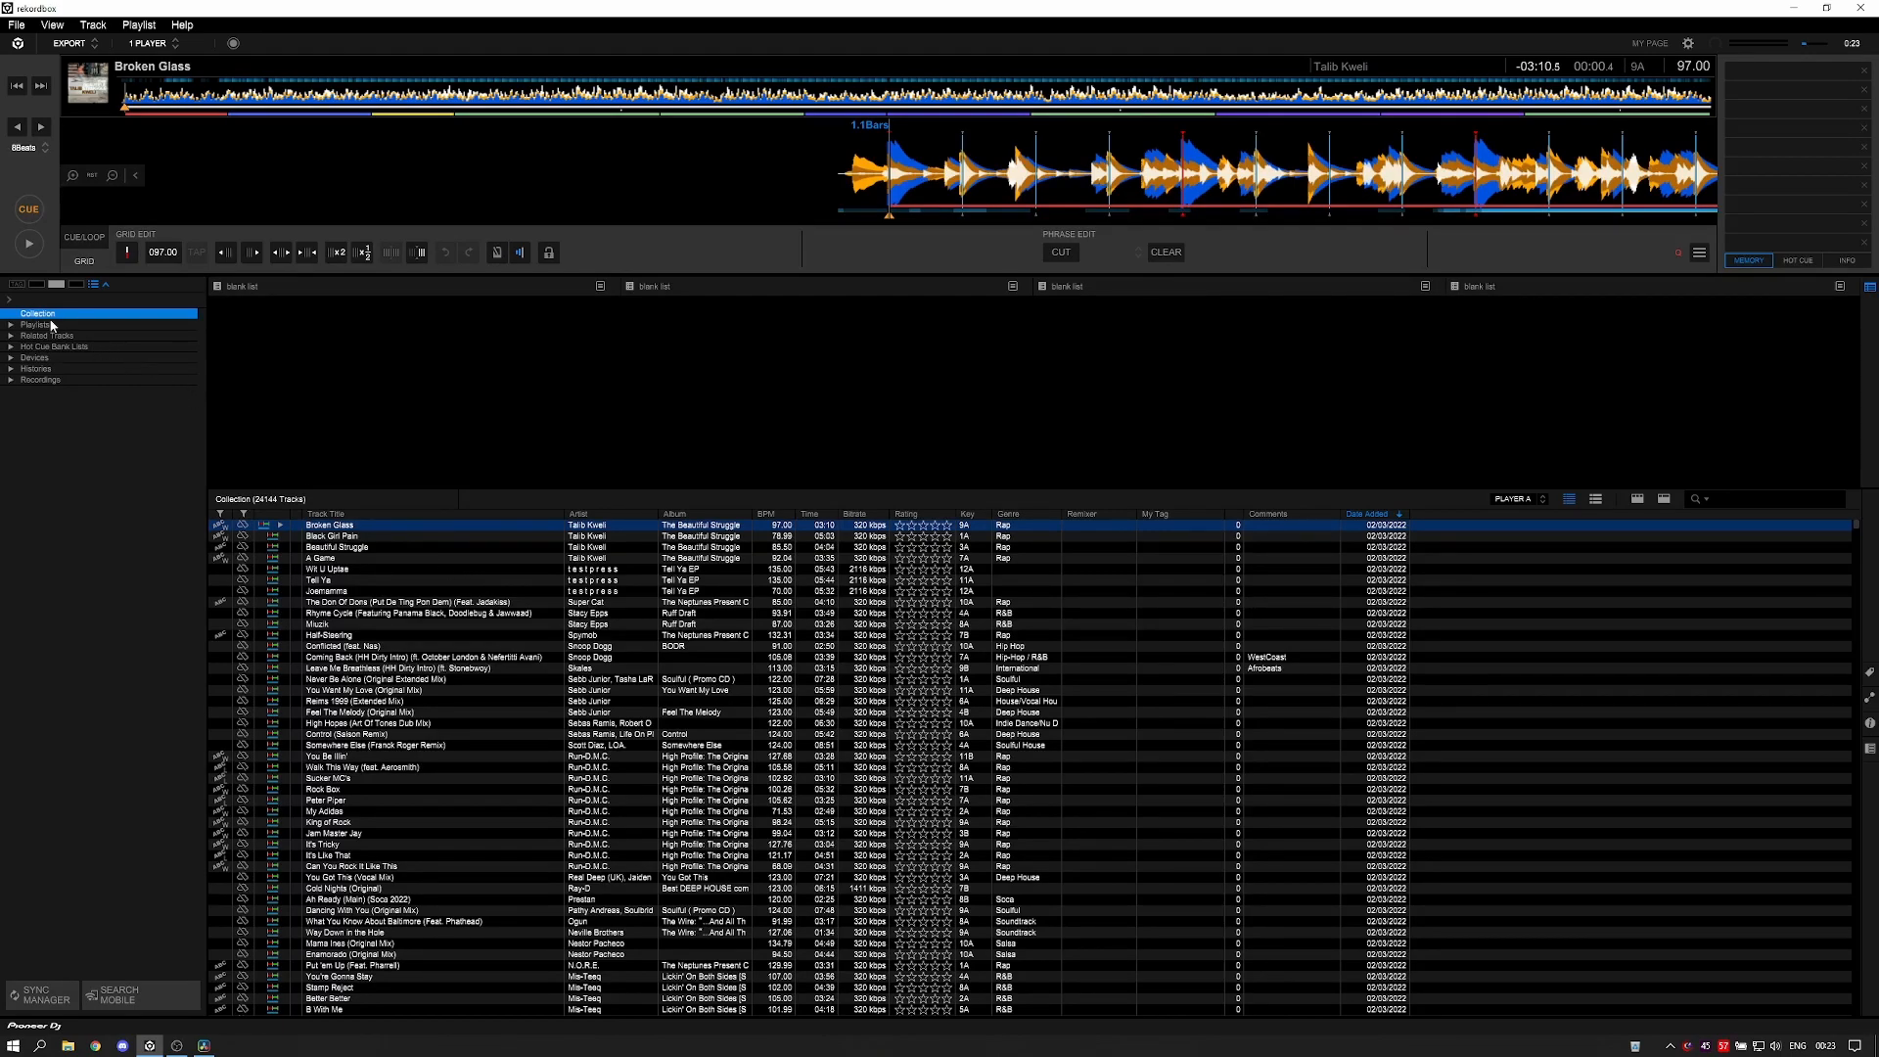
click(16, 284)
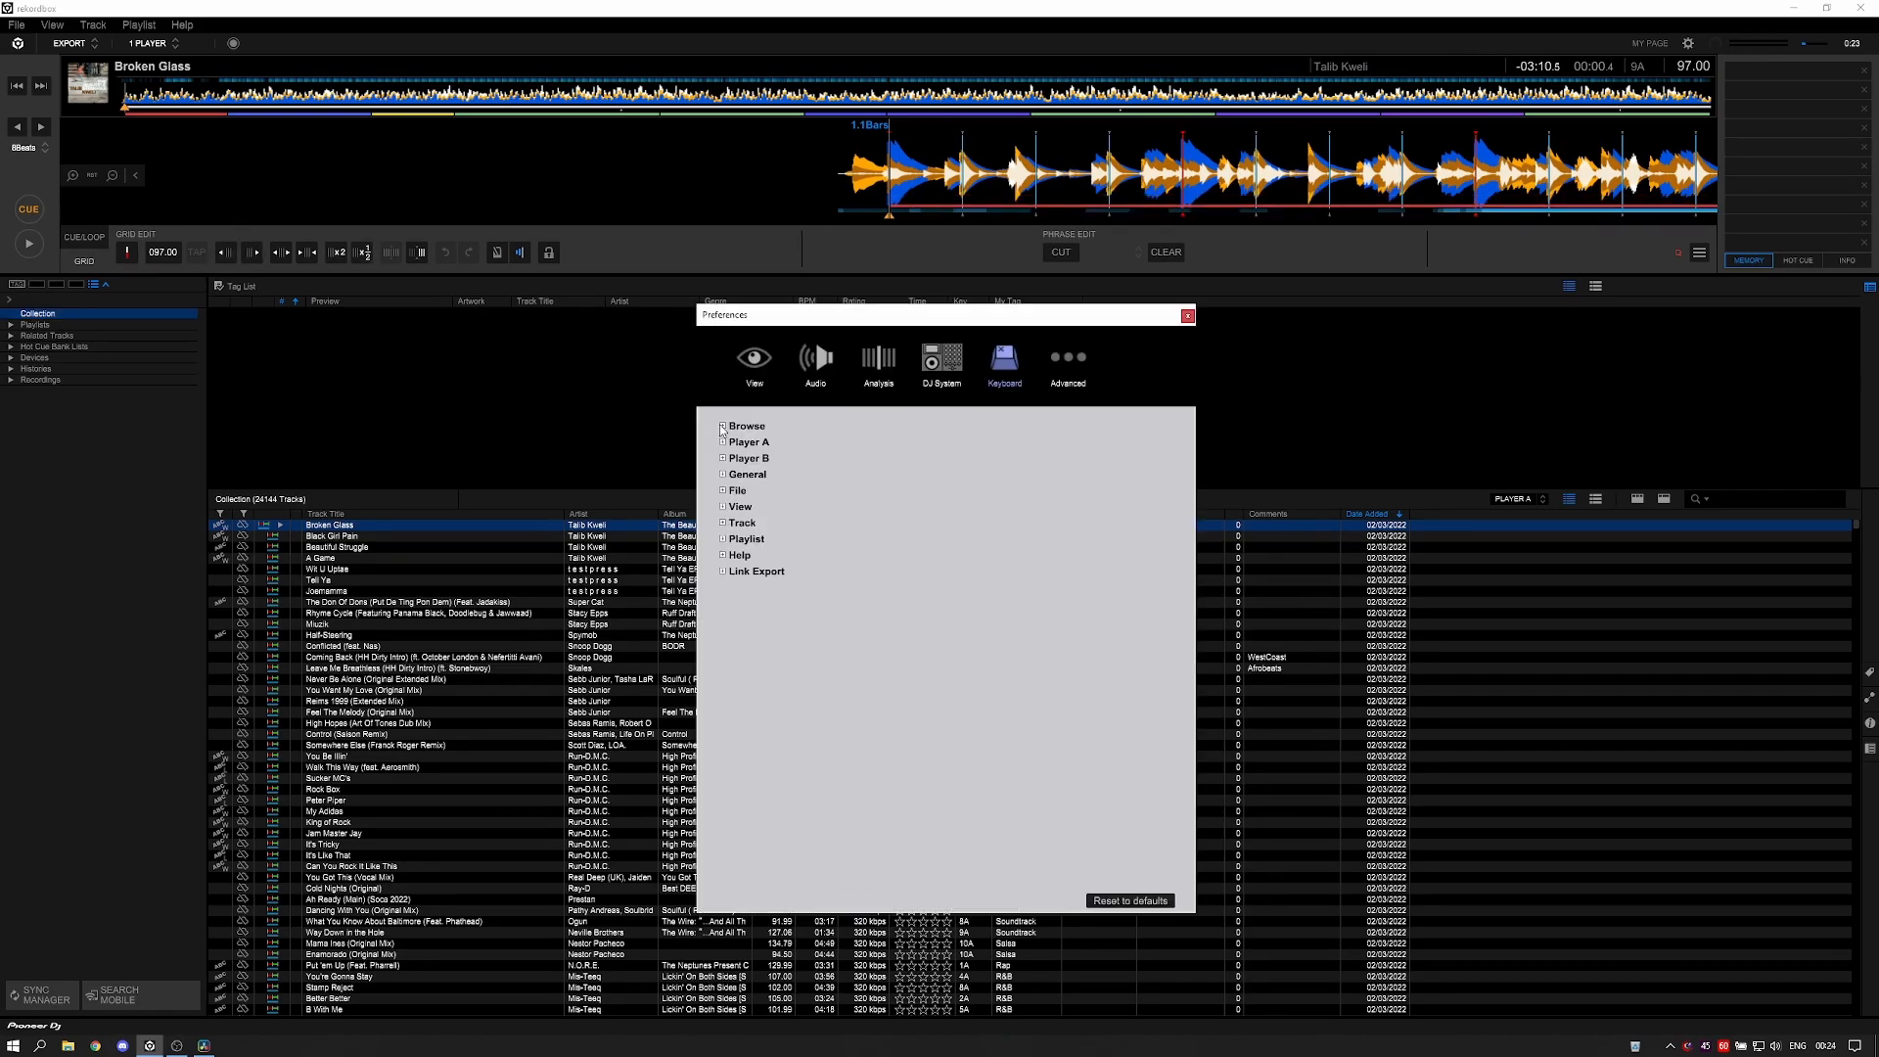
- Expand the Browse category in the keyboard preferences, check the shortcut for adding selected tracks to the Tag List, and close the preferences
click(722, 427)
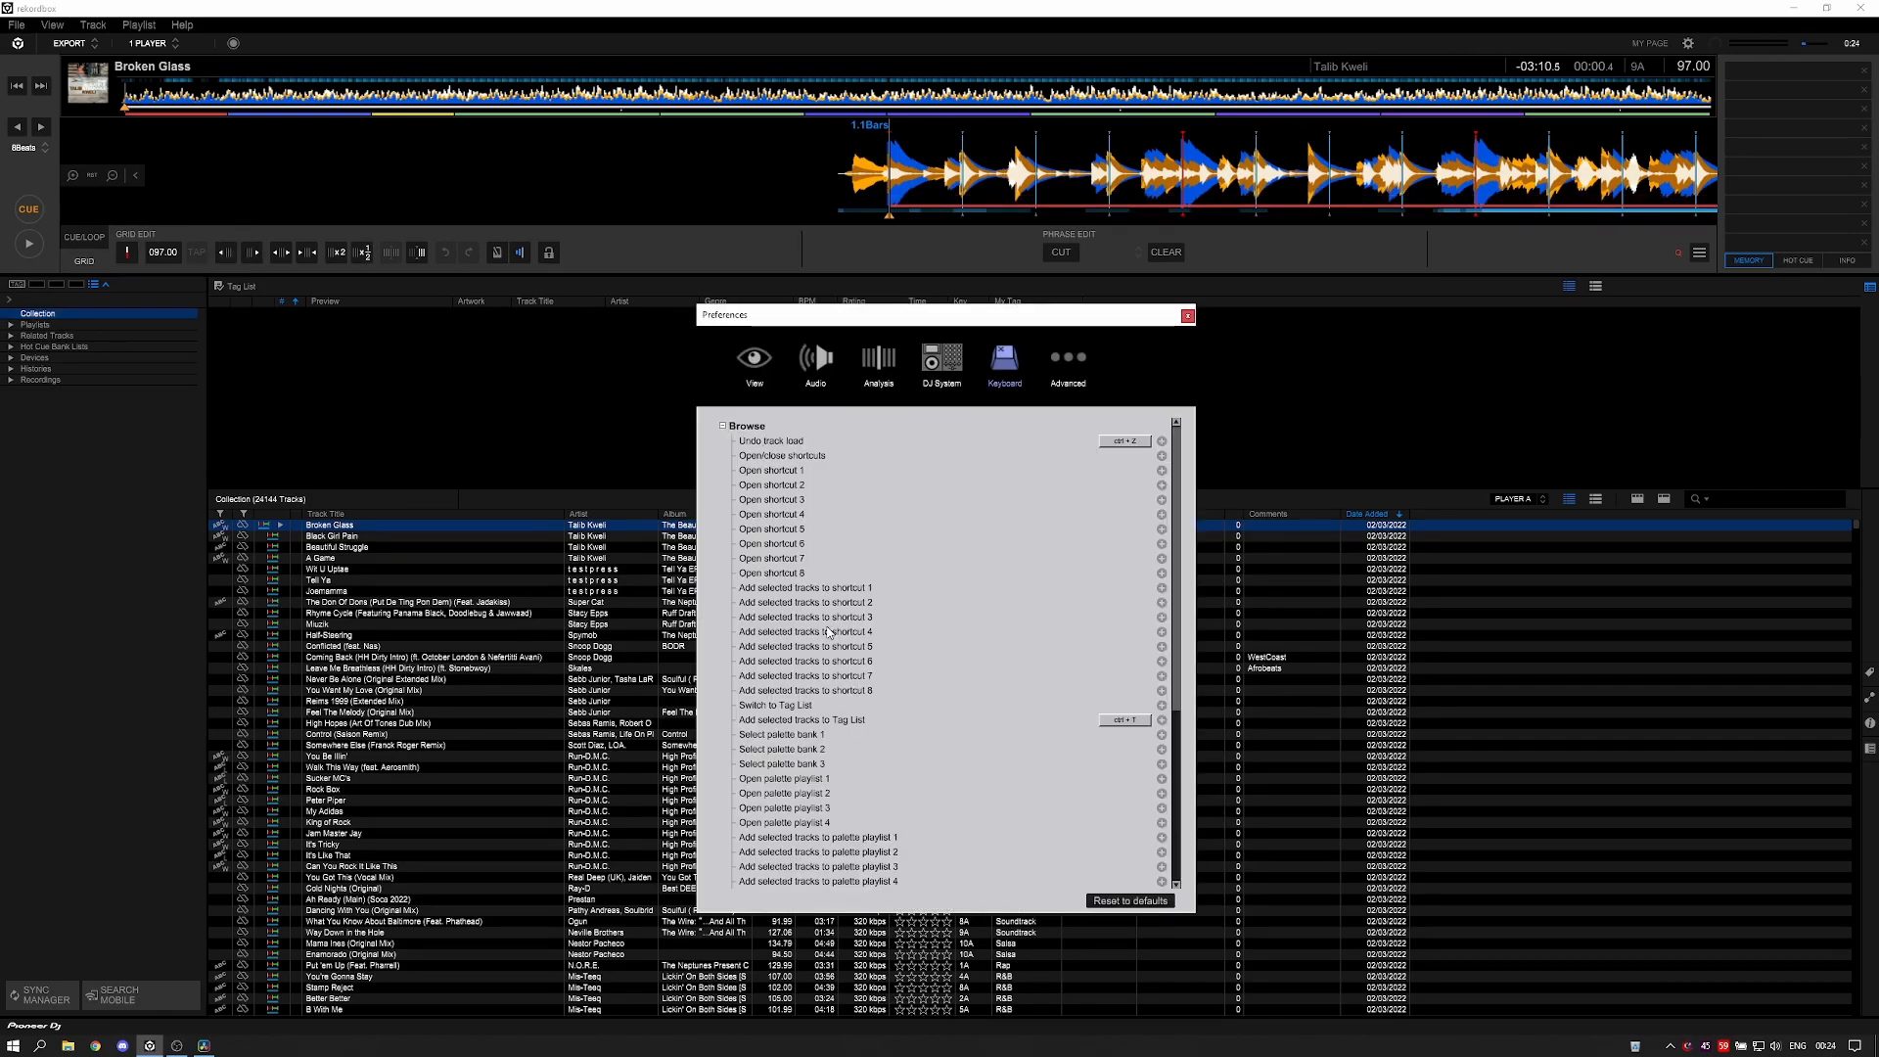
scroll(785, 651, down, 5)
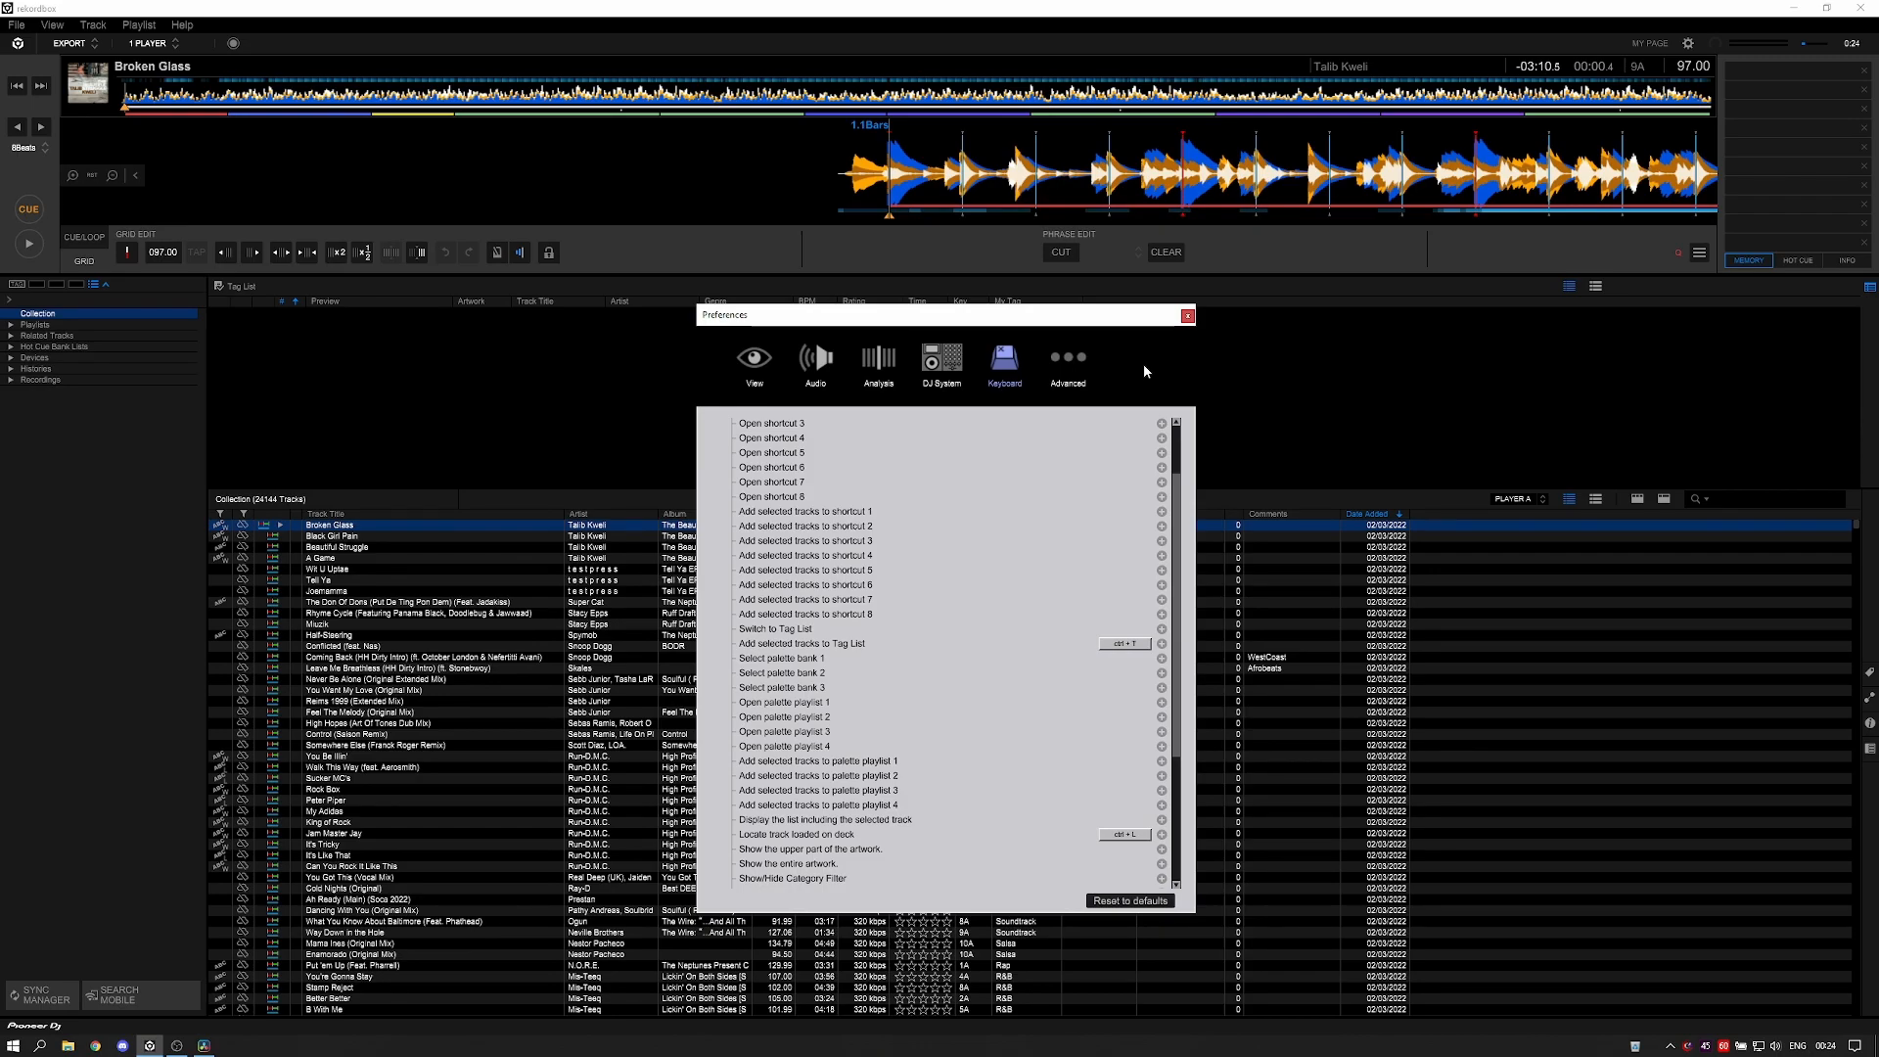
click(1186, 315)
- Add the track Somewhere Else (Franck Roger Remix) from the collection to the Tag List
click(751, 659)
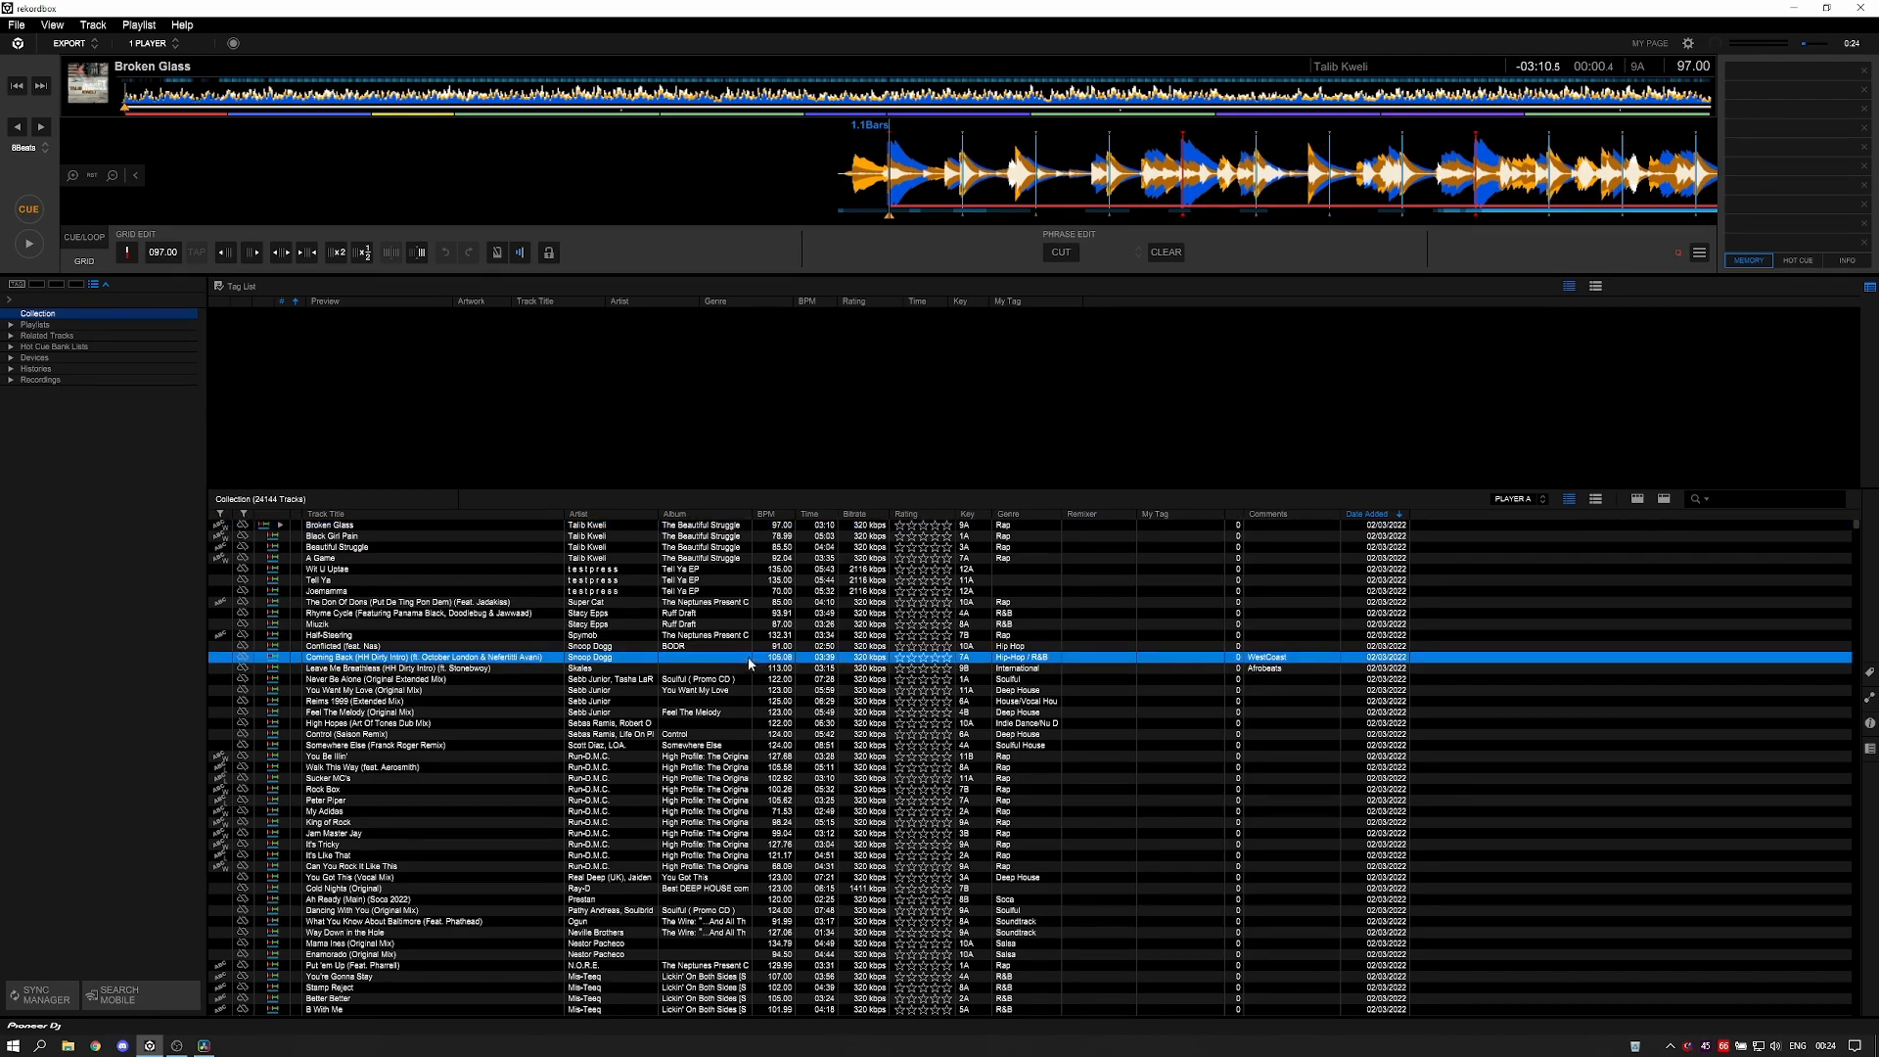
scroll(750, 662, down, 4)
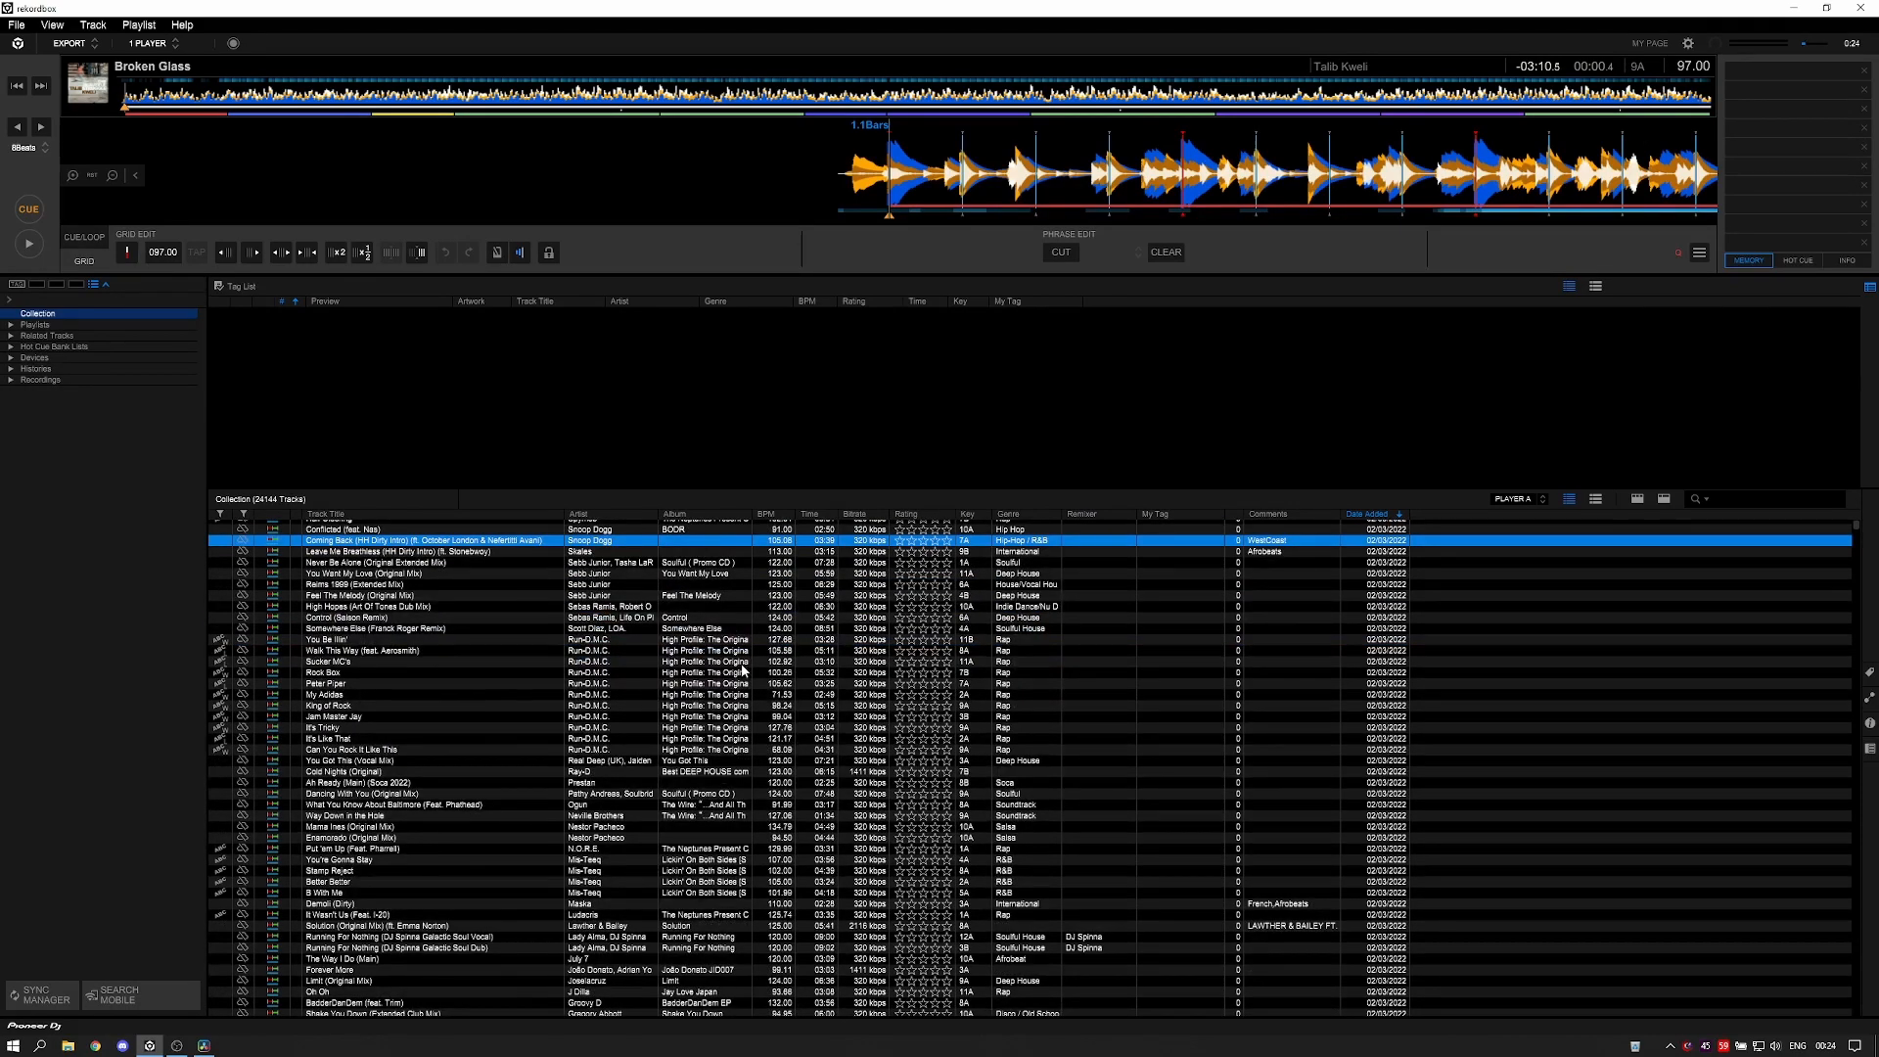
click(628, 629)
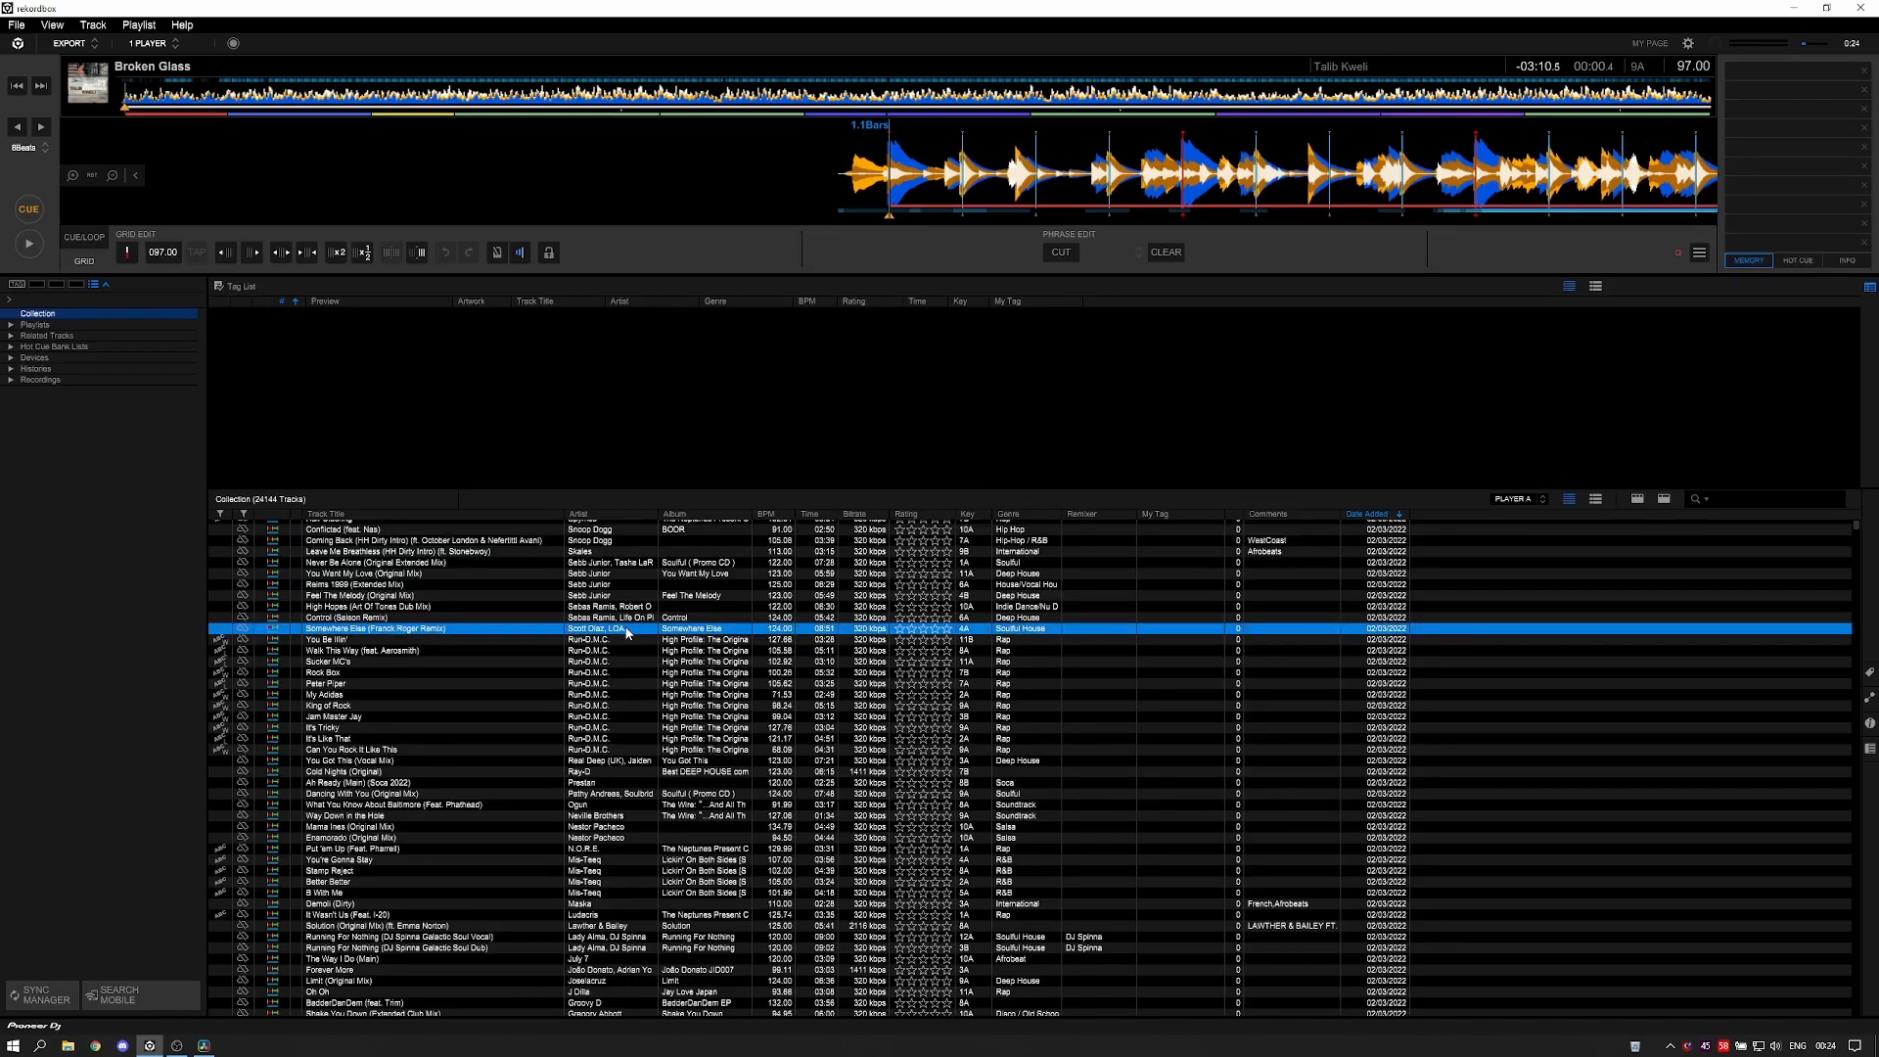
key(ctrl+t)
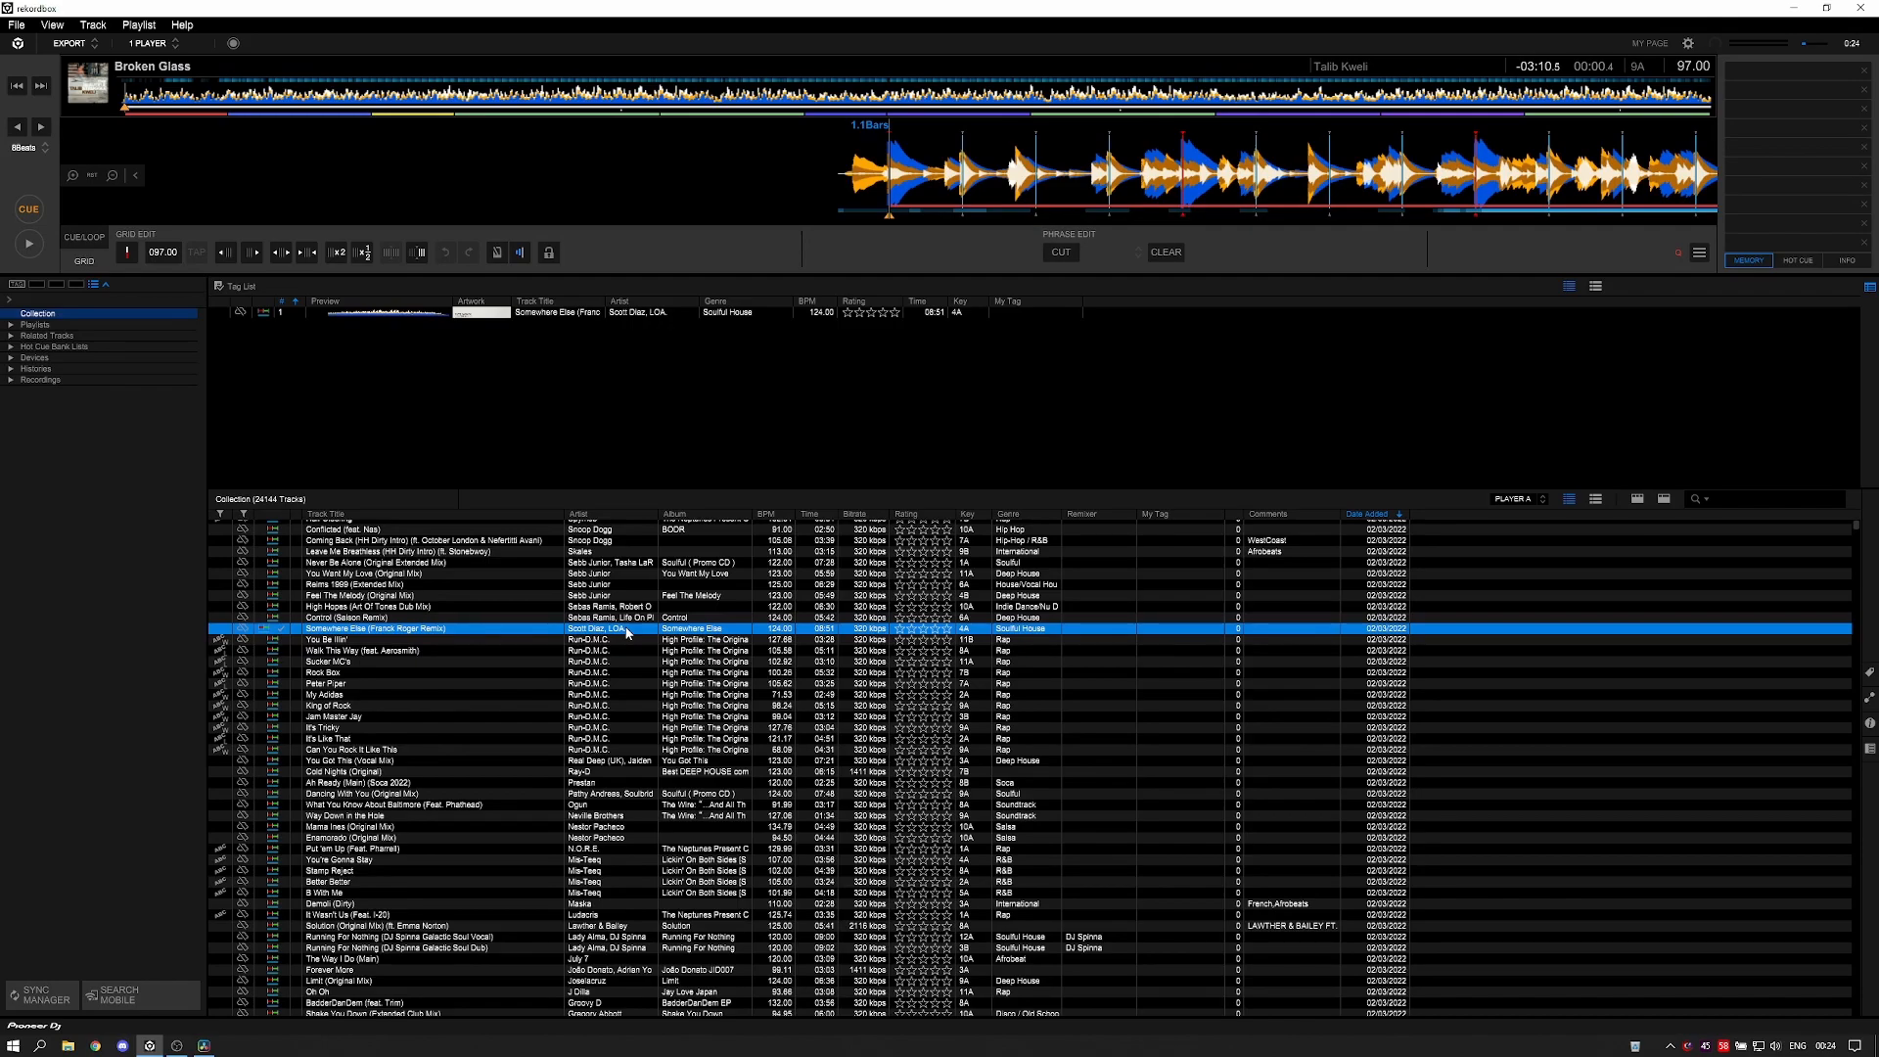
click(434, 673)
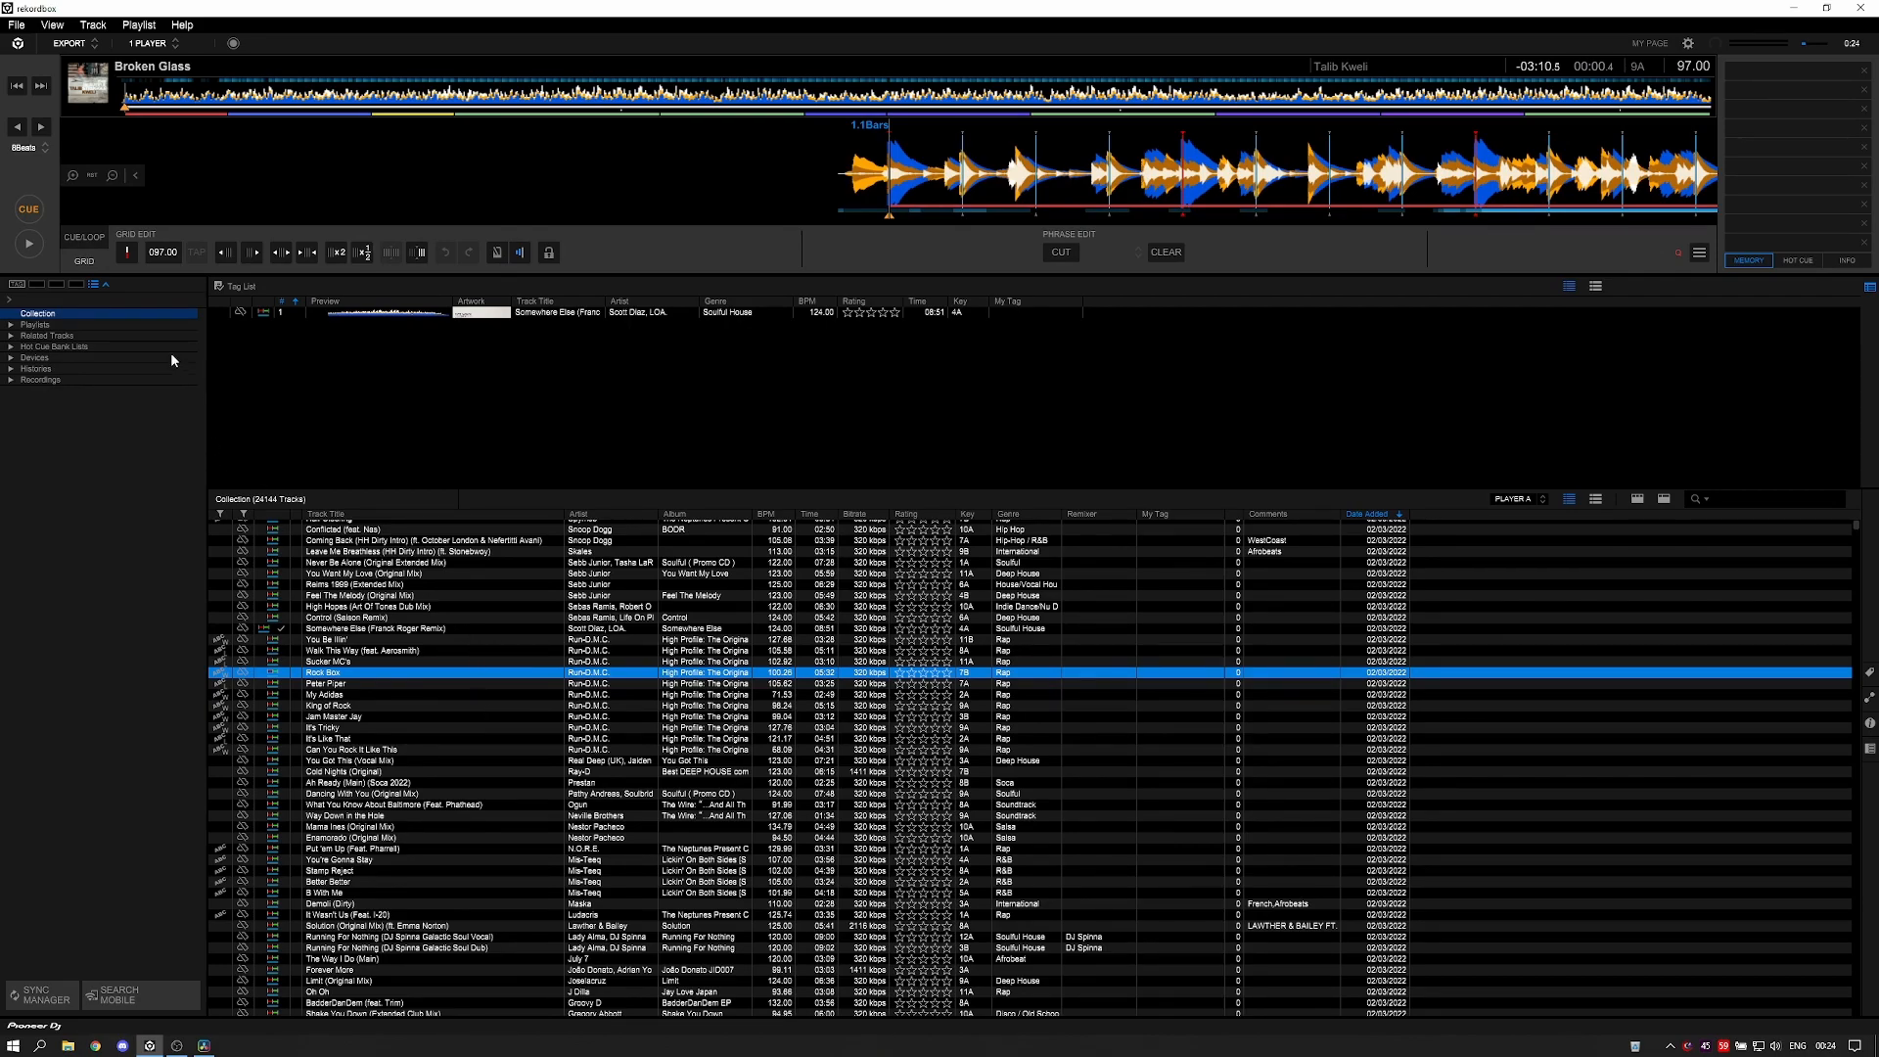
- Hide the Tag List display, close the preferences, and show the first palette bank containing the My Bangerz playlist
click(99, 285)
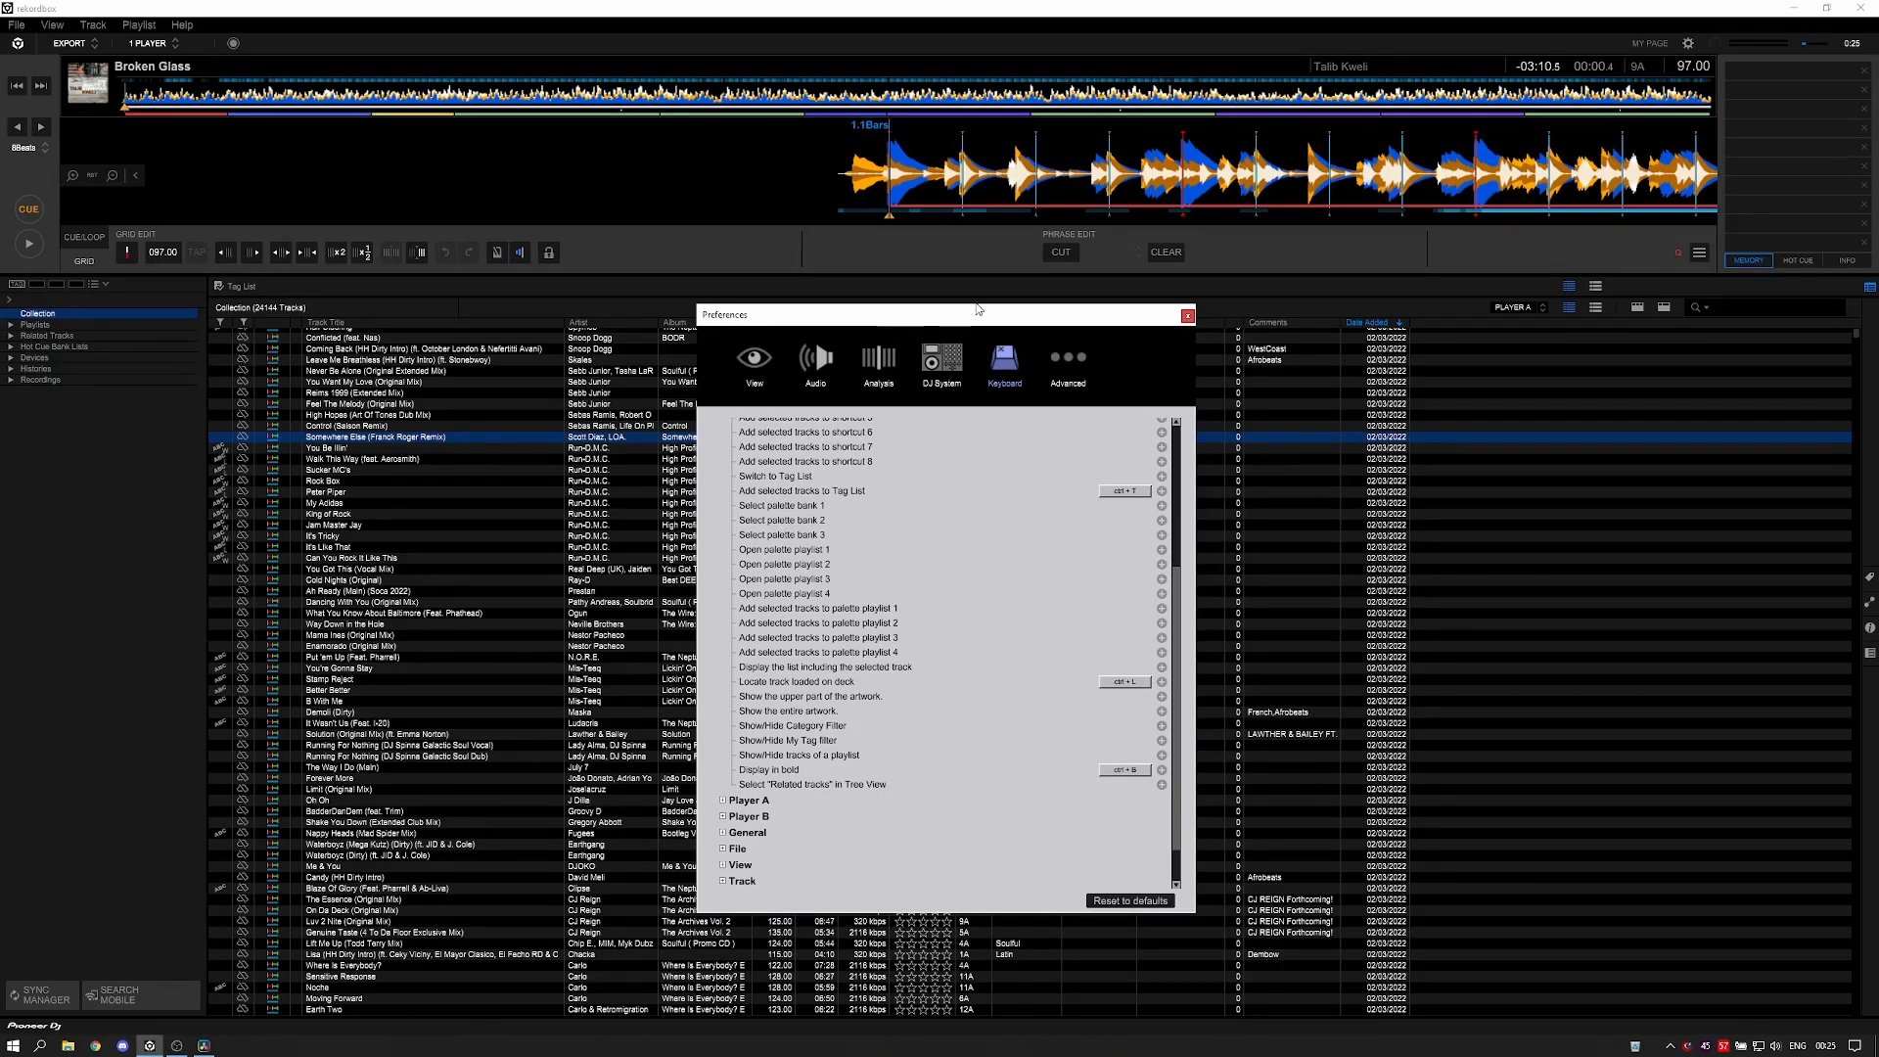
click(1187, 316)
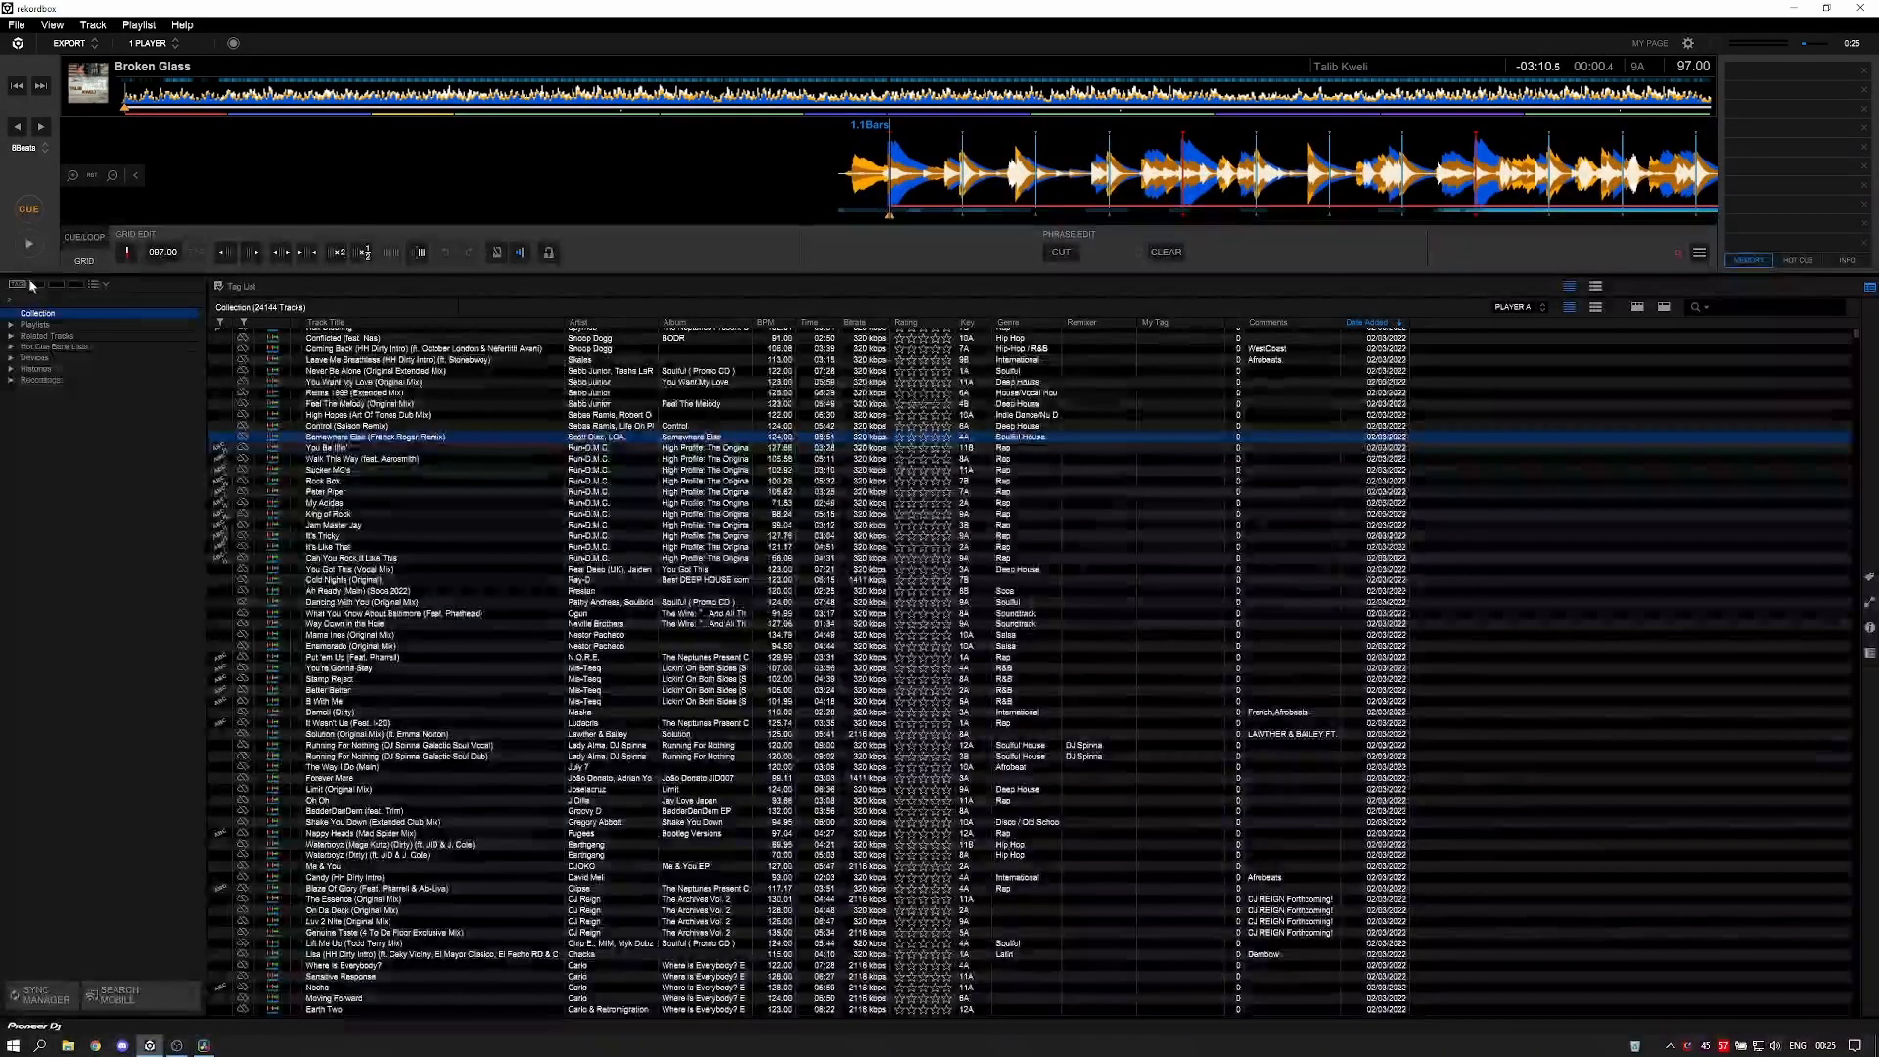
click(94, 284)
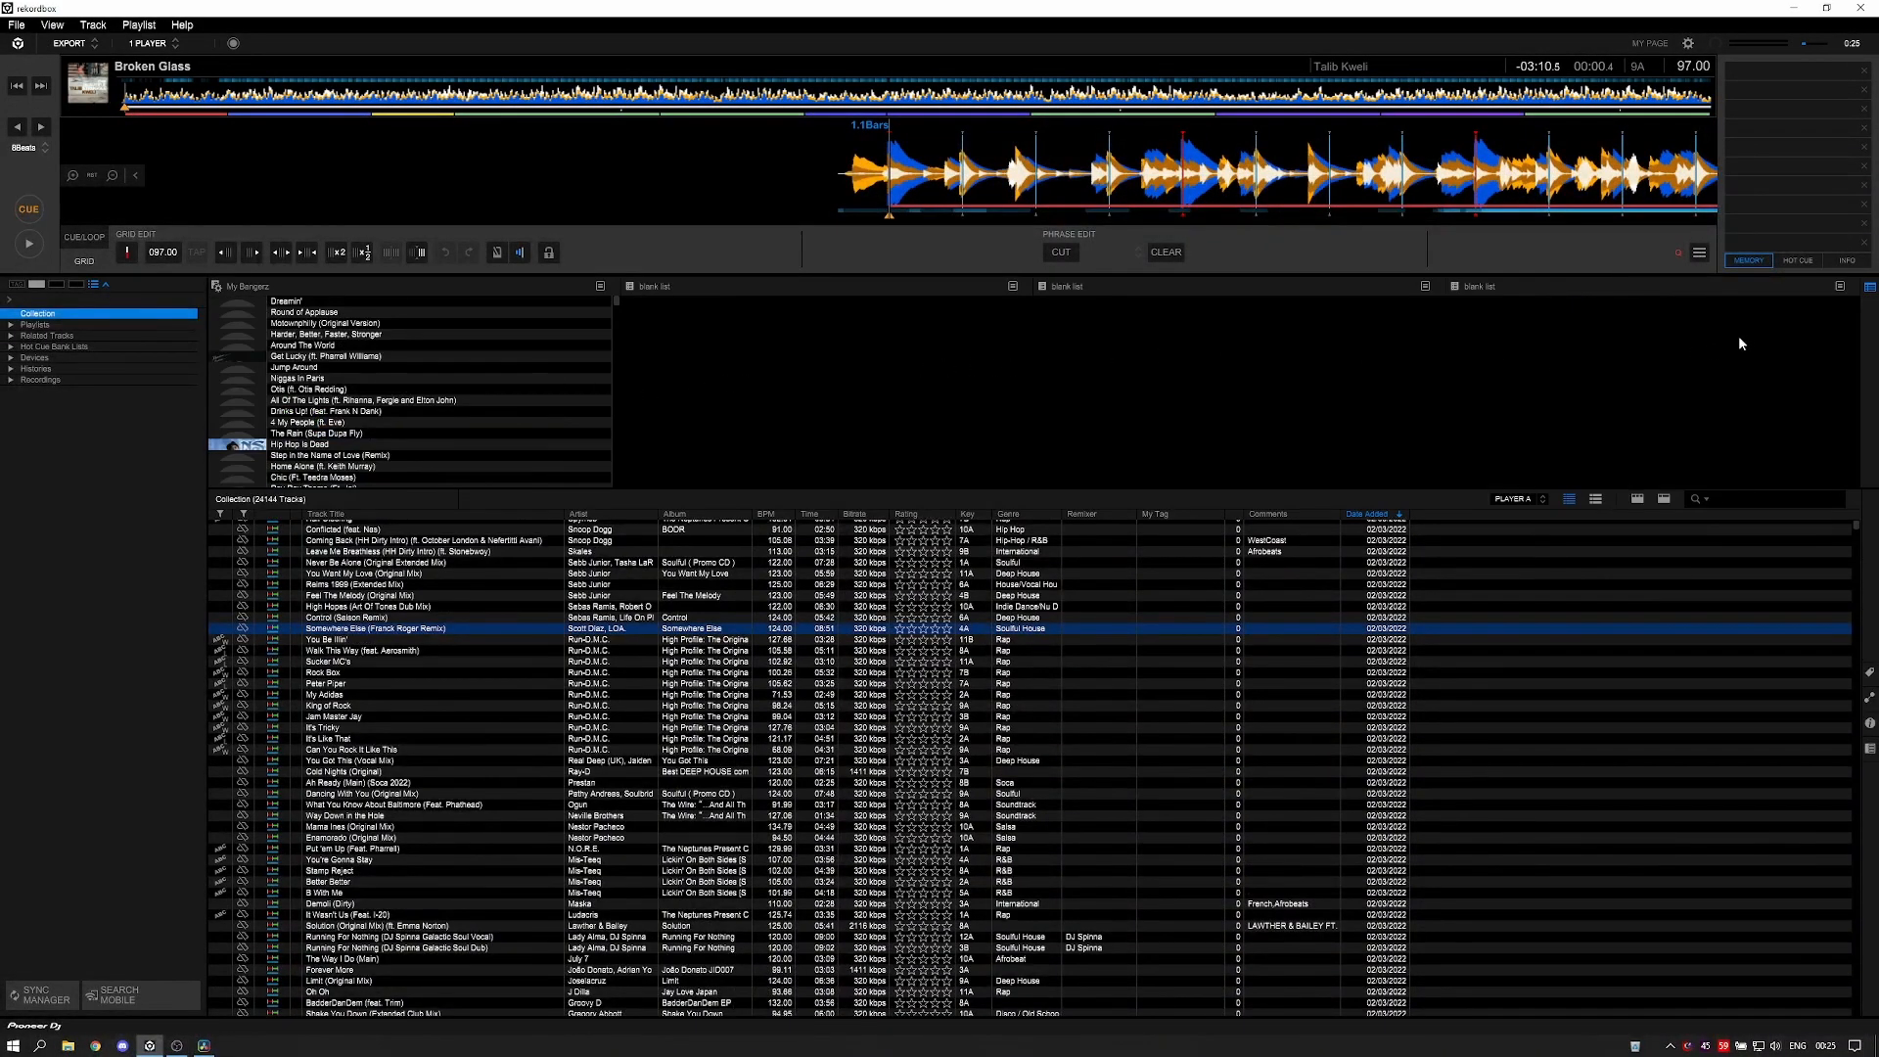
- Expand the Browse category in the keyboard preferences, examine the palette bank and palette playlist shortcuts, and close the preferences
click(1687, 43)
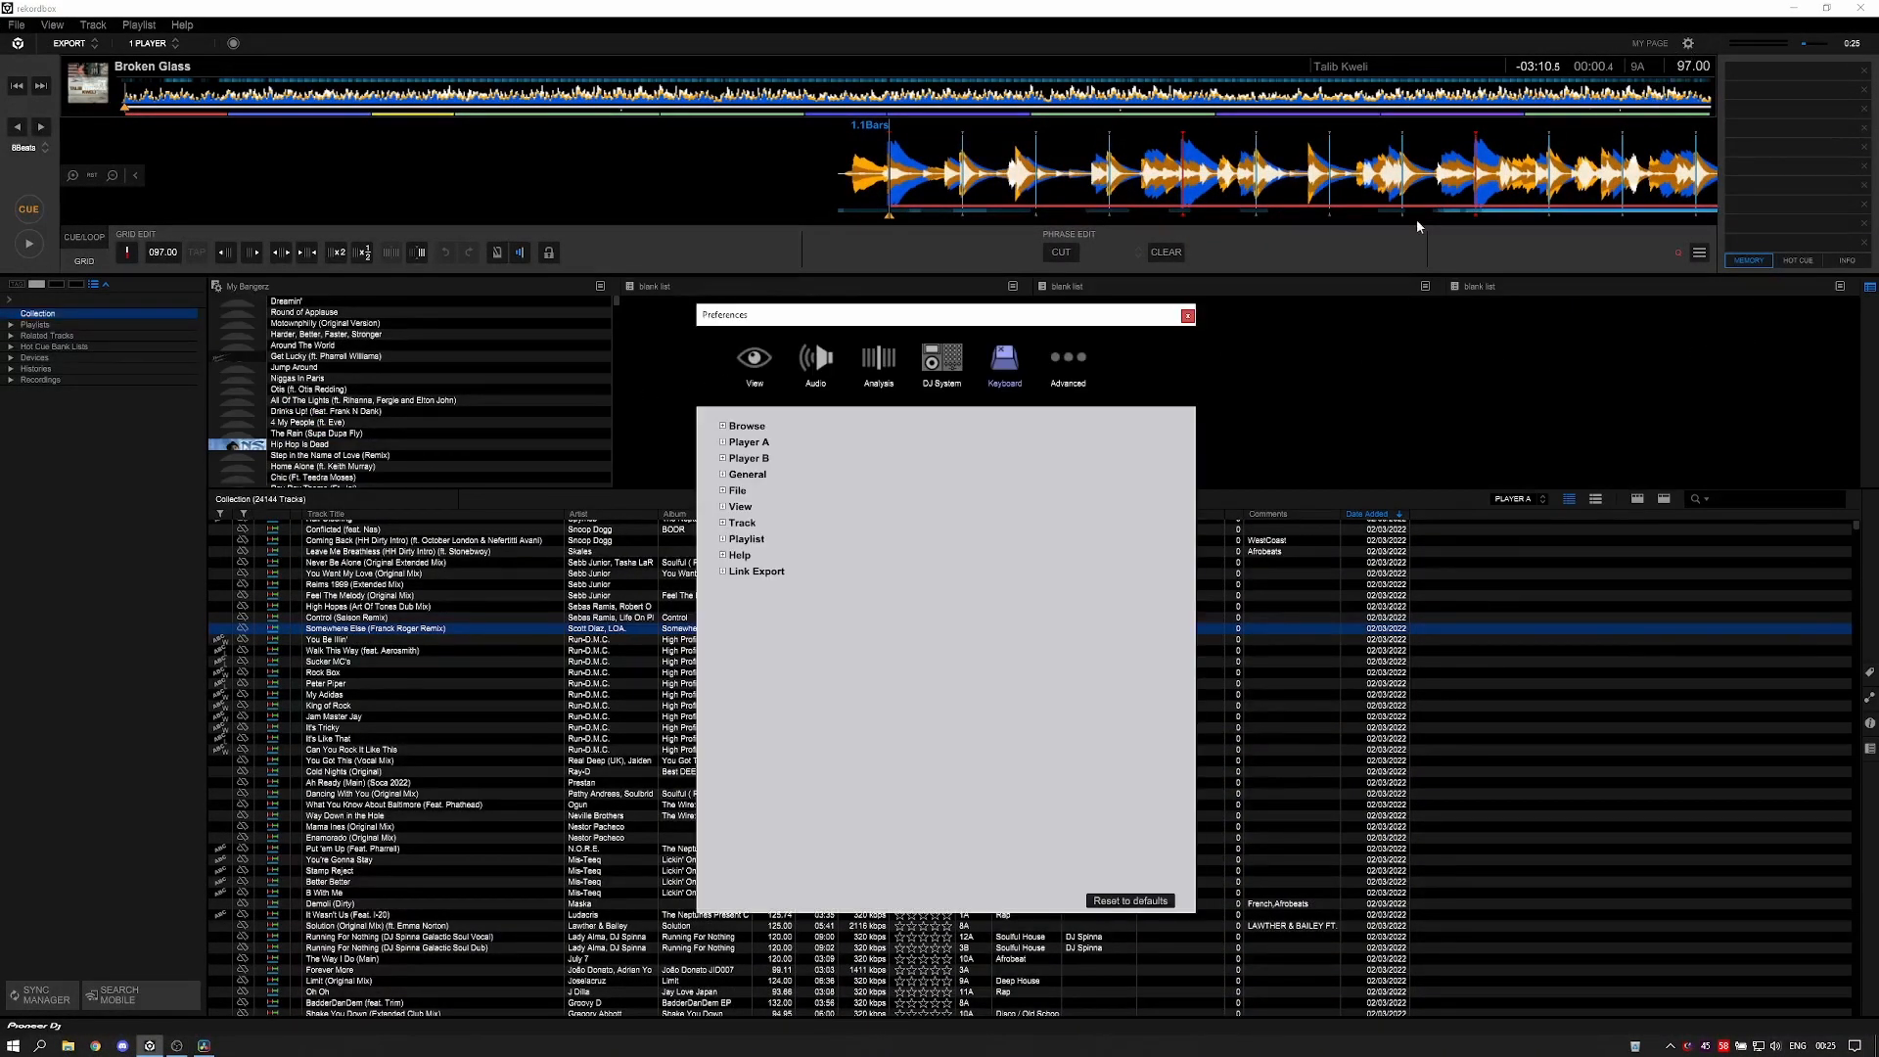
click(722, 425)
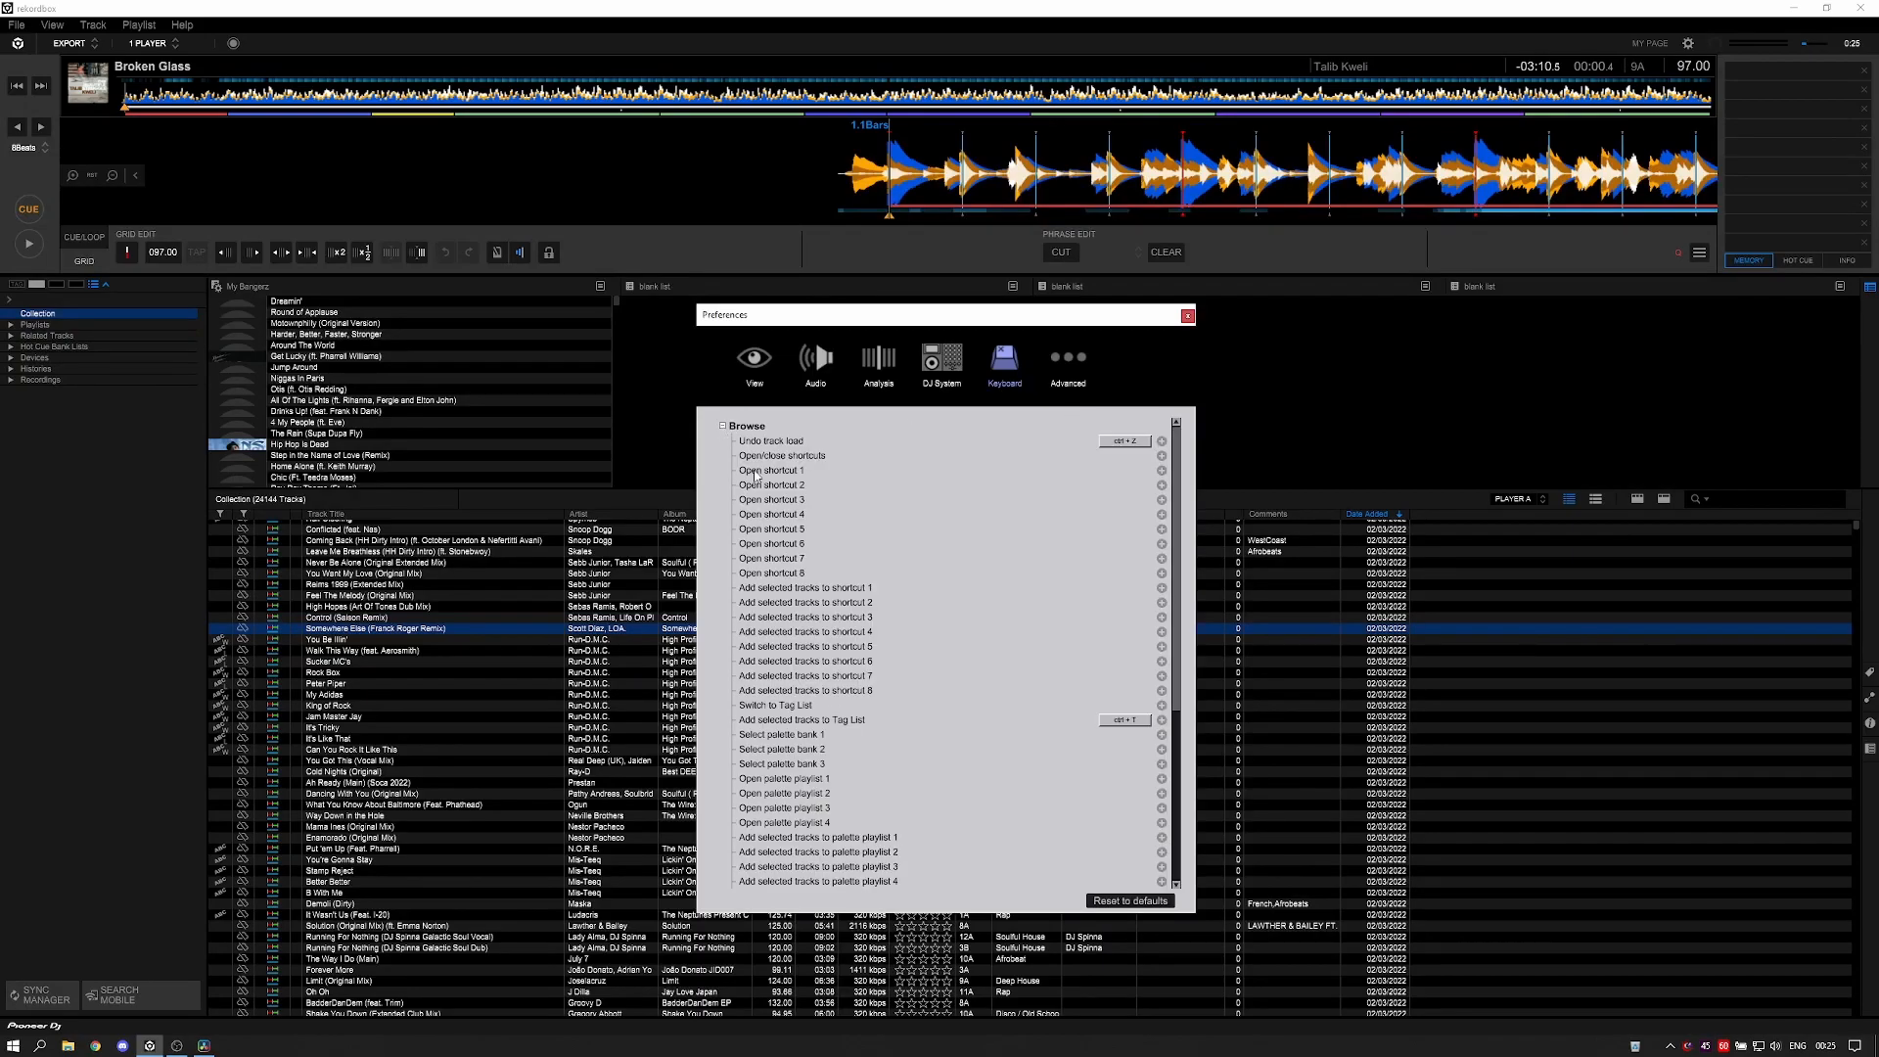
scroll(794, 637, down, 3)
scroll(804, 724, down, 3)
scroll(812, 665, up, 2)
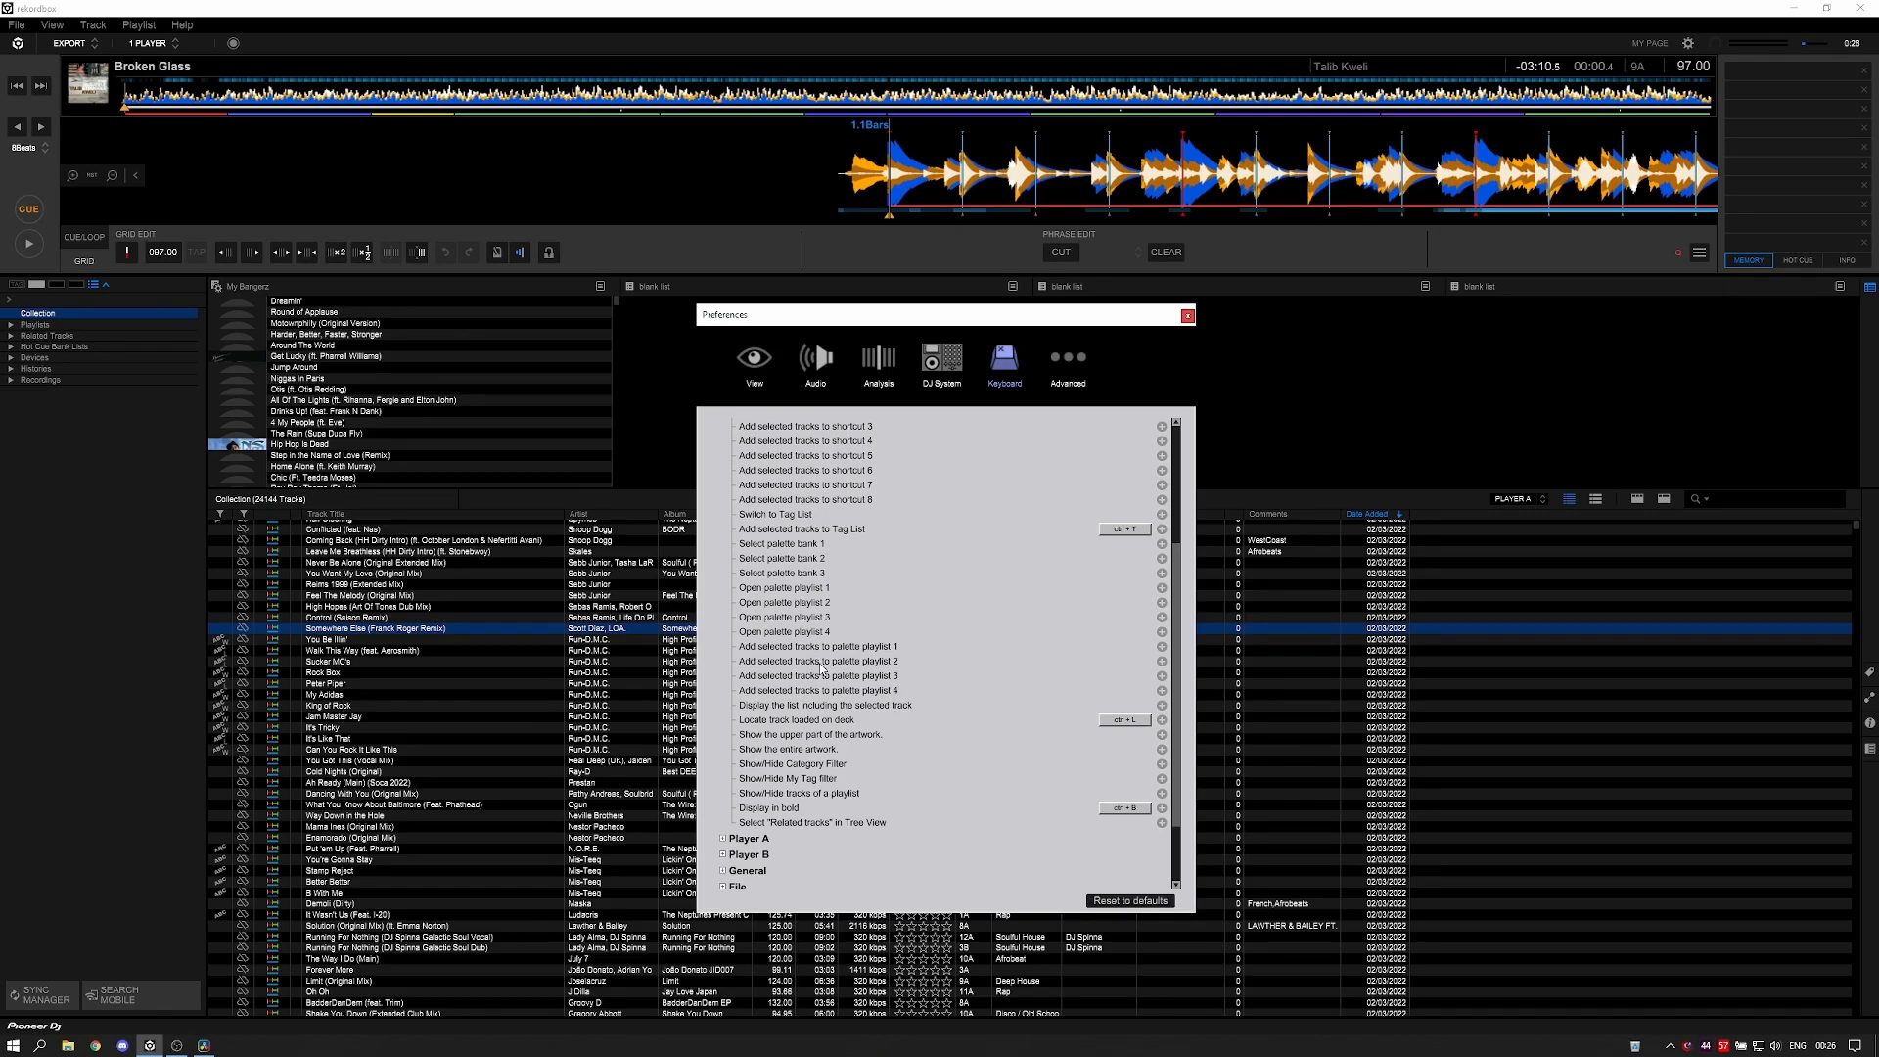
click(1187, 315)
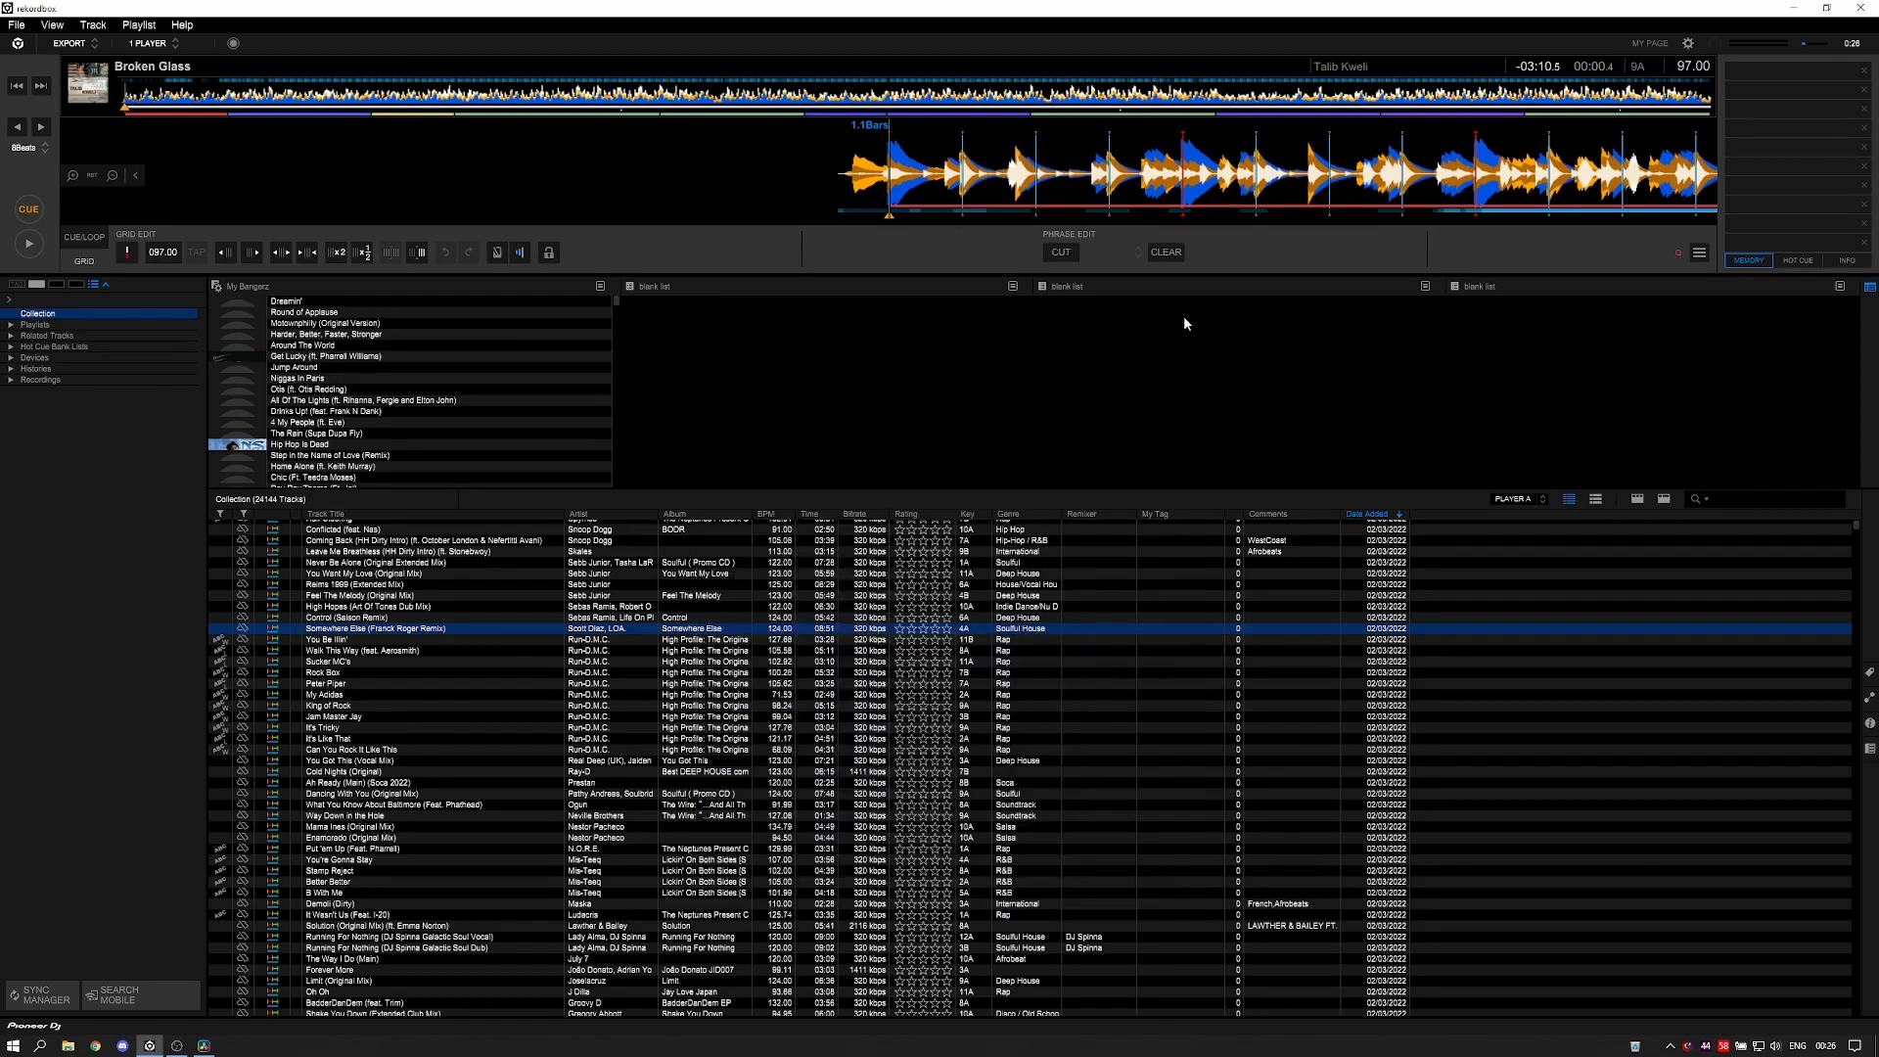
- View the Playlists tree and collapse it, then check the Browse shortcuts for locating the track loaded on the deck and close the preferences
click(11, 326)
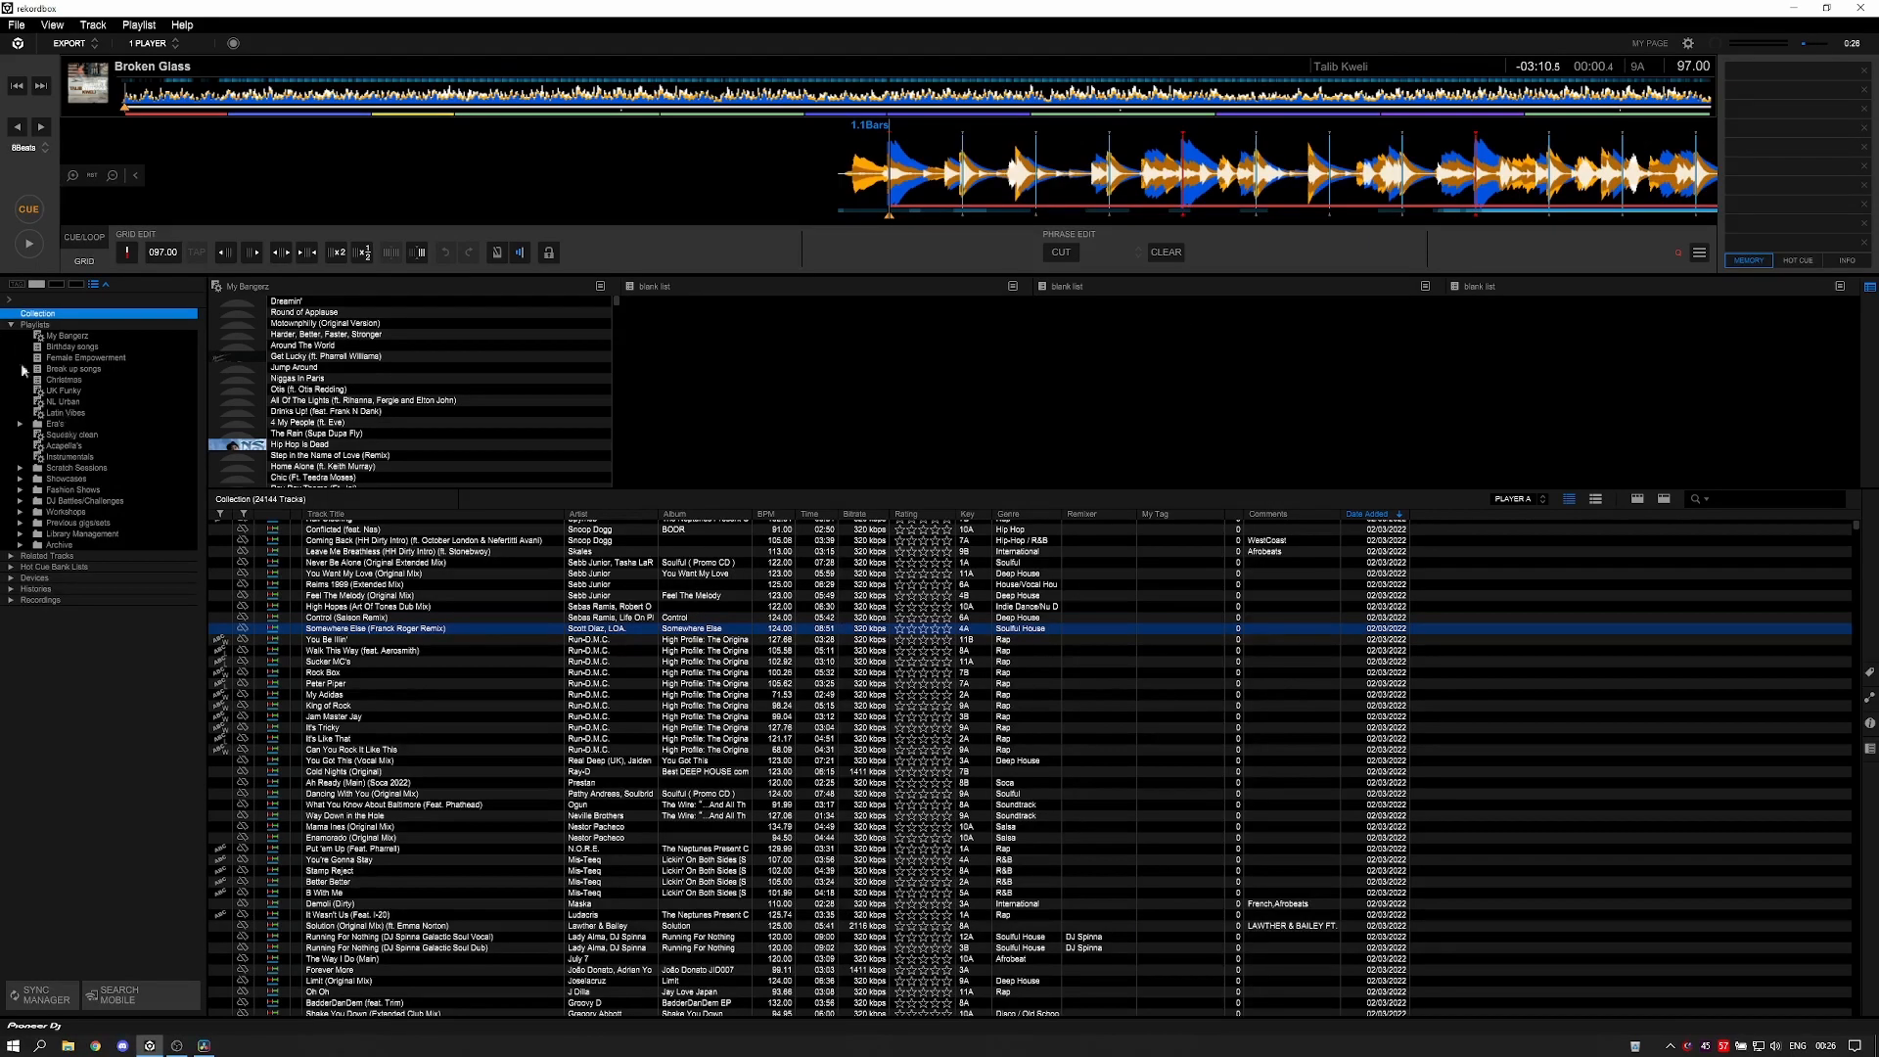
click(9, 325)
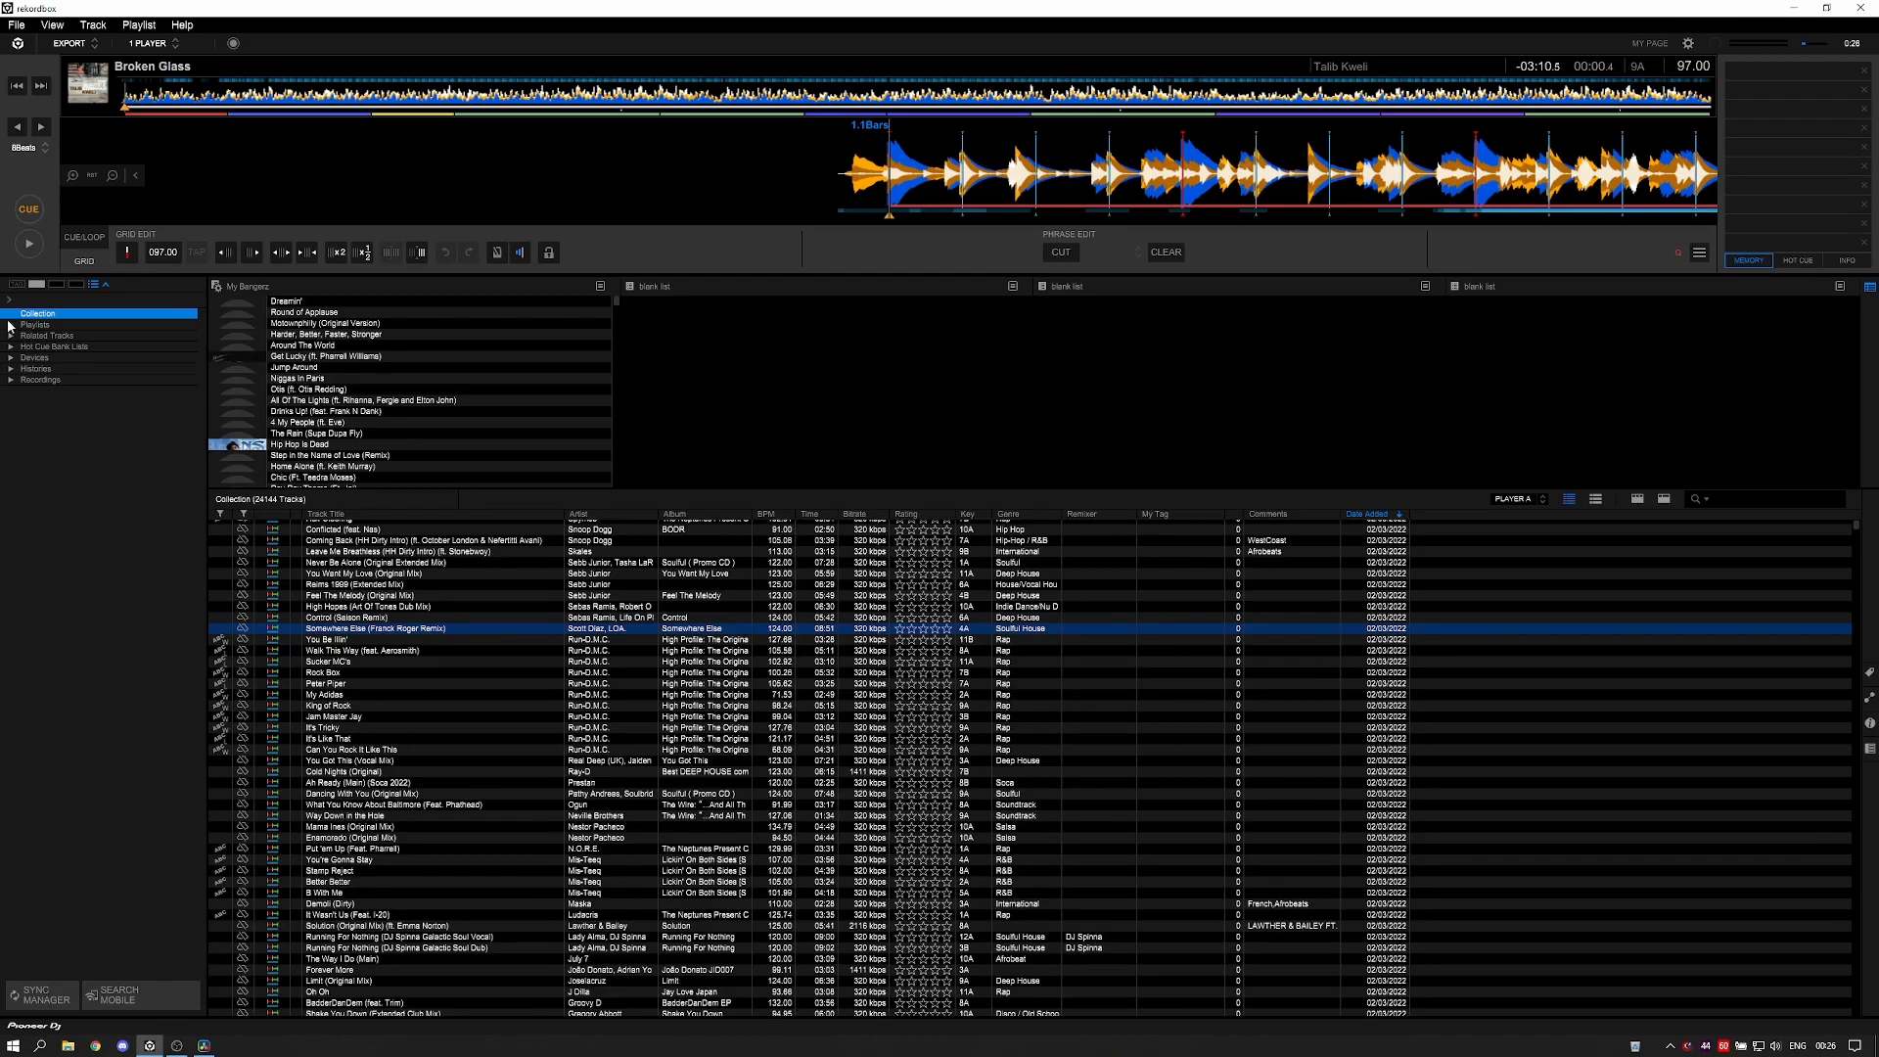
click(1687, 43)
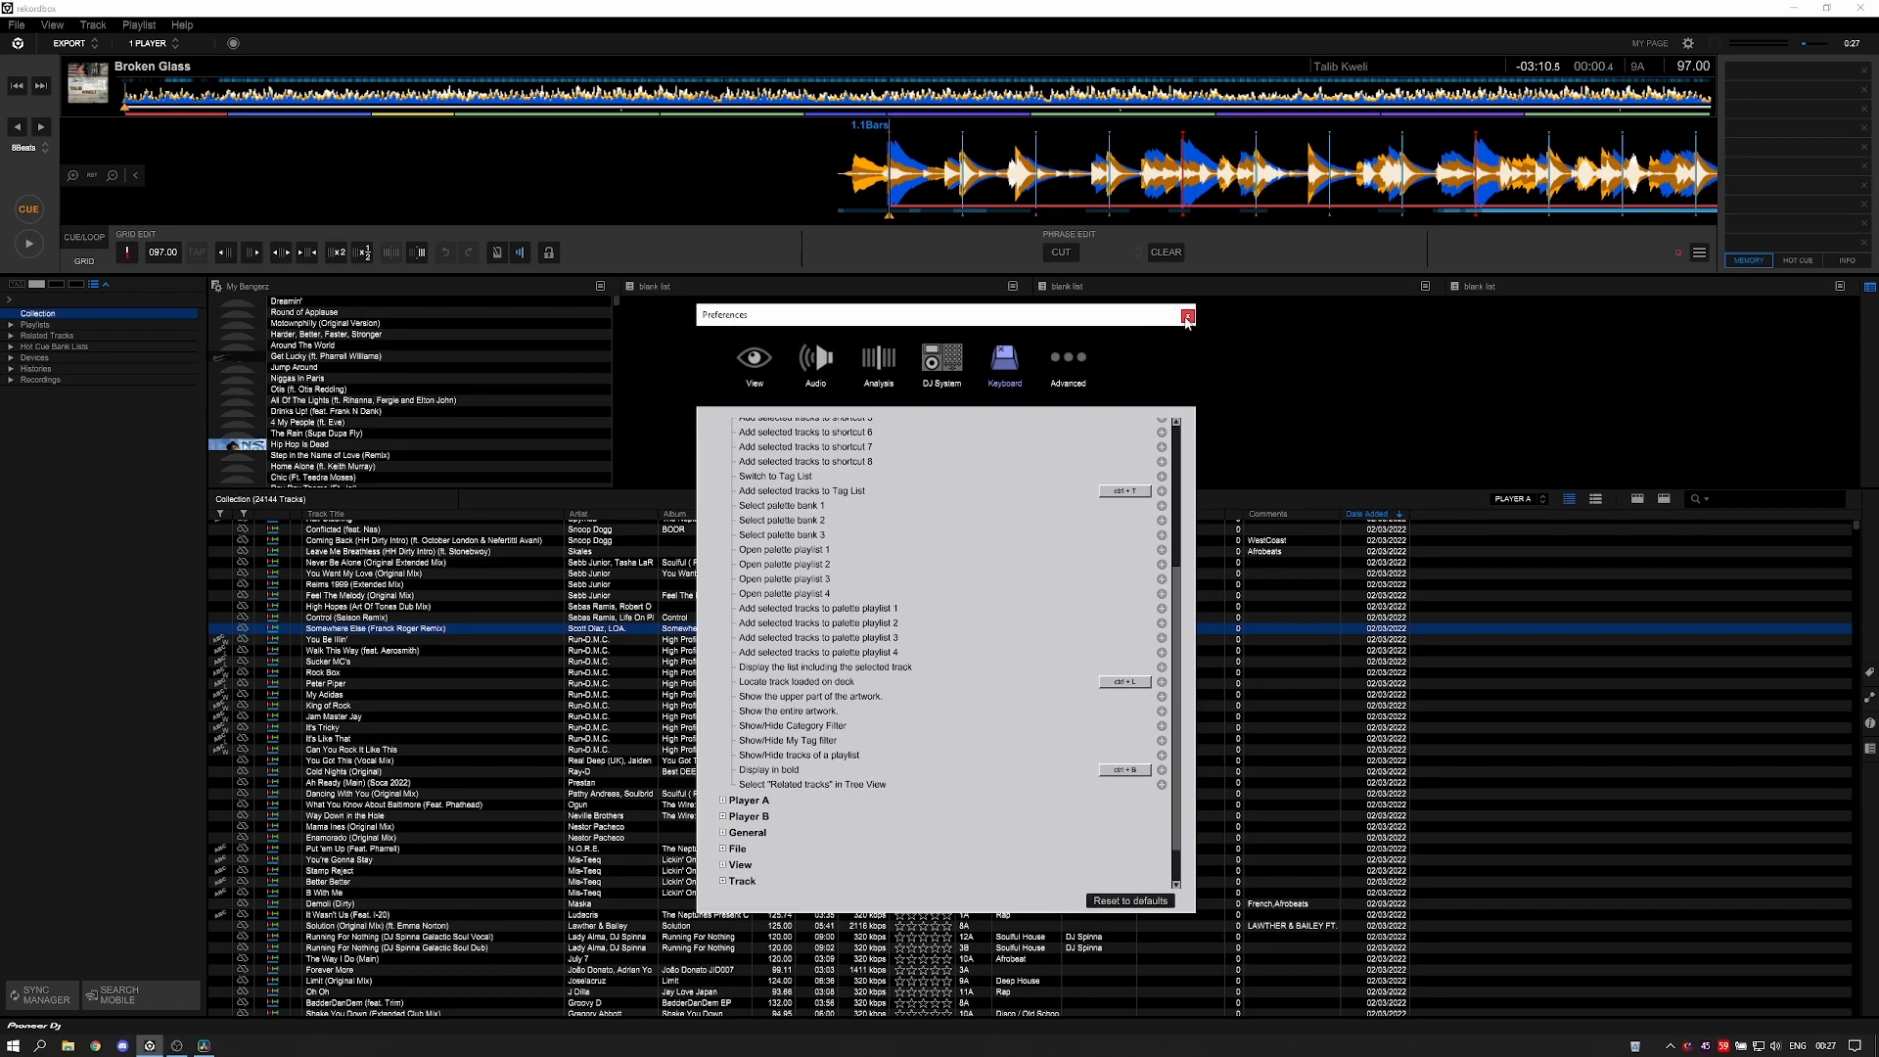
click(1186, 315)
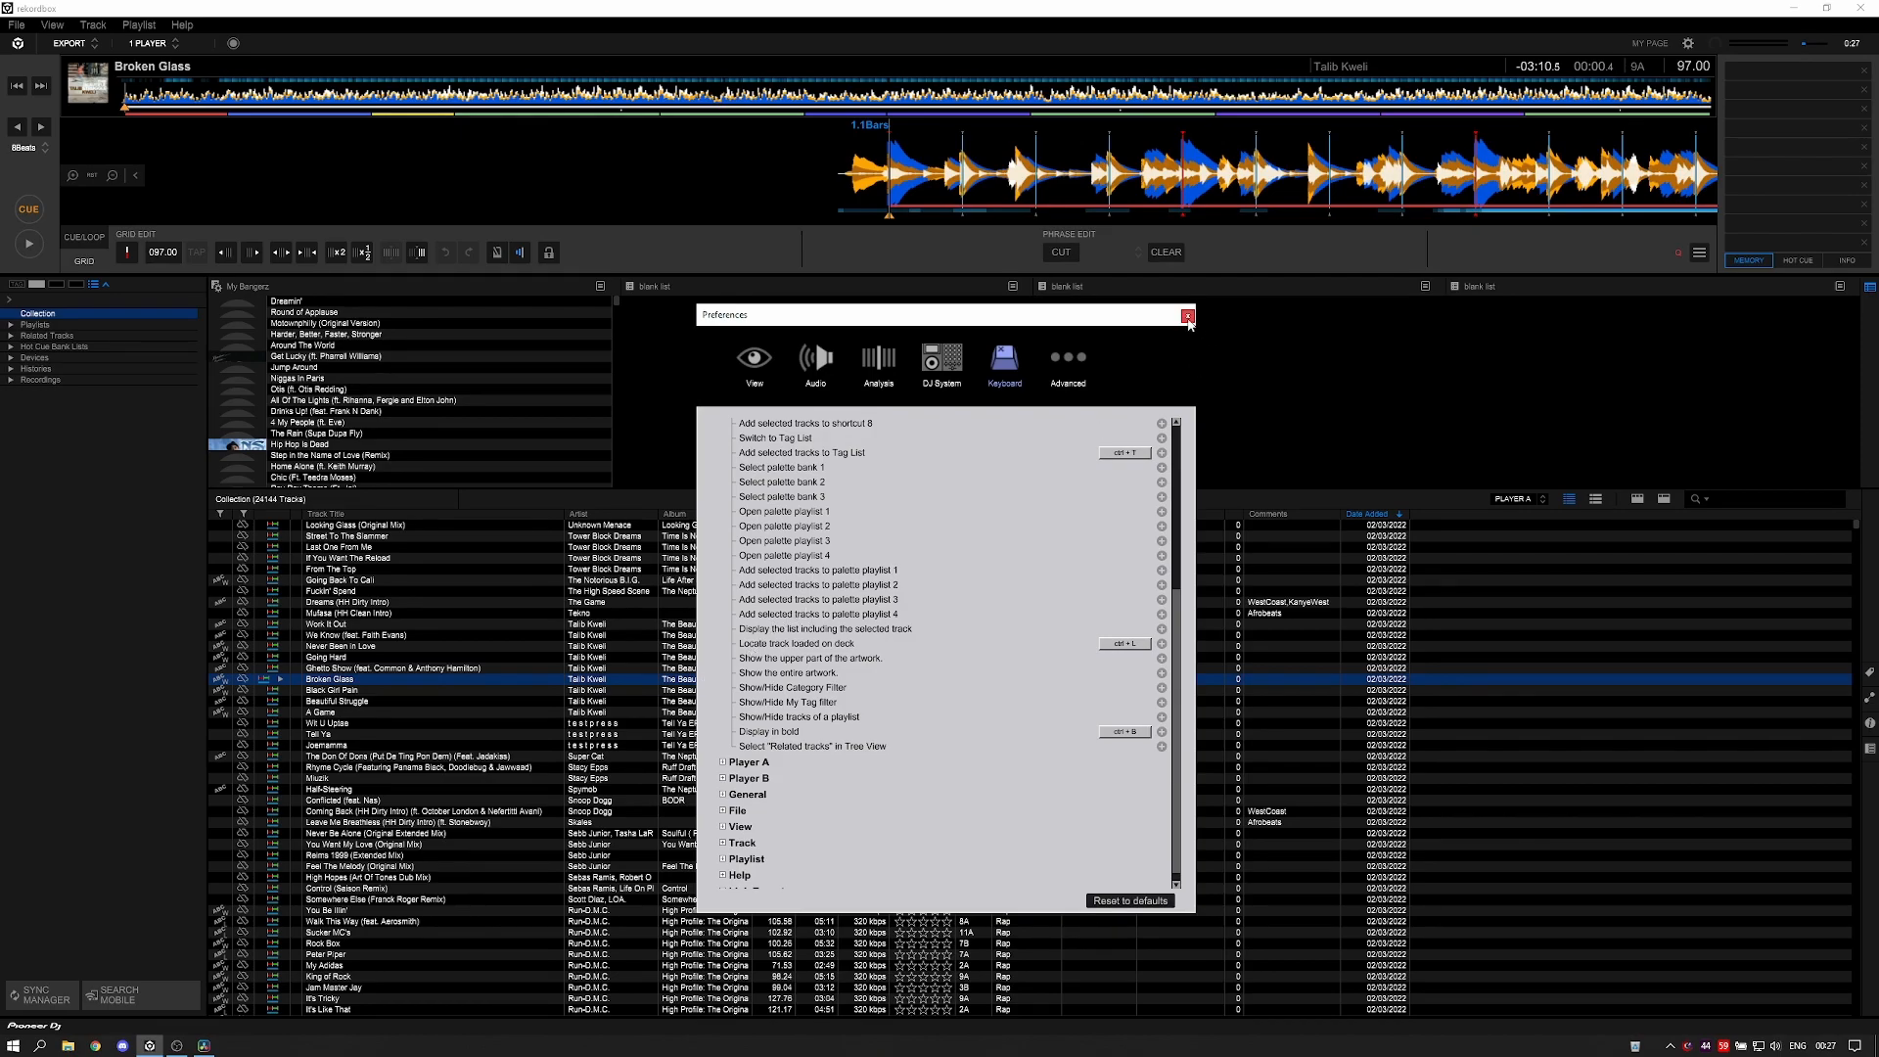
click(1187, 315)
- Hide the palette display and show the category filter for the collection, replacing it with the My Tag filter
click(104, 284)
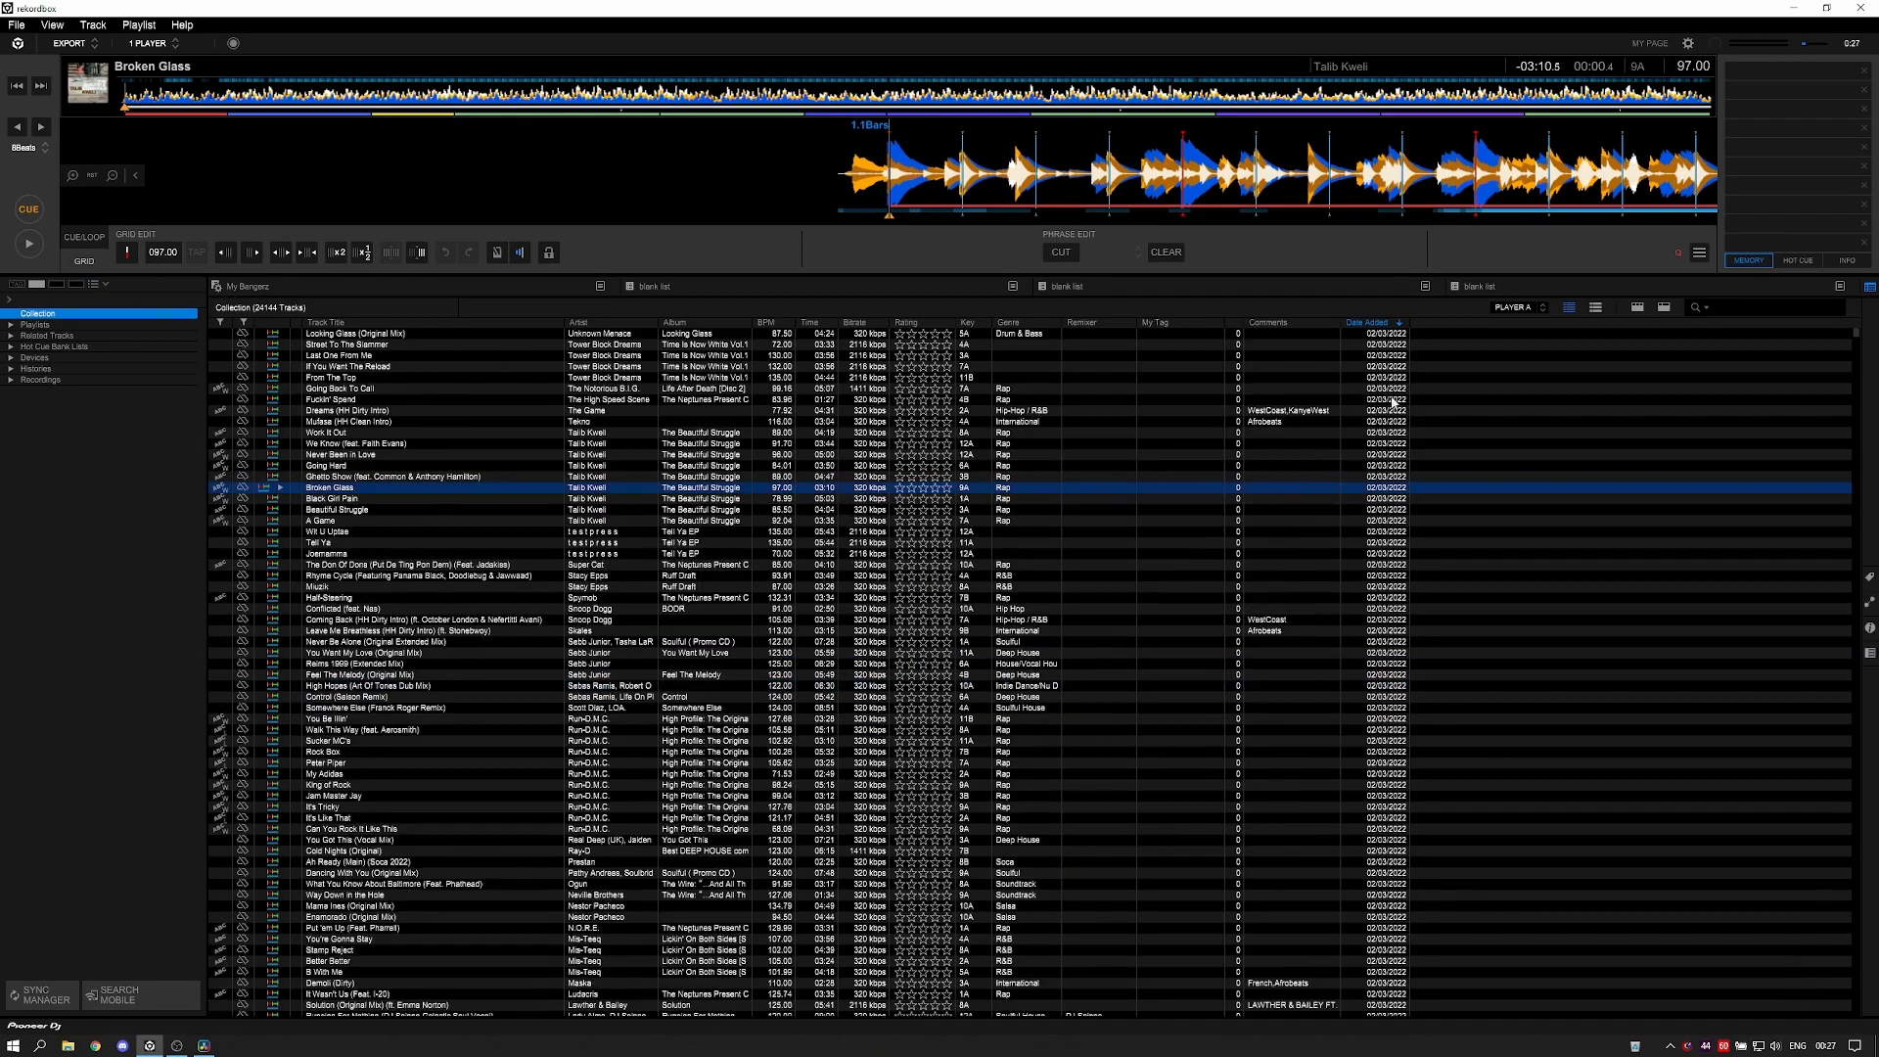
click(1639, 308)
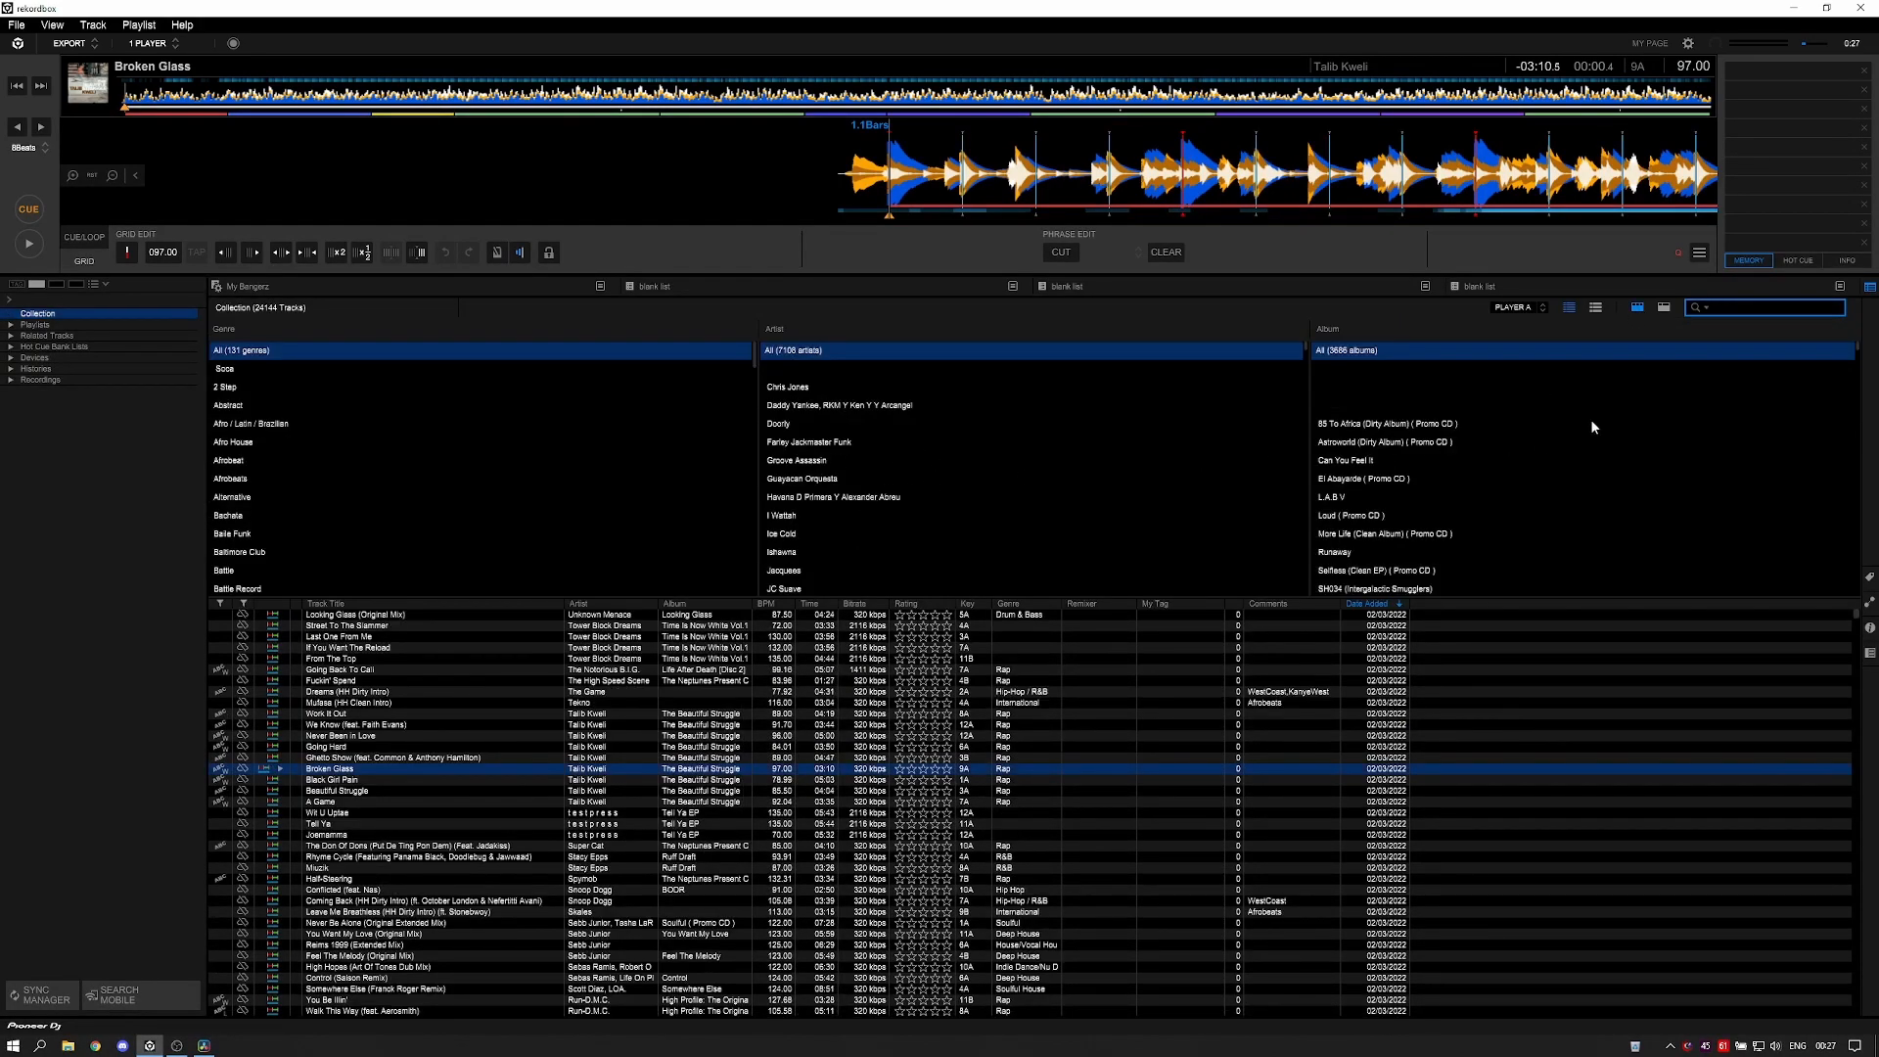
click(1664, 310)
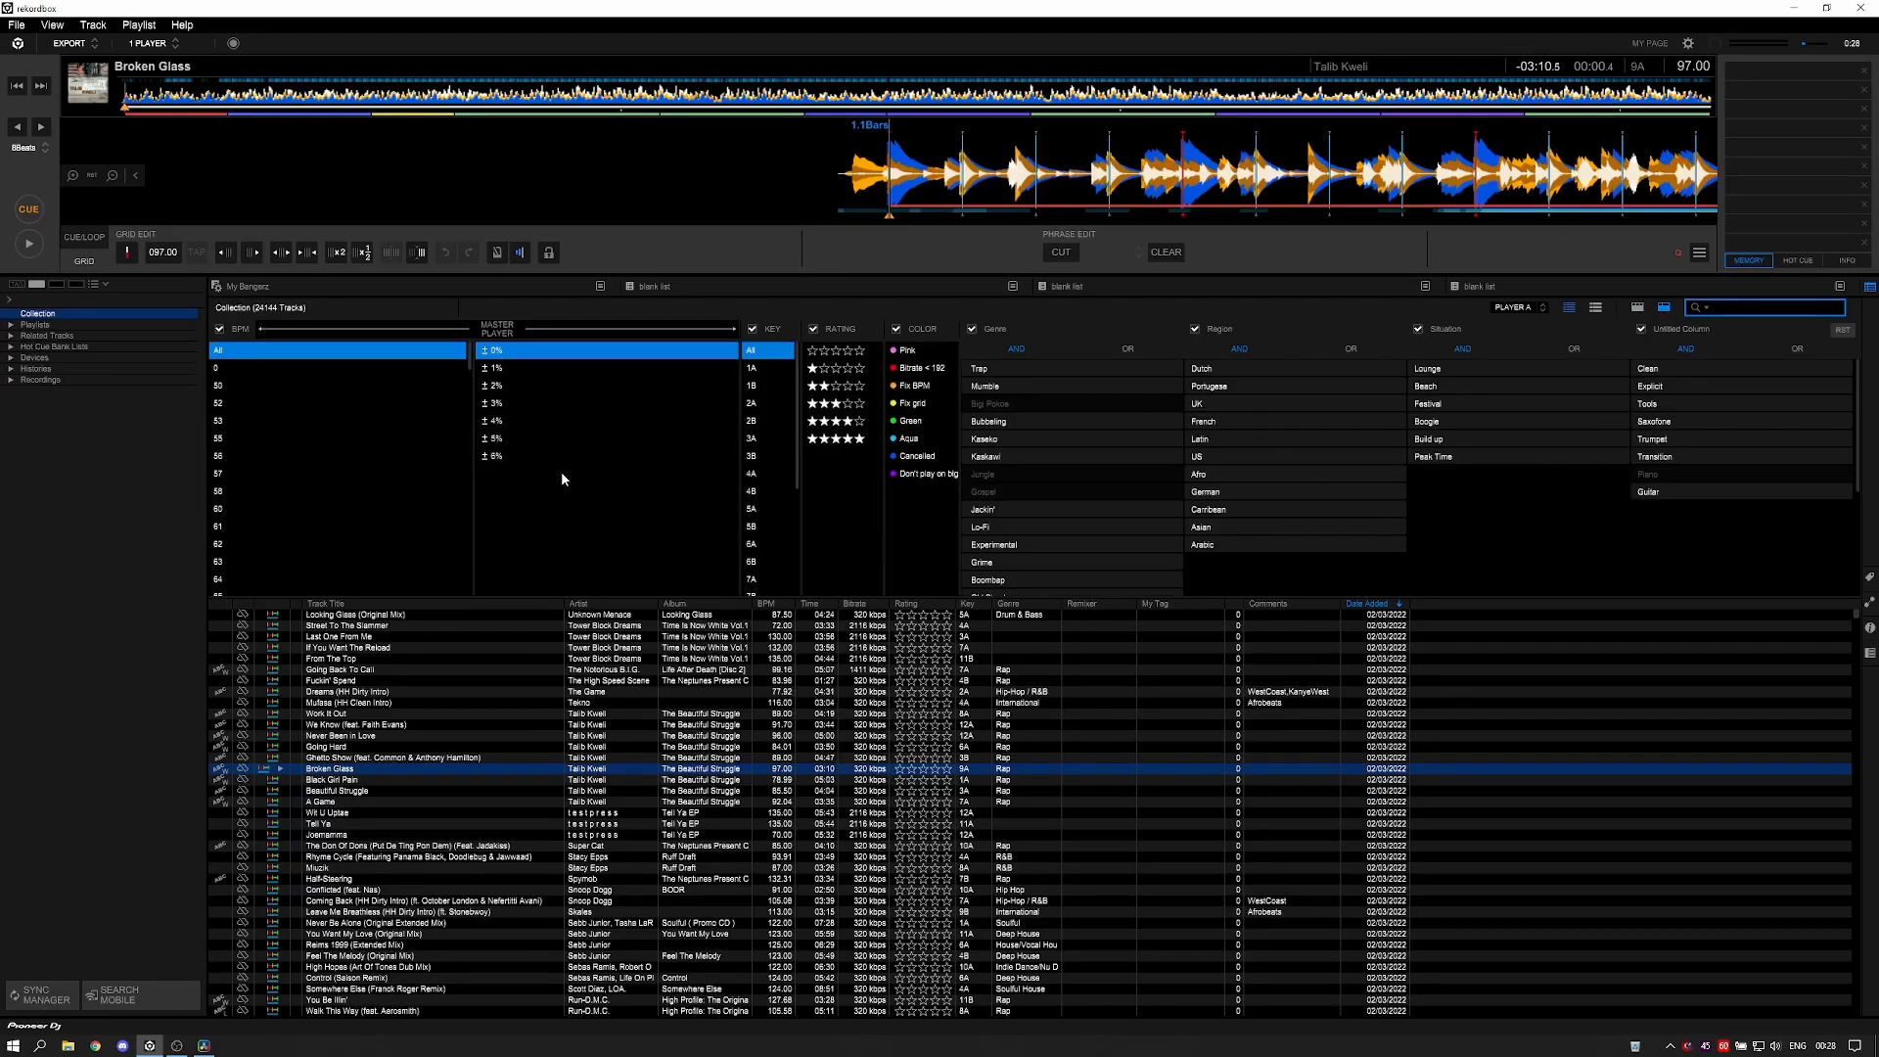
- Switch from Export to Performance mode, and review the available shortcut presets in the keyboard preferences, keeping Performance 1 (Preset)
click(76, 43)
click(85, 82)
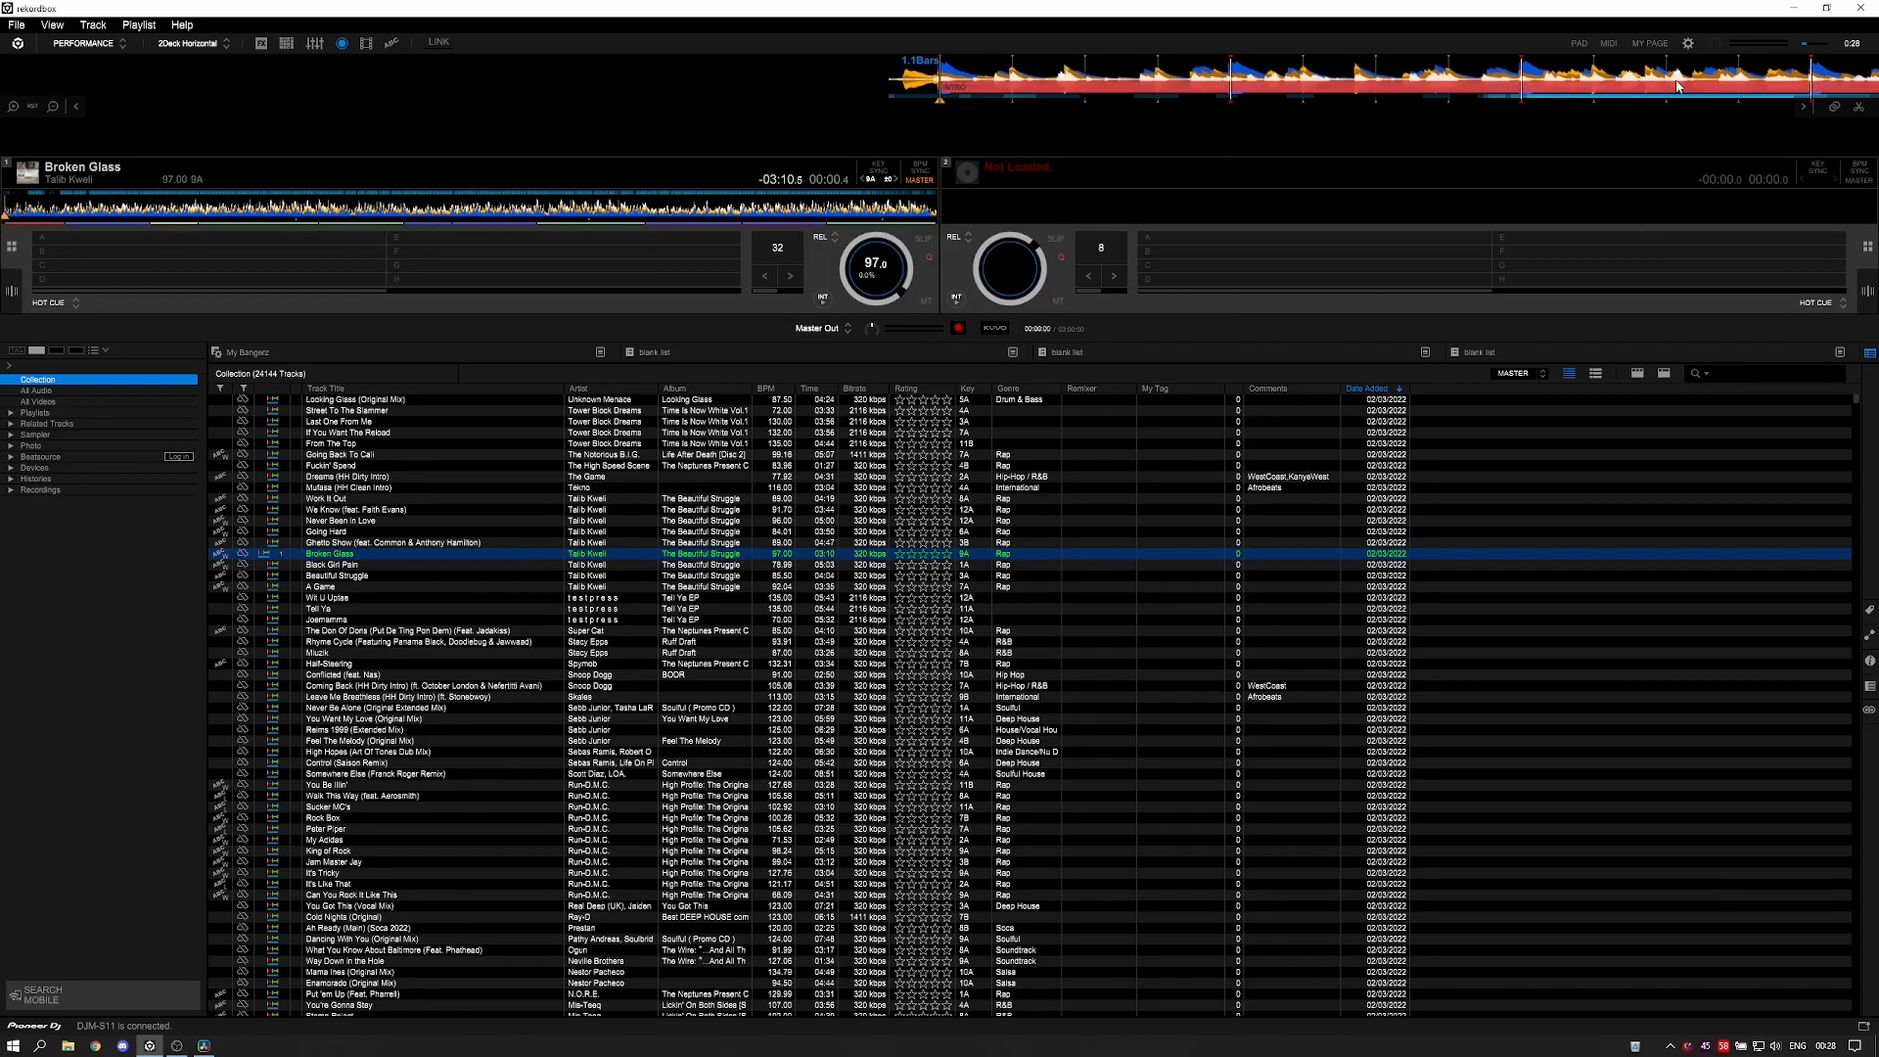
click(1687, 43)
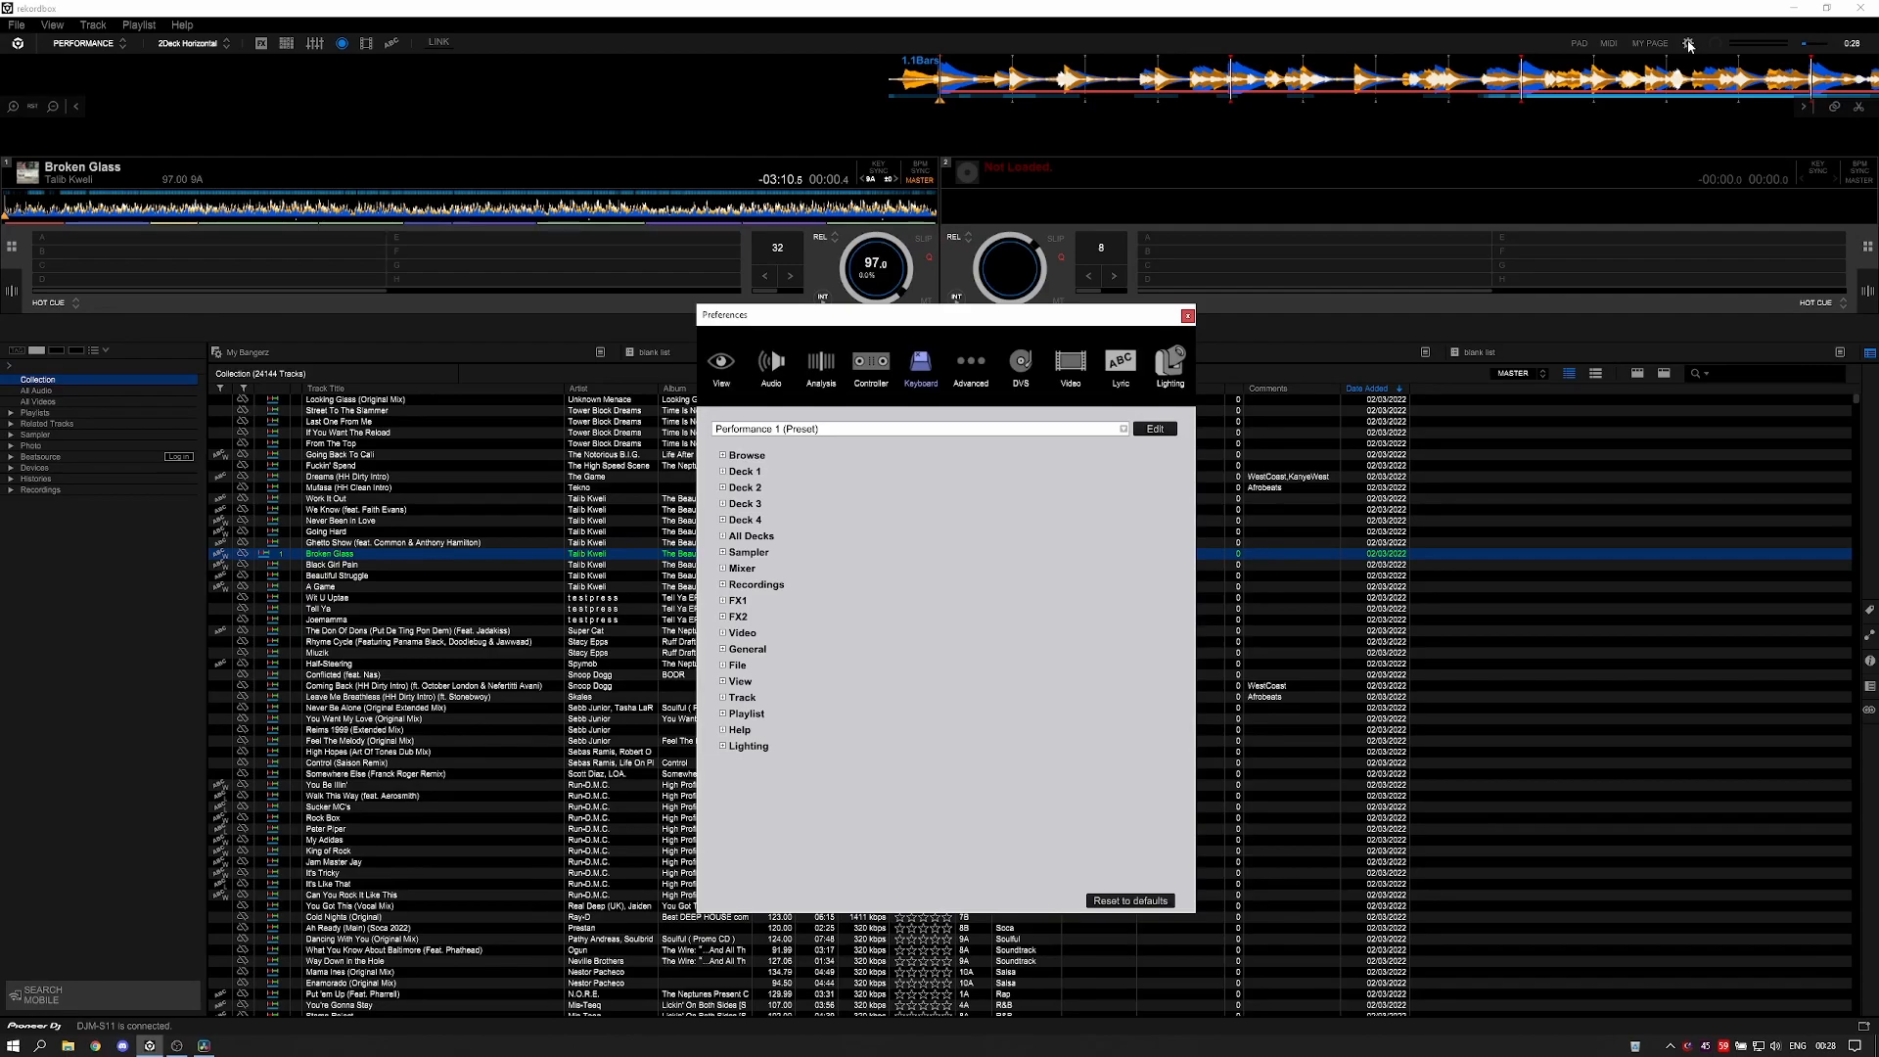
click(827, 430)
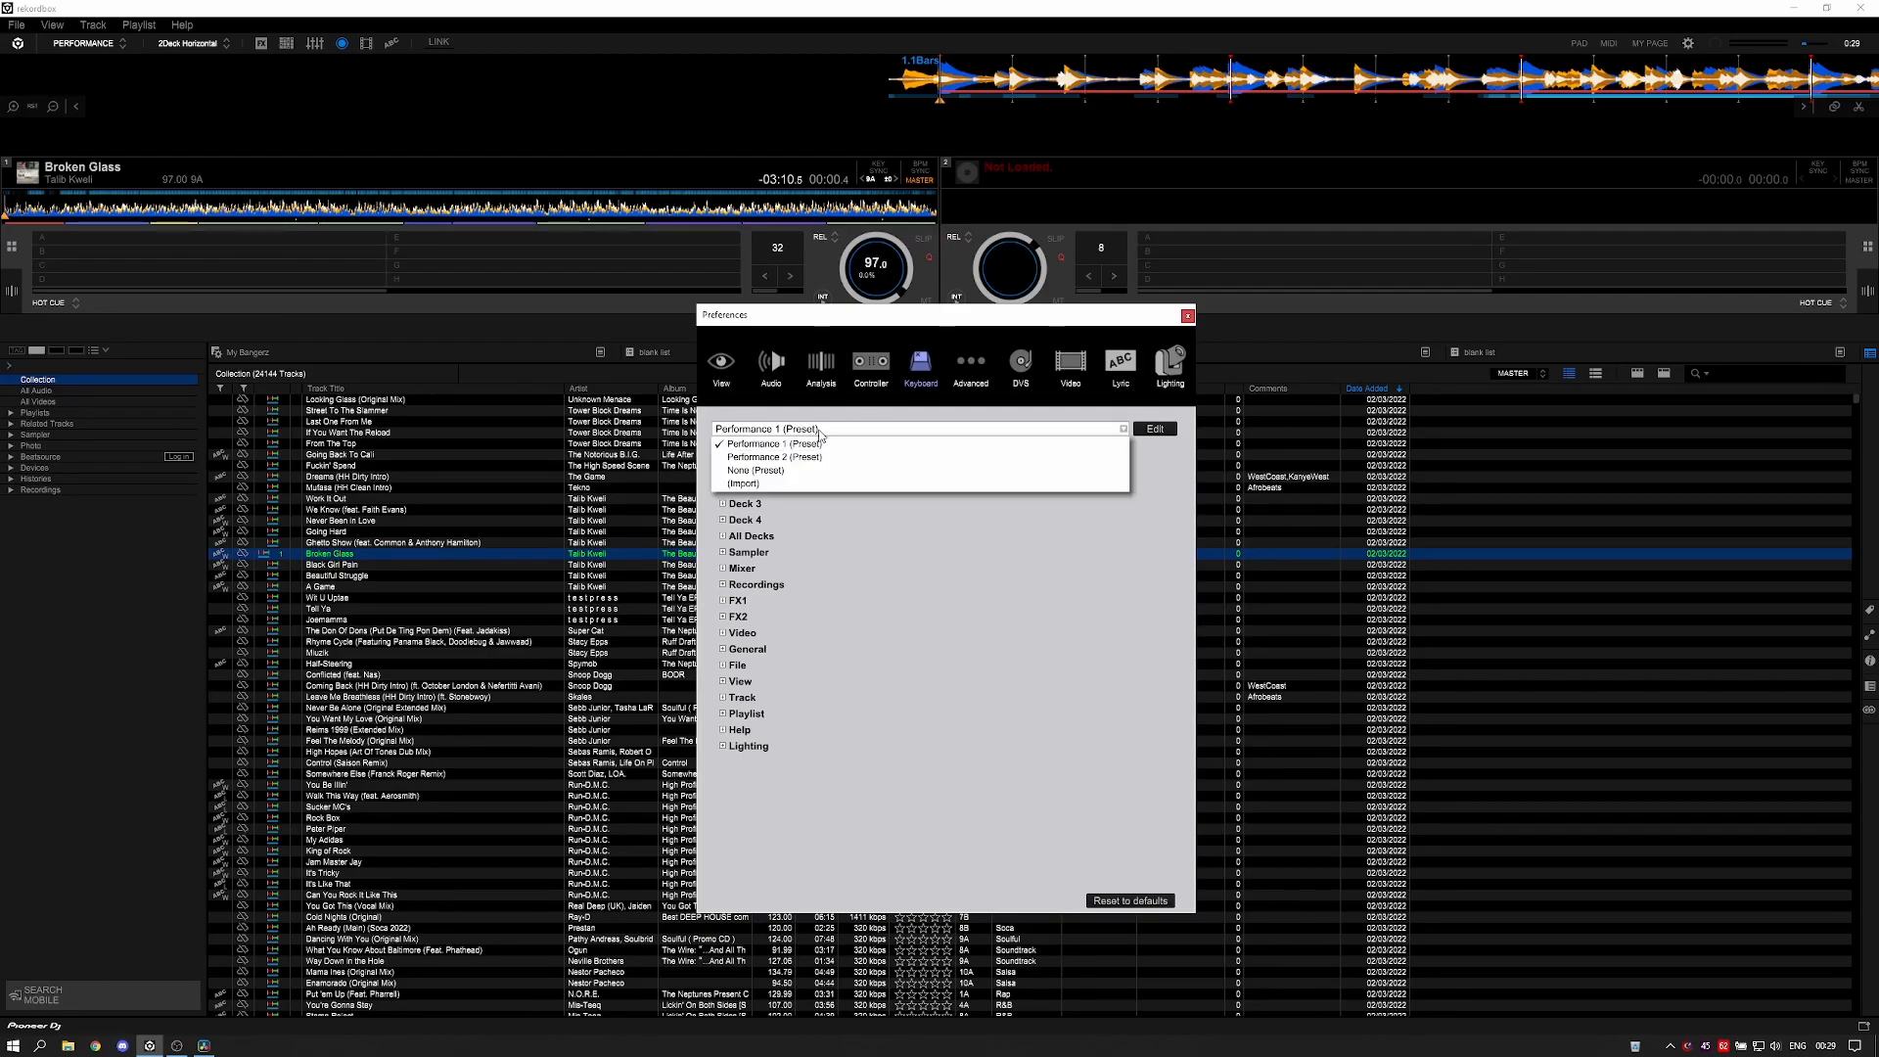
click(1147, 573)
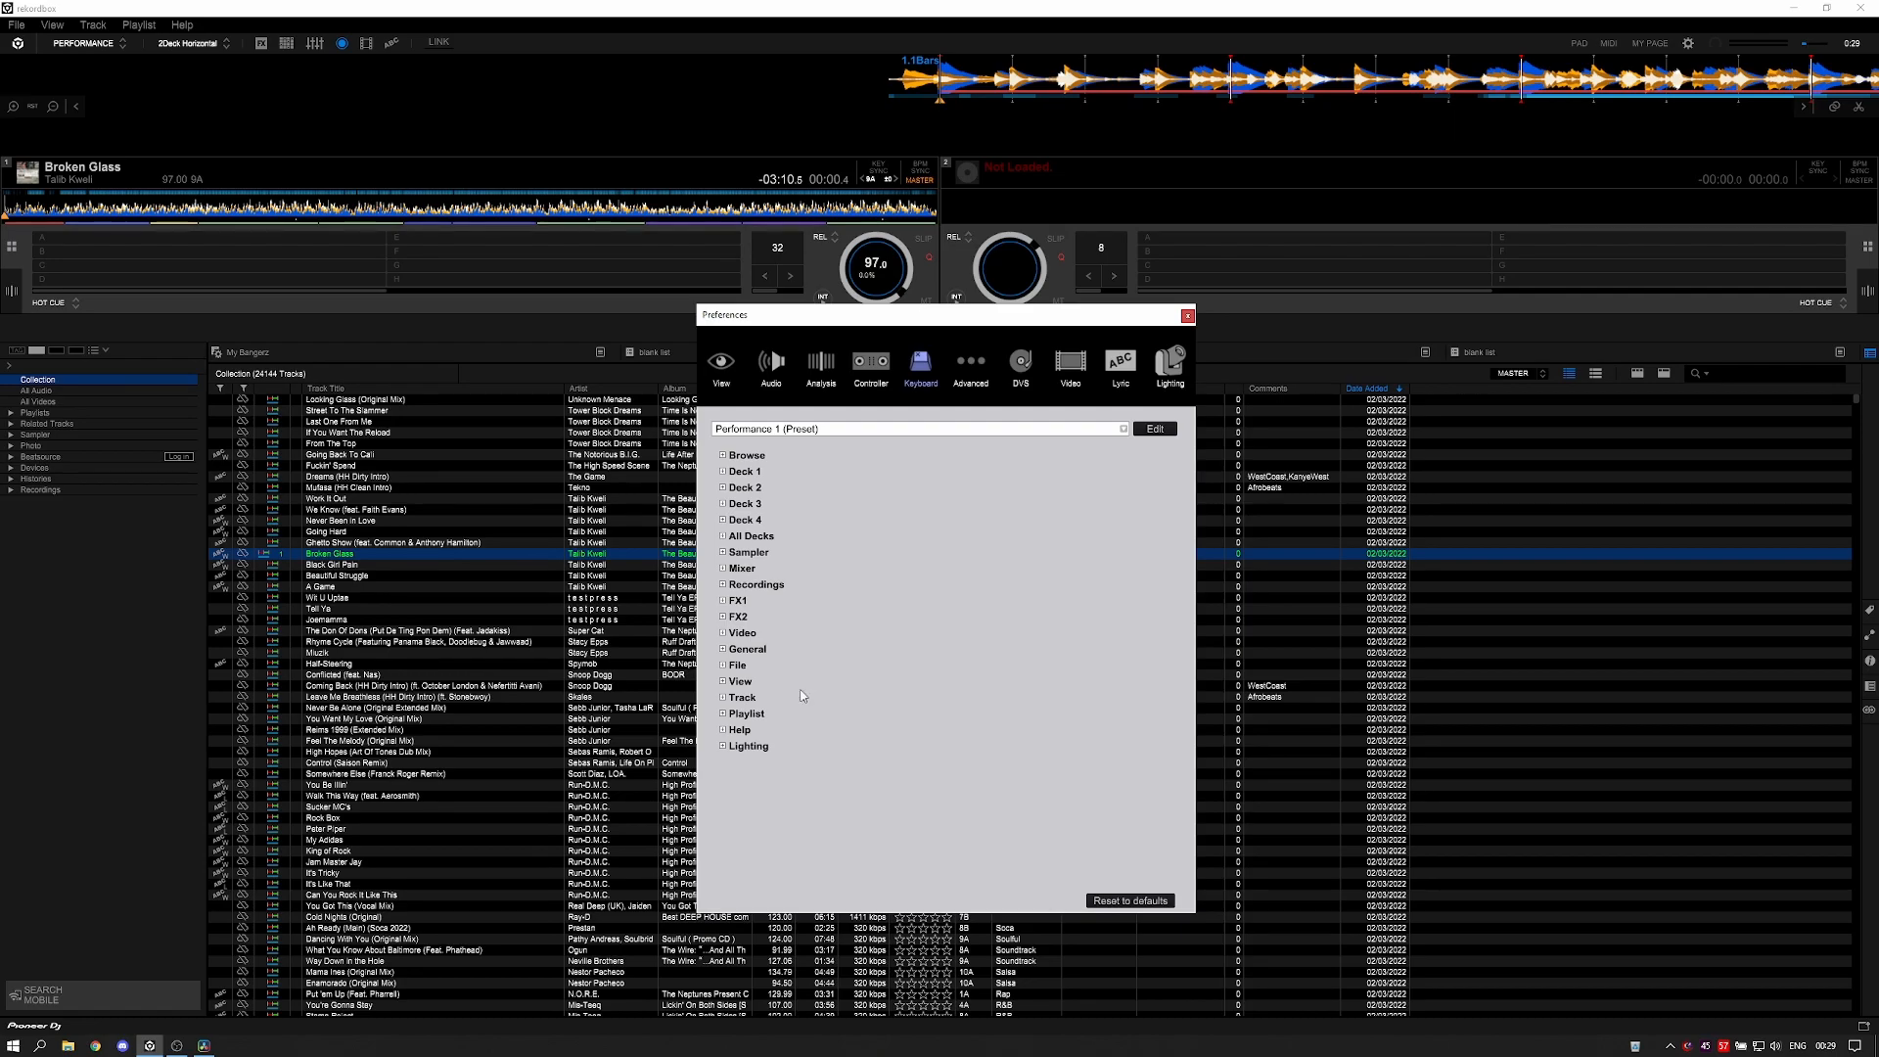
- Expand the Lighting category, examine its mood, bank, color and strobe shortcuts, and collapse it
click(723, 746)
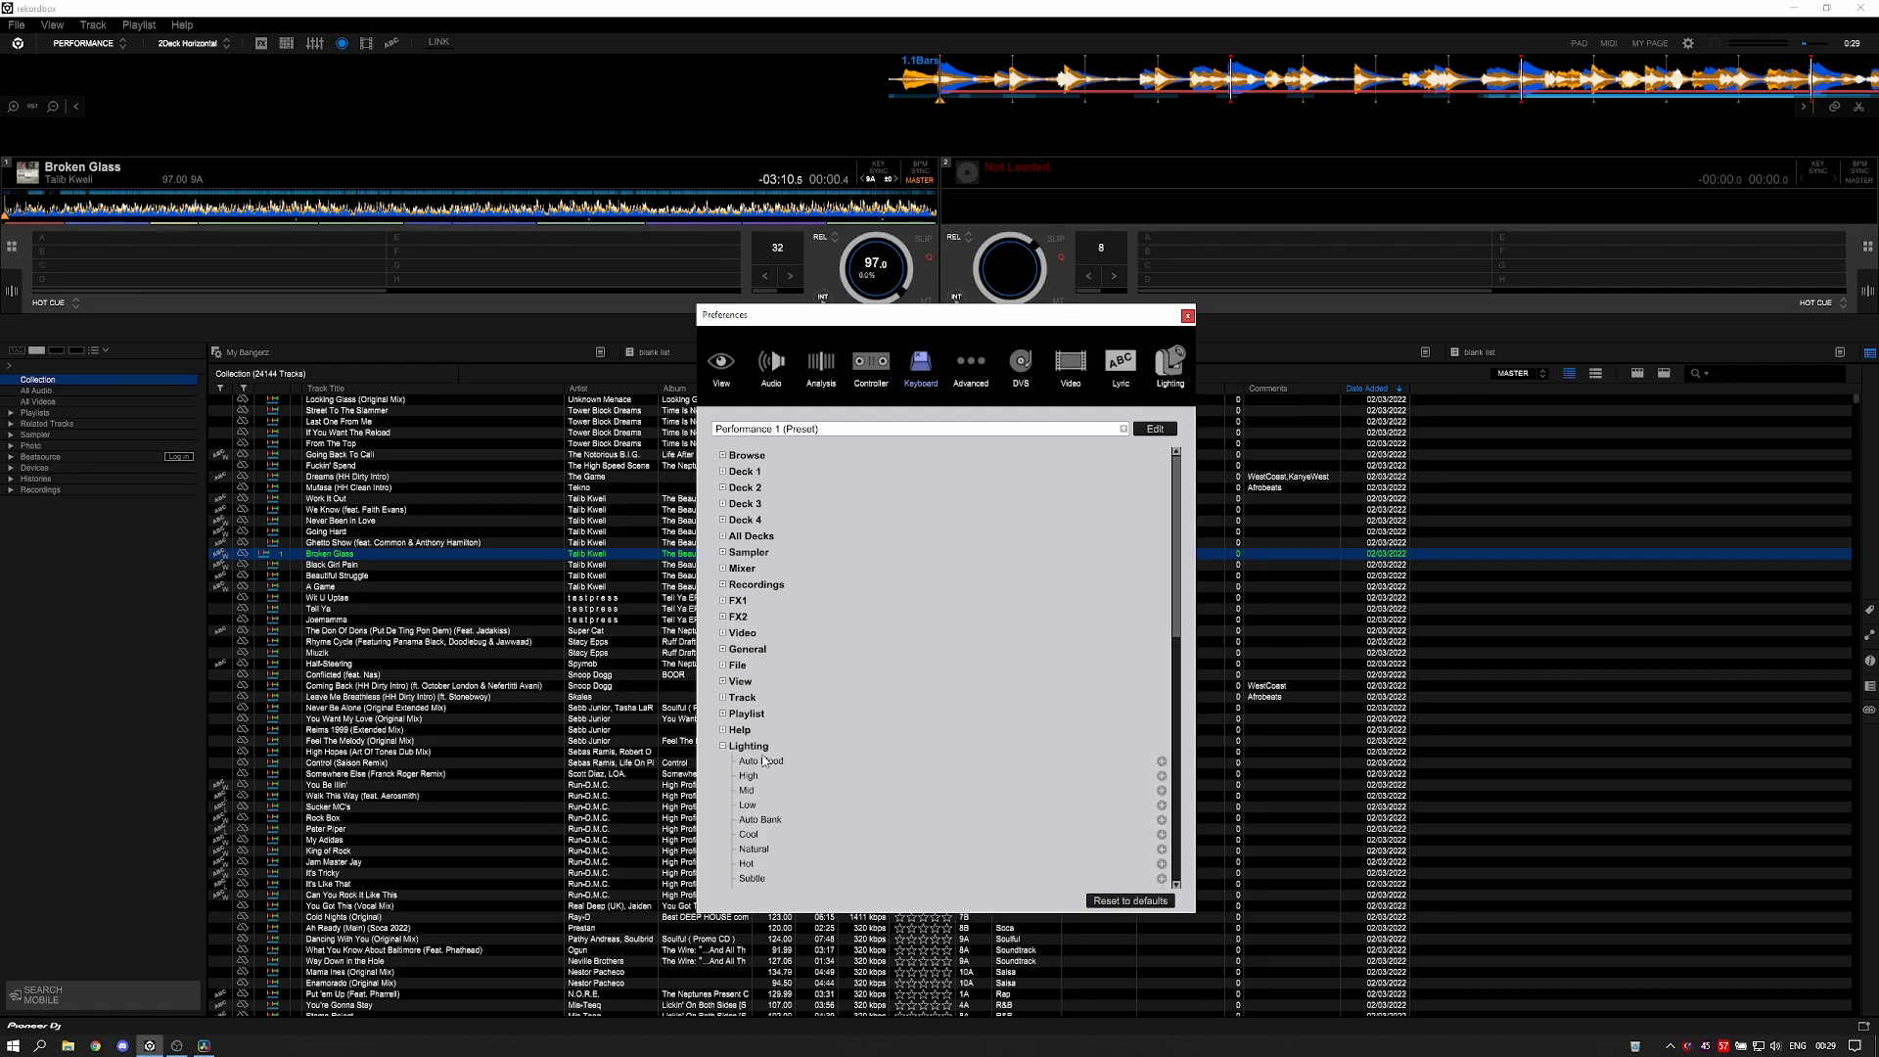
scroll(811, 769, down, 10)
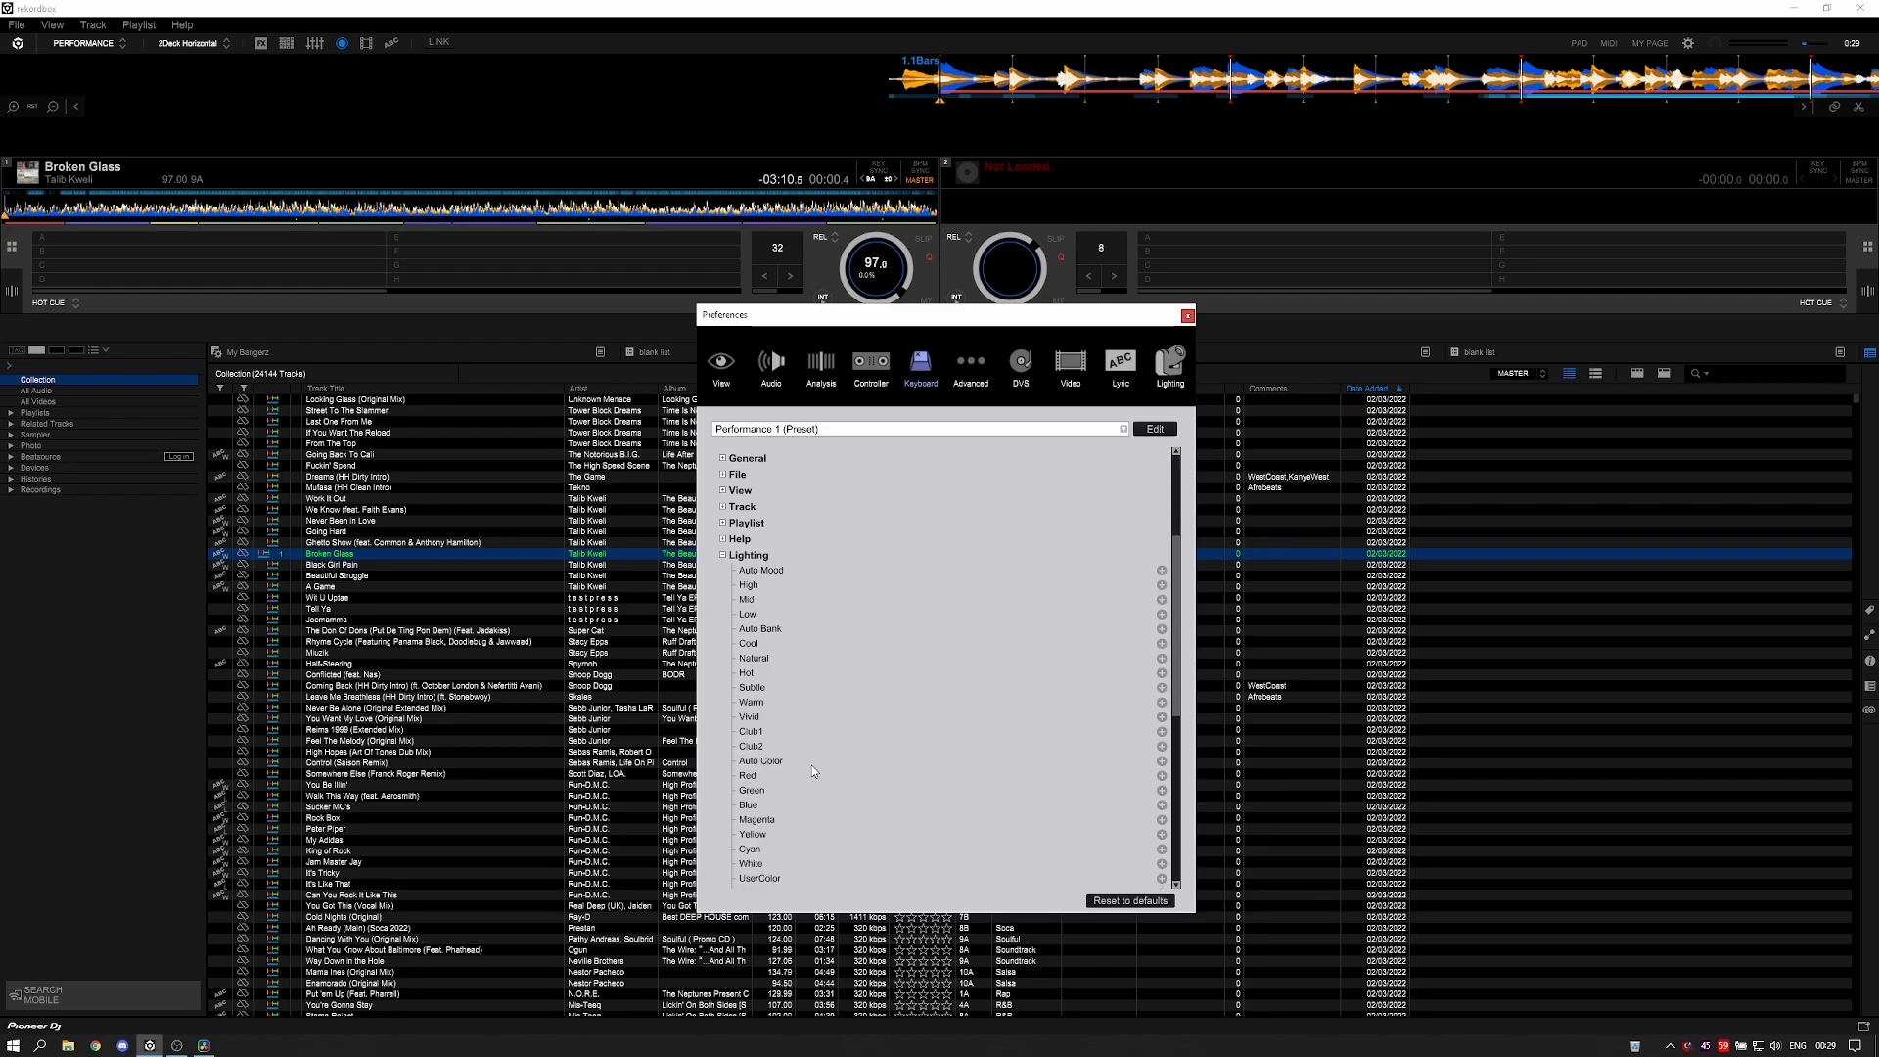
scroll(811, 765, up, 3)
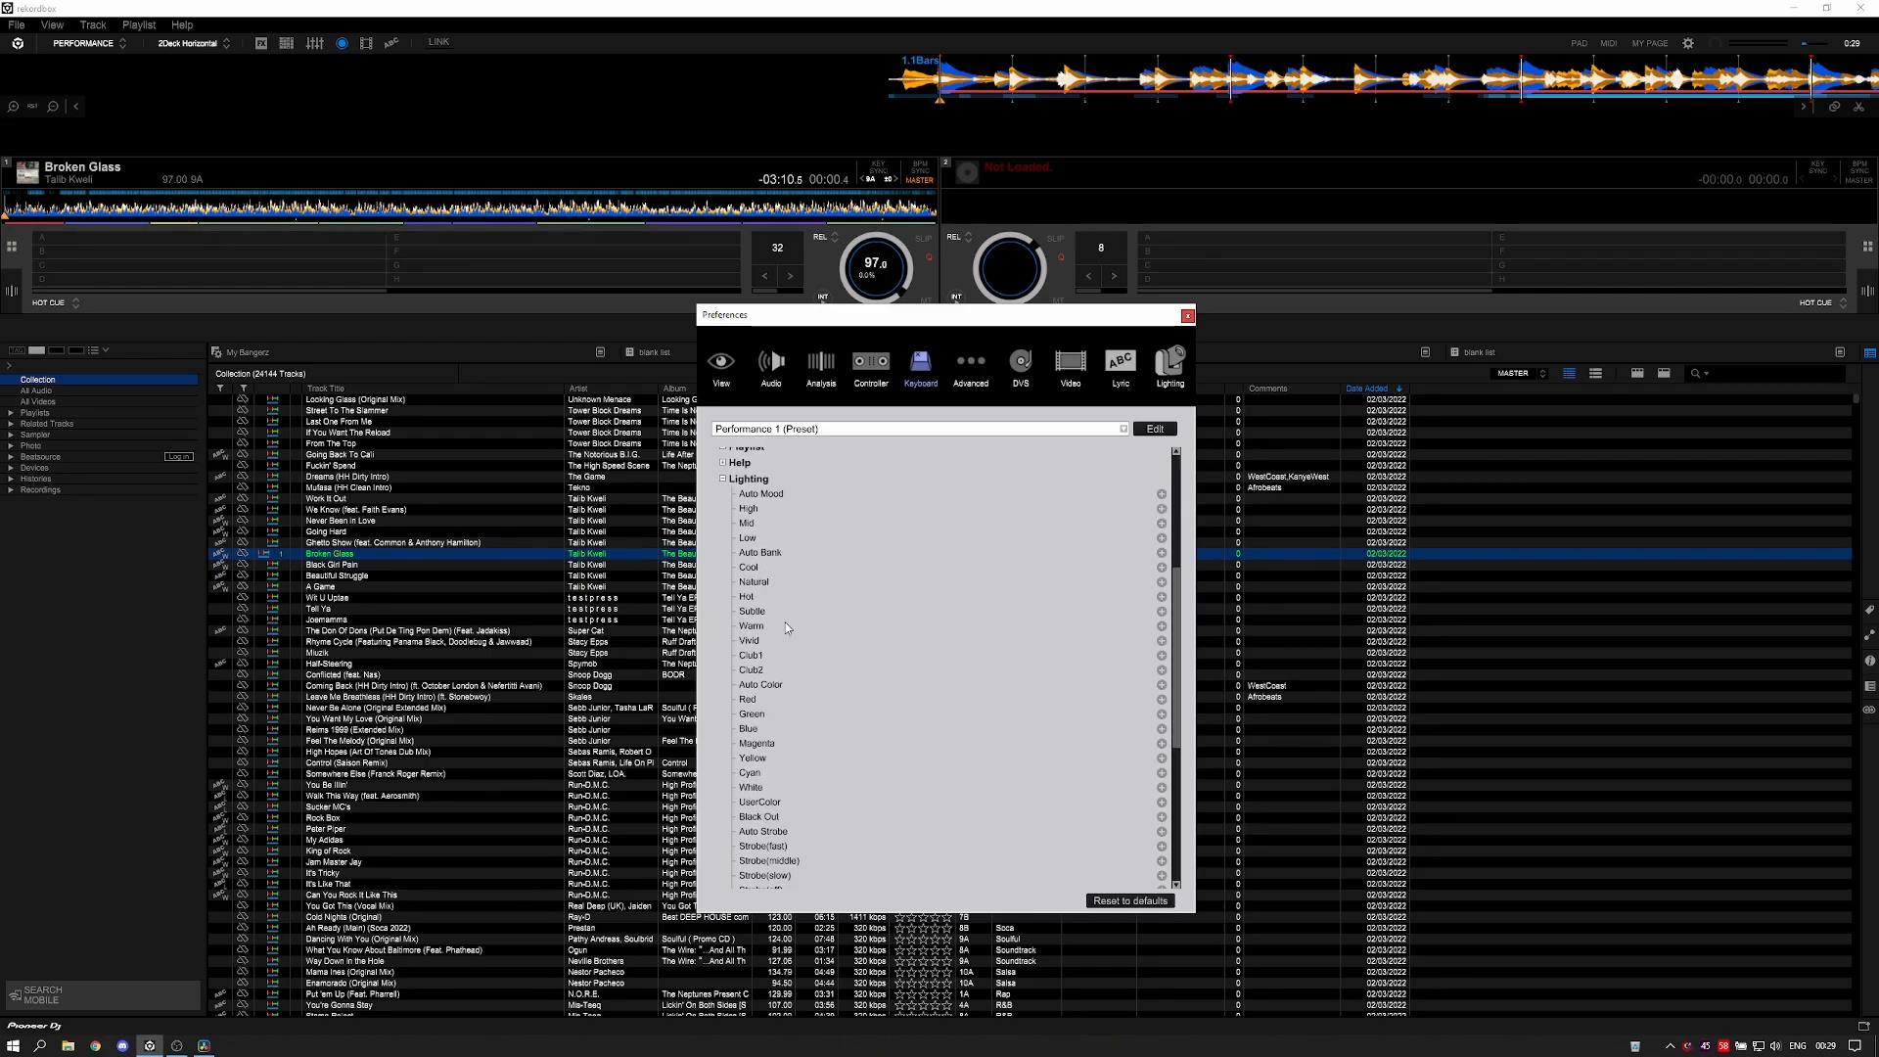
scroll(781, 586, up, 5)
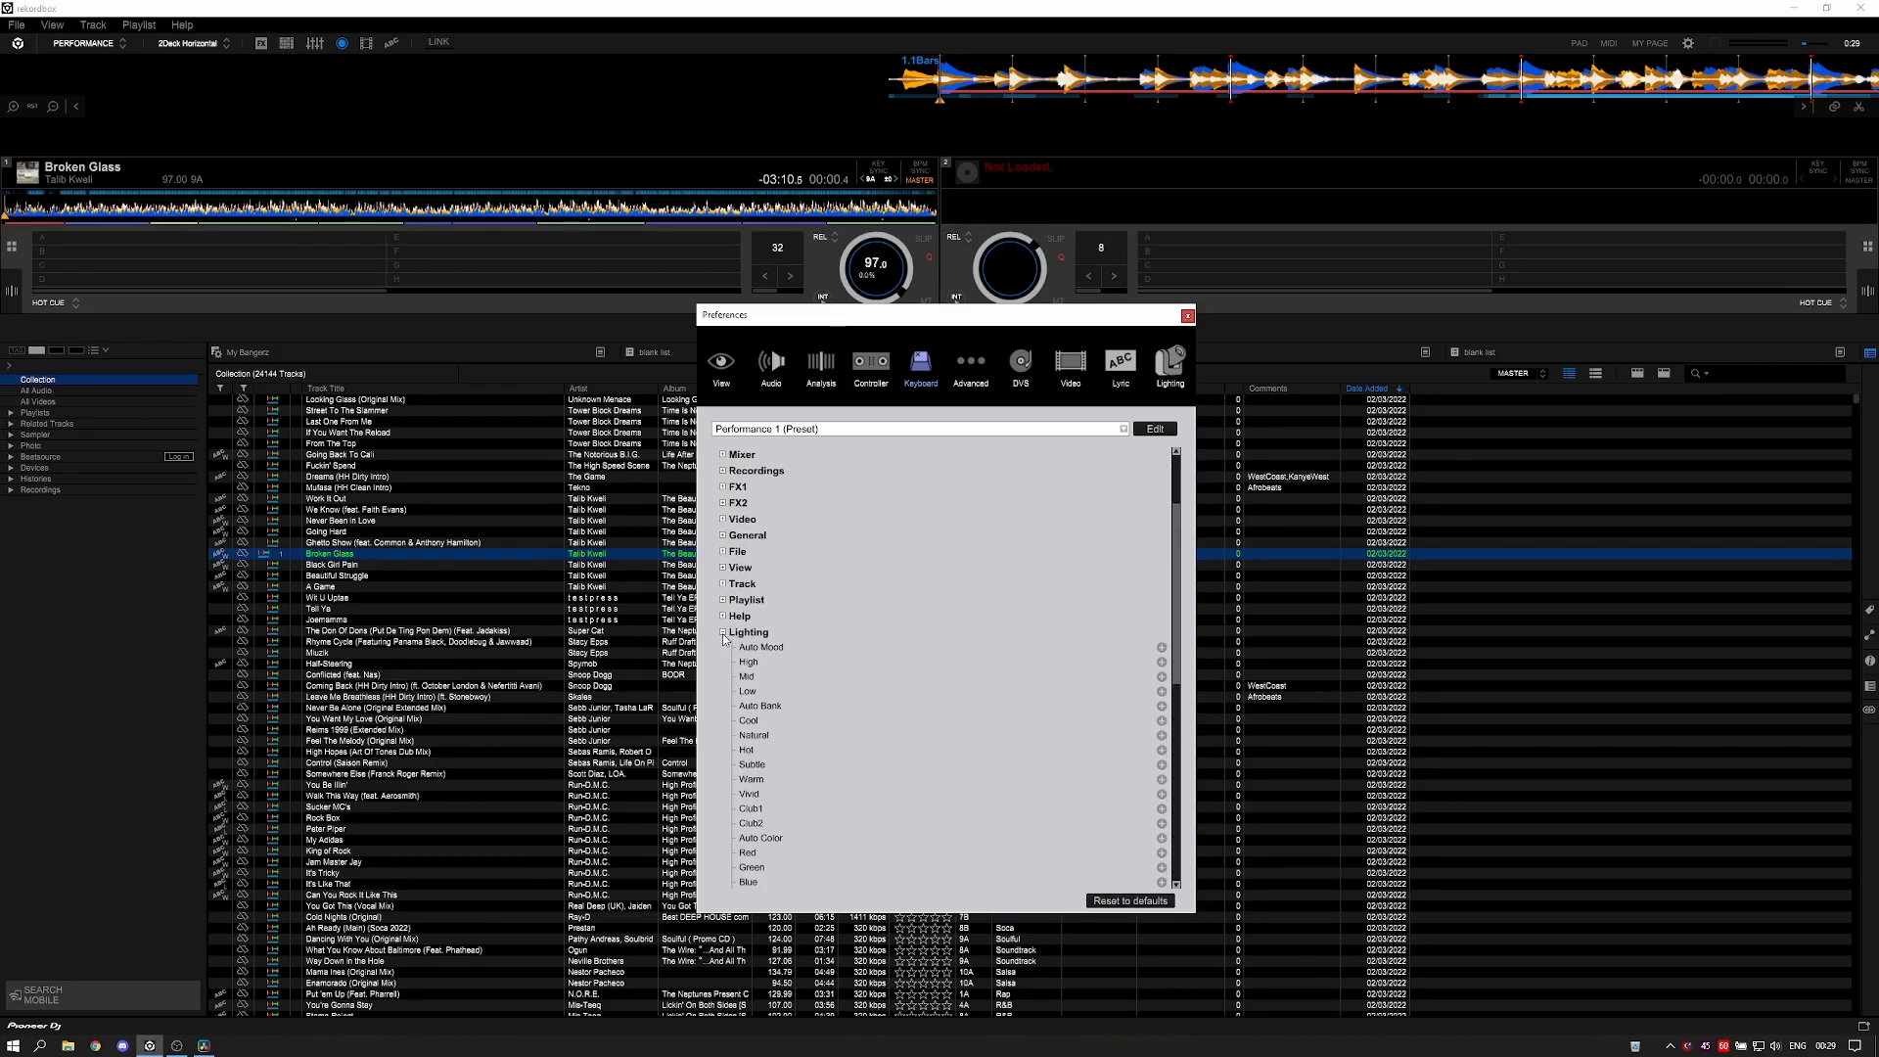
click(723, 632)
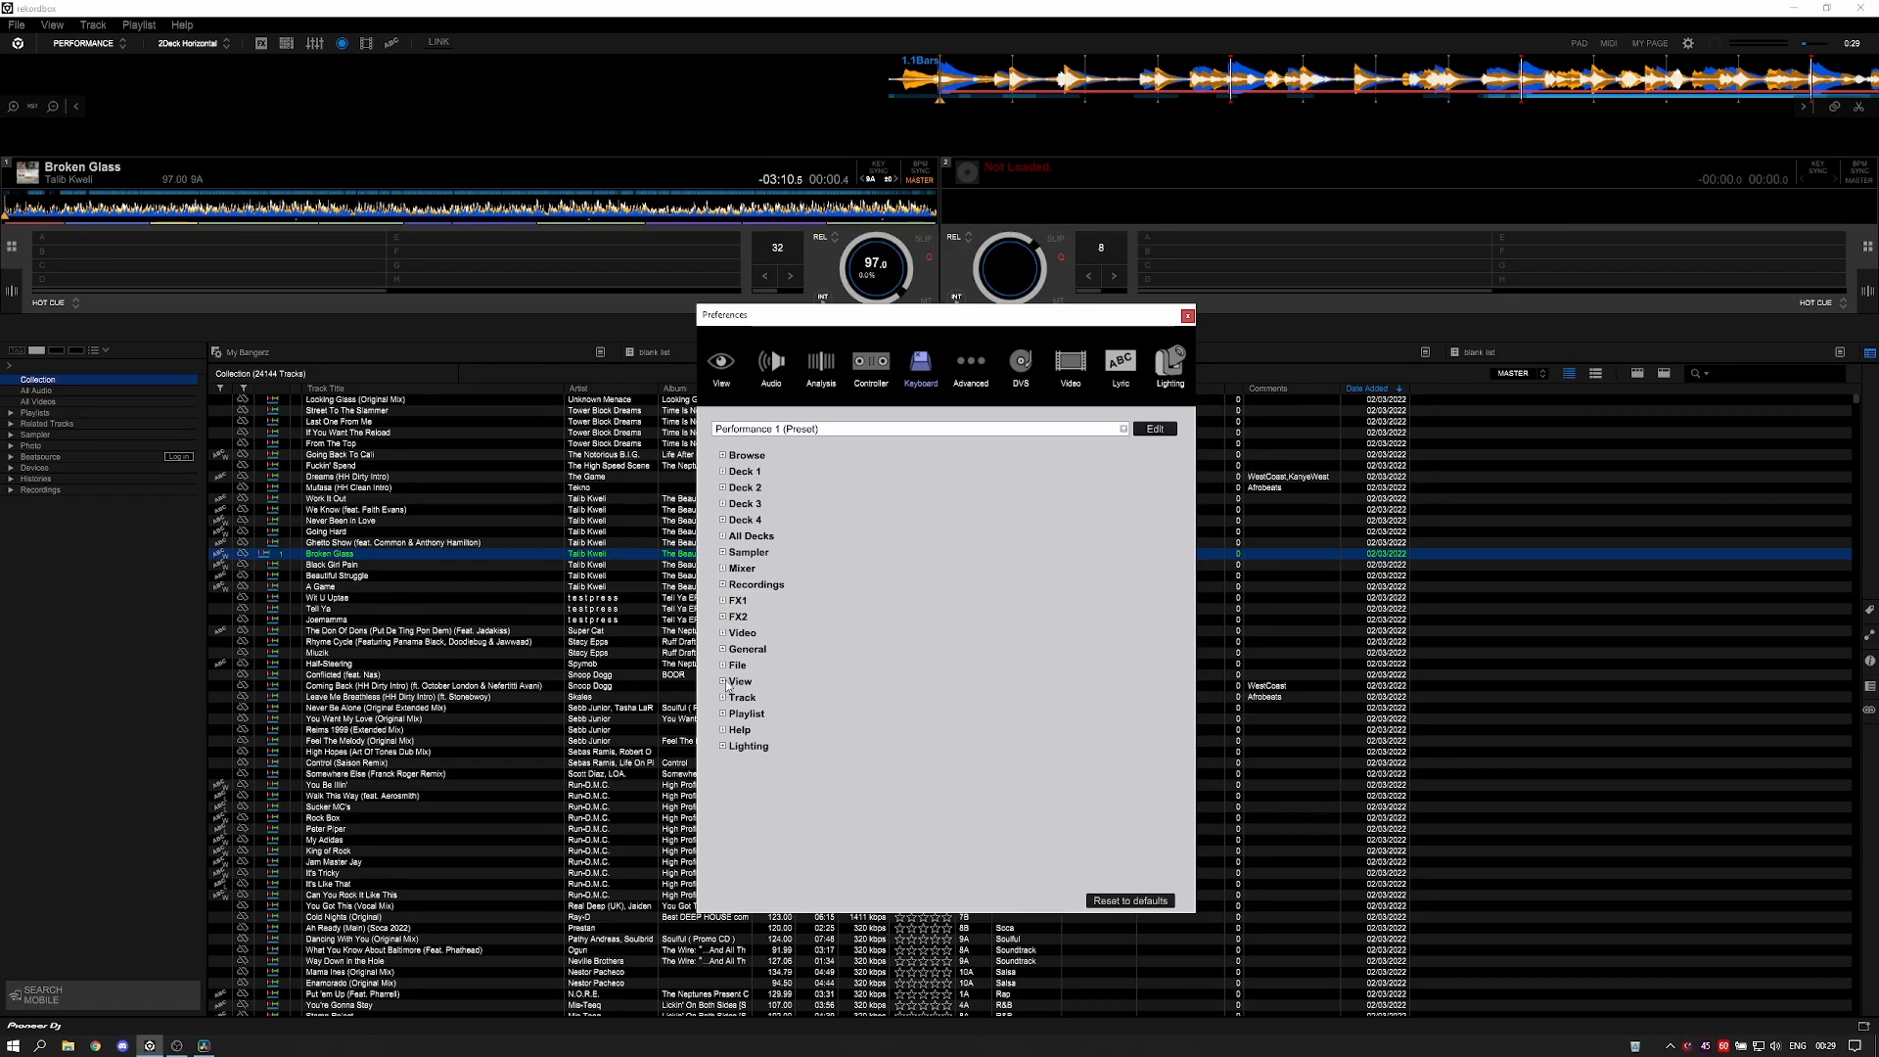
- Expand the Video category, examine its slide show, crossfader, Transition FX and Touch FX shortcuts, and collapse it
click(723, 632)
scroll(892, 733, down, 3)
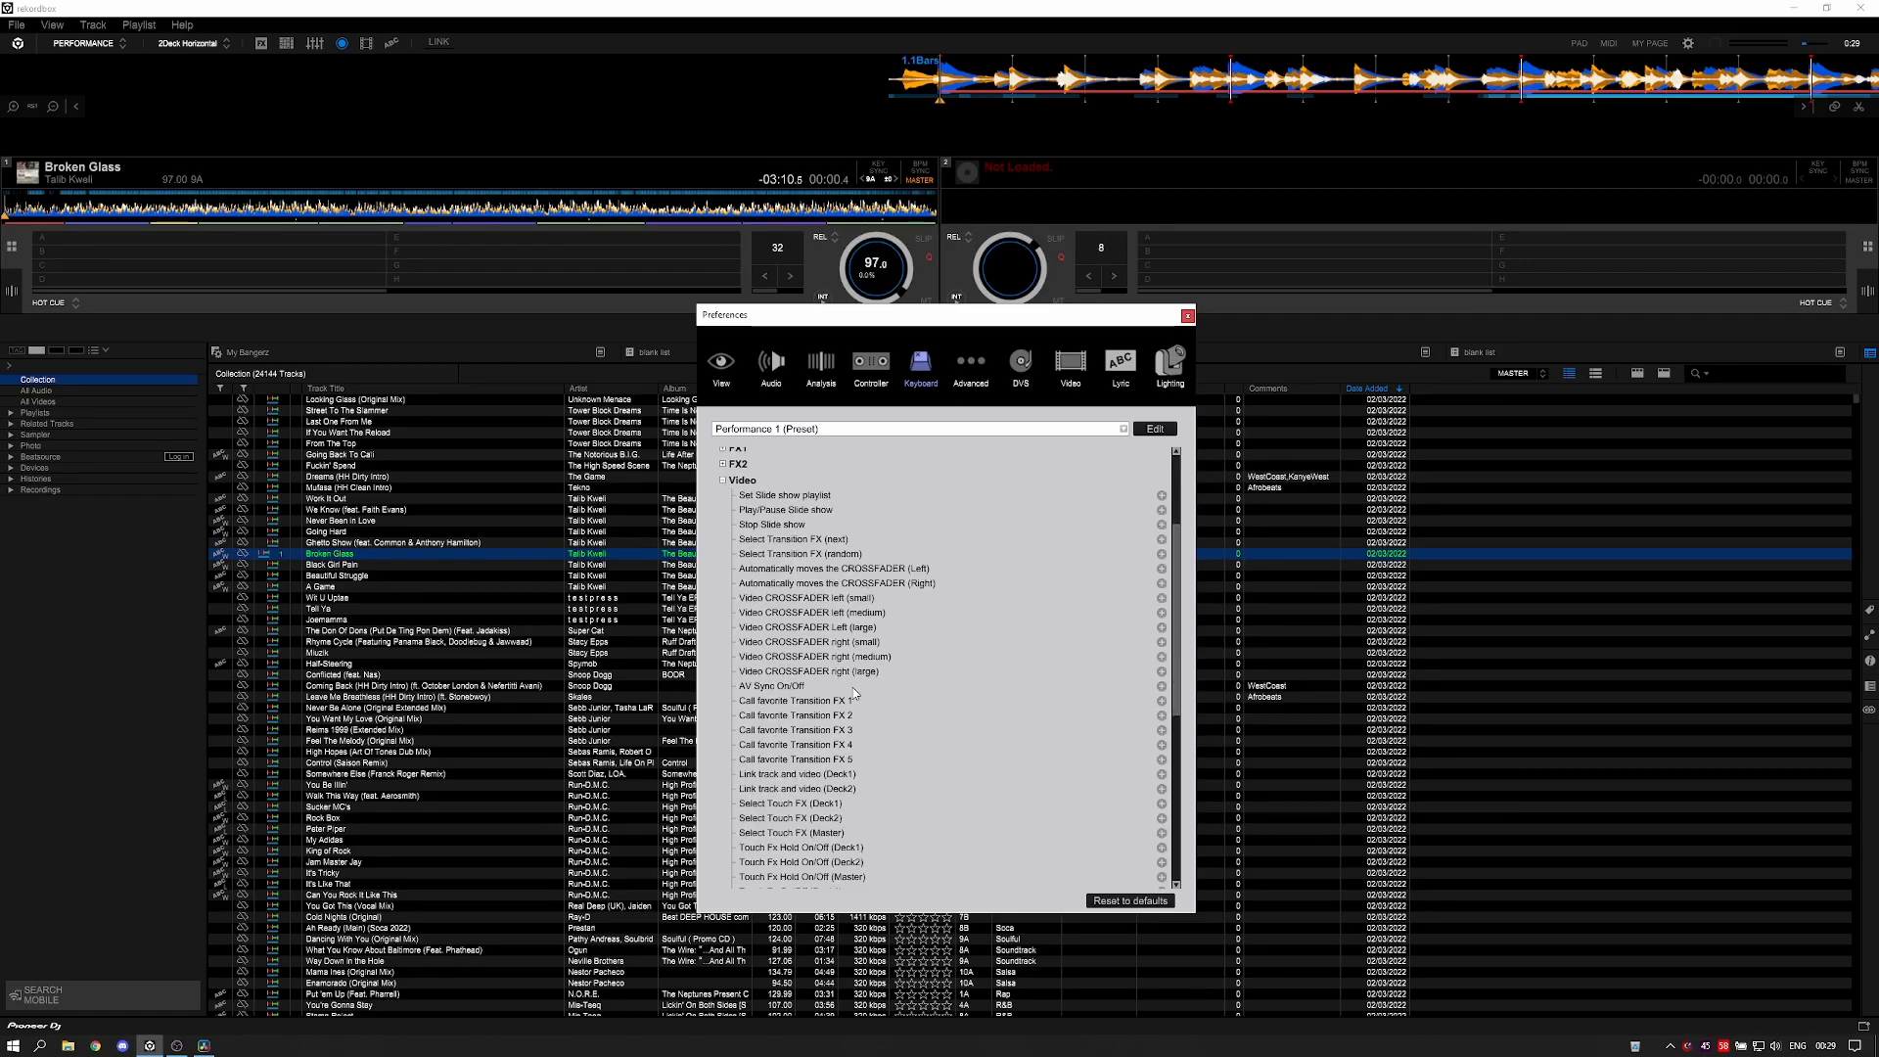
scroll(880, 729, down, 3)
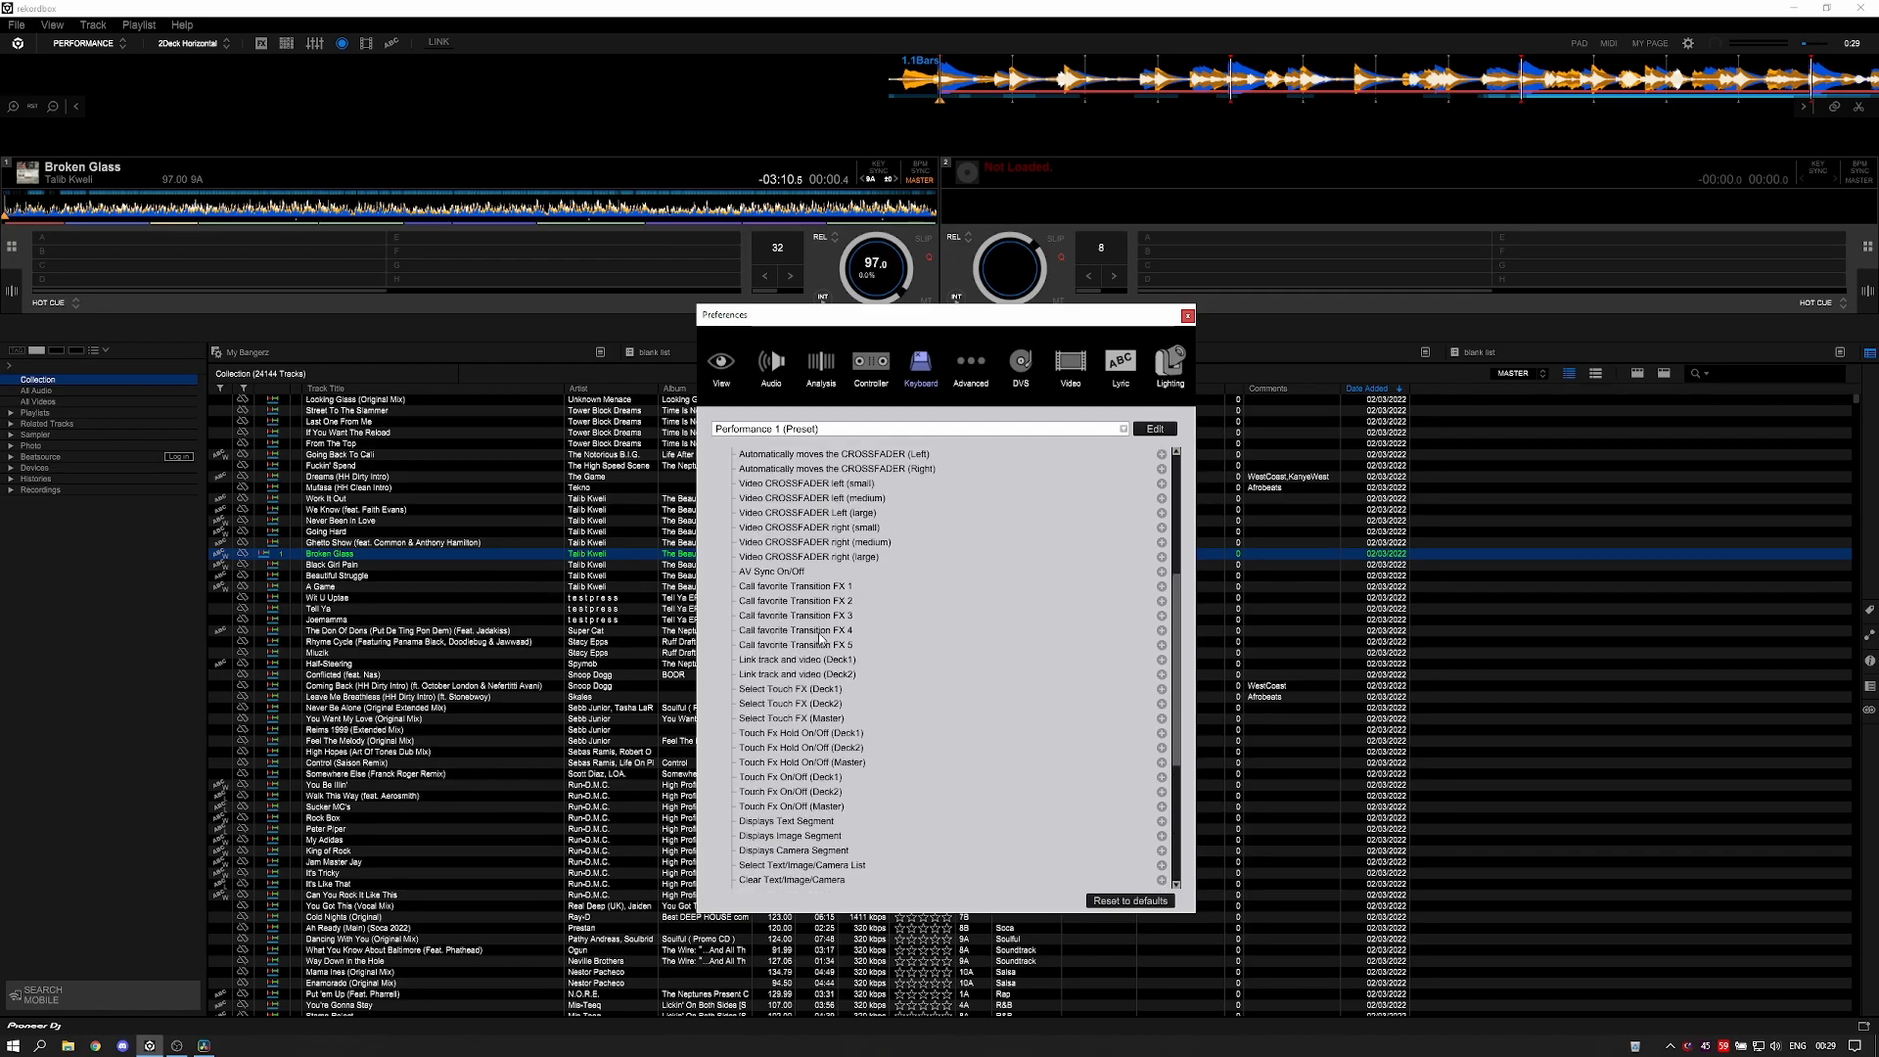
scroll(743, 606, up, 5)
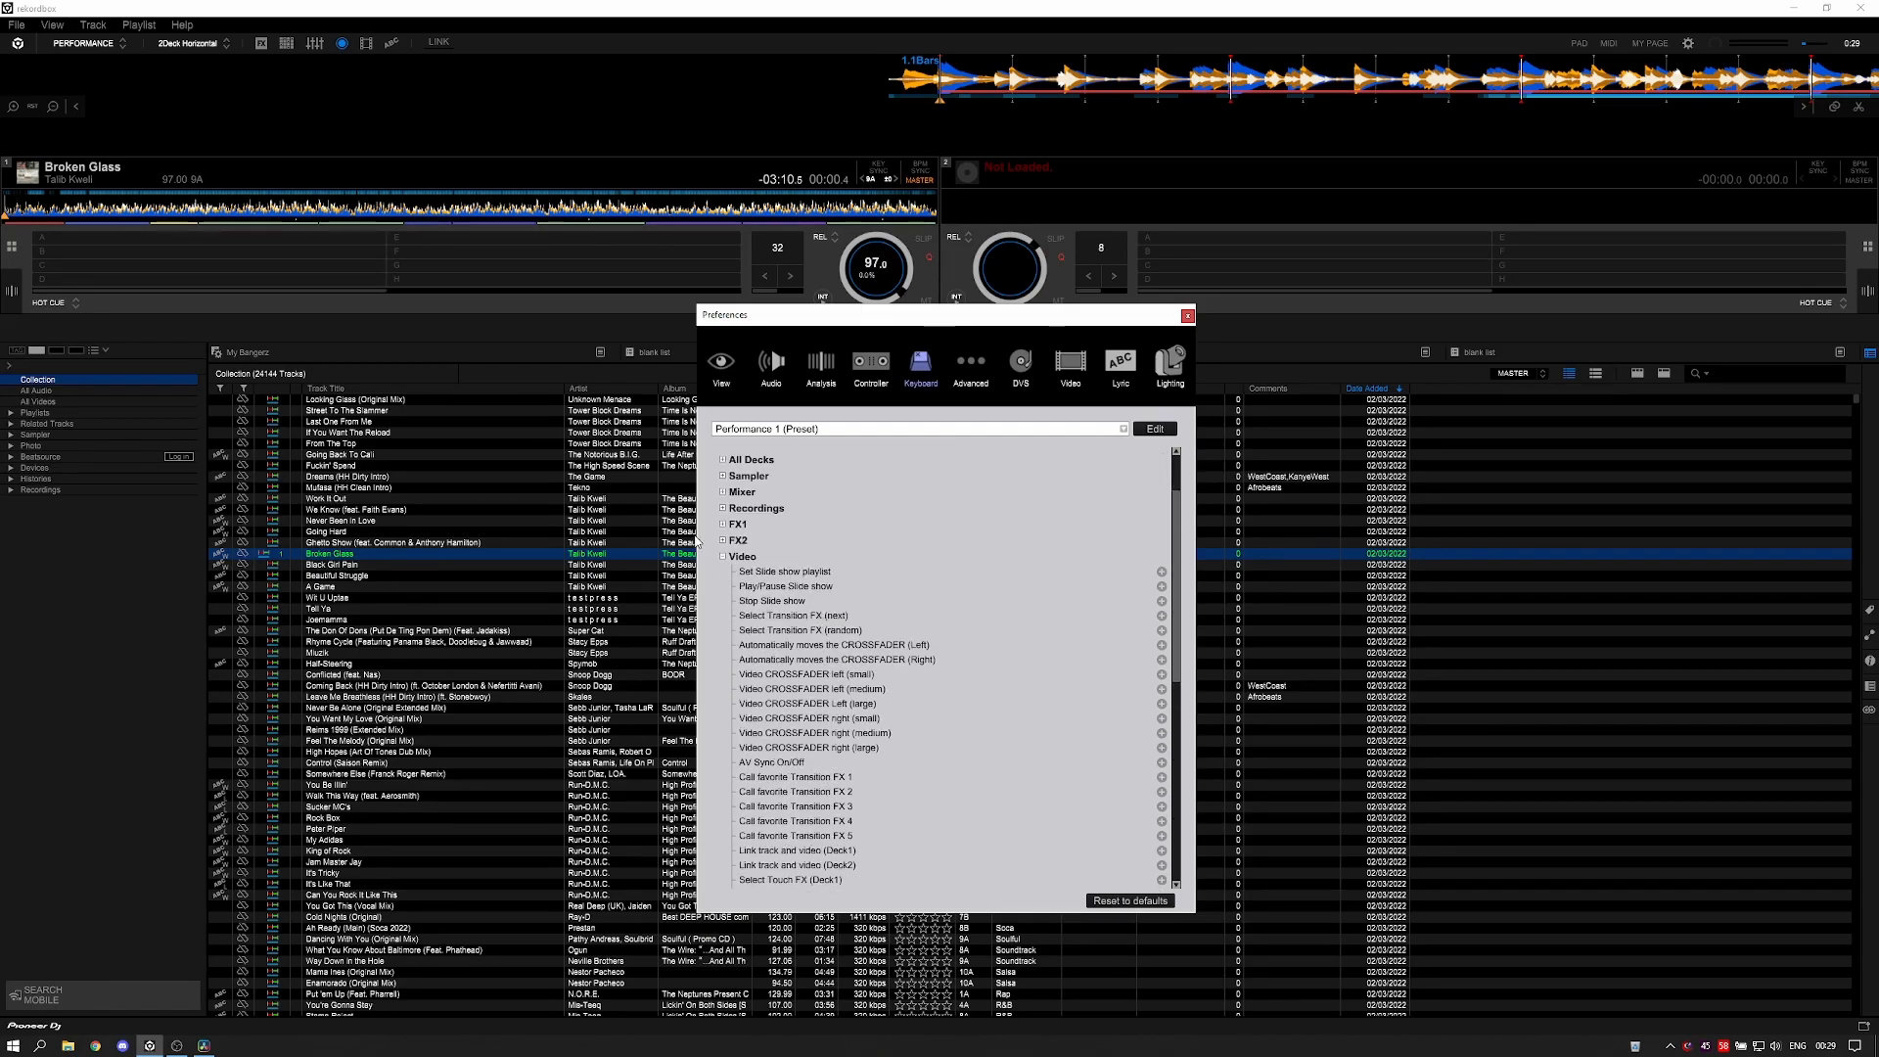
click(724, 557)
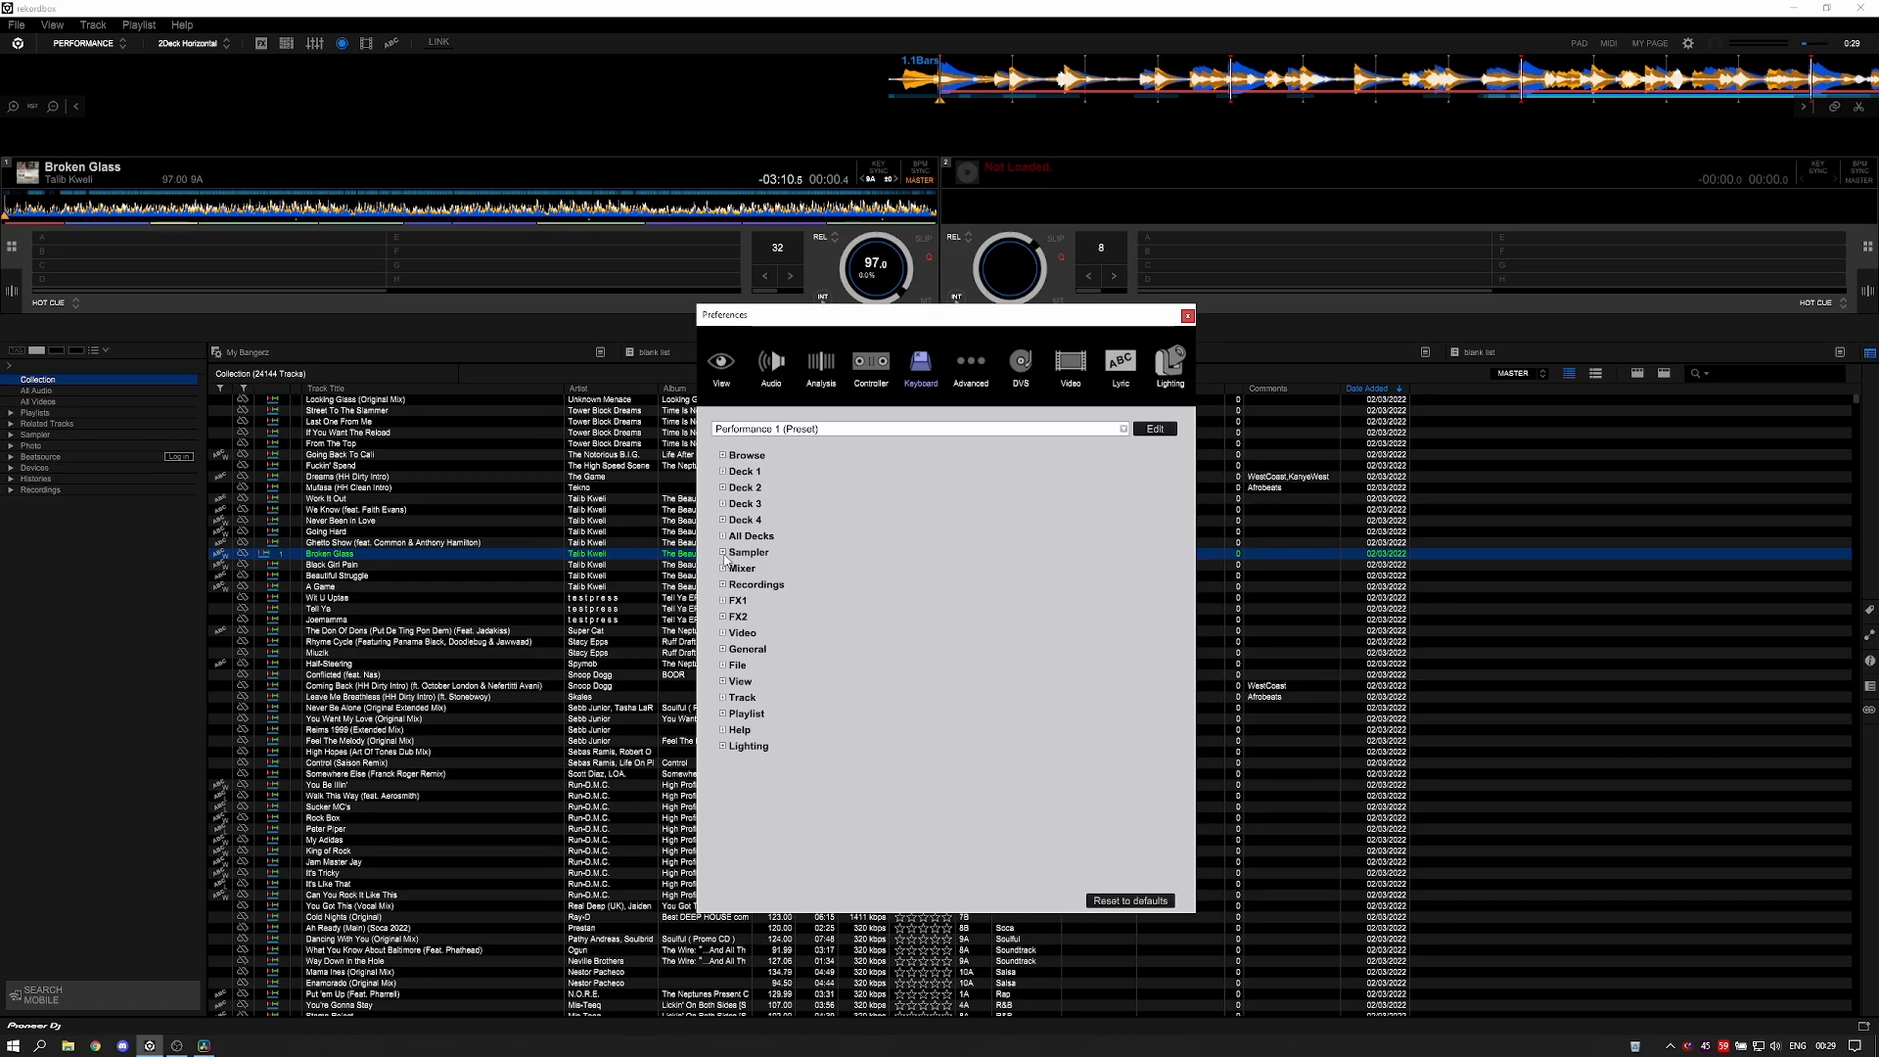
- Expand the FX1 category, examine its deck assignment, effect selection and parameter shortcuts, and collapse it
click(724, 601)
scroll(878, 670, down, 2)
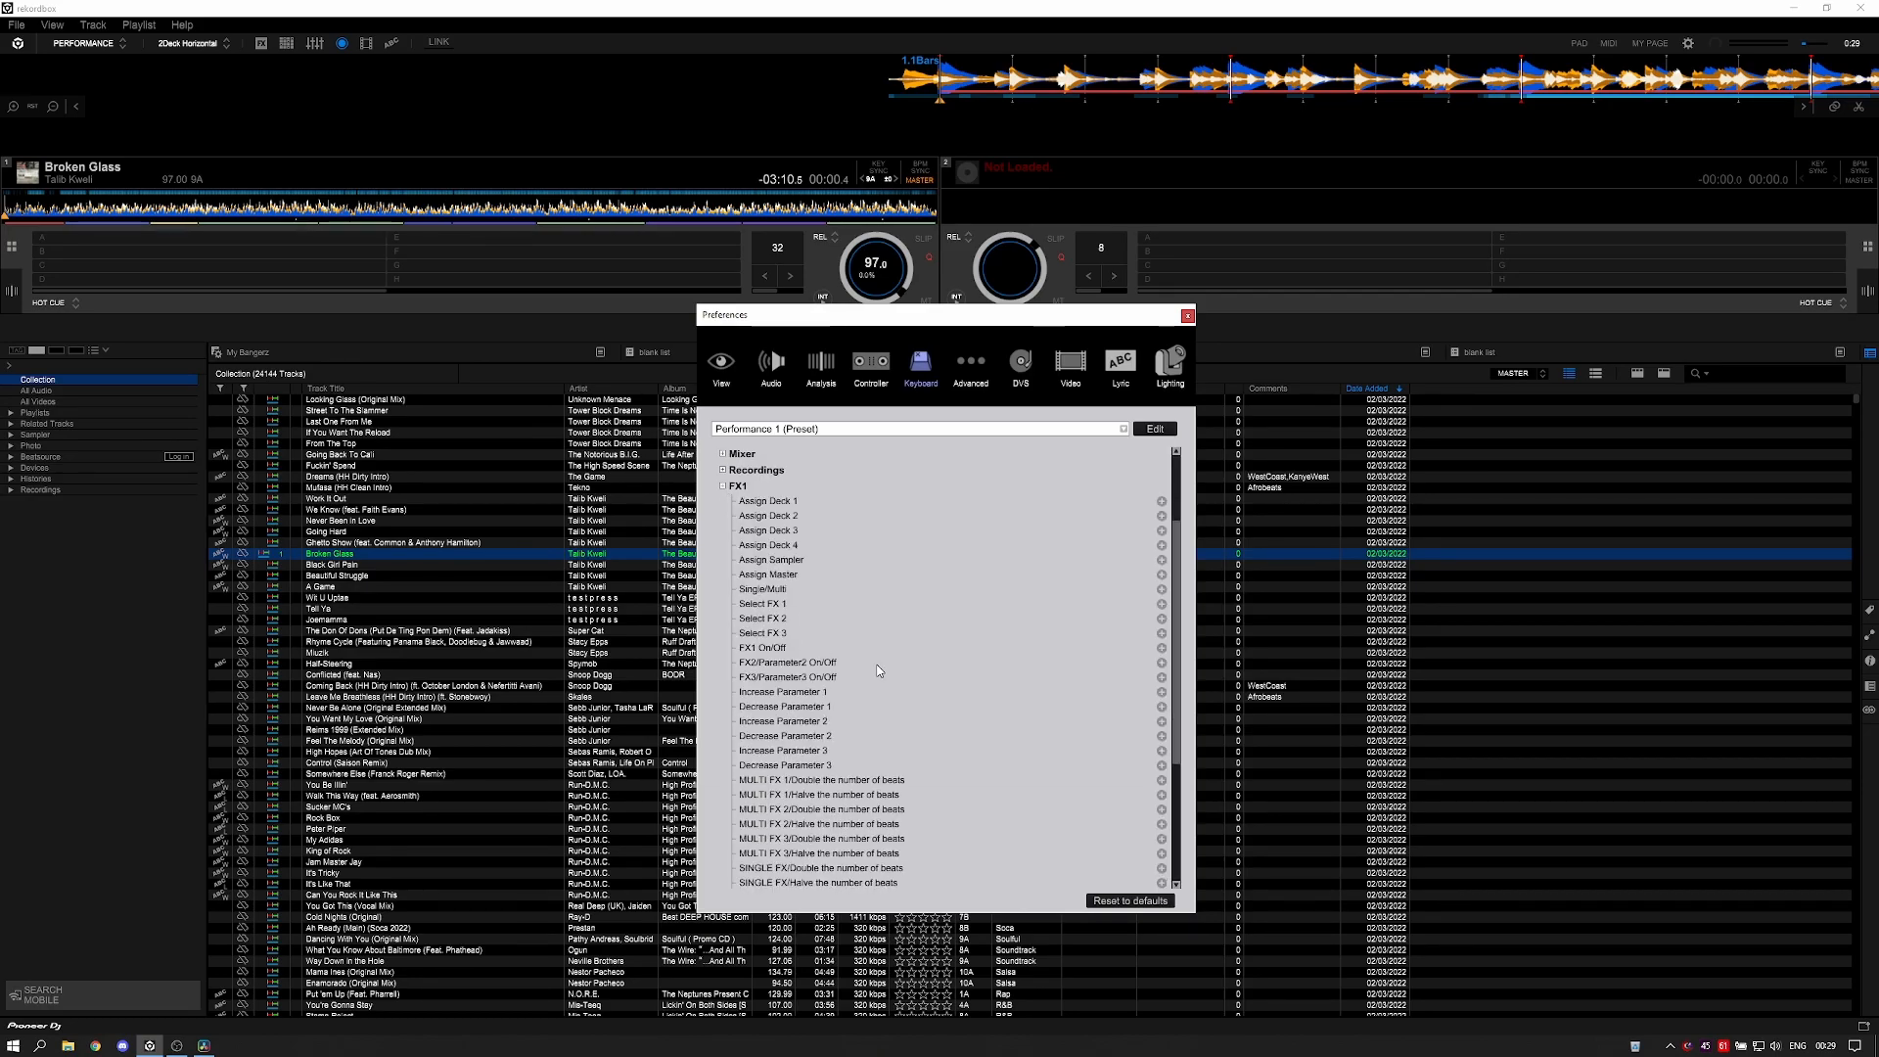
scroll(753, 627, up, 2)
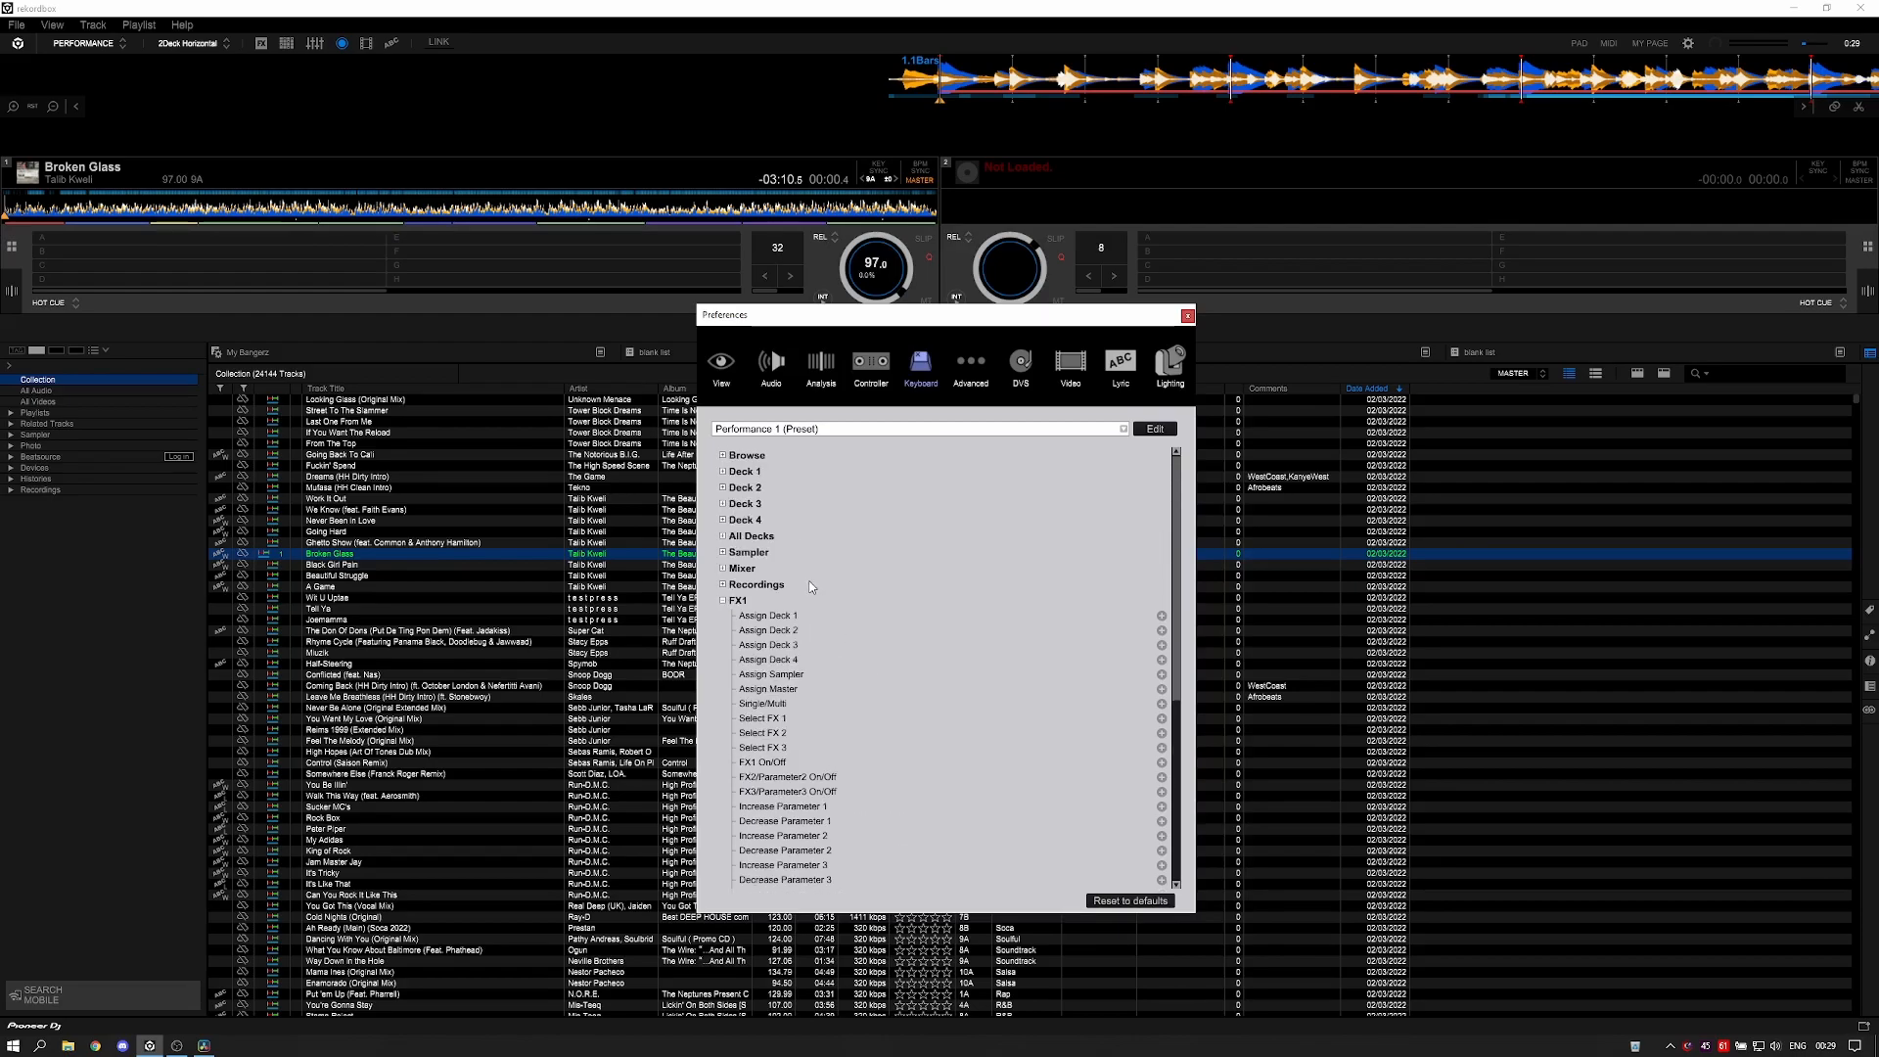
click(723, 601)
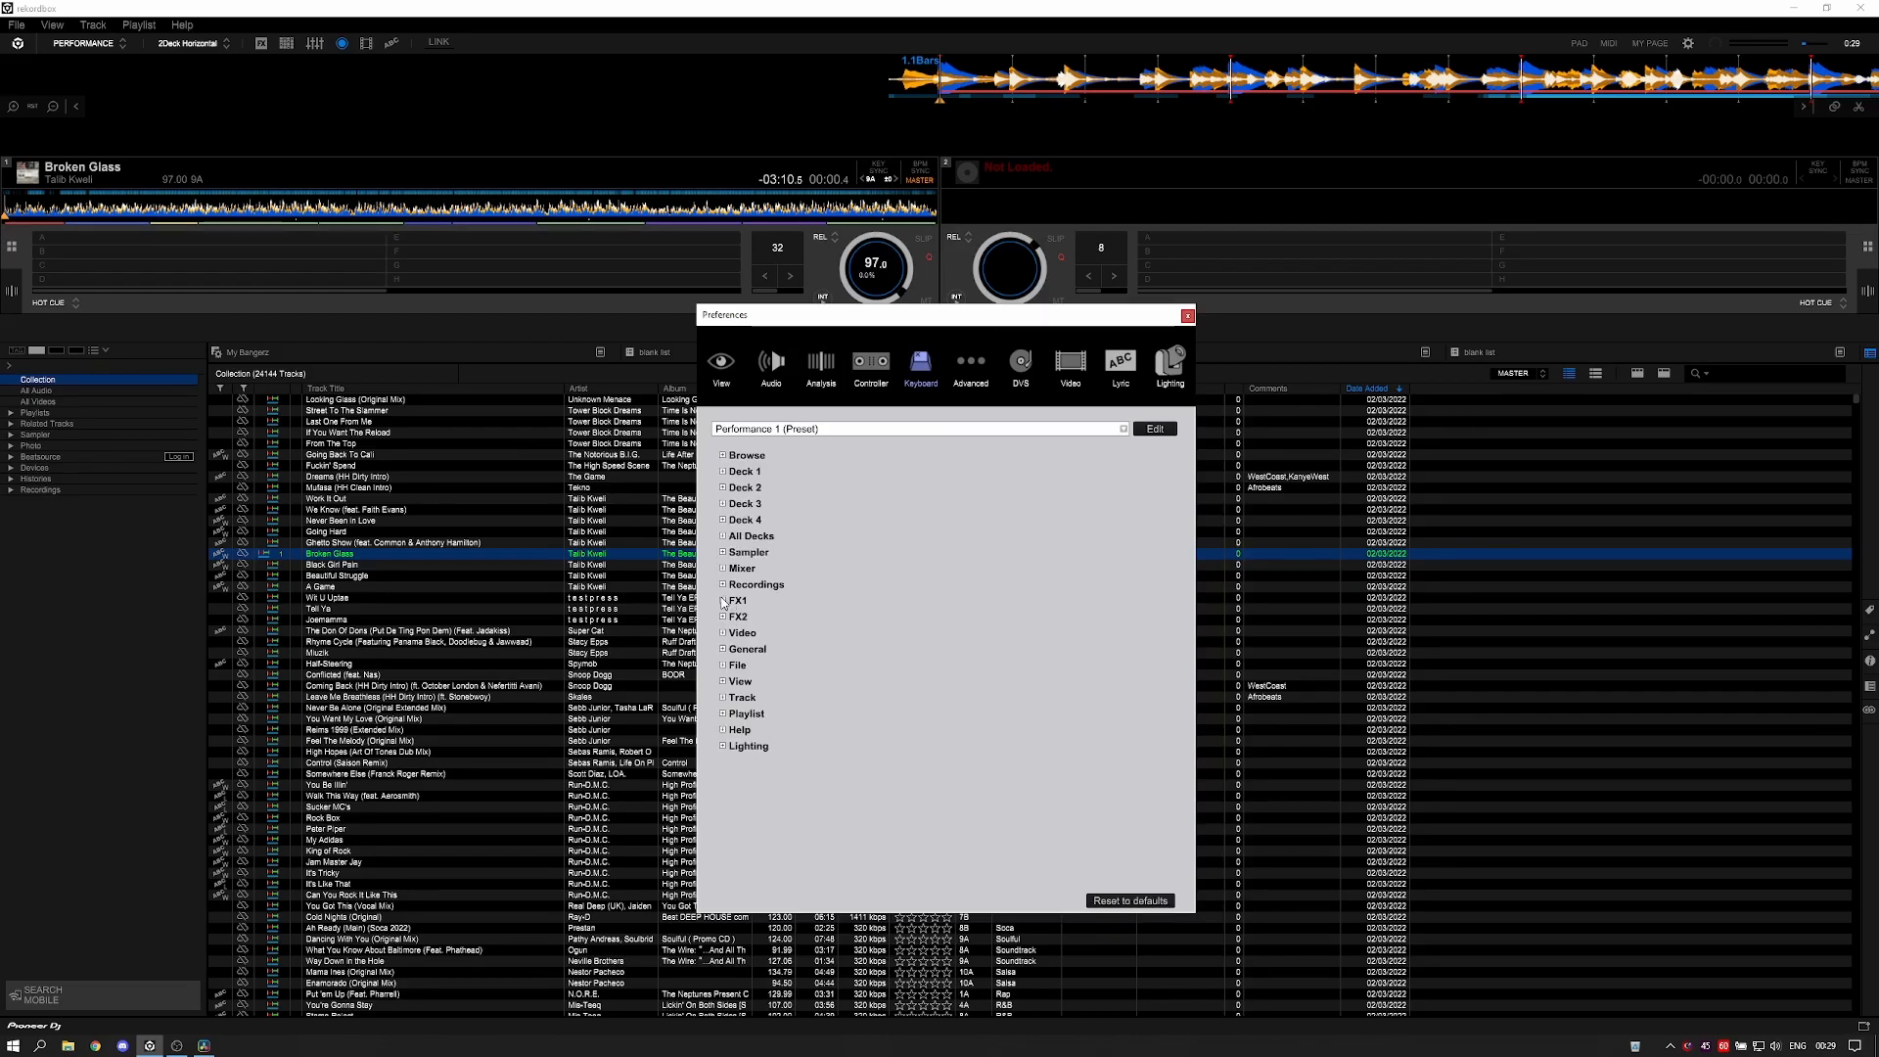
- Expand the Recordings category, examine its start, pause and REC level shortcuts, and collapse it
click(723, 584)
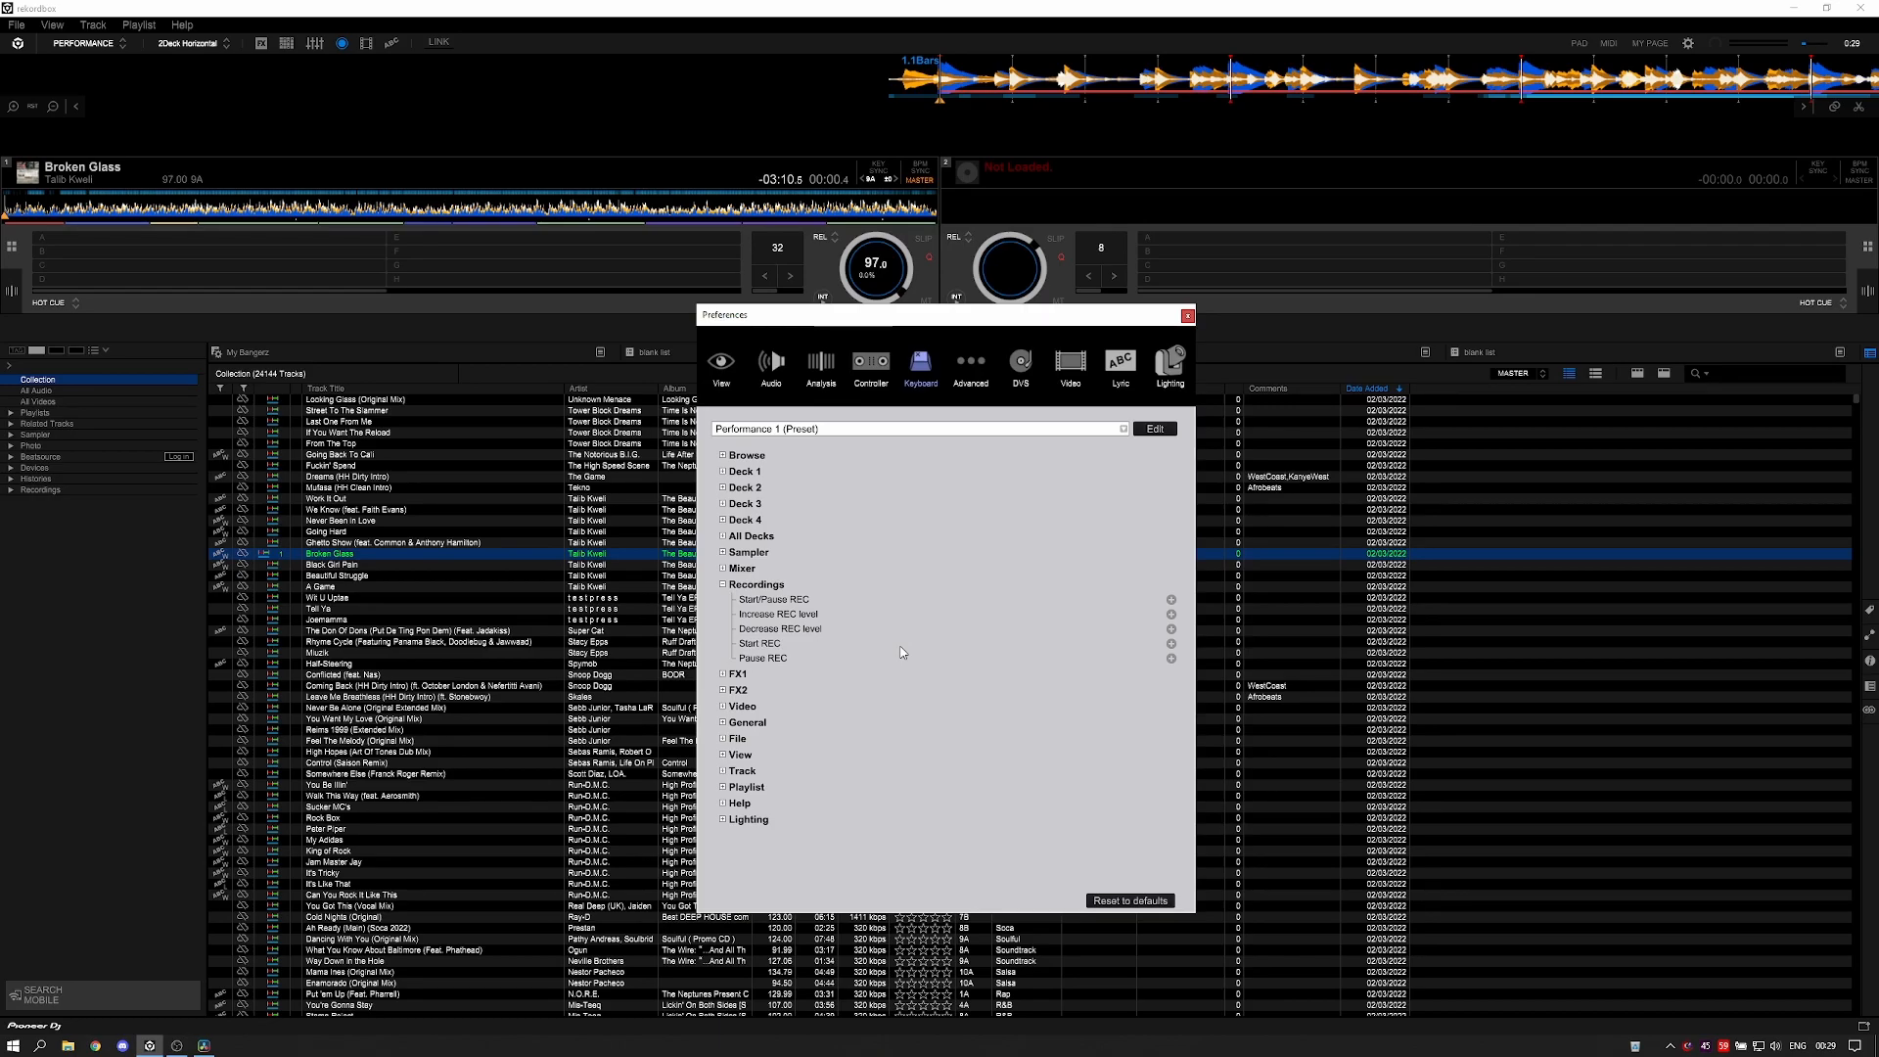
click(723, 584)
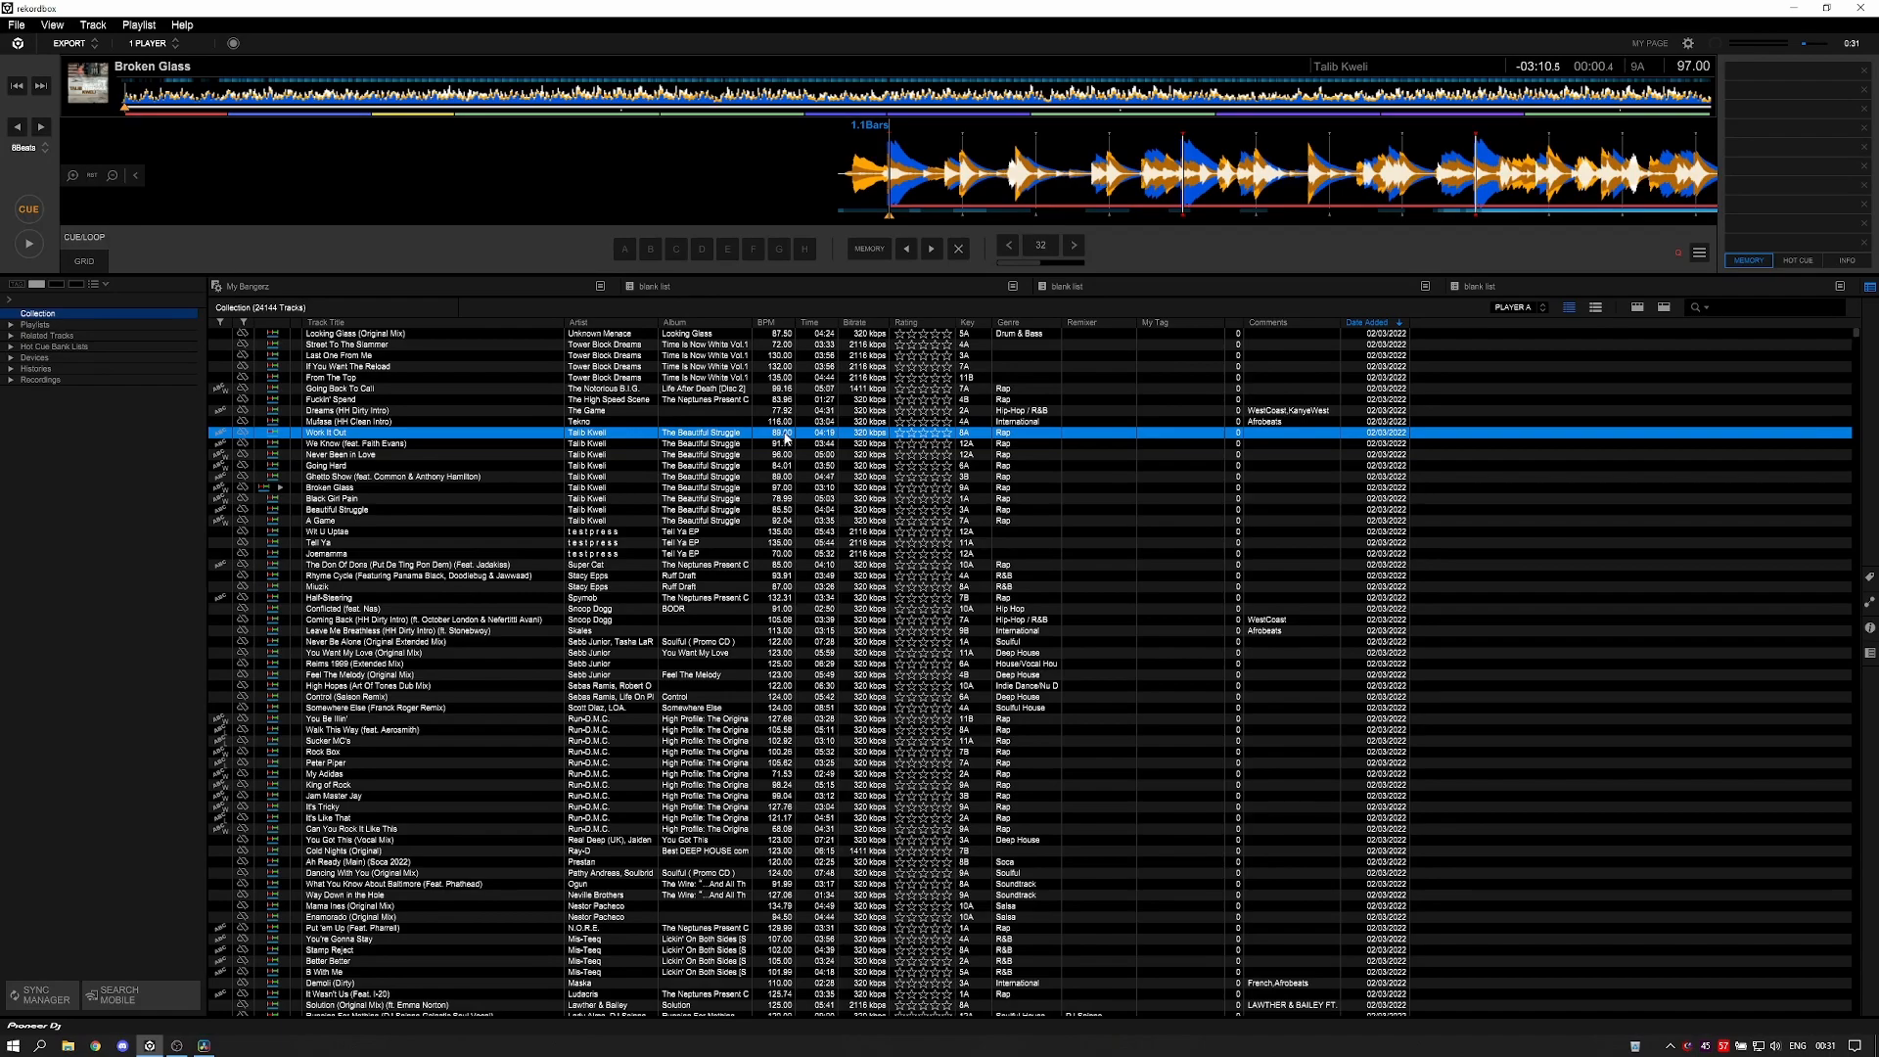
- Move the playback position of Broken Glass to about 01:29.8, and select the Snoop Dogg track Coming Back (HH Dirty Intro) in the collection
click(749, 95)
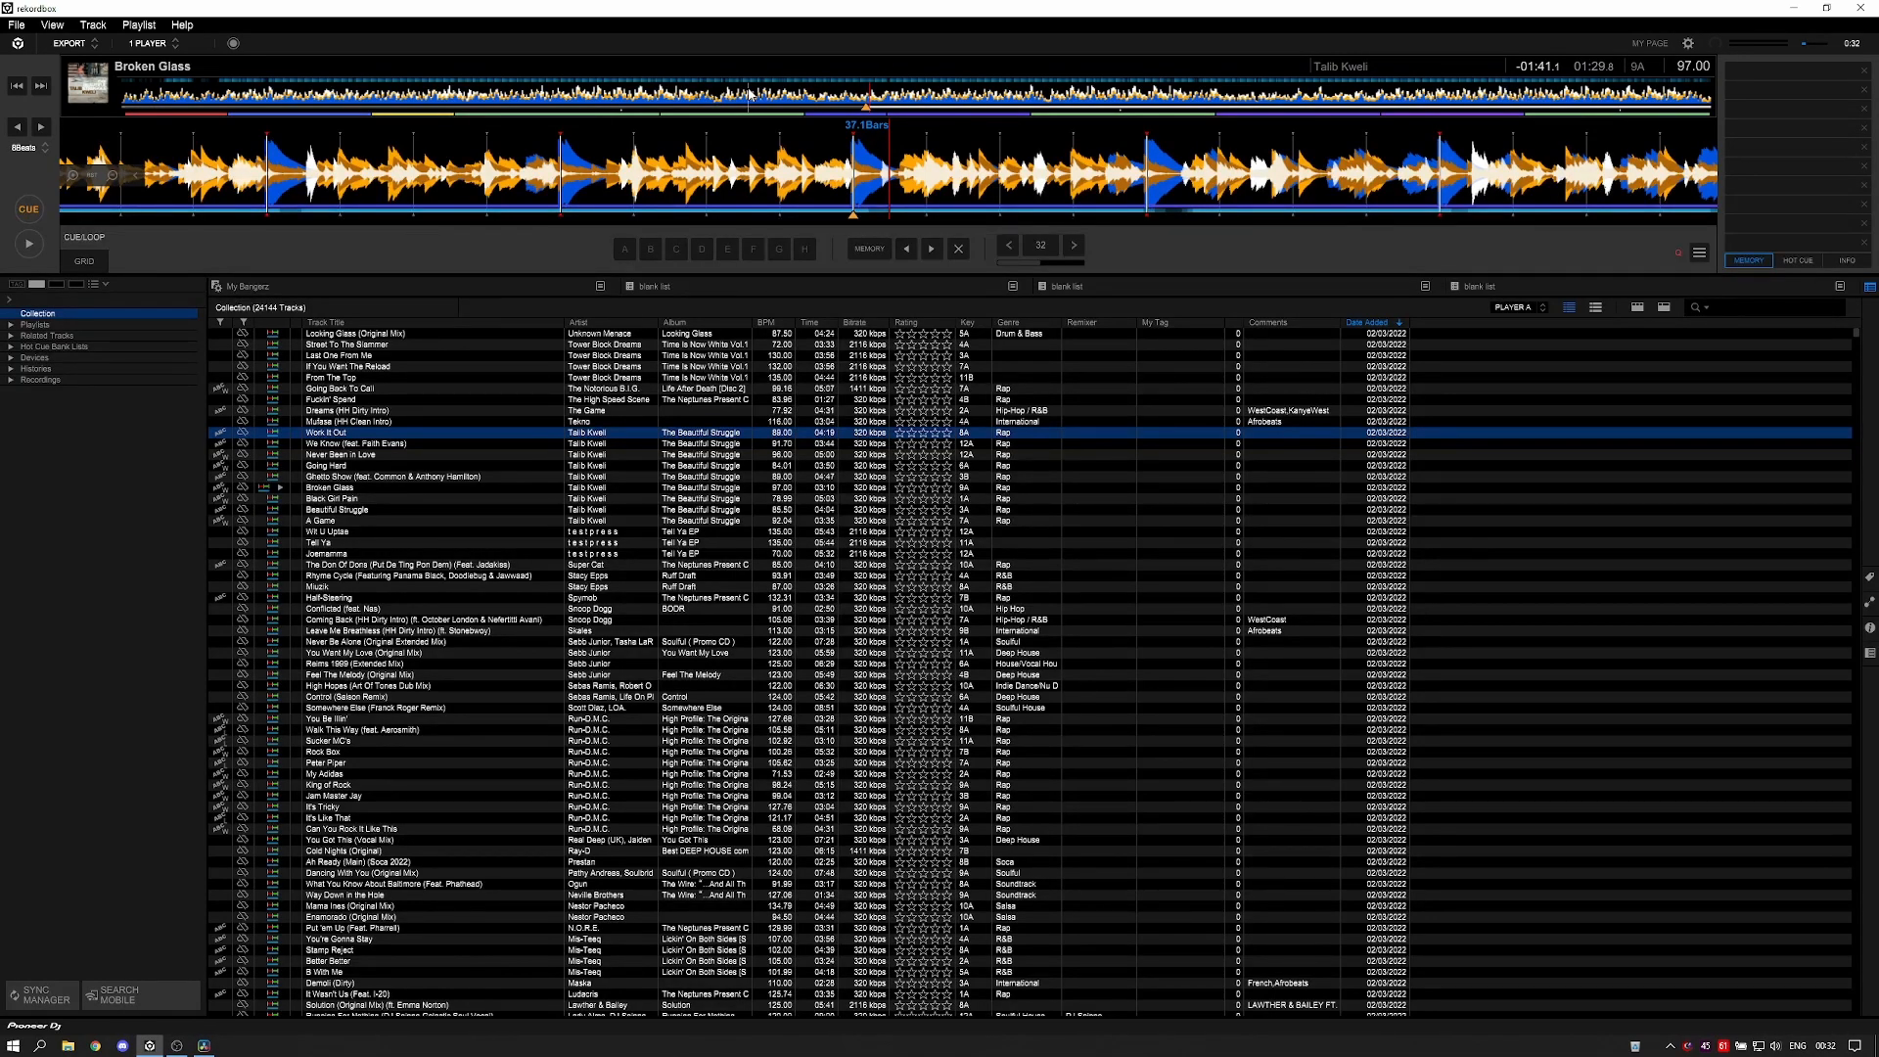
click(53, 25)
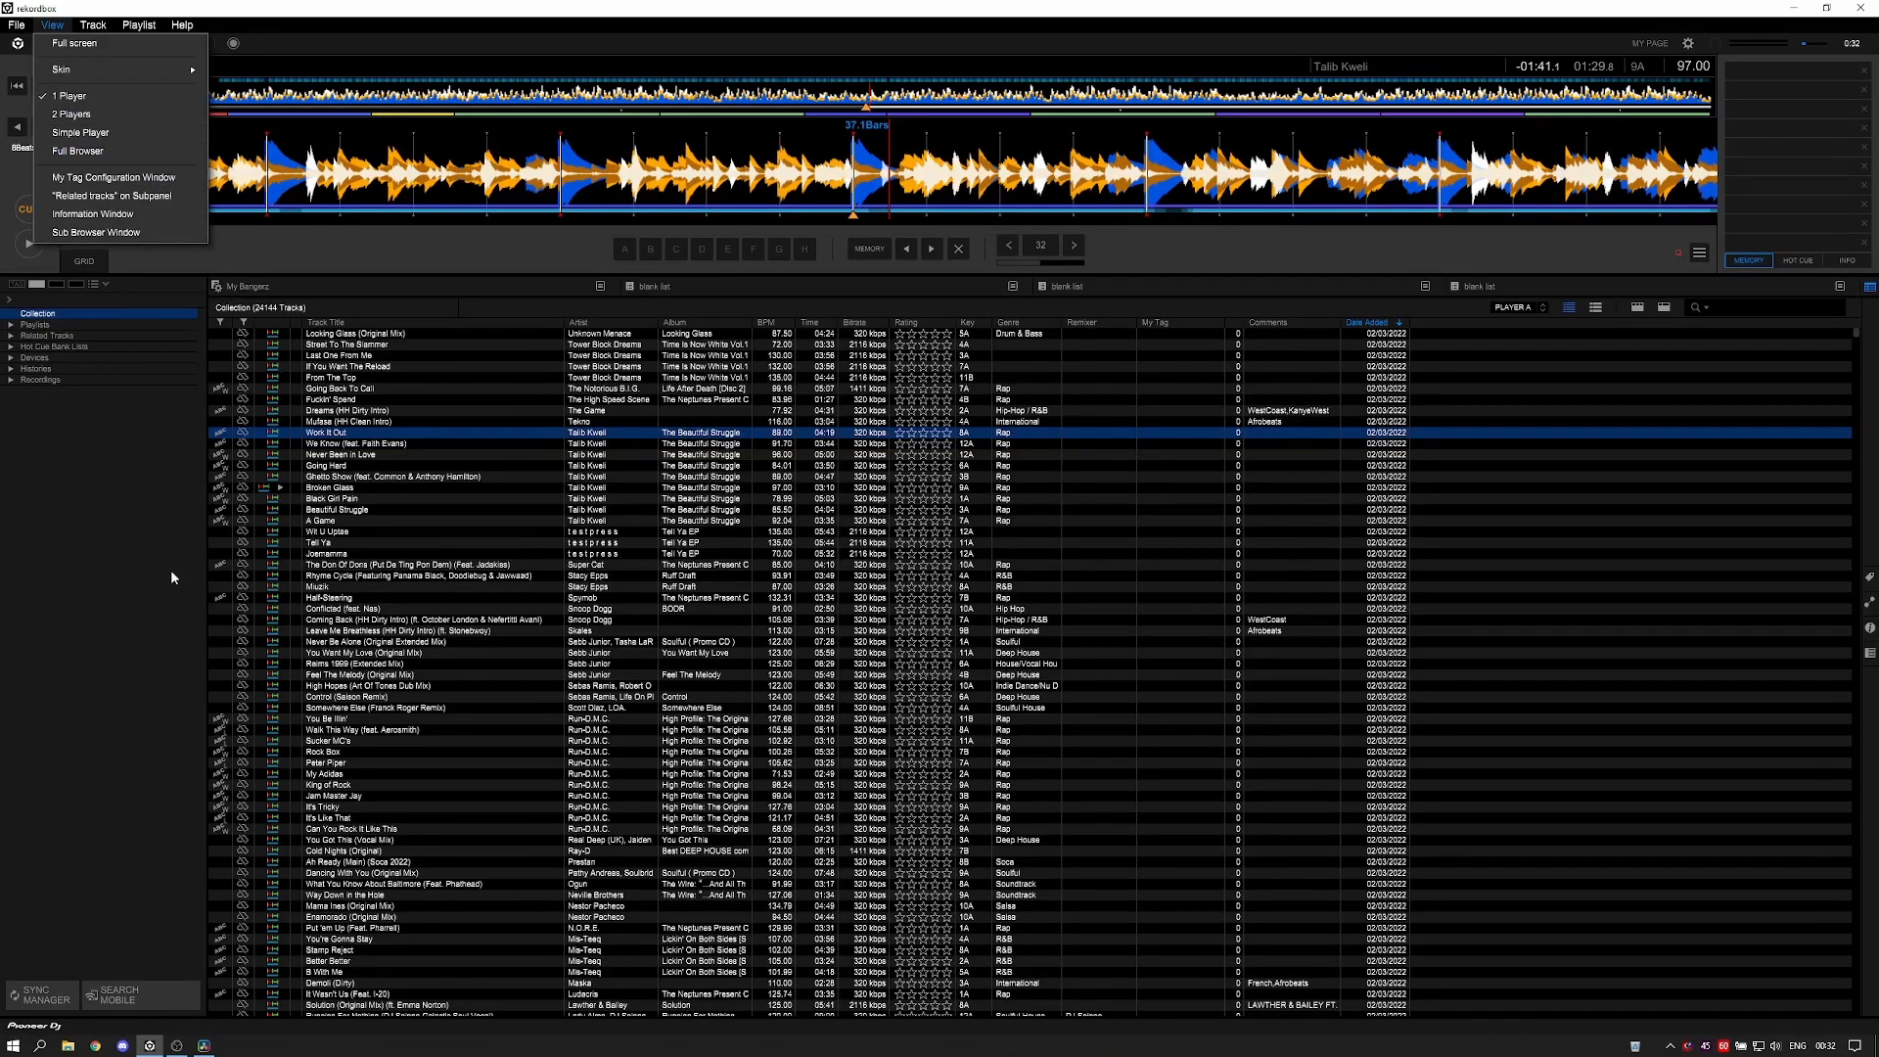
click(141, 589)
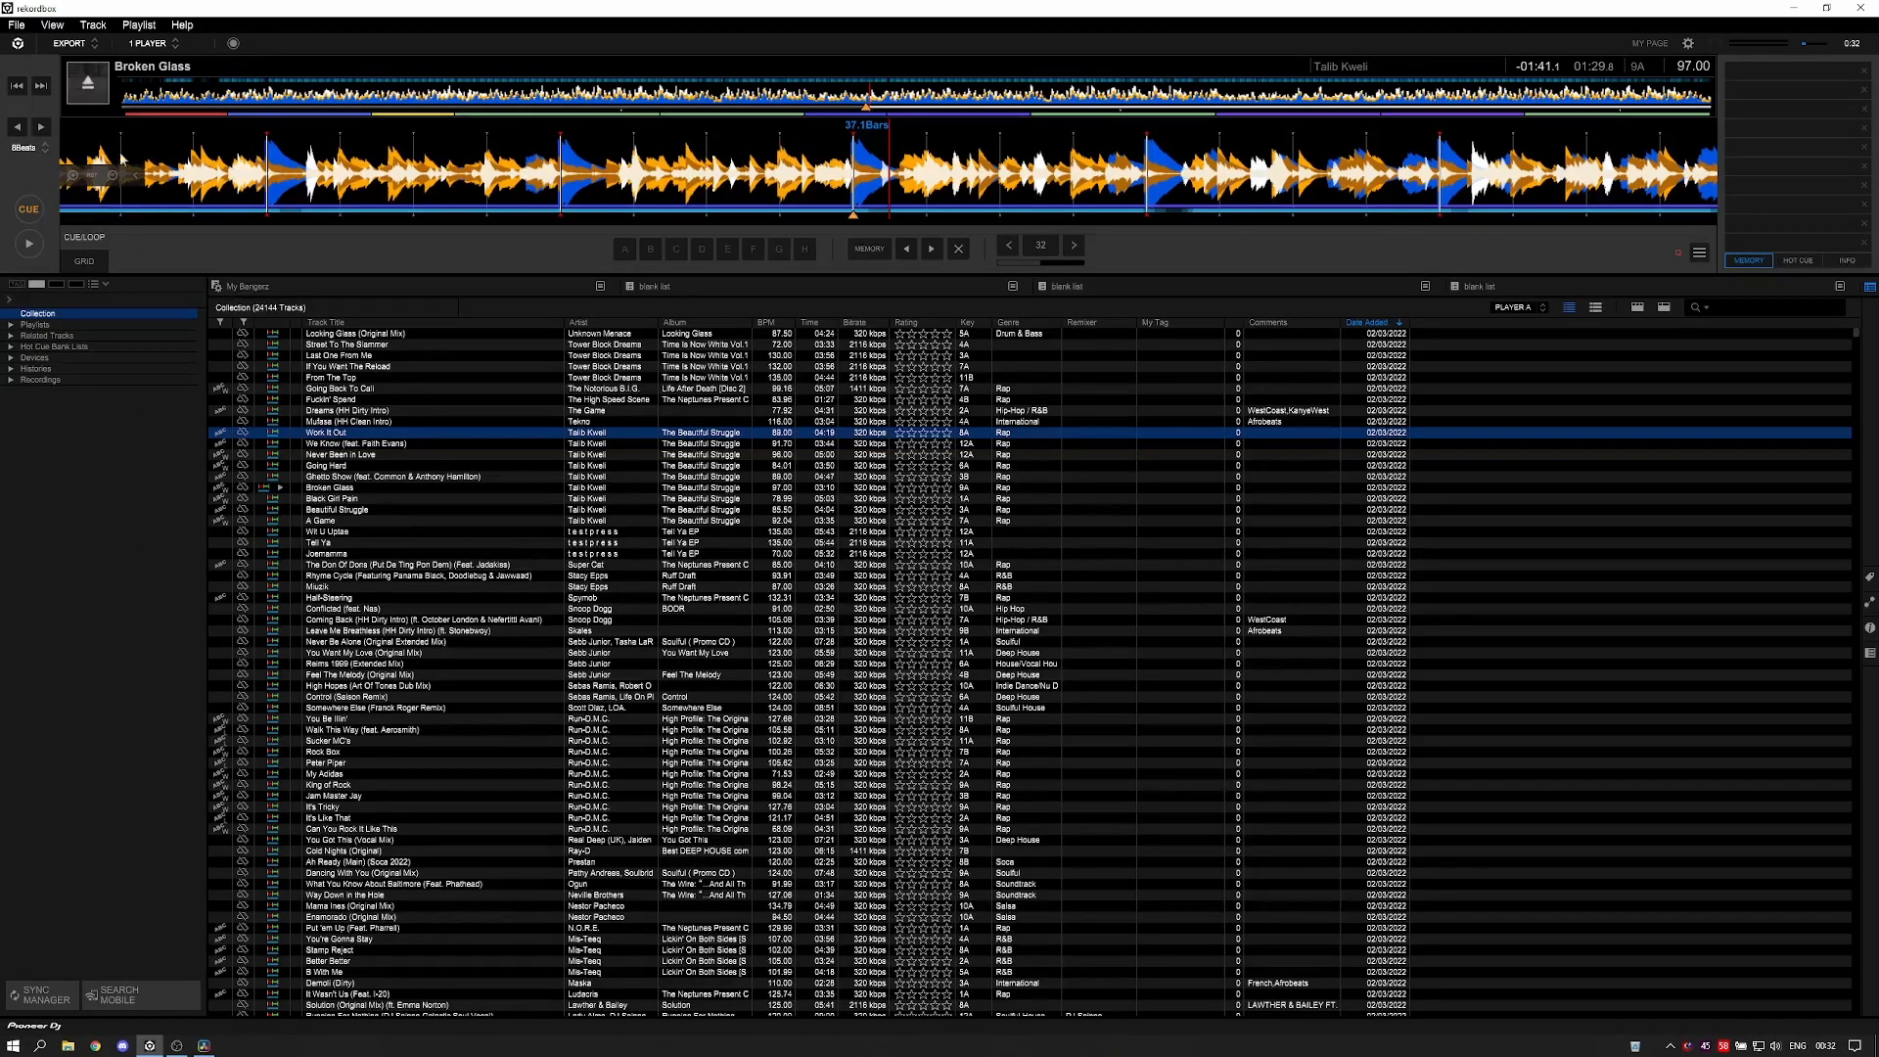
click(728, 620)
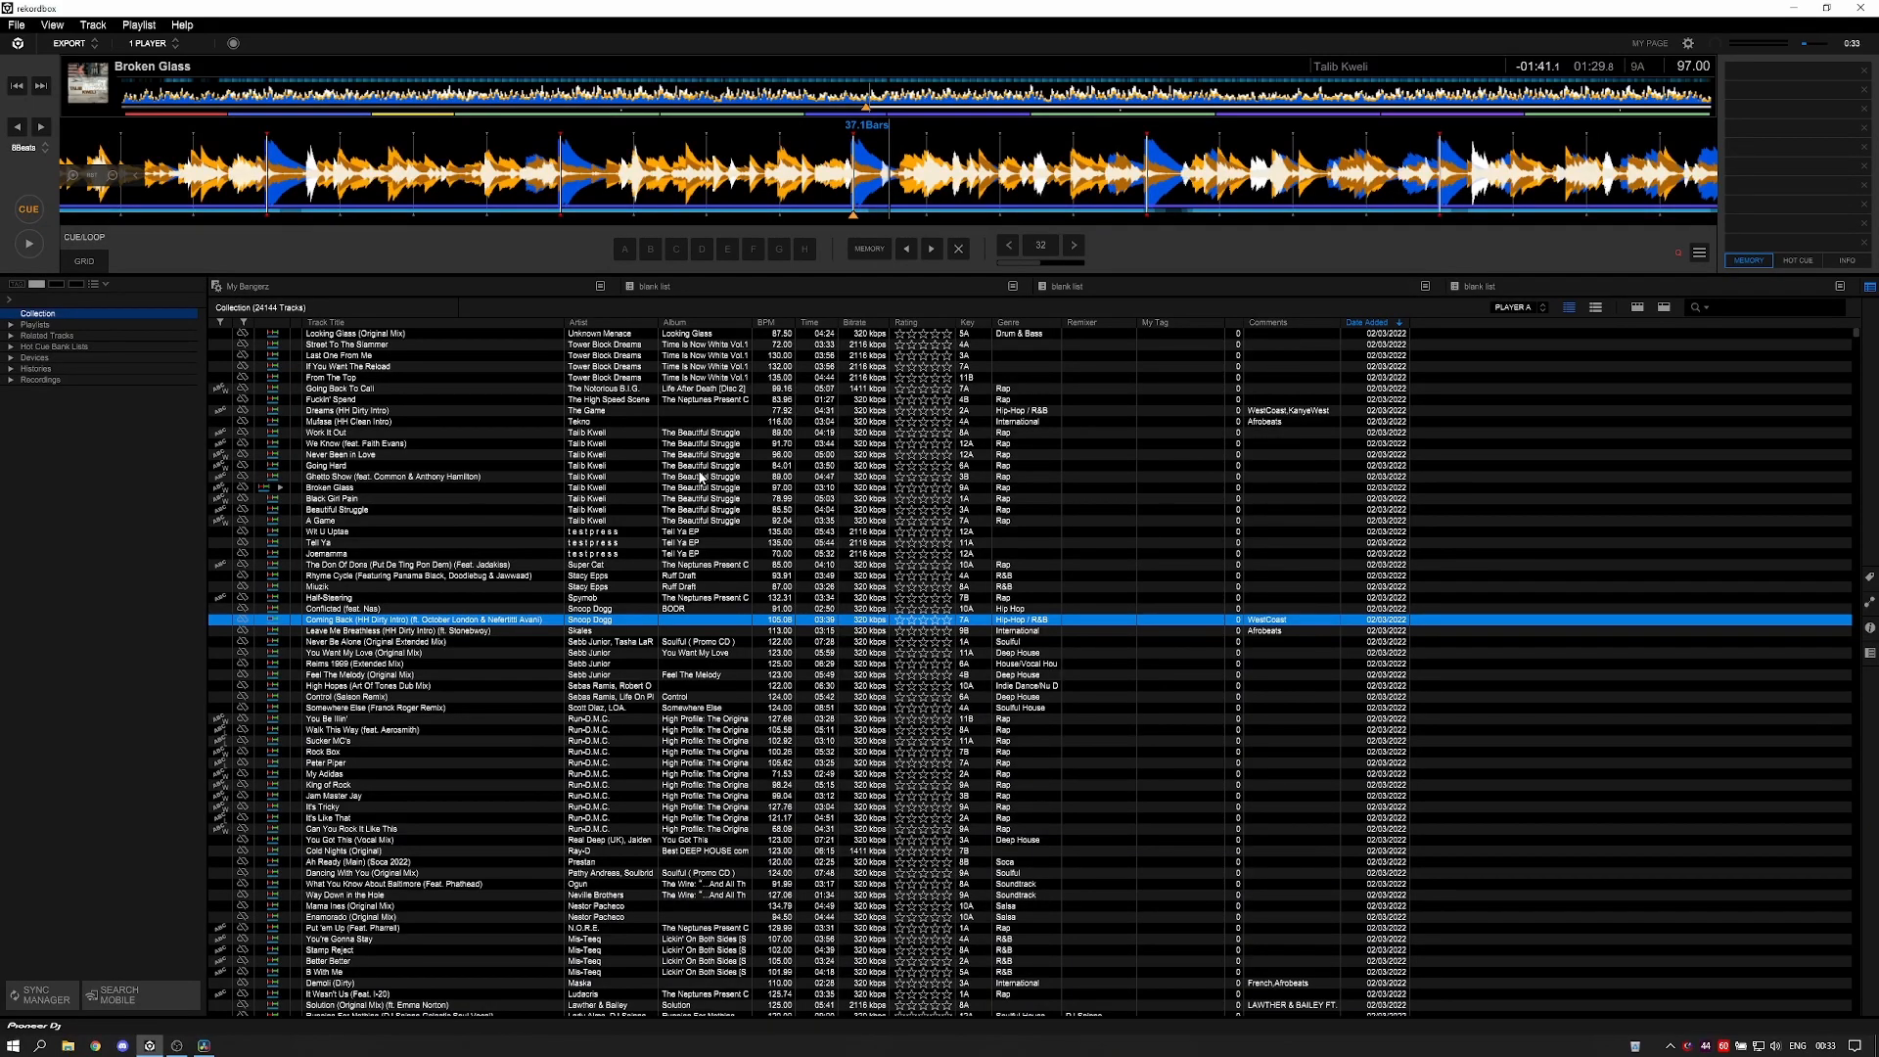
- Open the preferences, examine the View settings for browsing and layout, and close them
click(1688, 43)
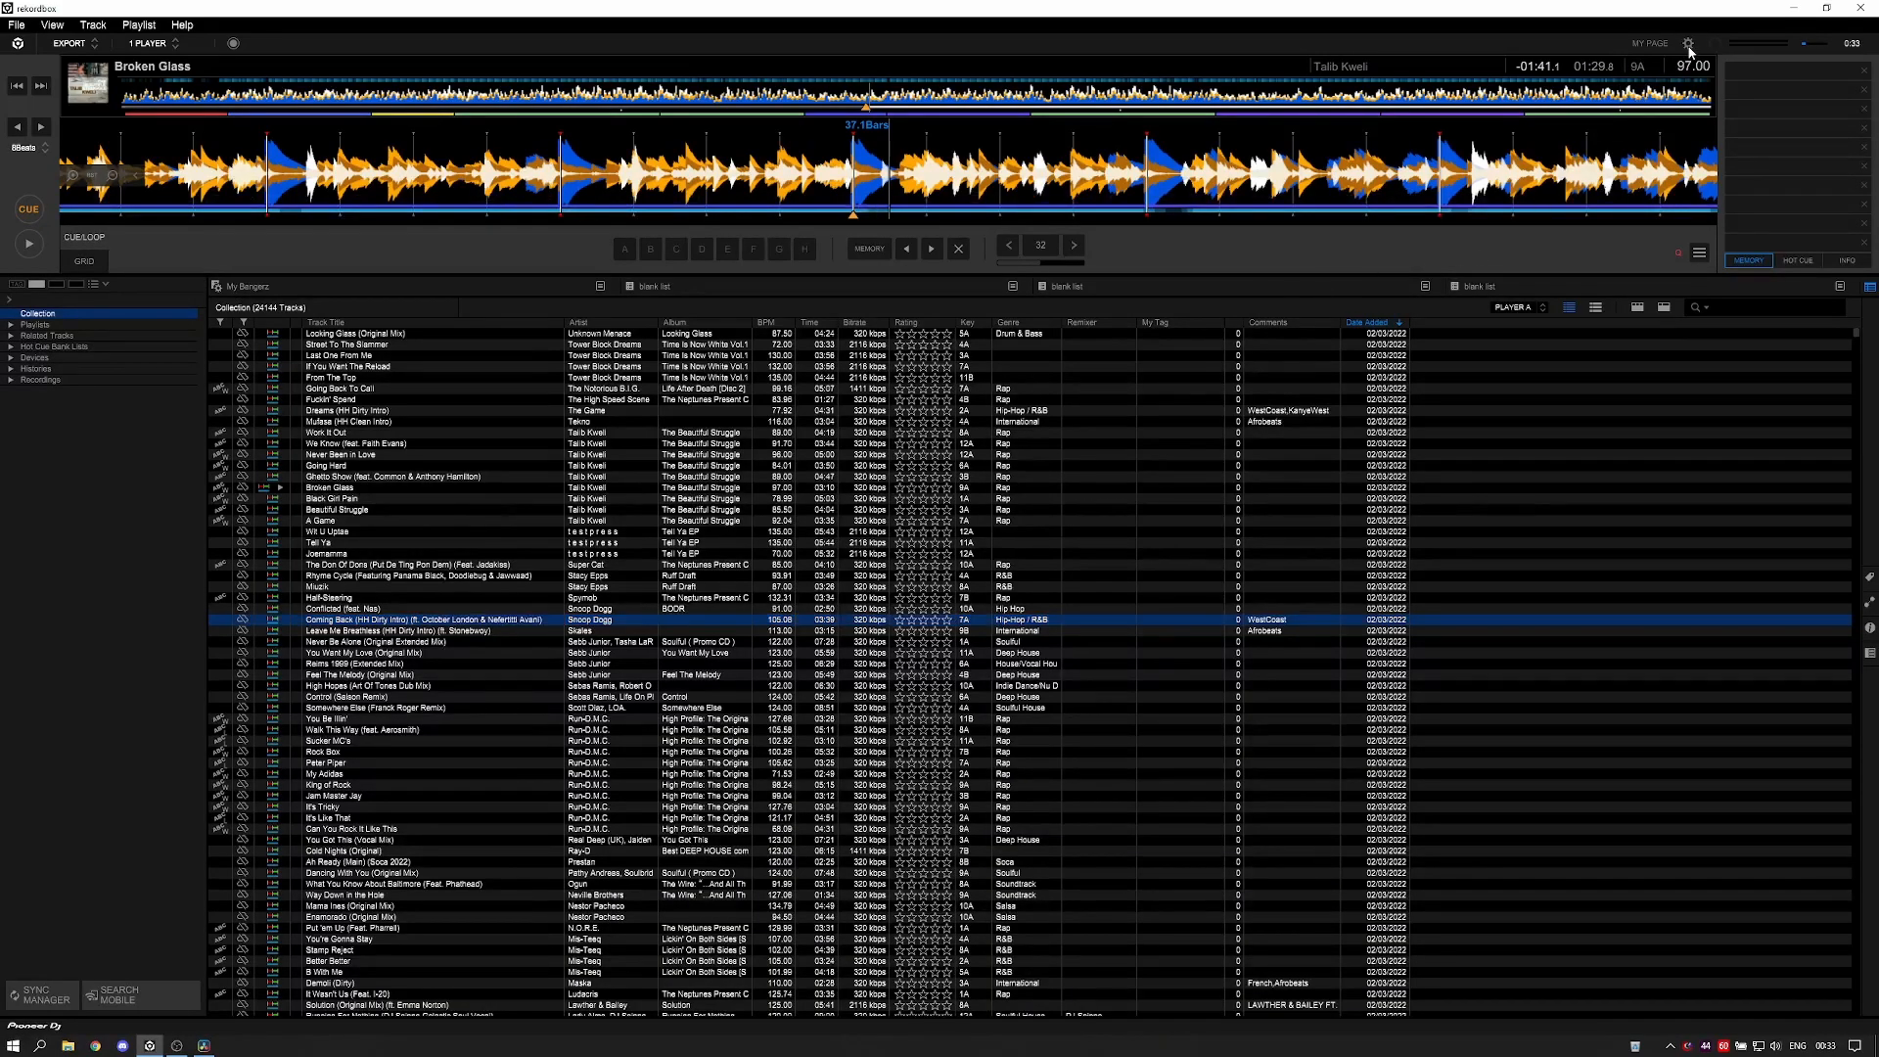
click(757, 362)
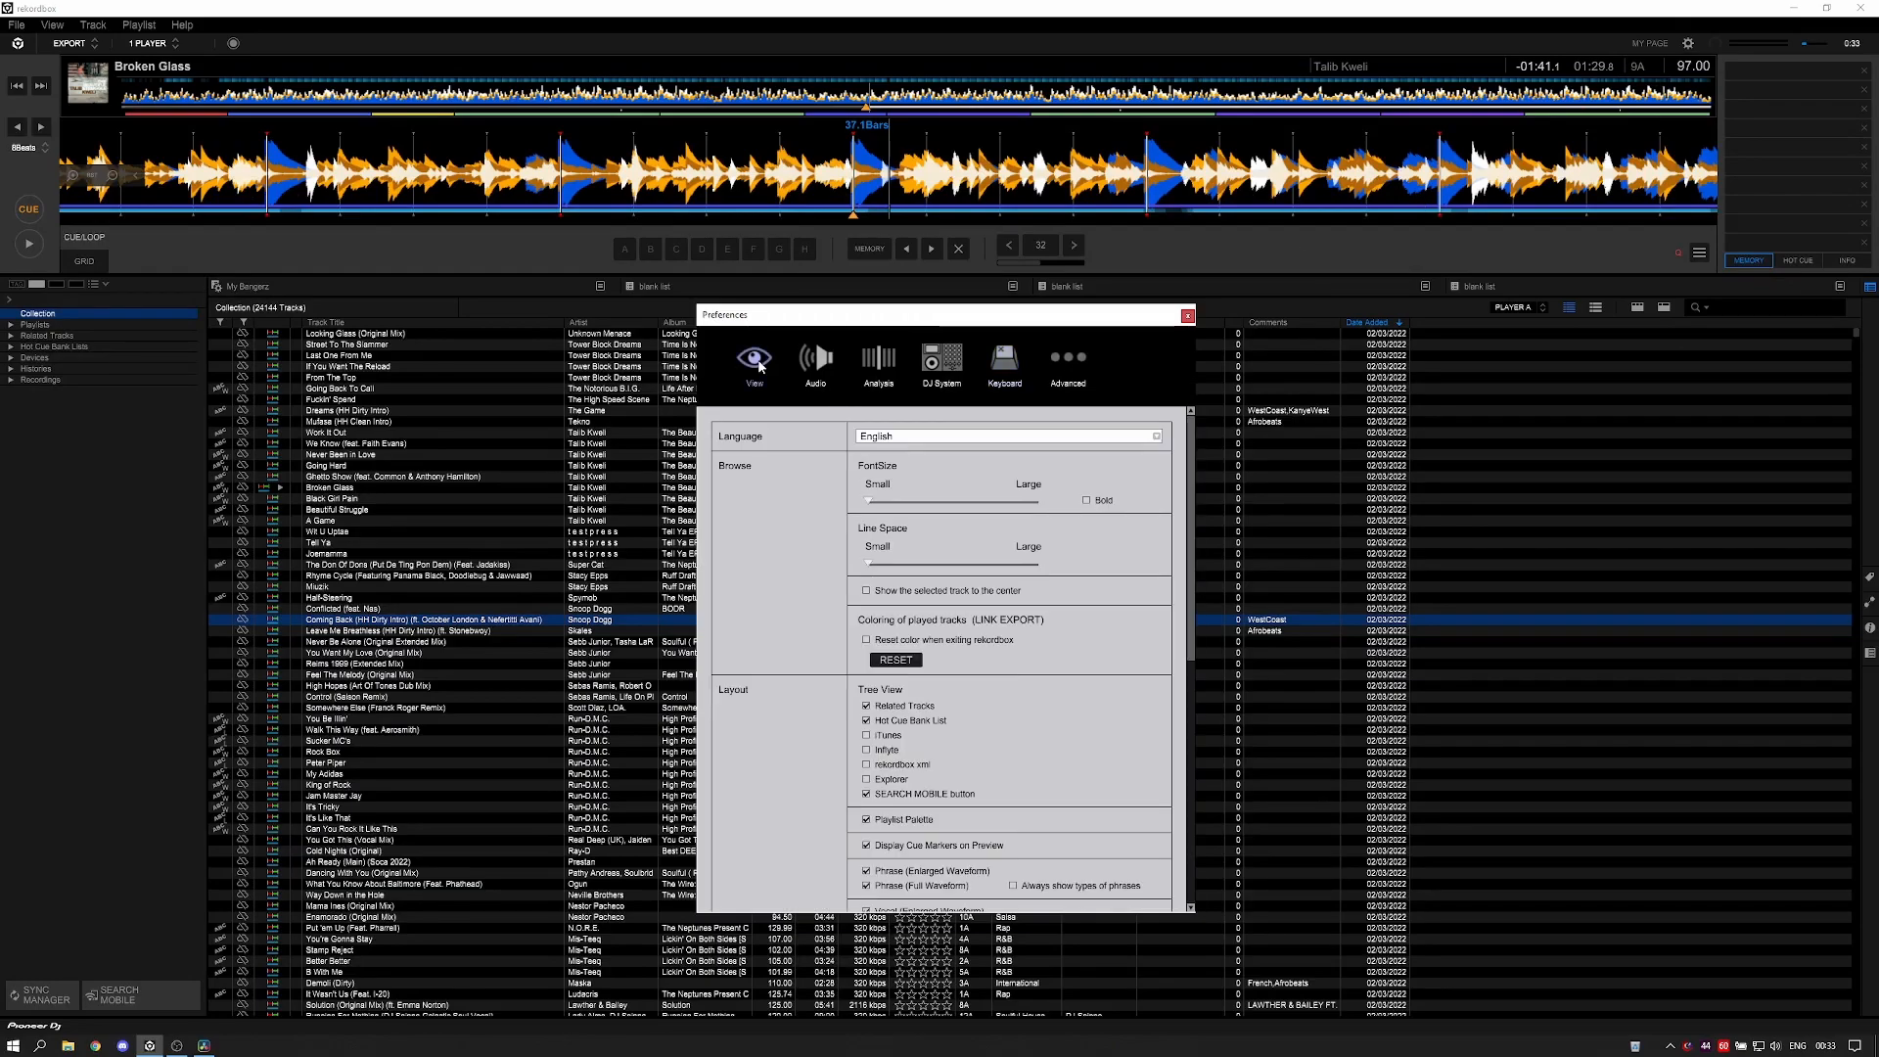
click(1187, 315)
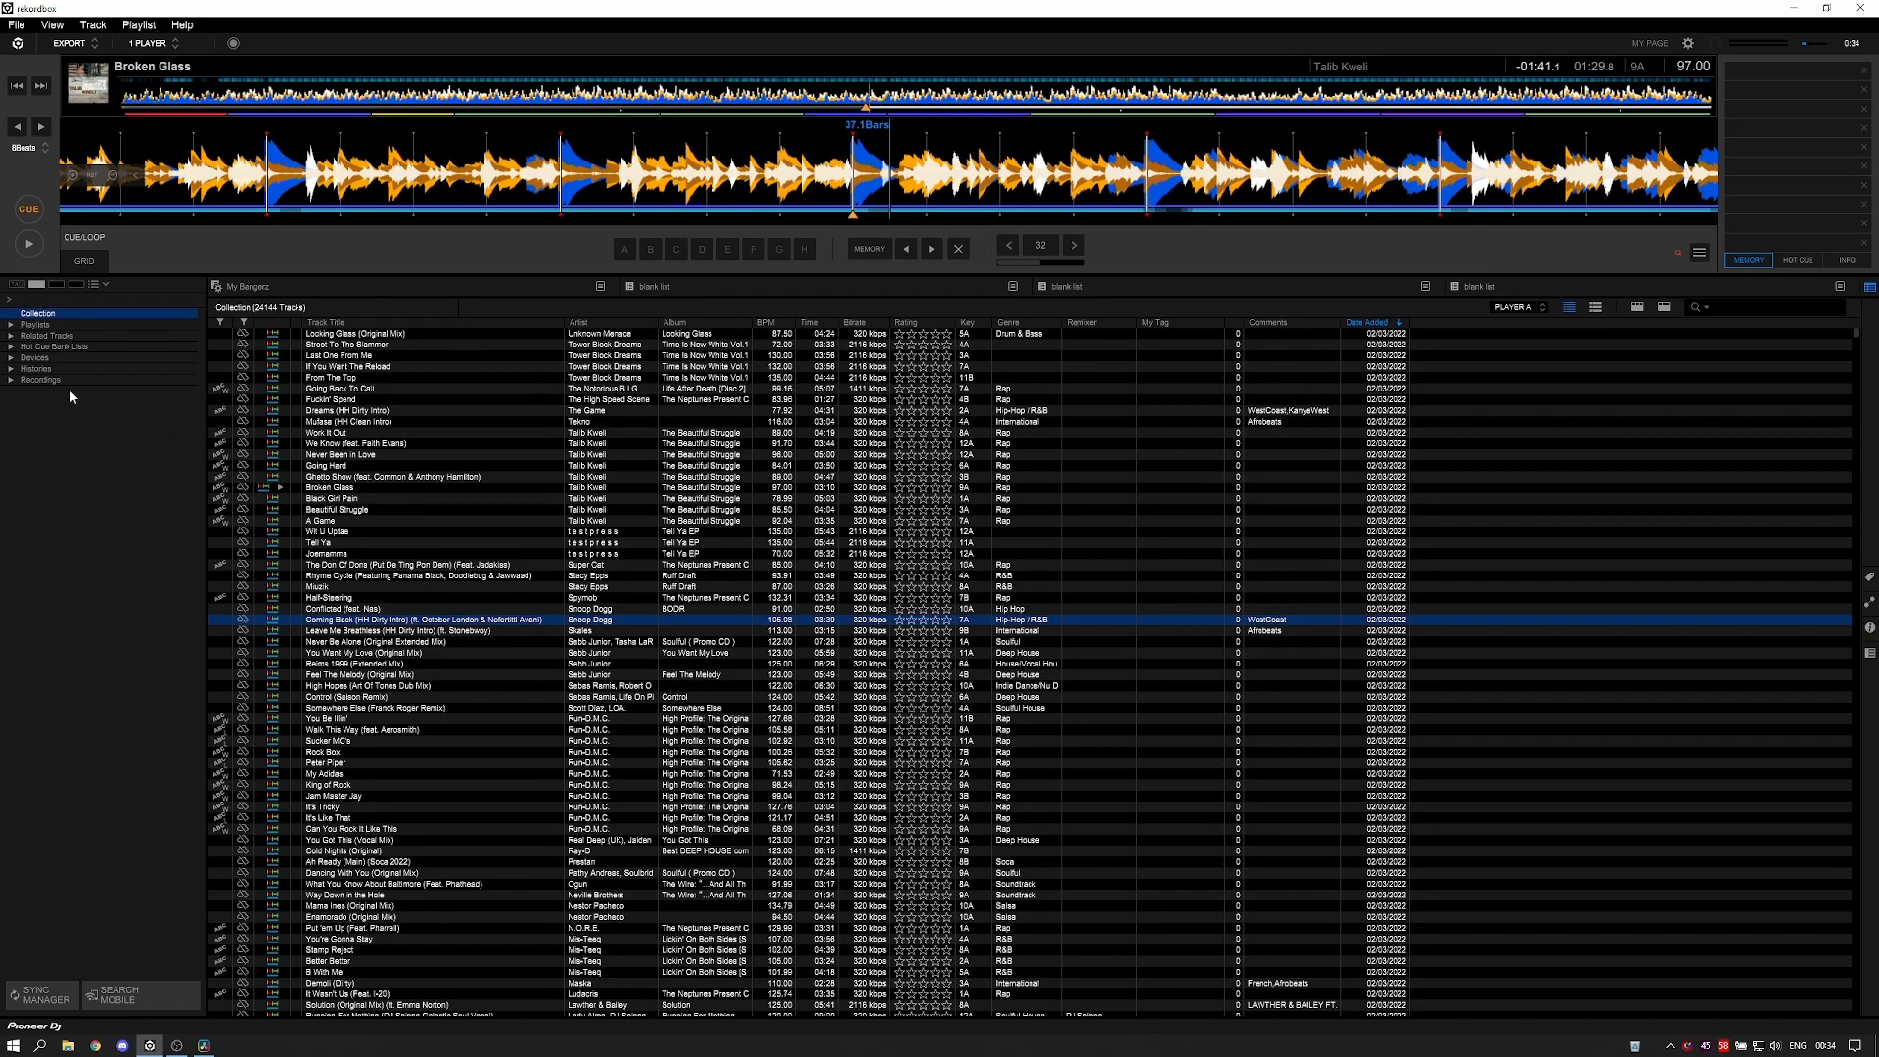
- Expand the Playlists folder in the collection tree, examine its playlists and folders, and collapse it
click(11, 324)
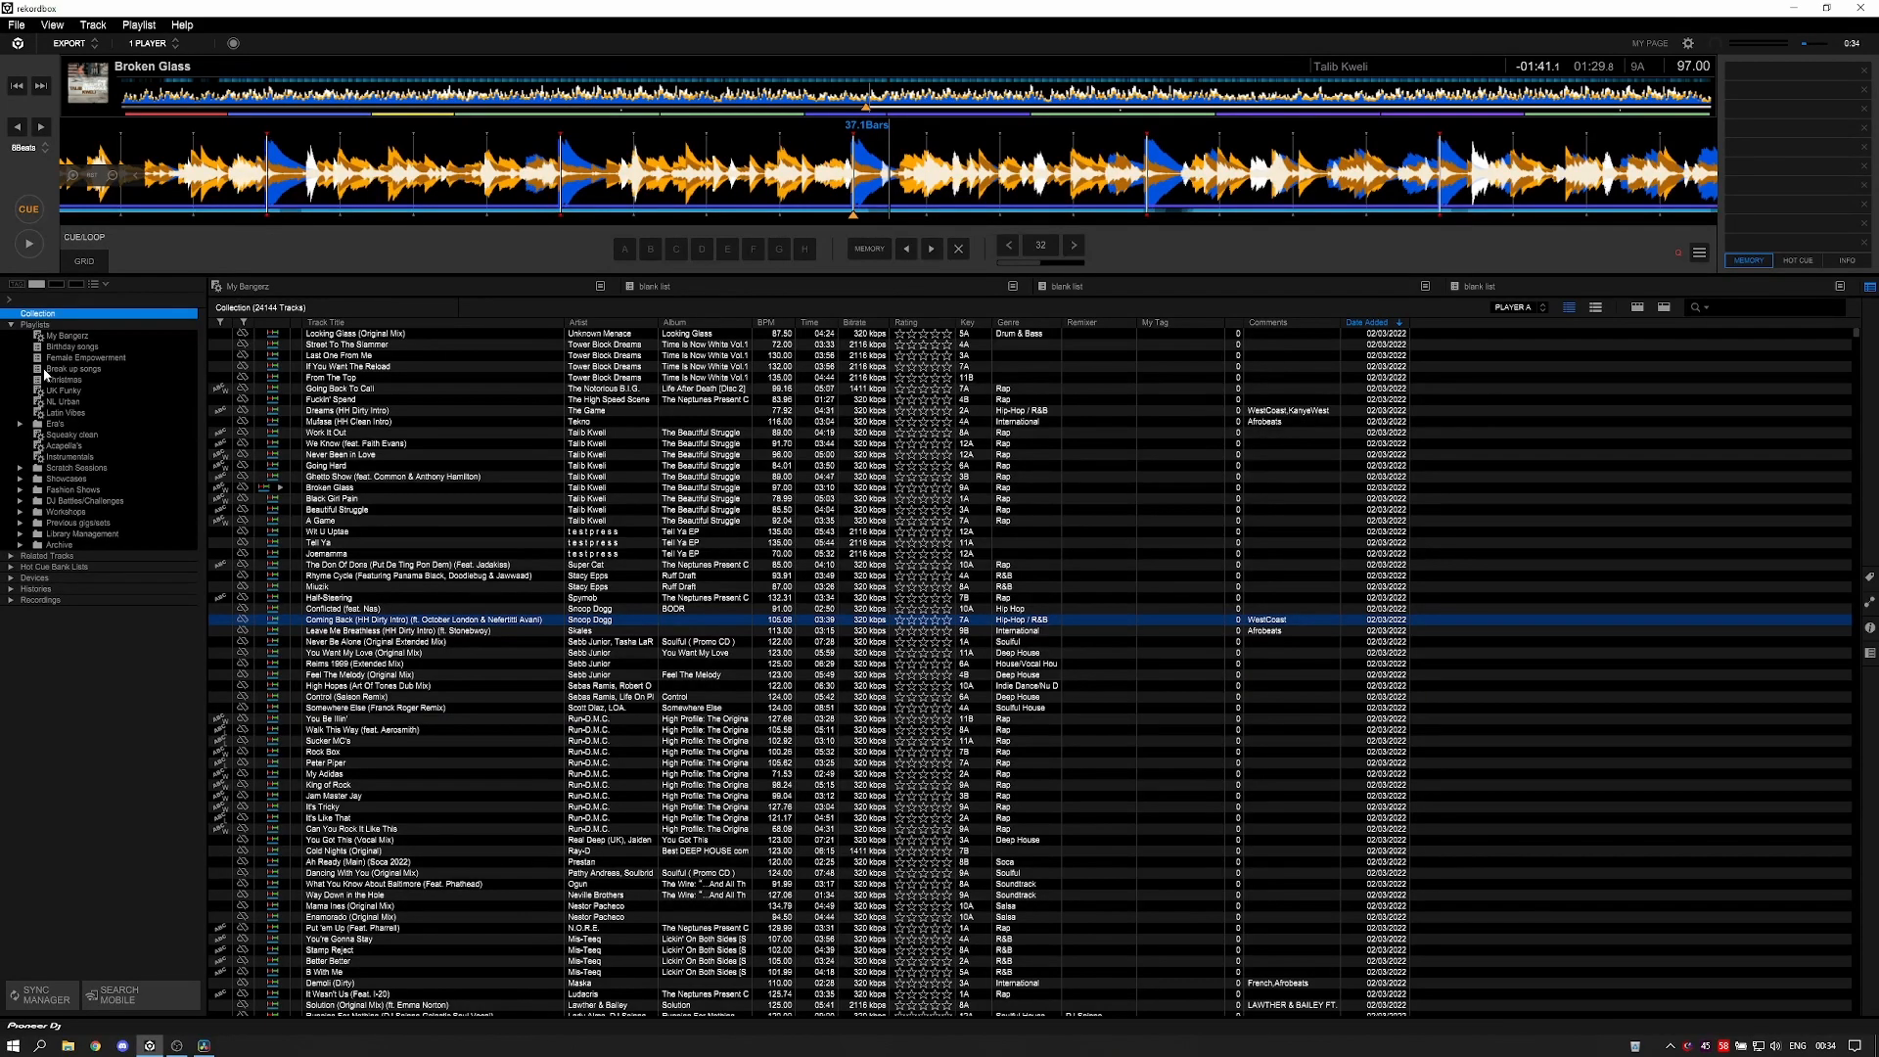
click(10, 324)
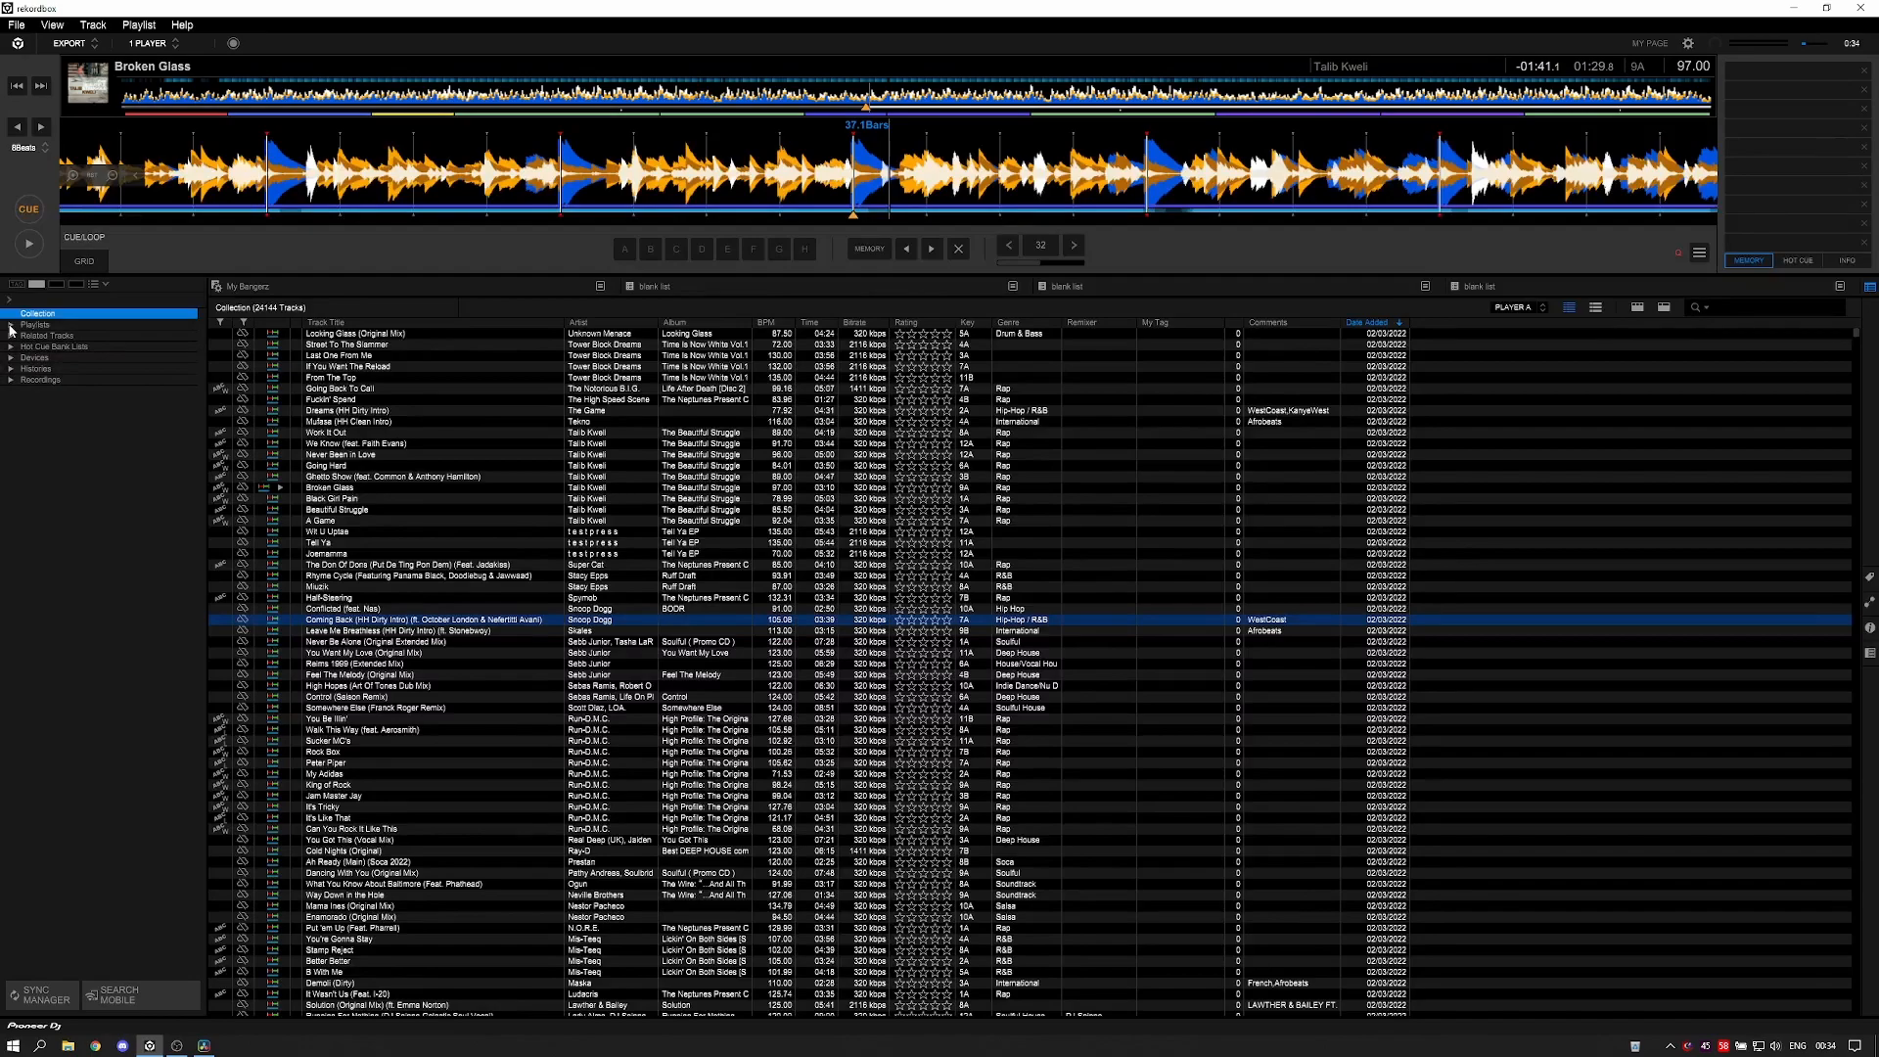